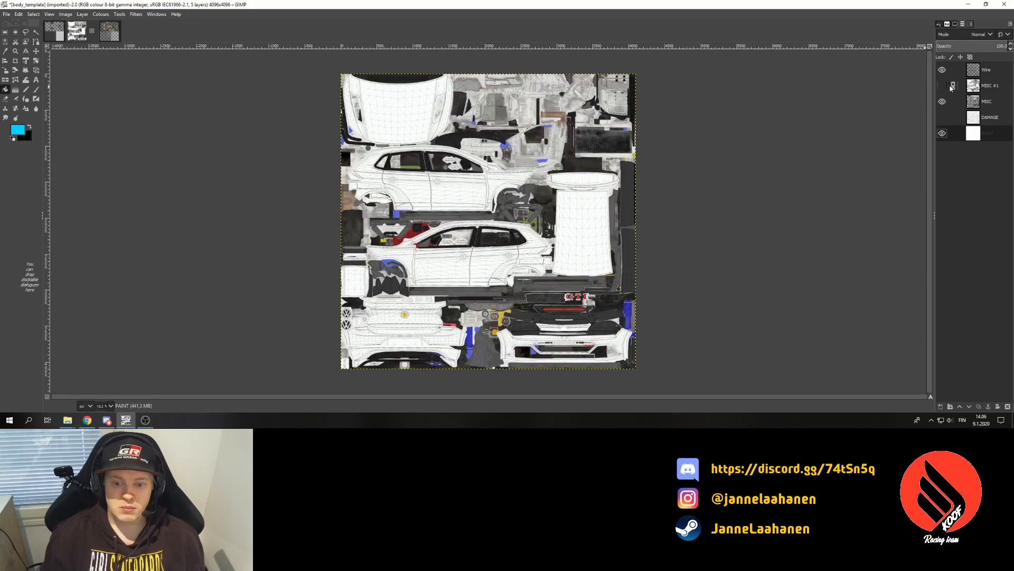
- Compare the MISC #1, MISC and DAMAGE layer shading, leaving MISC #1 visible
click(943, 86)
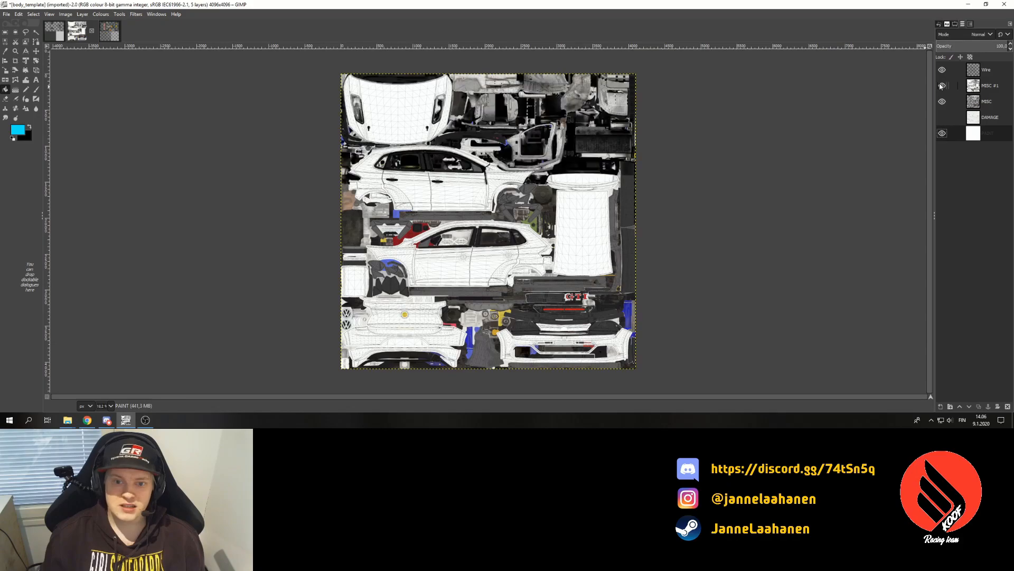
click(942, 86)
click(942, 85)
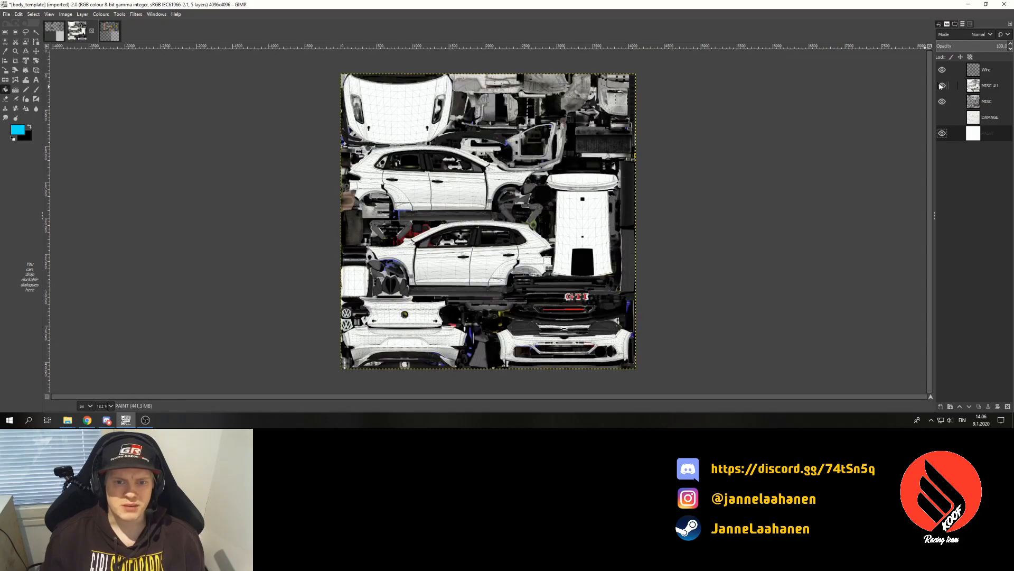
click(942, 102)
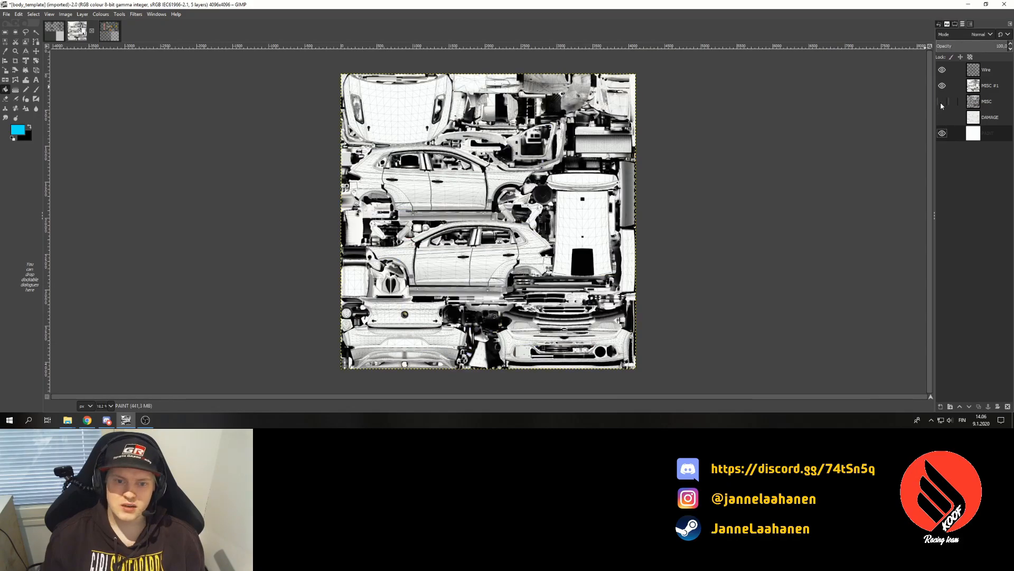
click(941, 103)
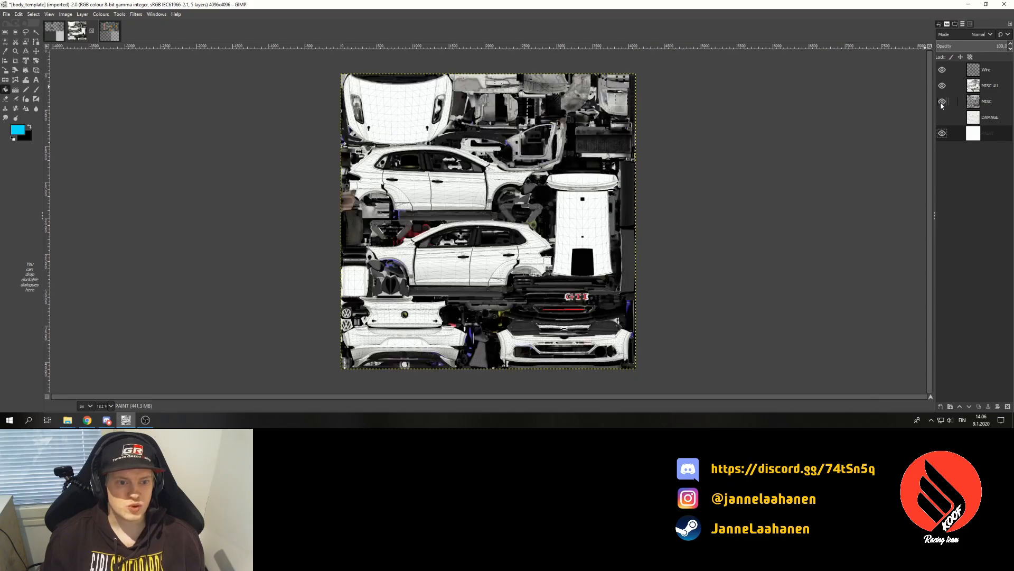
click(943, 121)
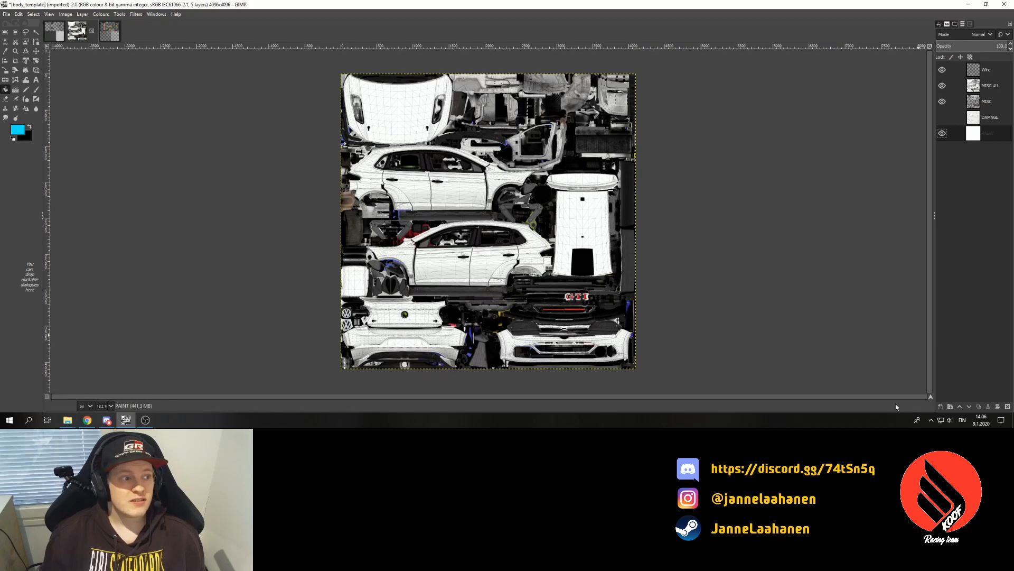
- Create a transparent Blue pattern layer above PAINT and view the whole texture at 50% zoom
click(940, 407)
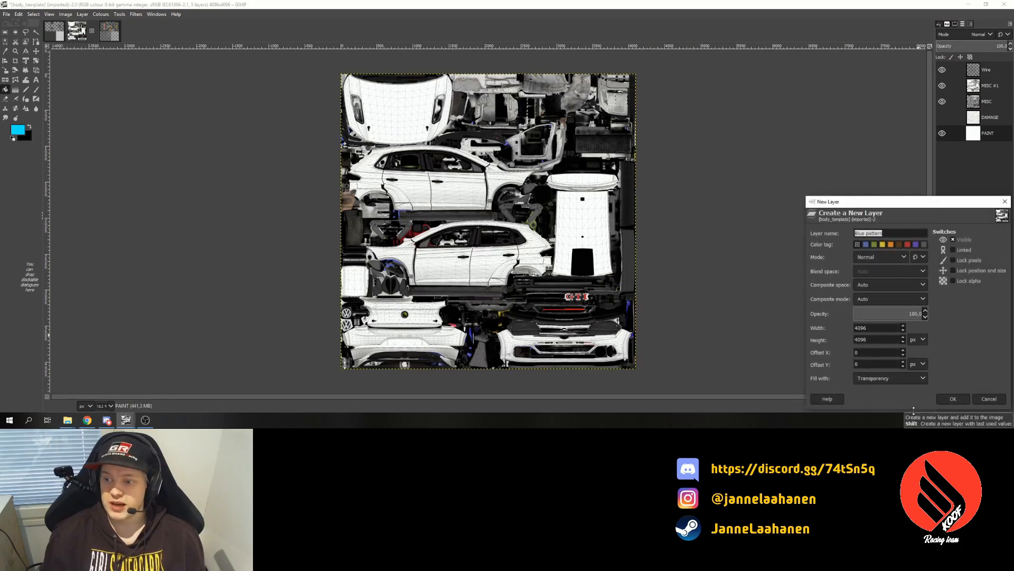
click(952, 399)
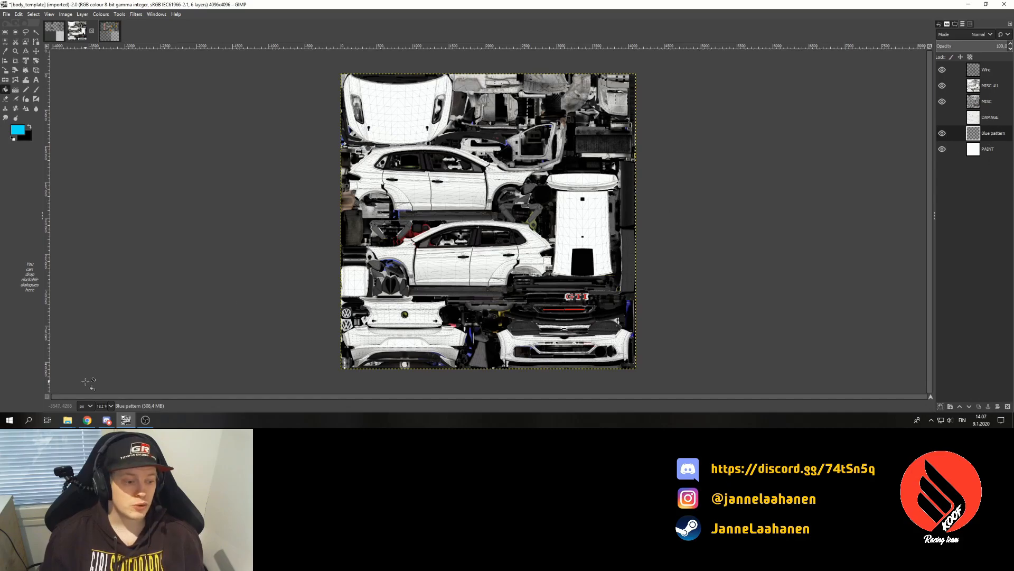
click(110, 406)
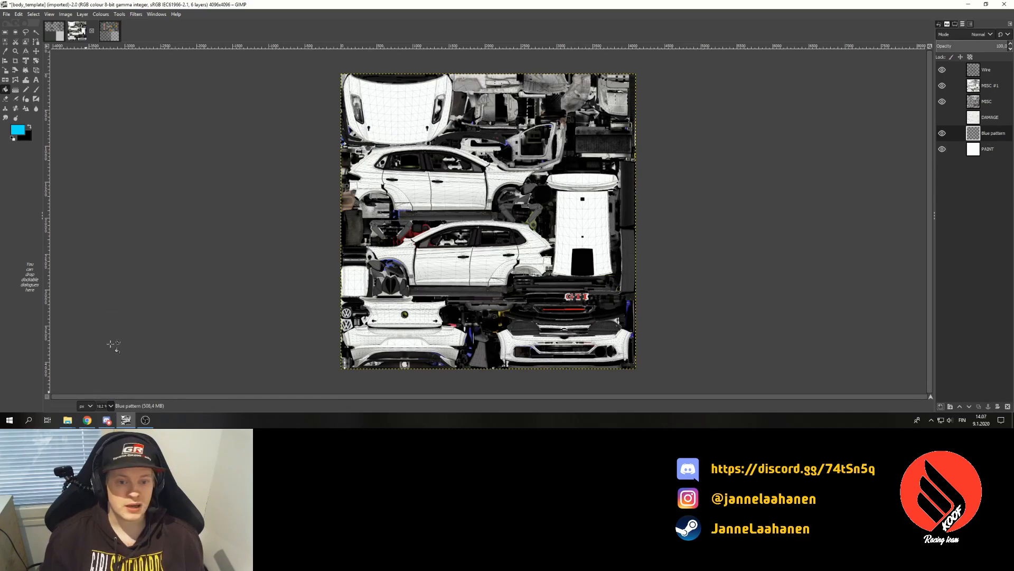
click(107, 341)
click(110, 405)
click(112, 363)
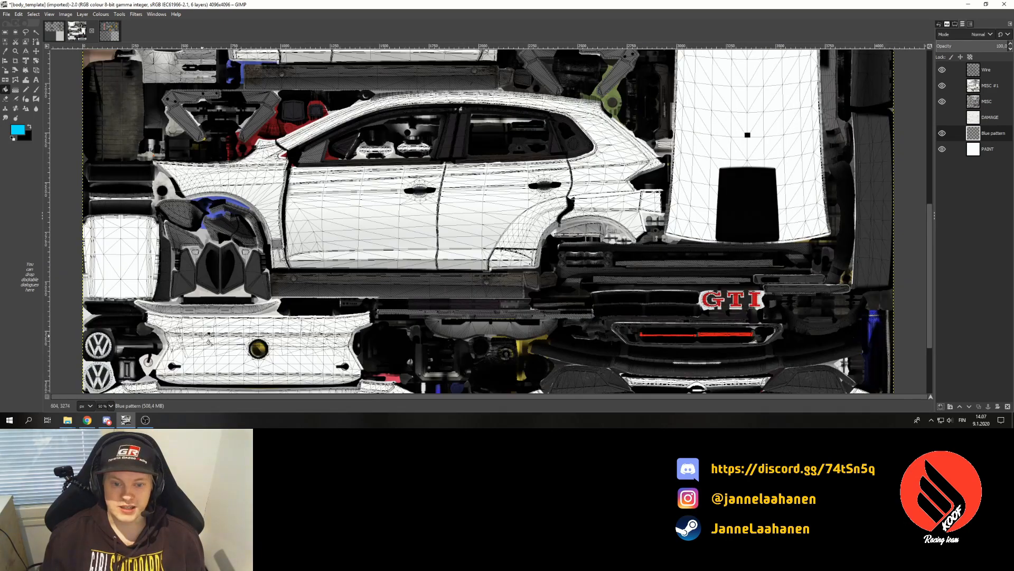
click(33, 44)
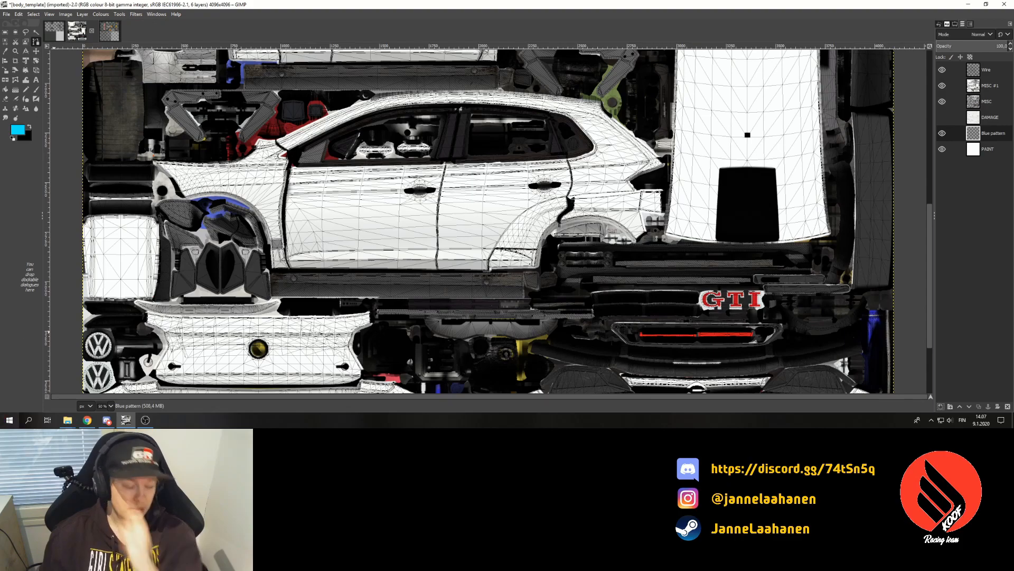
click(111, 406)
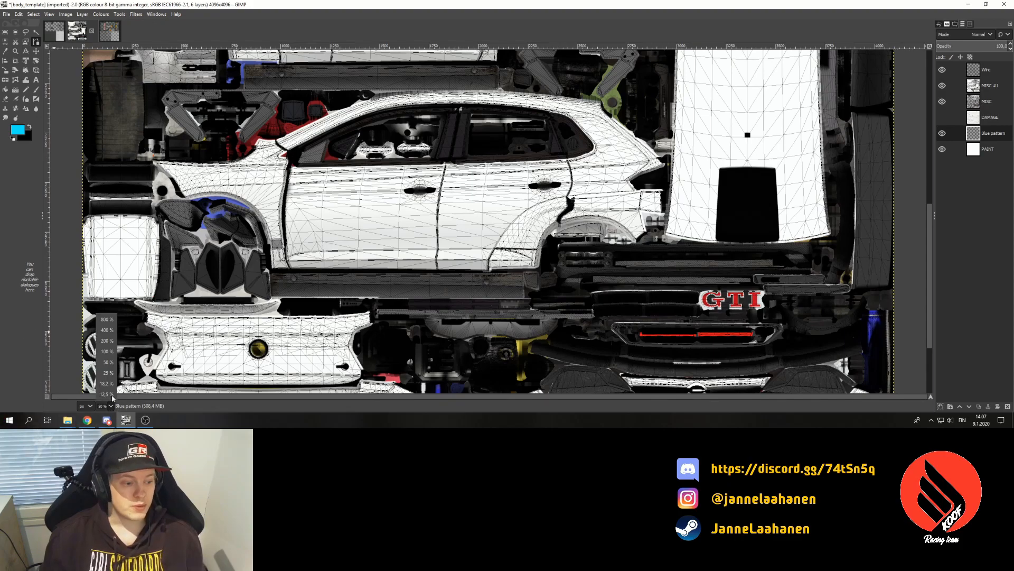
- Zoom the canvas to 200% on the car's side panel
click(110, 351)
click(111, 406)
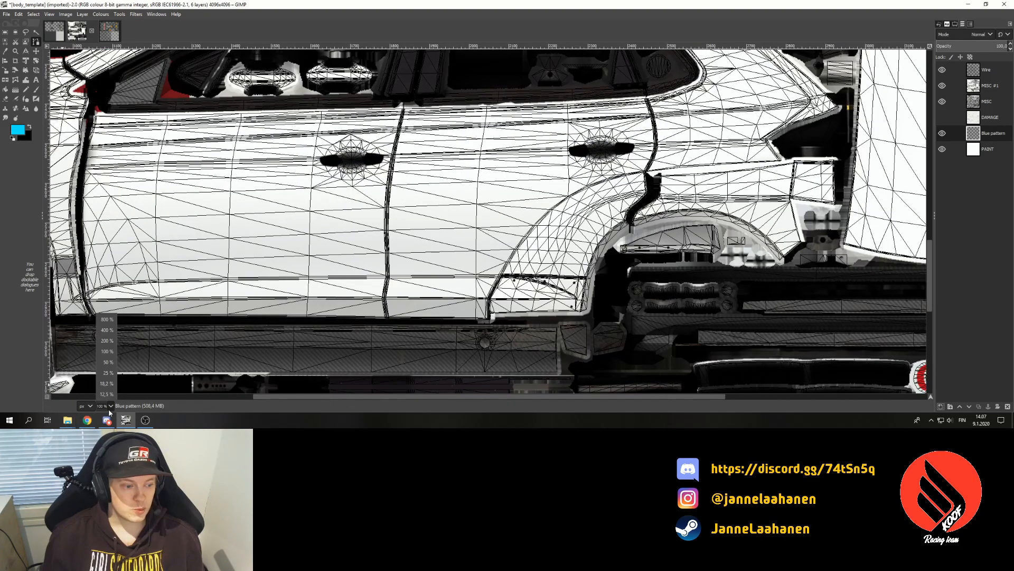
click(108, 329)
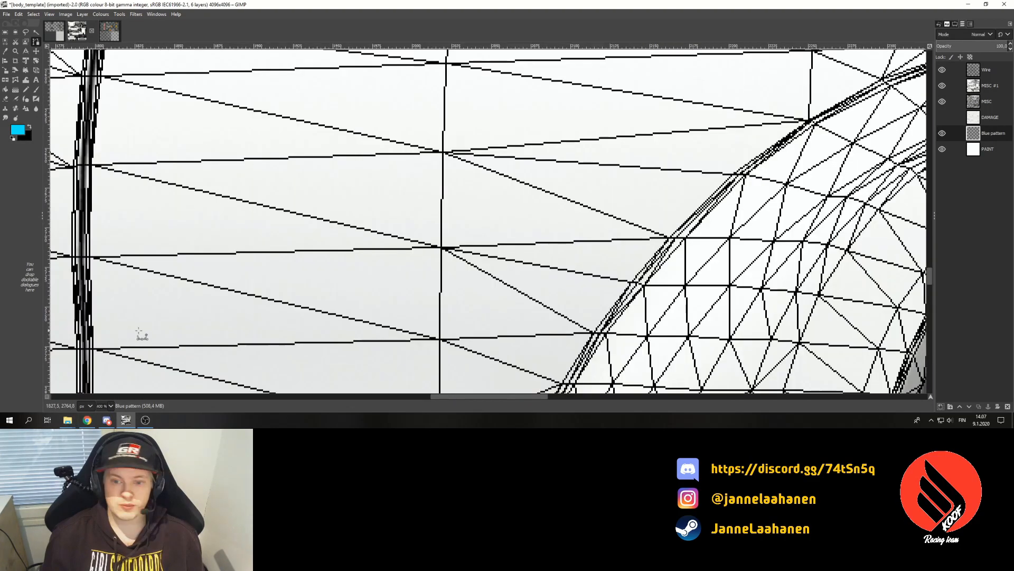
click(110, 406)
click(109, 340)
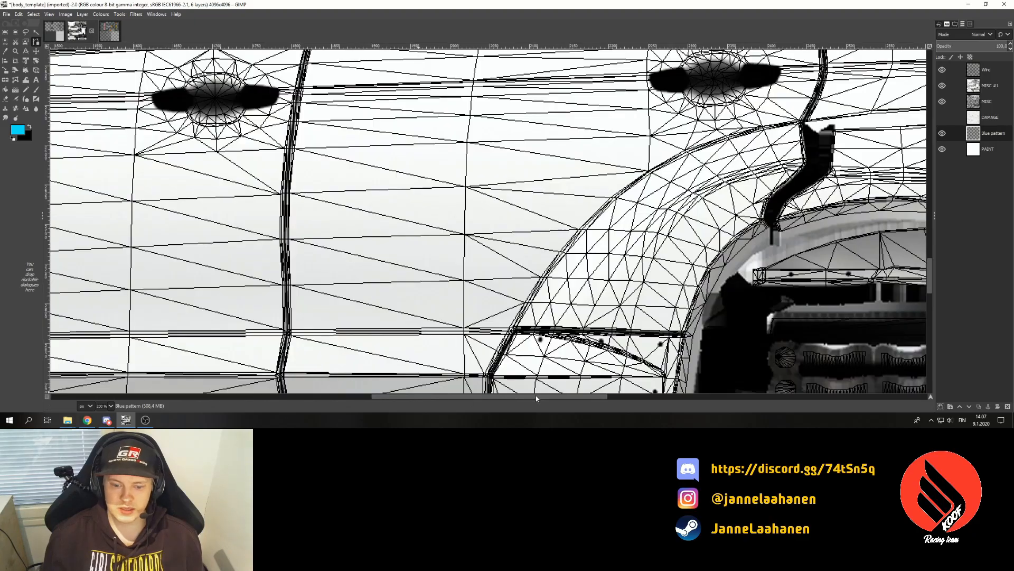
scroll(539, 361, down, 5)
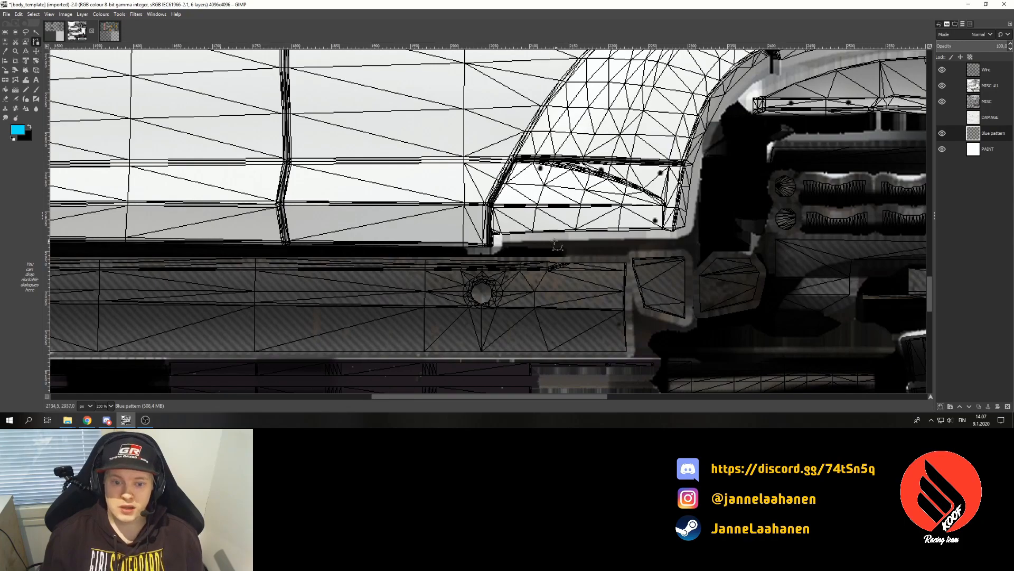
- Place the first two path anchors at the rear wheel arch
click(492, 248)
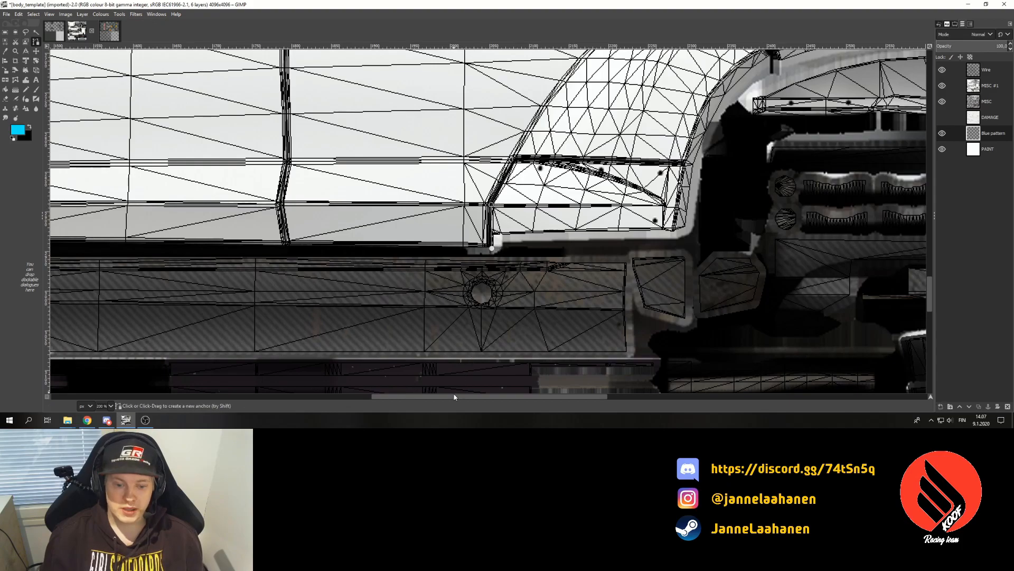
scroll(536, 270, right, 4)
scroll(536, 270, up, 5)
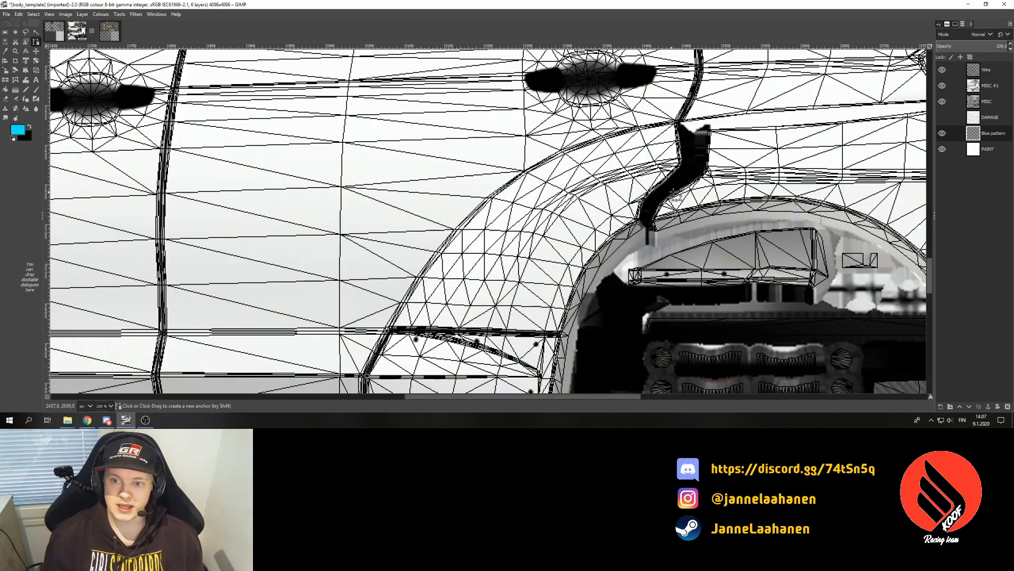
click(681, 124)
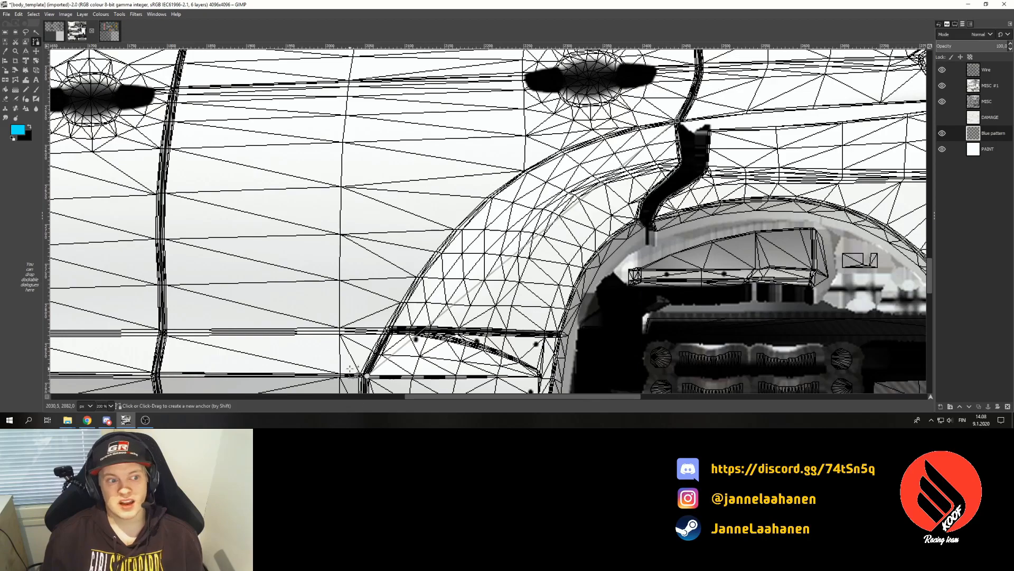
- Trace path points down the black trim, along the arch edge and across its bottom
click(686, 132)
click(688, 158)
click(673, 184)
click(648, 210)
click(650, 240)
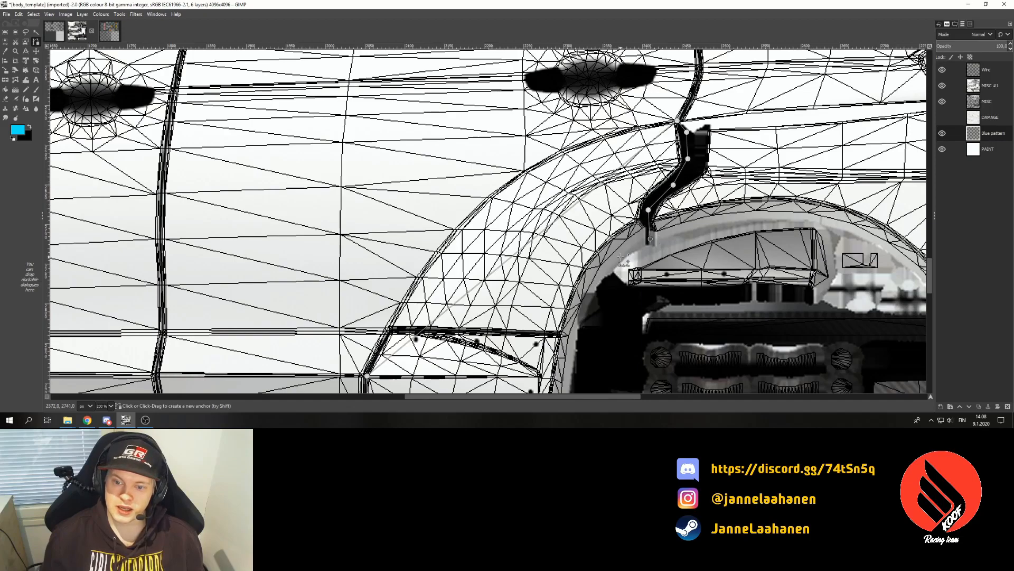
scroll(621, 252, down, 3)
click(620, 171)
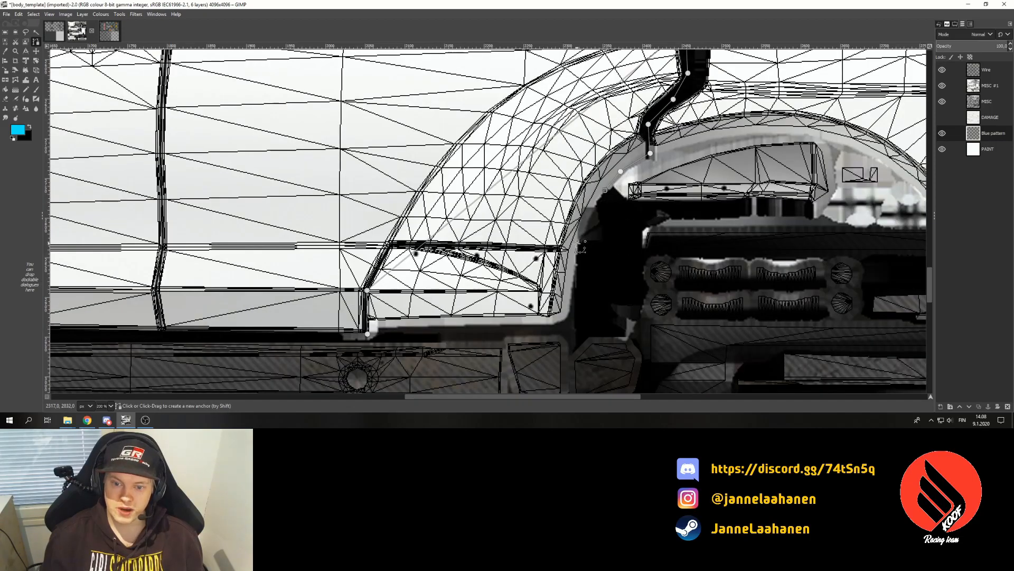
click(593, 211)
click(578, 243)
click(569, 278)
click(564, 305)
click(560, 325)
click(368, 333)
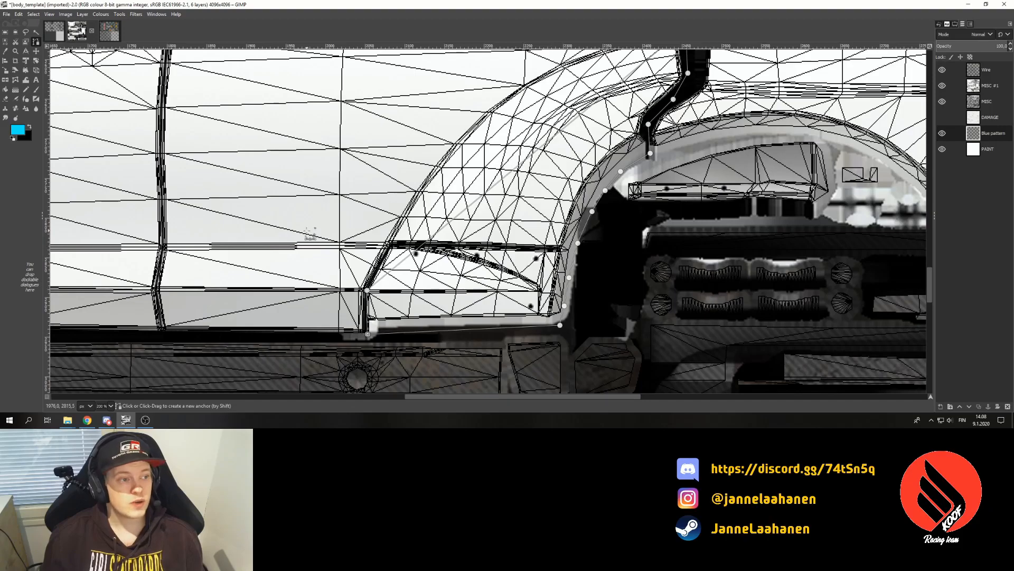
scroll(426, 269, up, 3)
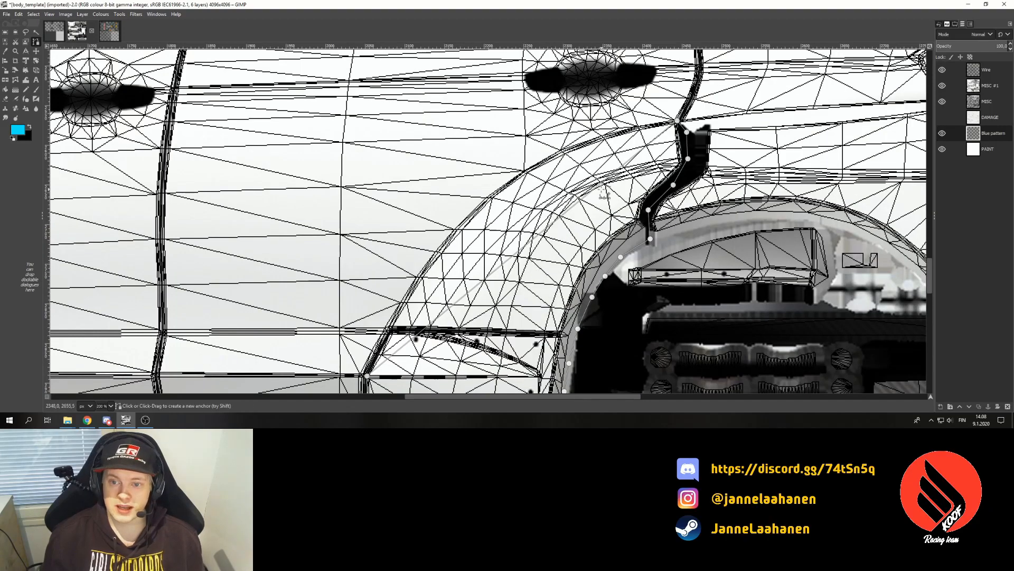
- Bend the path segments into curves that follow the wheel arch shape
drag(576, 211, 445, 233)
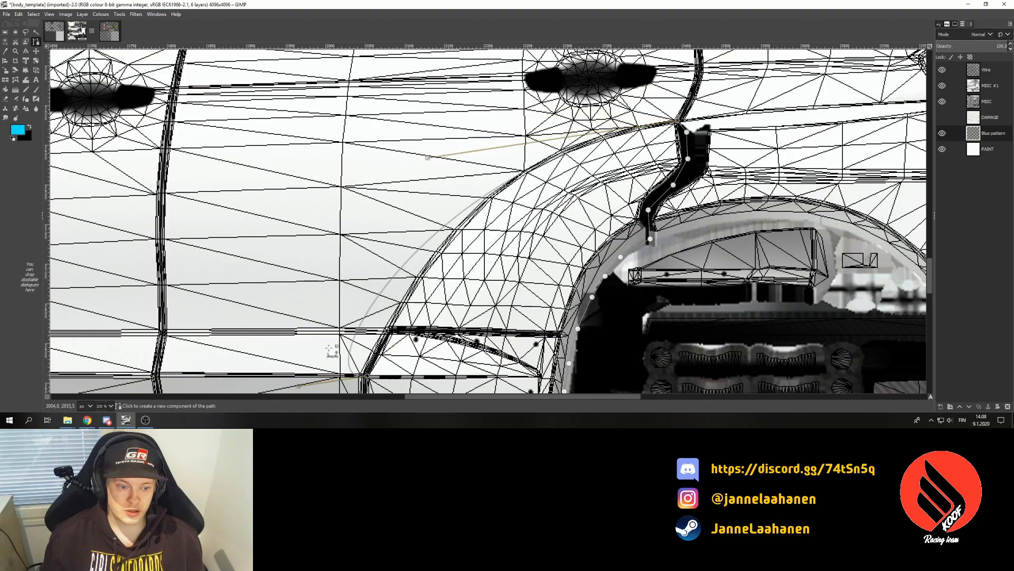
drag(298, 386, 398, 345)
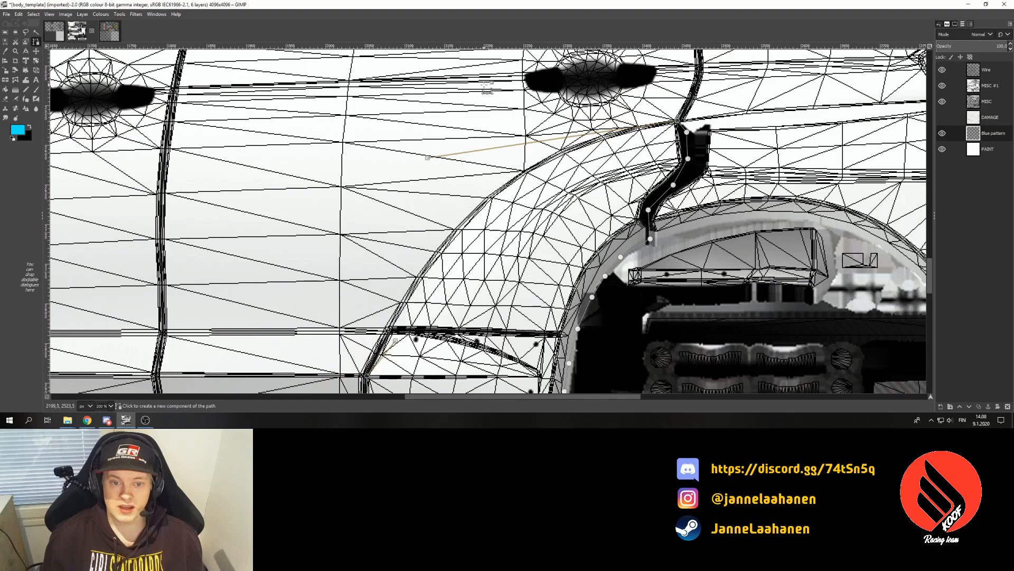
mouse_move(428, 158)
mouse_down()
mouse_move(460, 154)
mouse_move(437, 153)
mouse_up()
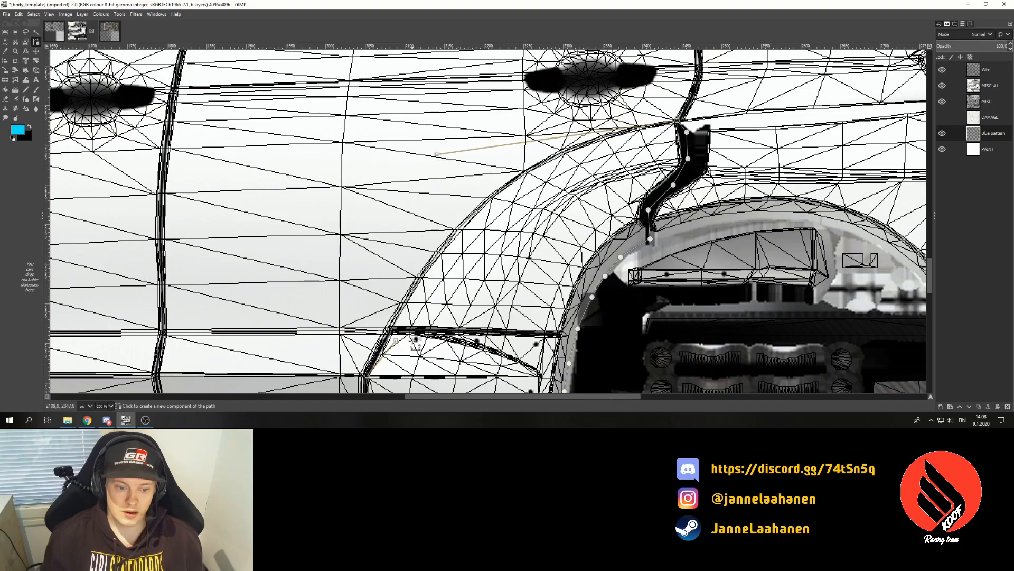
scroll(421, 399, right, 1)
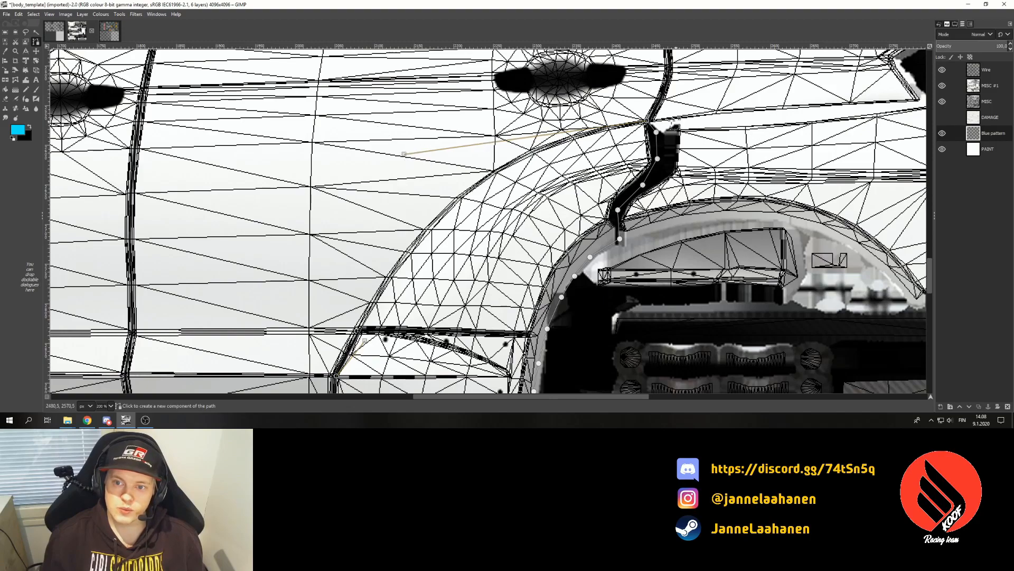
scroll(576, 224, down, 2)
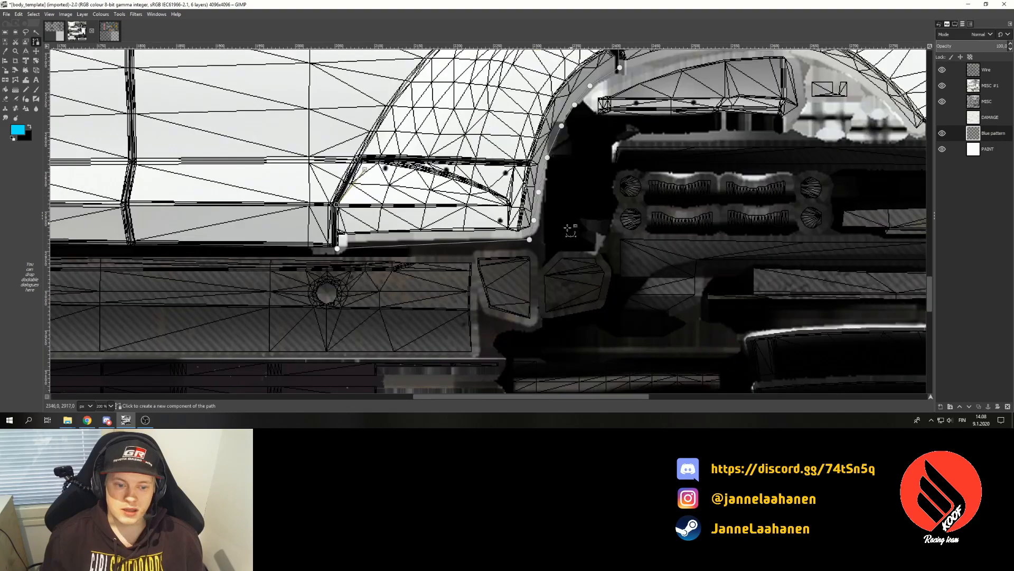
scroll(517, 254, up, 1)
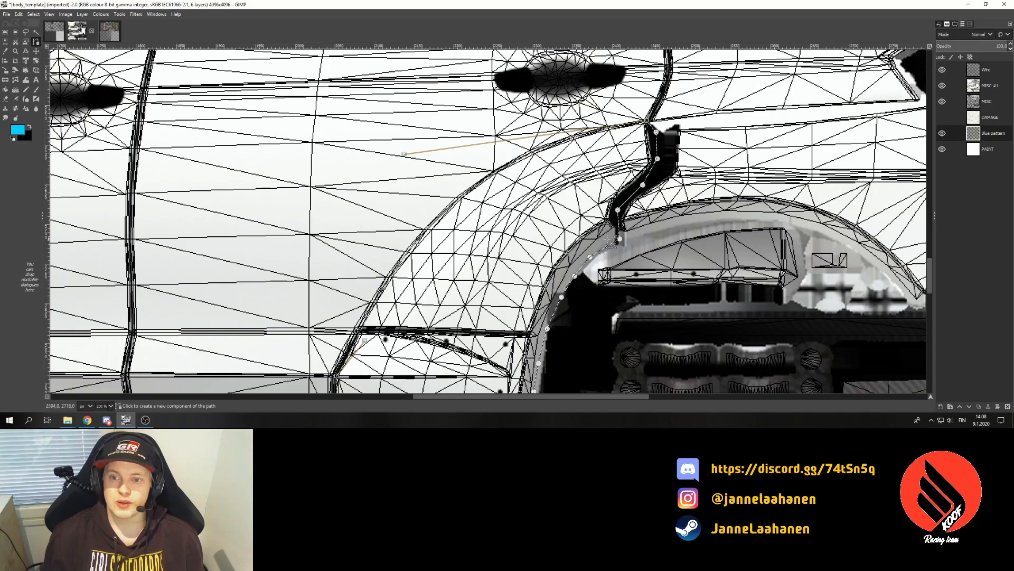
- Convert the path to a selection and bucket-fill the arch band cyan
key(Return)
key(shift+b)
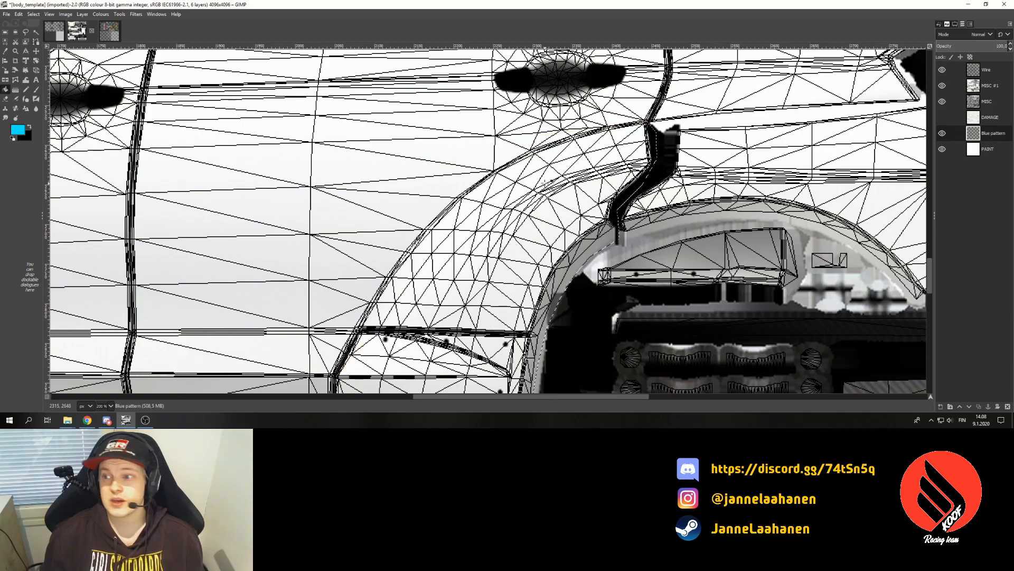
scroll(533, 186, down, 5)
click(455, 182)
scroll(456, 186, up, 5)
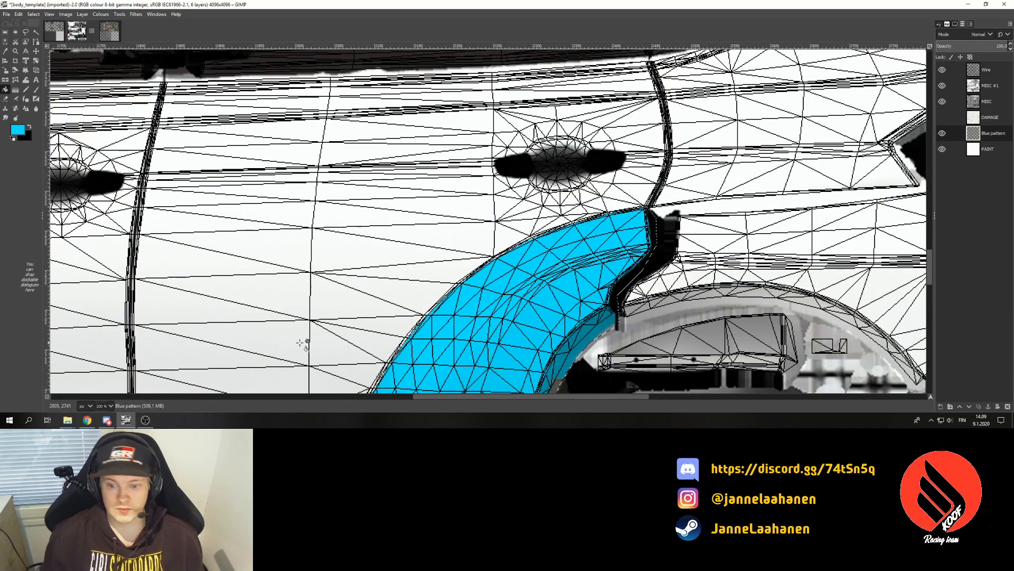
- At 100% zoom, start a Free Select outline along the rear quarter panel's body line
click(106, 406)
click(108, 351)
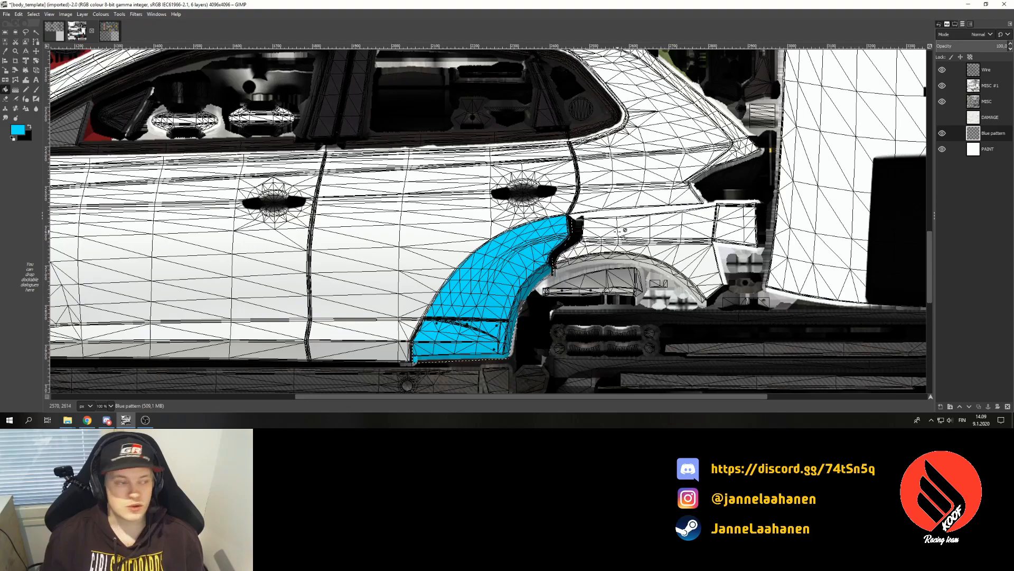
click(26, 31)
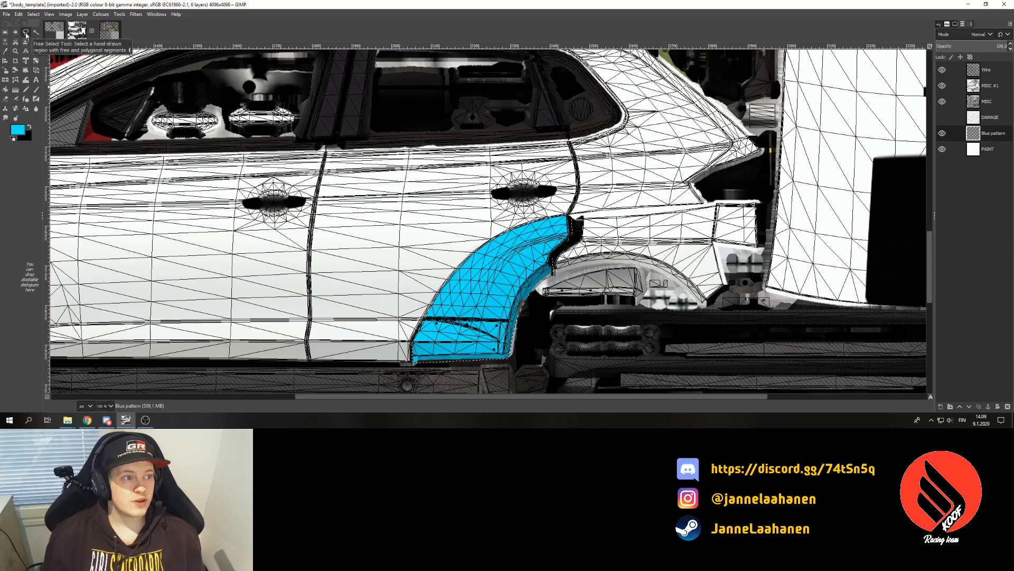
click(594, 216)
click(692, 207)
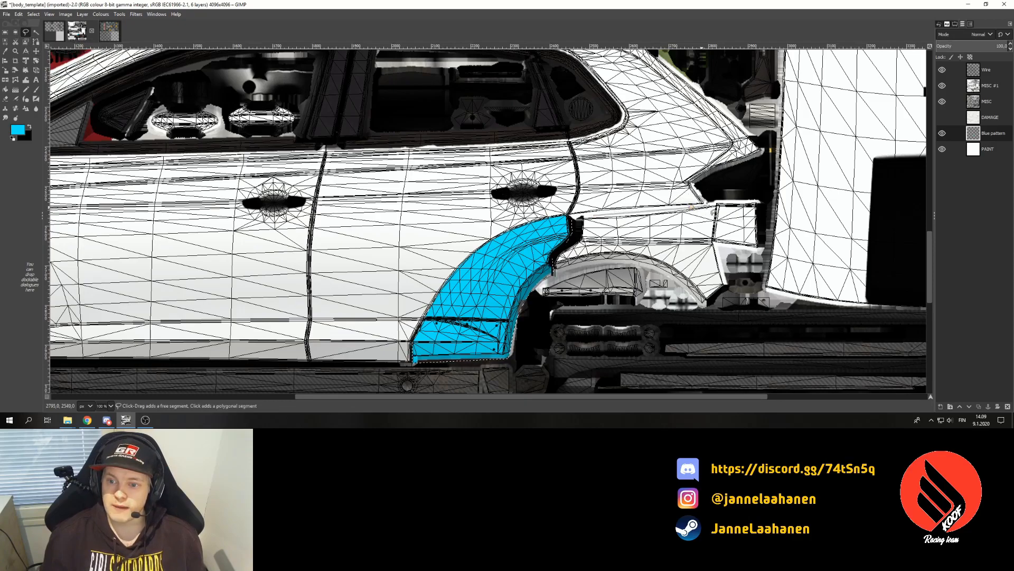
click(715, 203)
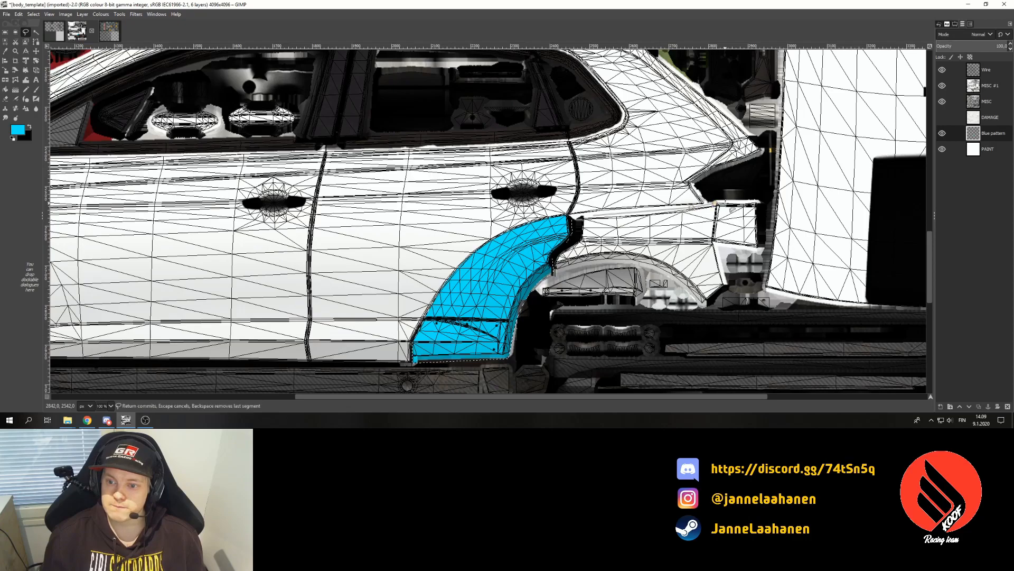
click(761, 201)
- Close the panel outline down the rear edge and around the wheel arch back to the blue band
click(762, 248)
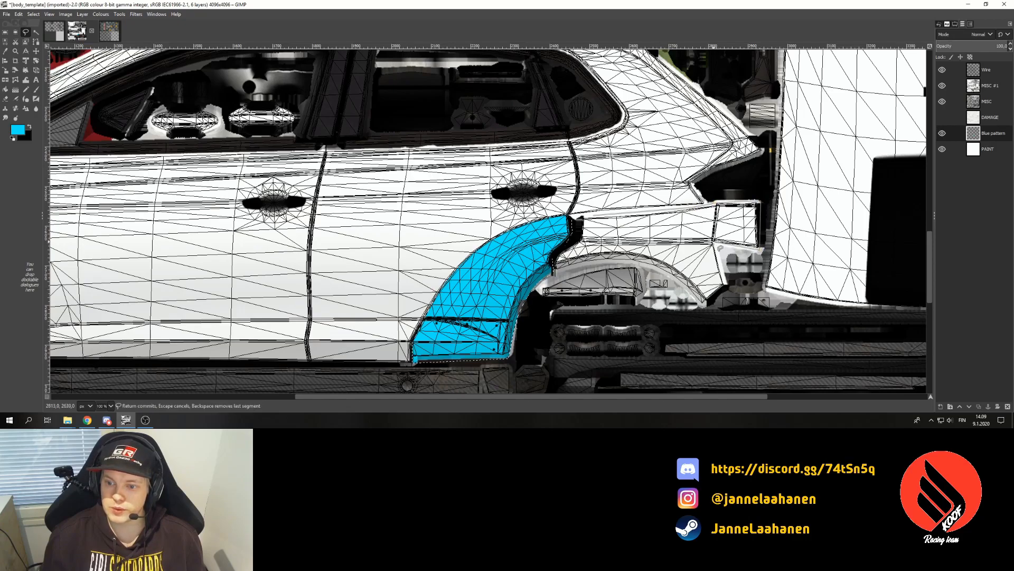
click(726, 286)
click(703, 305)
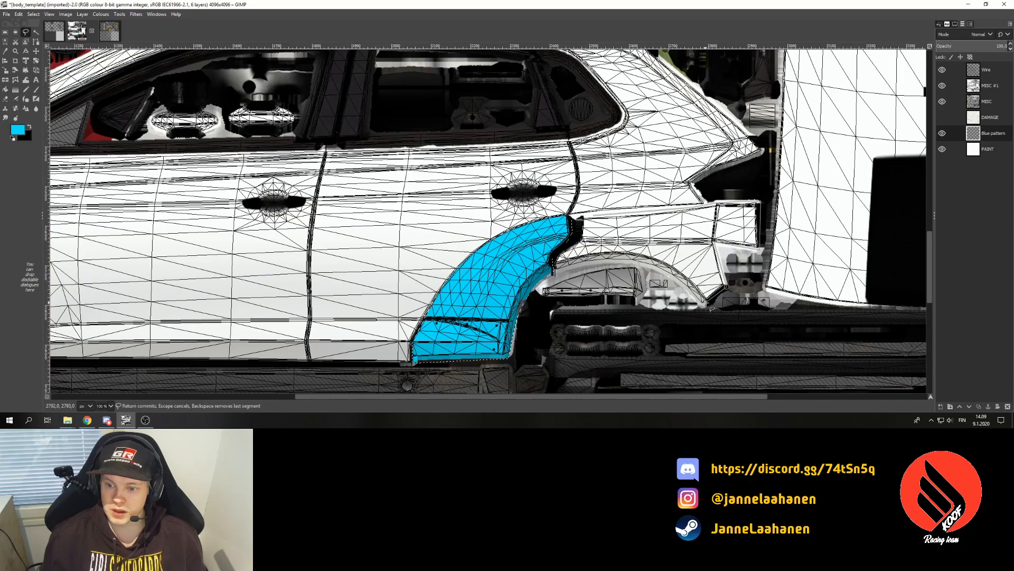
click(686, 287)
click(662, 269)
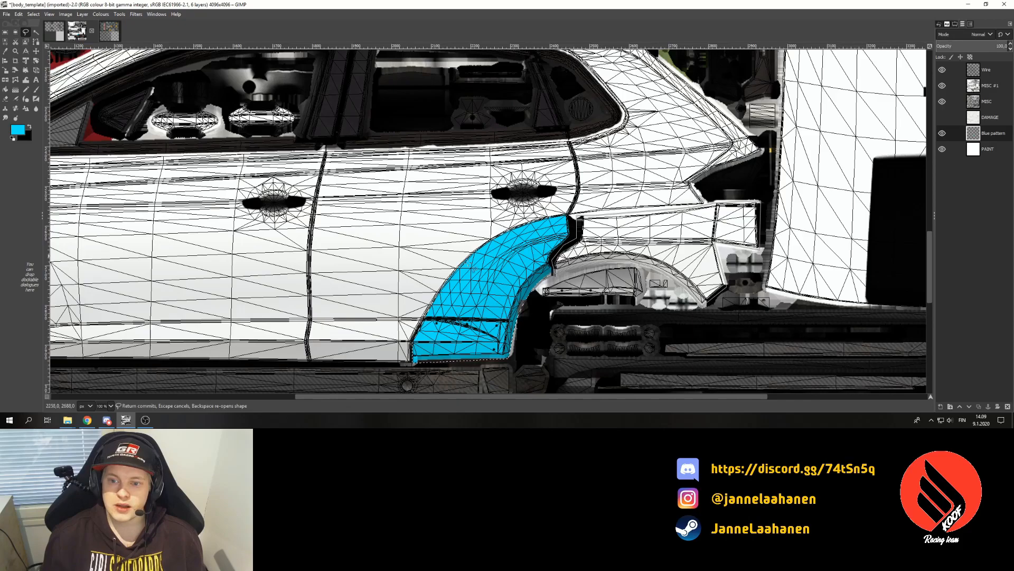
click(5, 89)
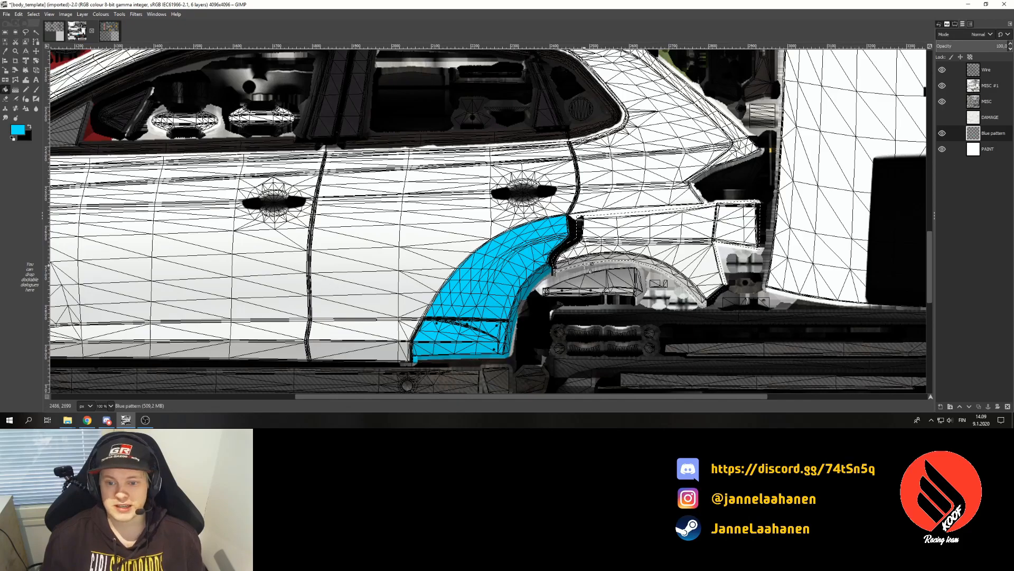
- Bucket-fill the selected rear quarter panel cyan and view the texture at 25% zoom
click(642, 247)
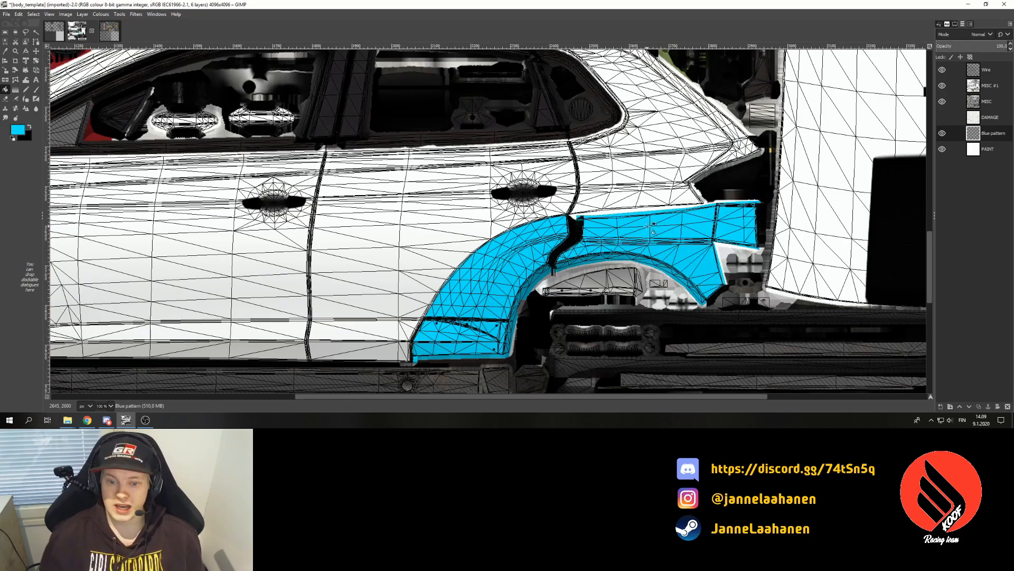
click(110, 405)
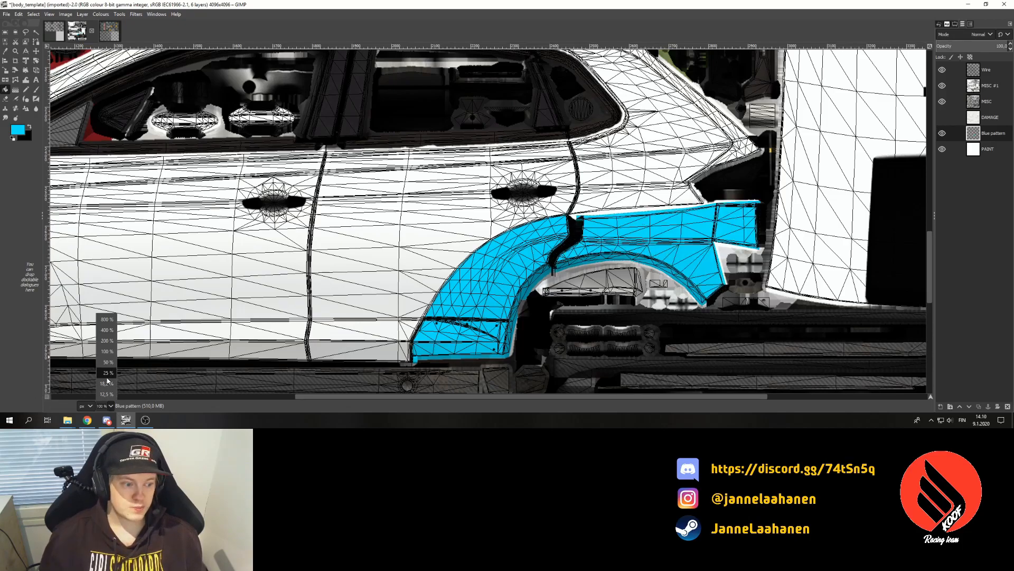
click(107, 381)
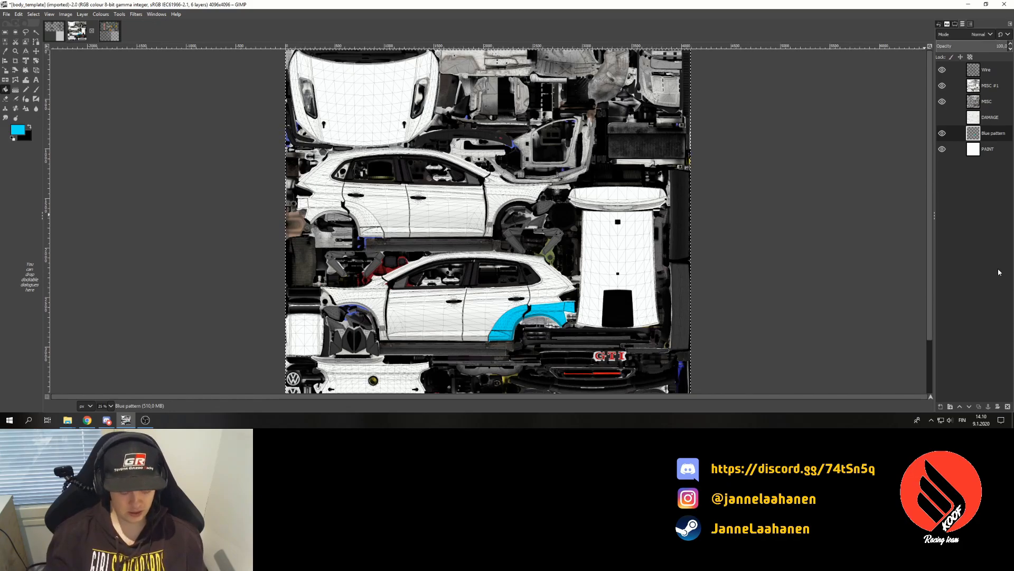
- Merge the visible layers and export to E:\Pelit\RBR CZ\Cars\Polo_gti_r5\textures
key(ctrl+m)
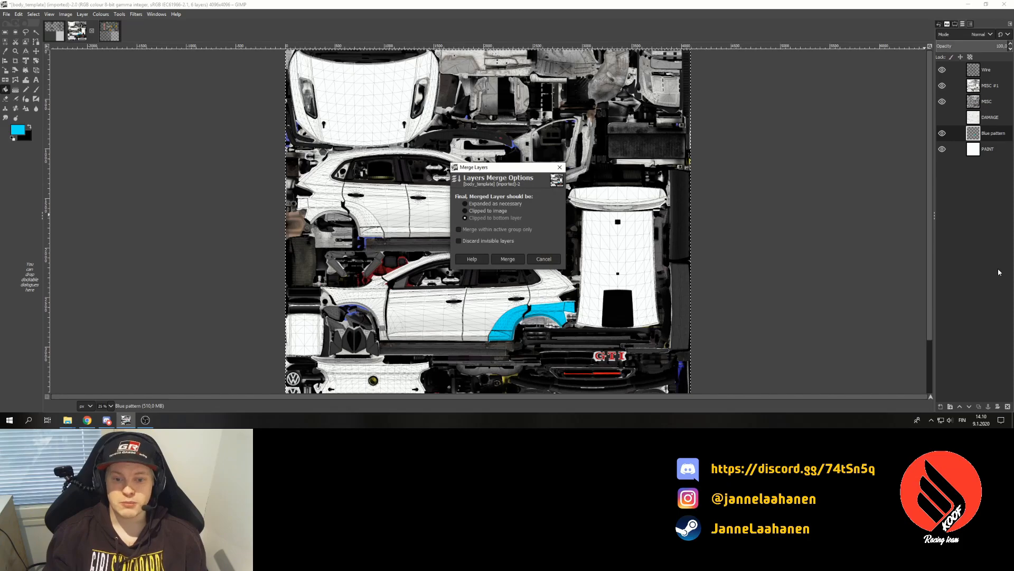
key(Return)
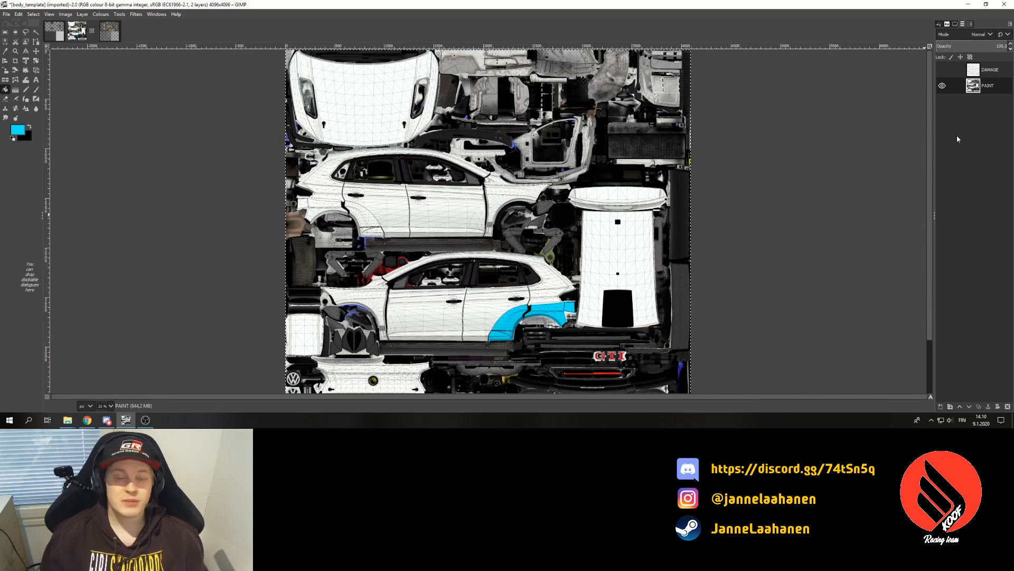
click(5, 15)
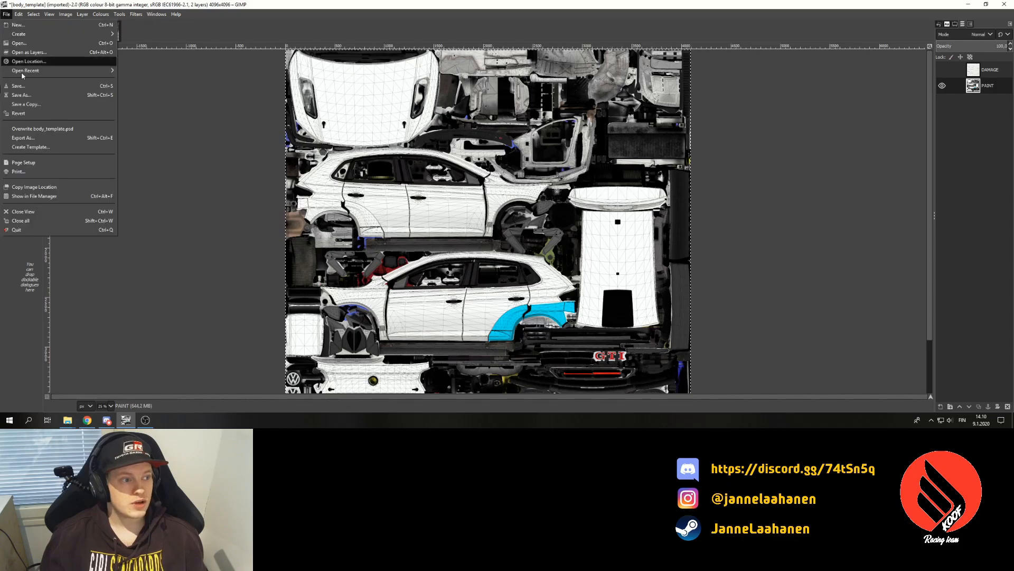
click(41, 140)
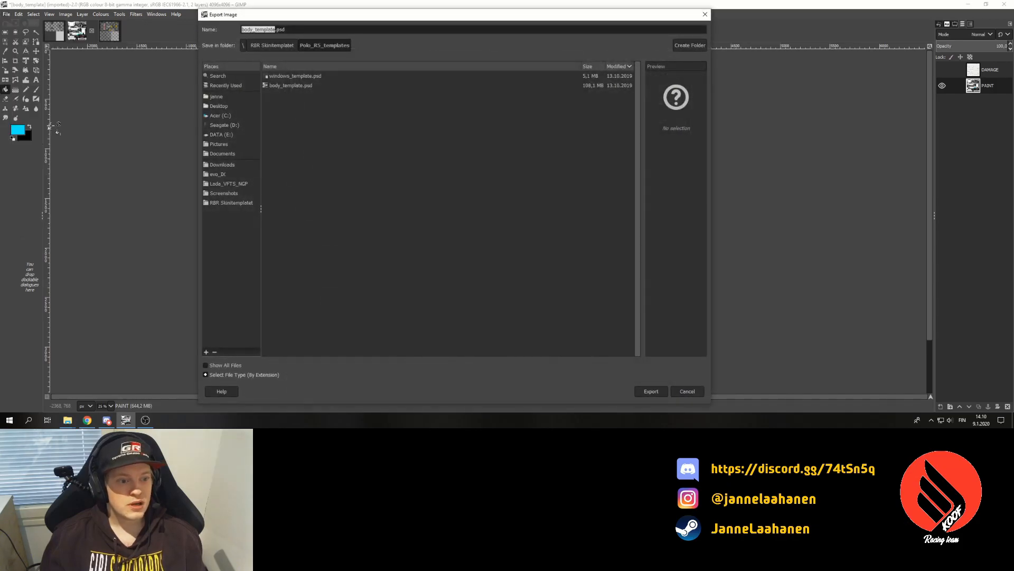
click(221, 134)
double_click(285, 80)
double_click(284, 78)
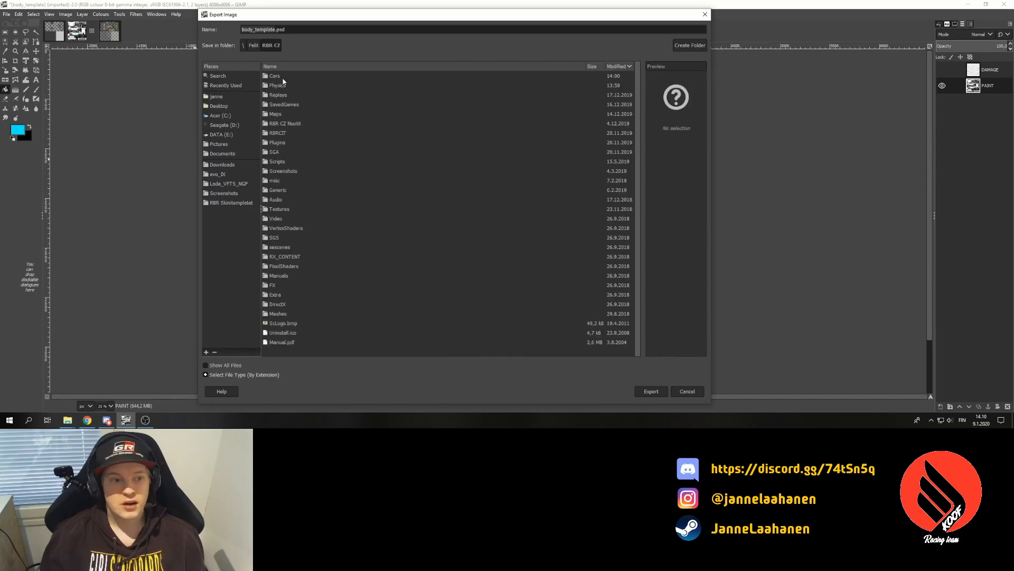
double_click(284, 78)
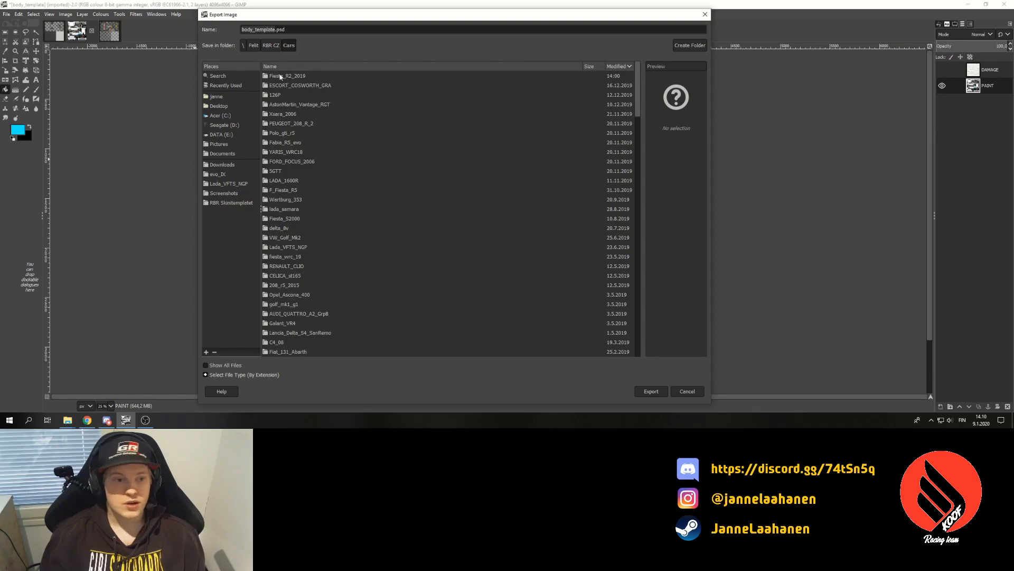
double_click(290, 133)
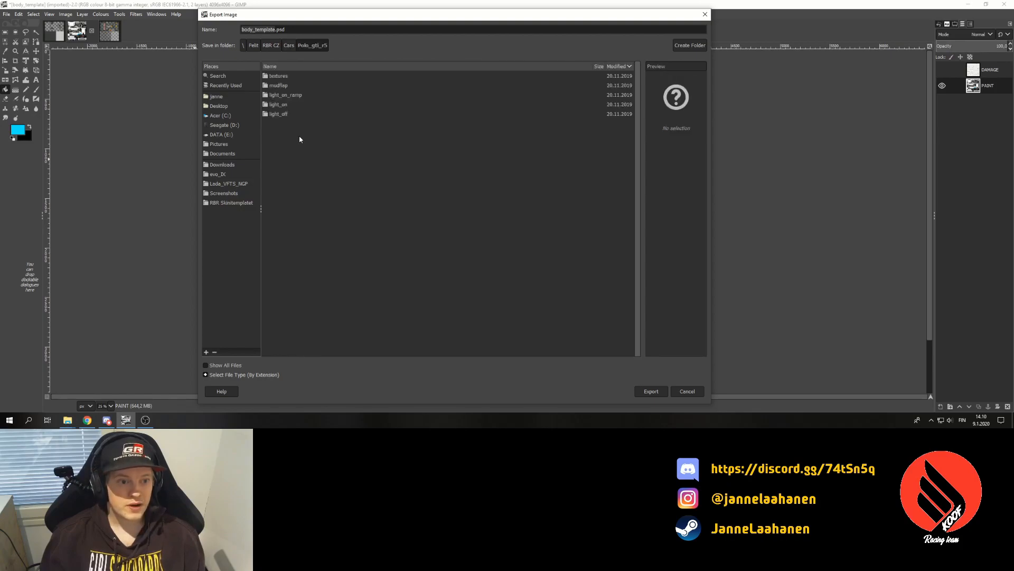
double_click(289, 77)
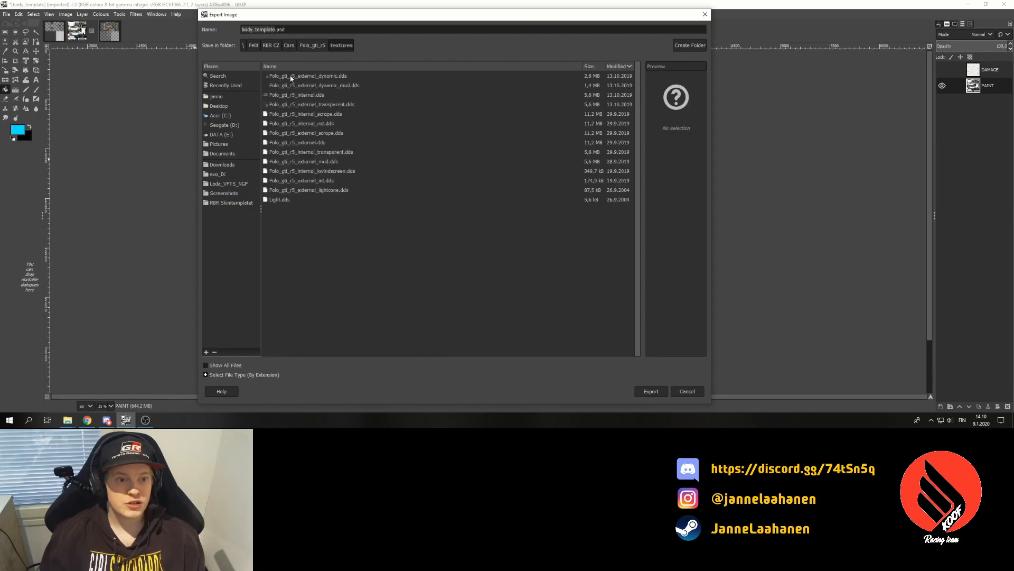
- Replace Polo_gti_r5_external.dds, choosing BC3 / DXT5 compression
click(309, 145)
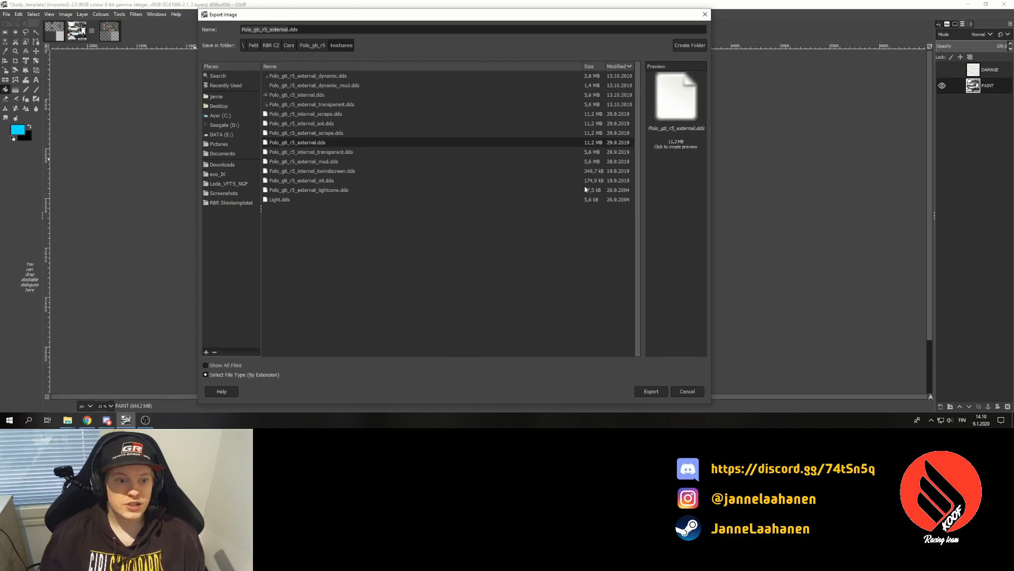
click(680, 146)
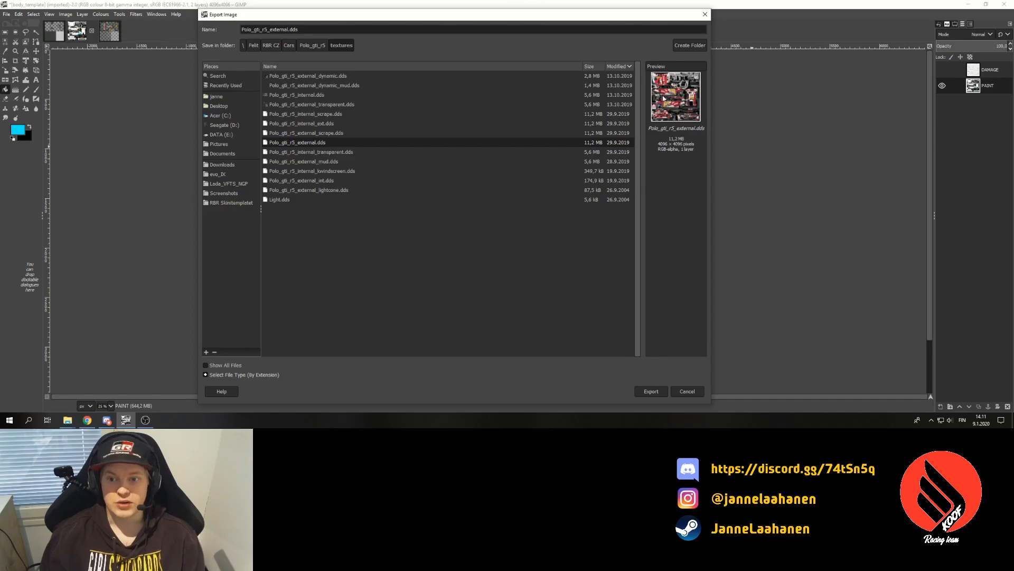
click(651, 391)
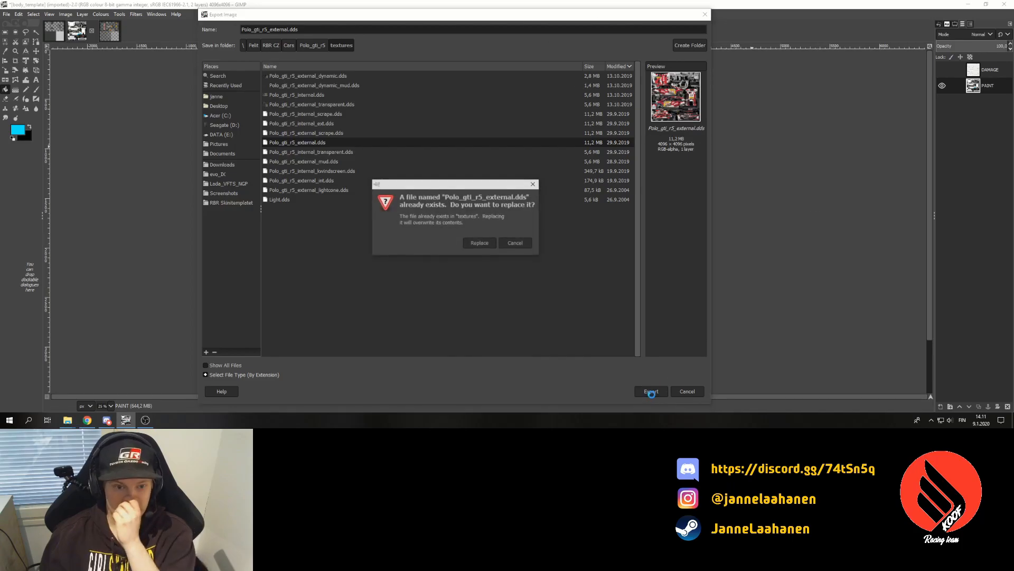
click(479, 243)
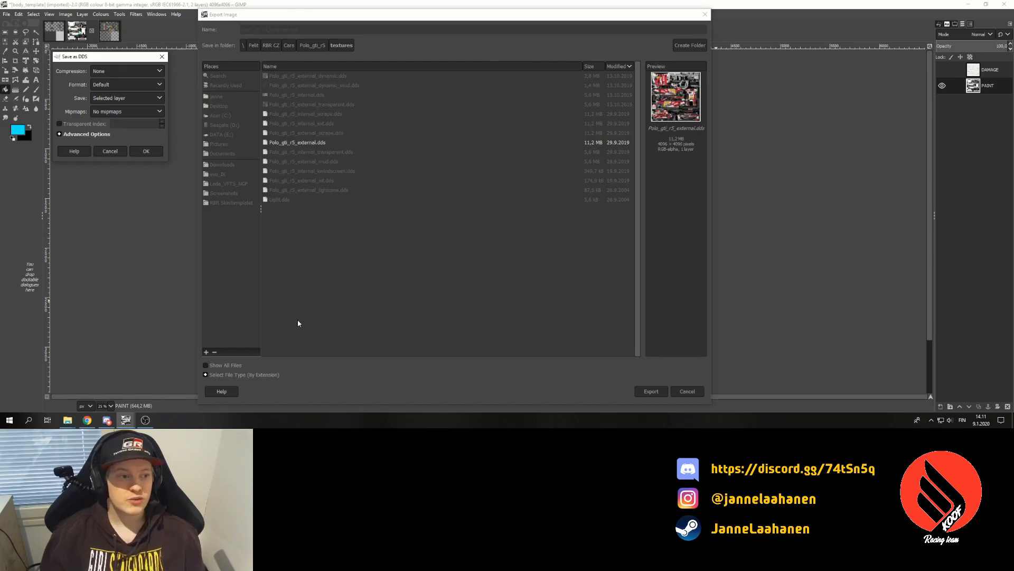
click(158, 72)
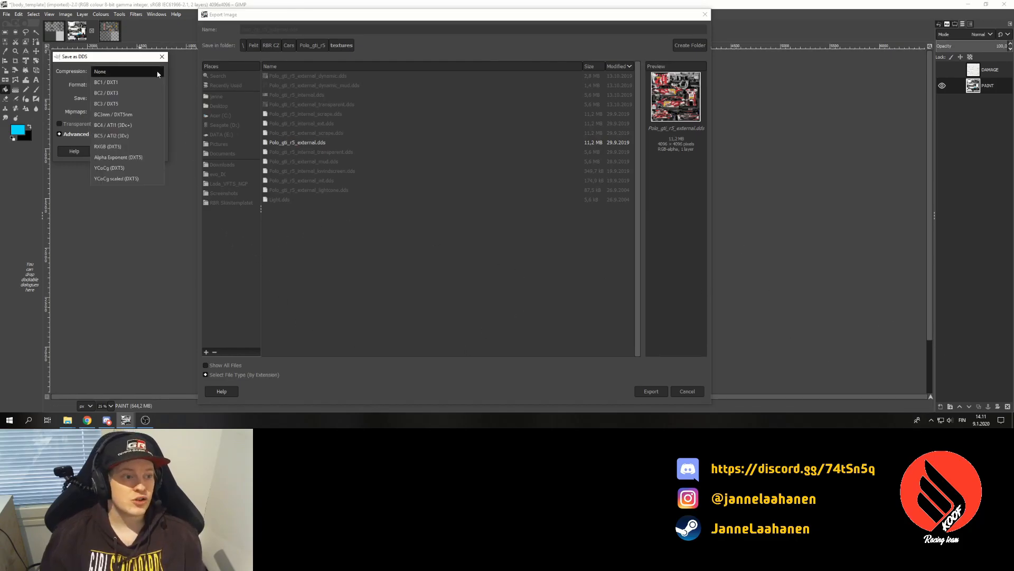
click(145, 105)
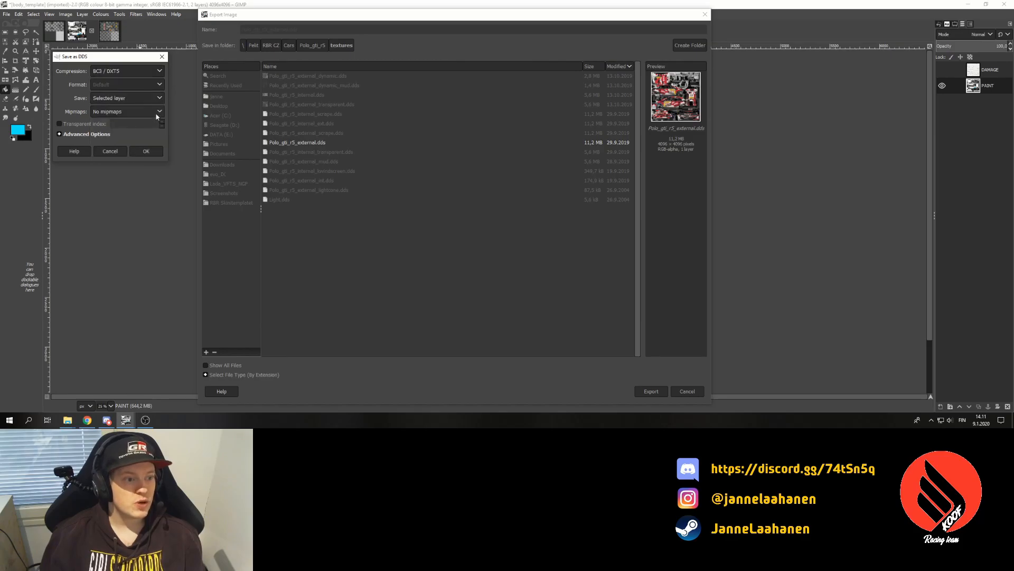
click(157, 115)
click(153, 119)
- Write the DDS file, then set Richard Burns Rally's camera to Bird showing the car exterior
click(148, 151)
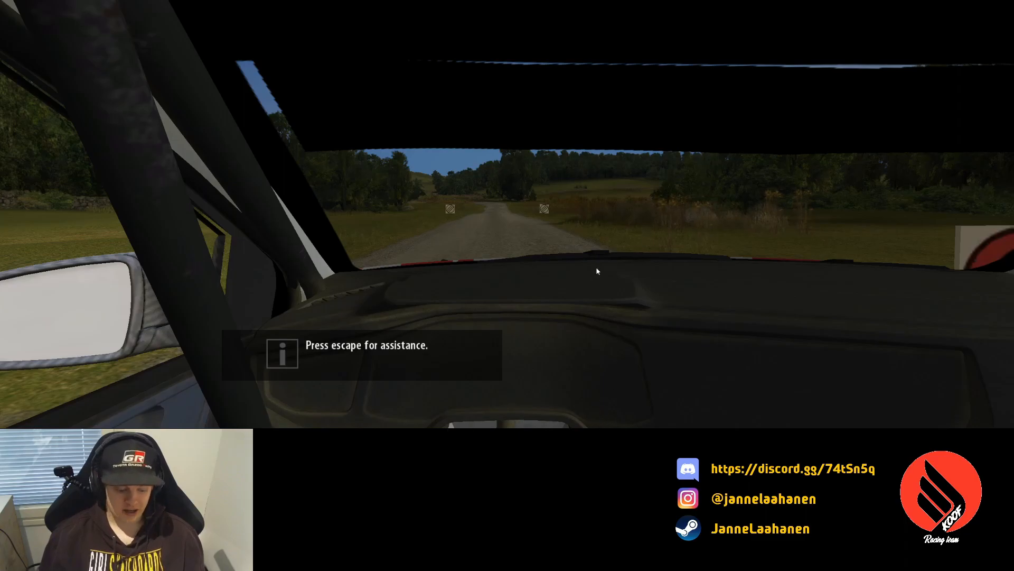
right_click(634, 210)
right_click(634, 210)
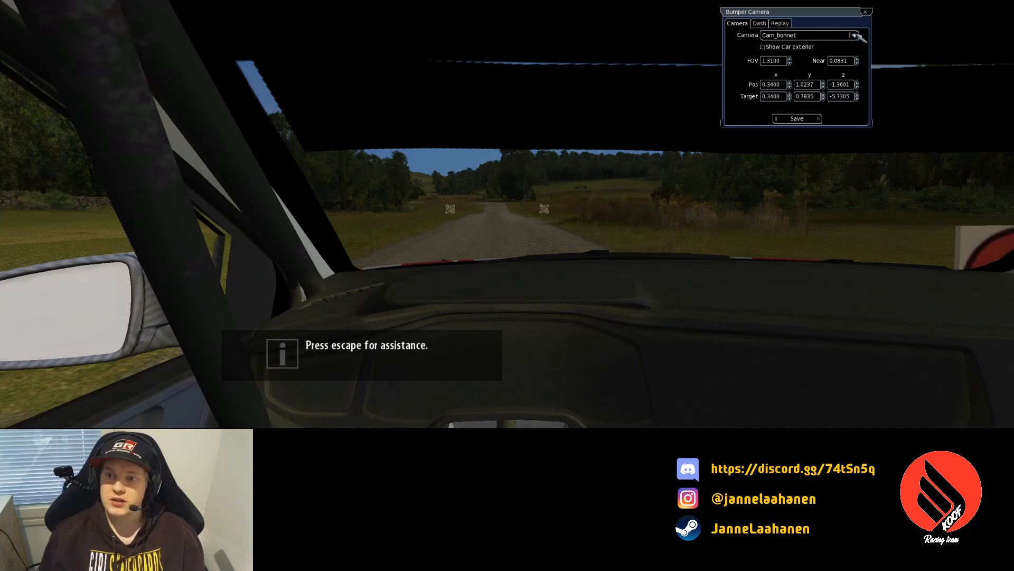
click(855, 35)
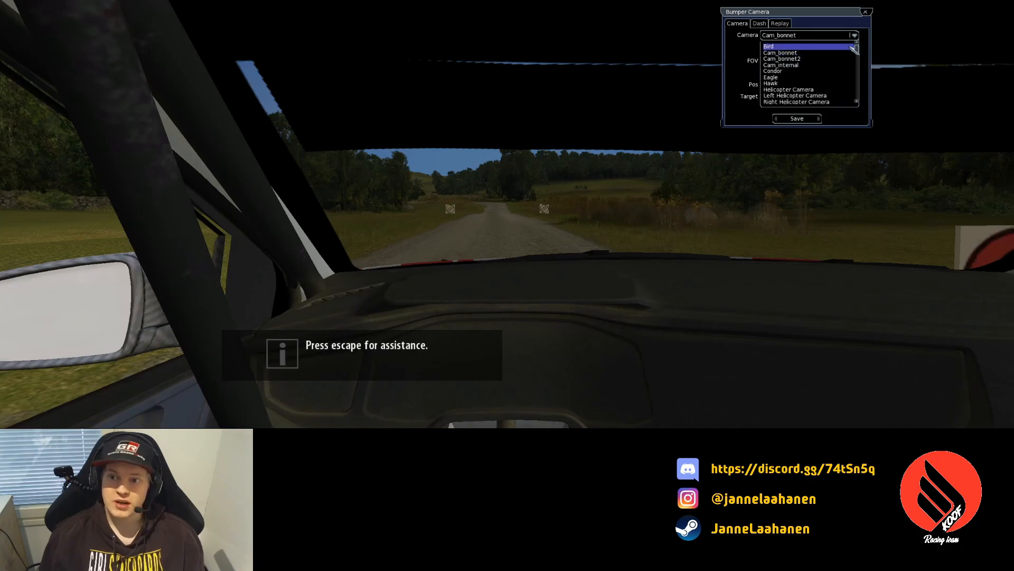
click(850, 47)
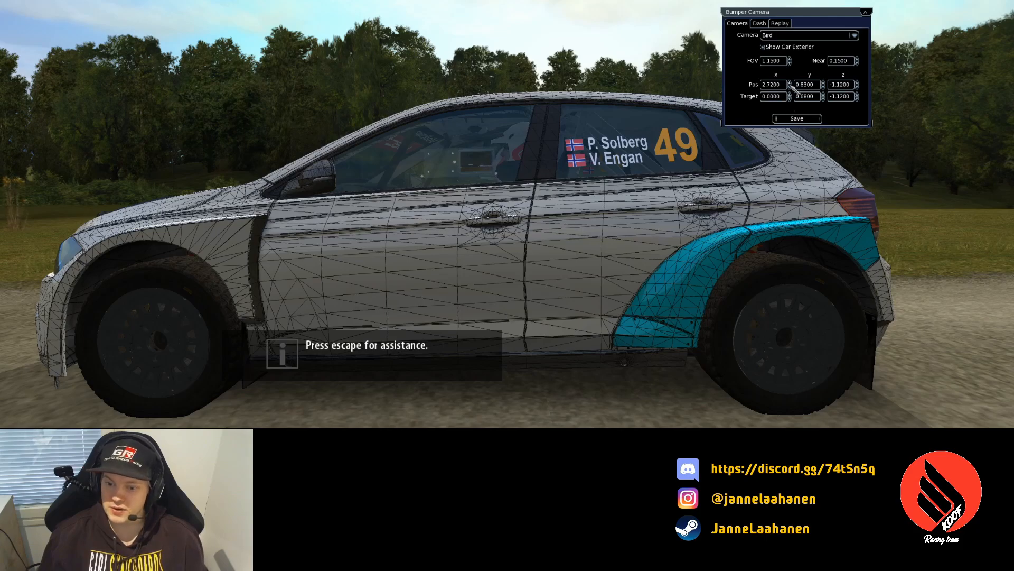
- Lower the Bumper Camera Pos z from 0.93 to about -0.91 for a side-on view, then return to GIMP
click(824, 83)
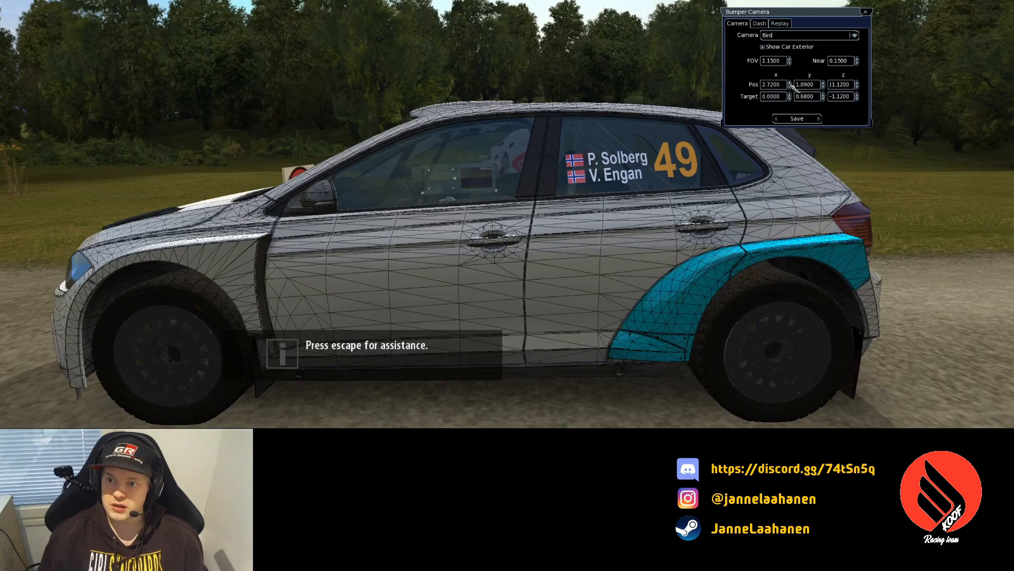
click(789, 82)
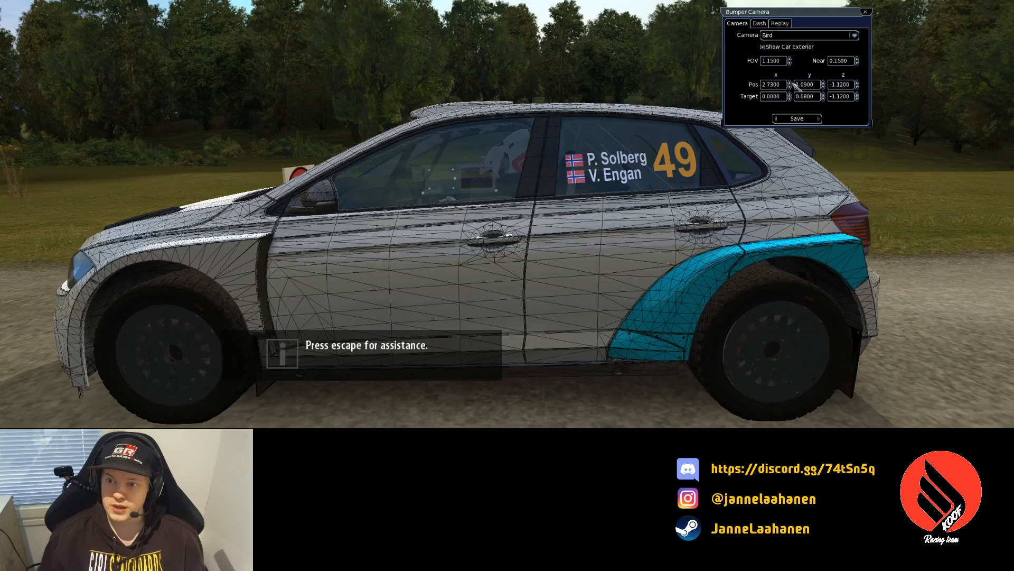
click(857, 83)
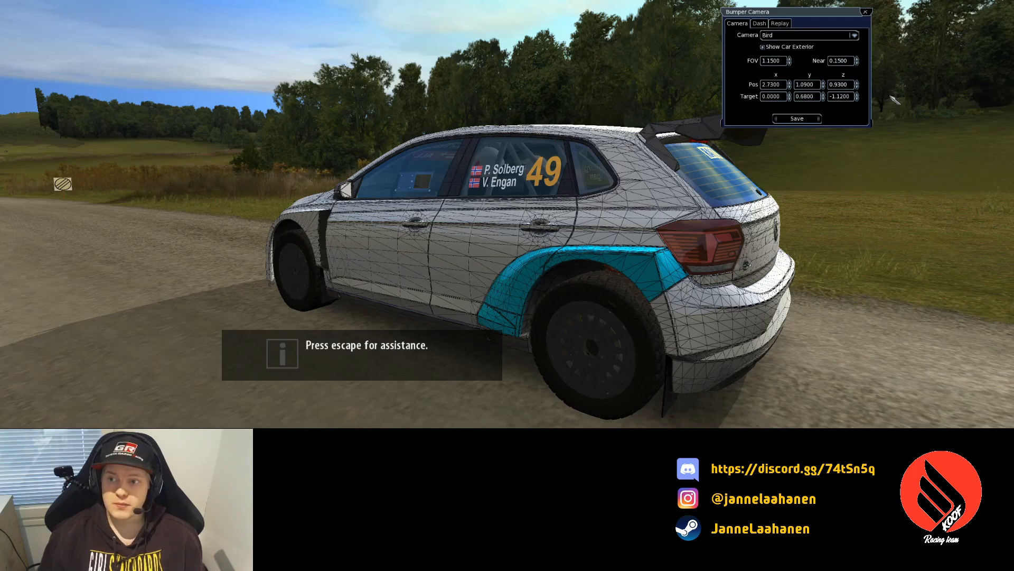
click(857, 87)
click(857, 87)
click(857, 87)
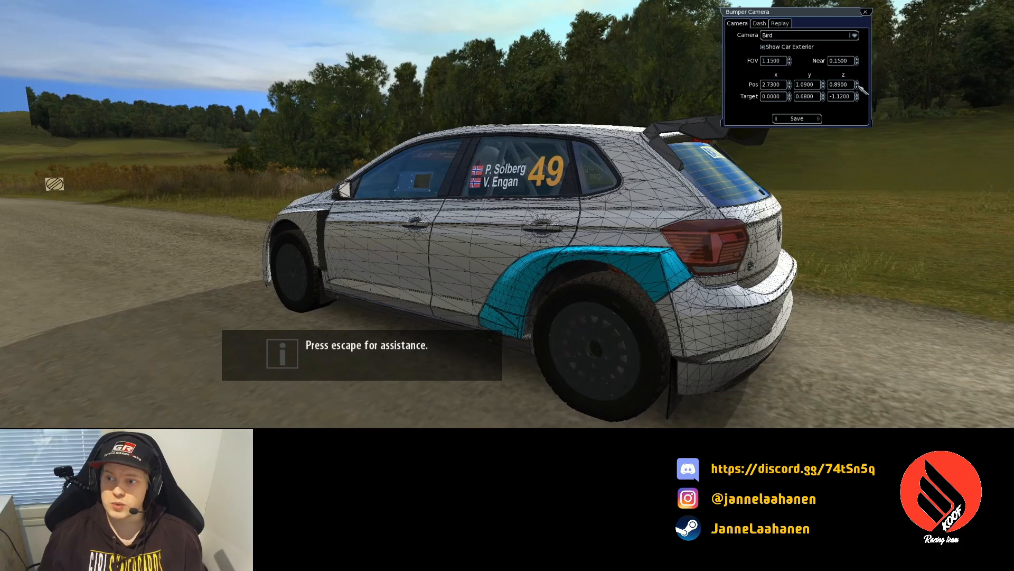
drag(858, 87, 858, 87)
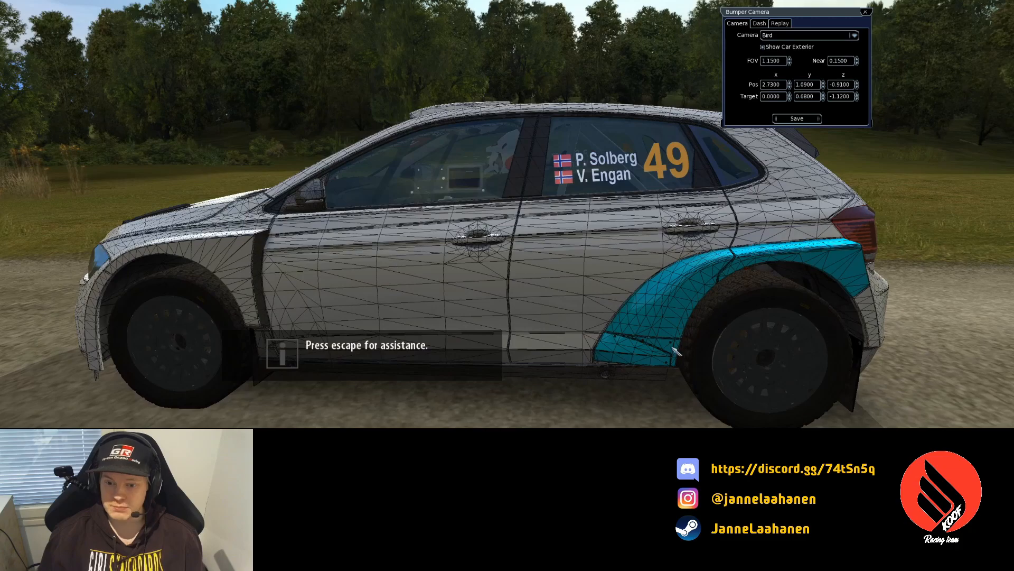
key(alt+Tab)
key(alt+Tab)
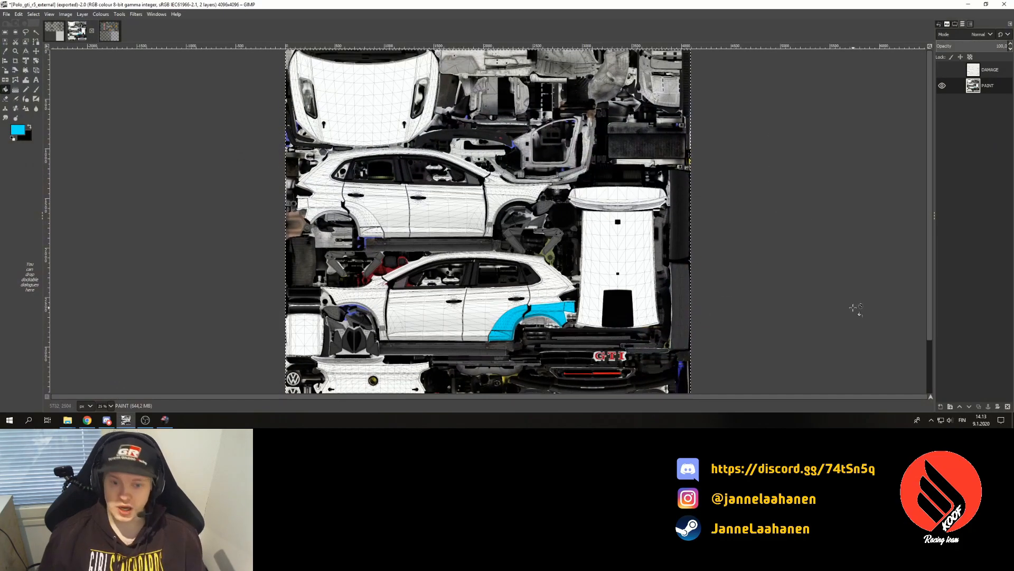
- Undo the merge, then fuzzy-select and copy the cyan arch on the Blue pattern layer
key(ctrl+z)
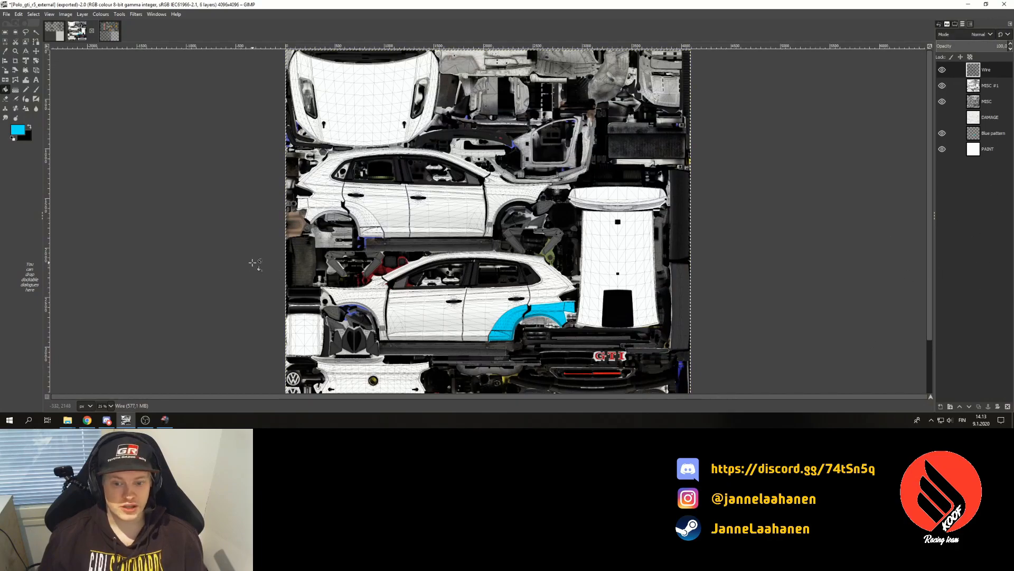
click(1005, 136)
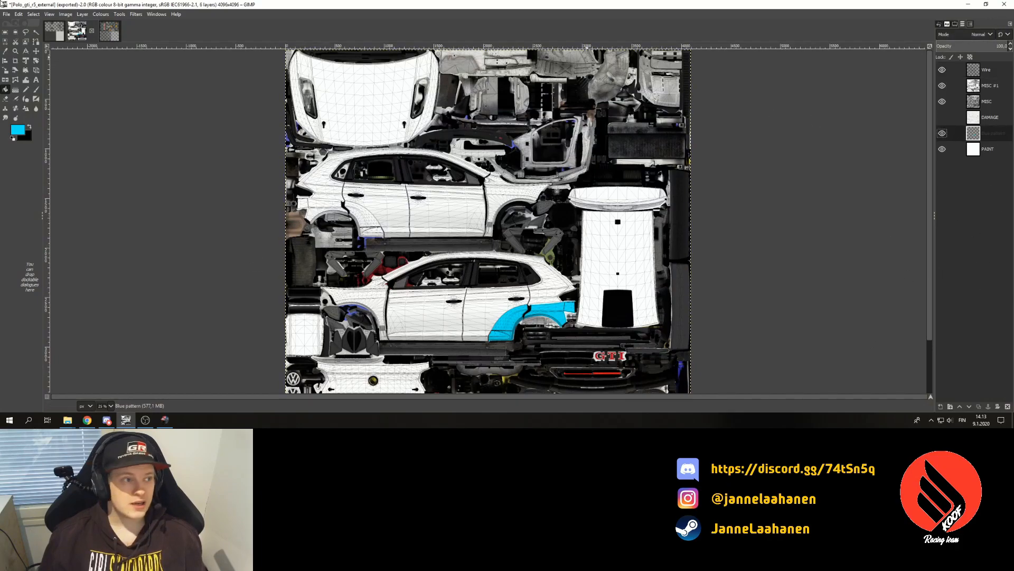
click(35, 32)
click(514, 310)
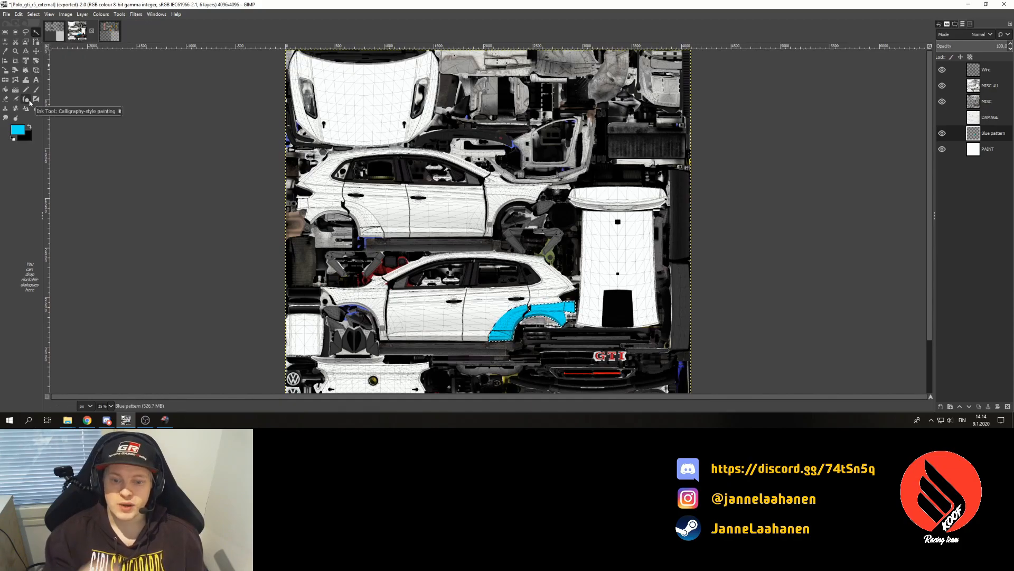
key(ctrl+c)
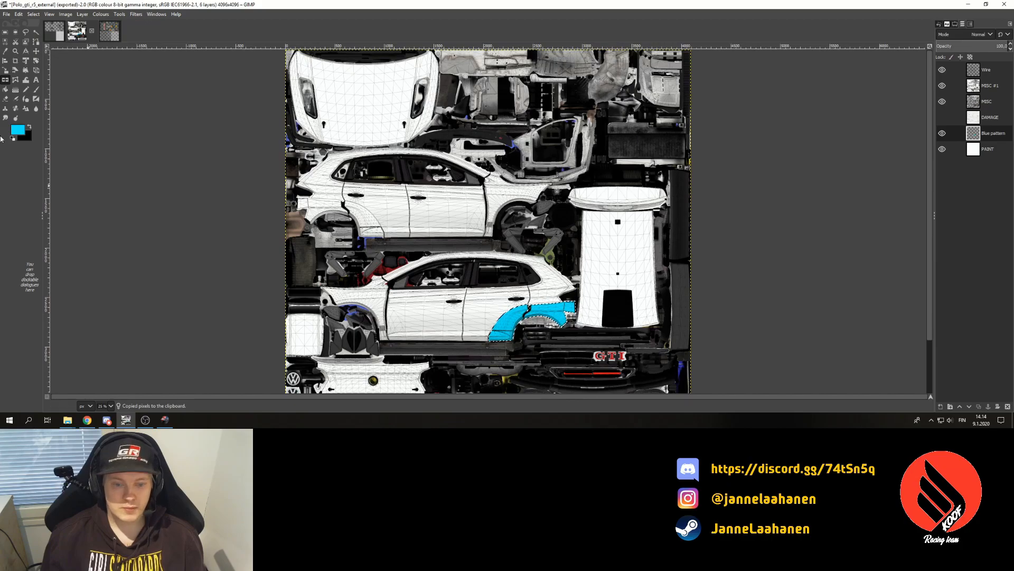
click(955, 24)
- Flip the pasted blue arch horizontally and drag it onto the upper car's front wheel arch
click(955, 55)
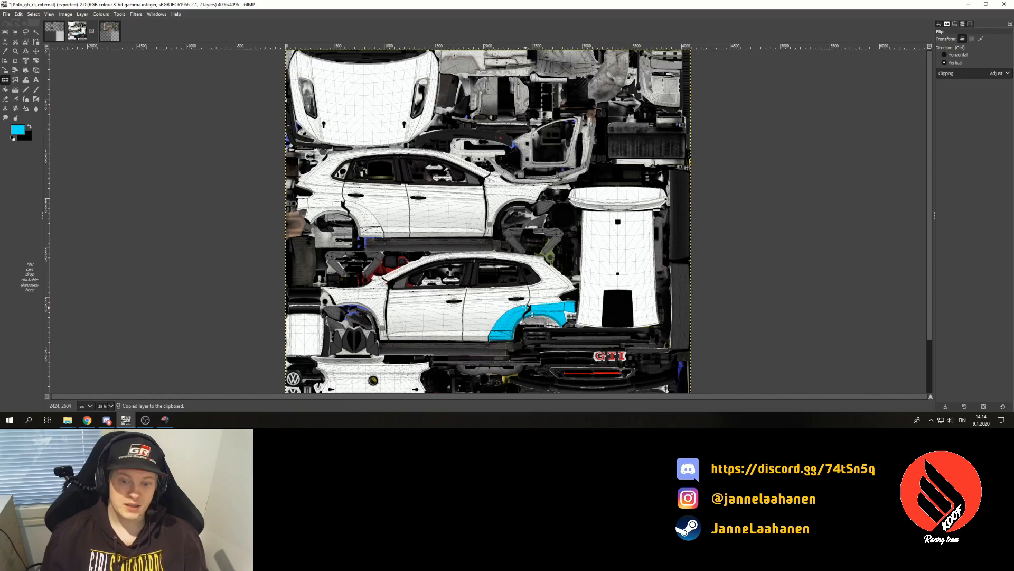
click(963, 25)
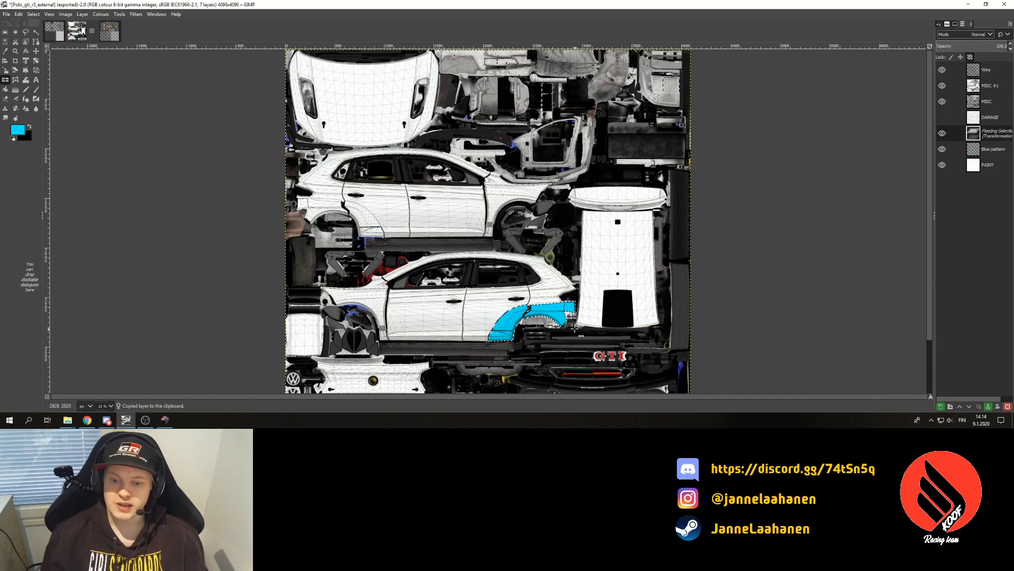
click(548, 310)
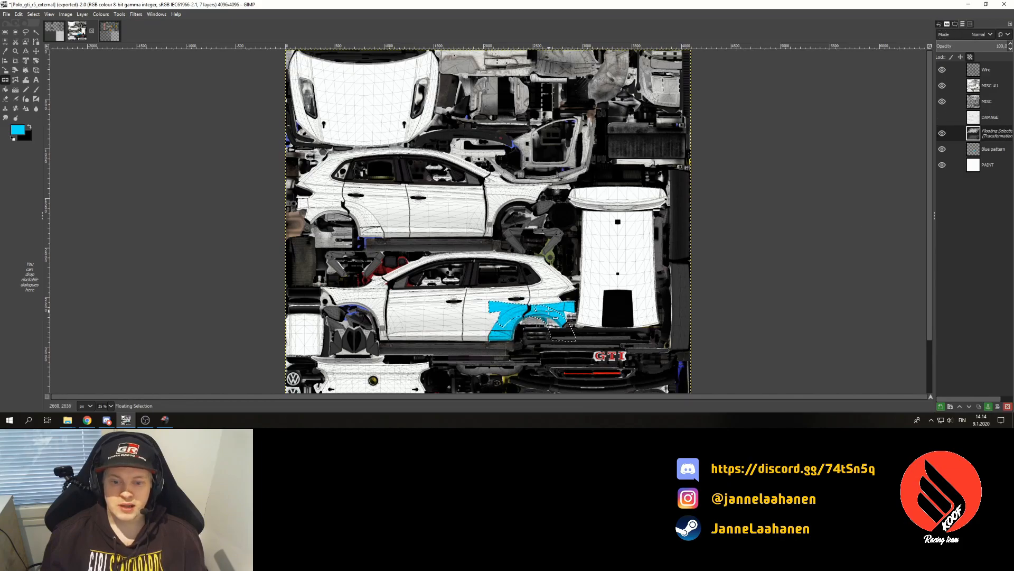
key(m)
drag(549, 309, 362, 221)
- At 200 % zoom, nudge the mirrored blue arch up and left to match the arch outline
scroll(296, 346, down, 2)
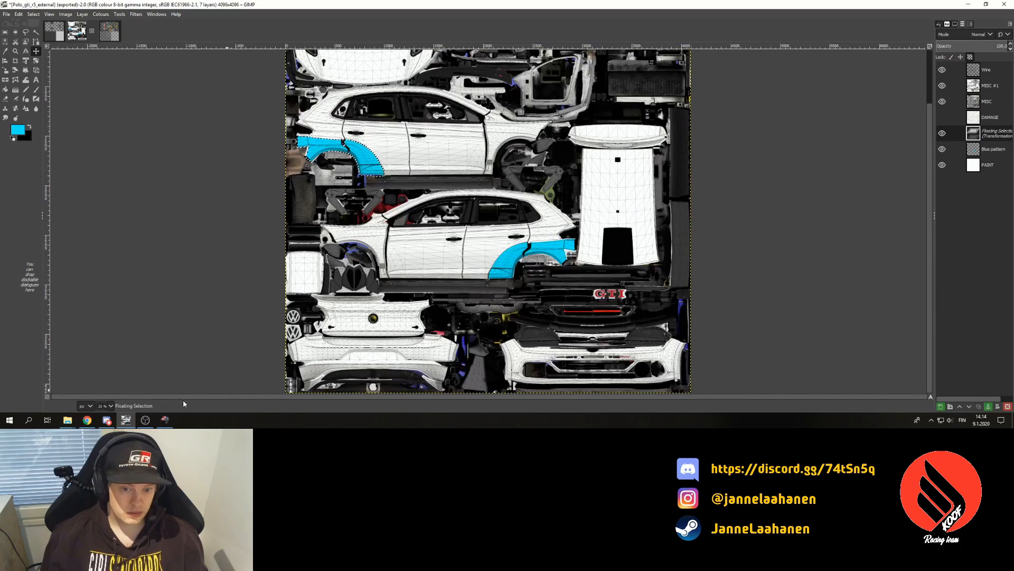
click(110, 405)
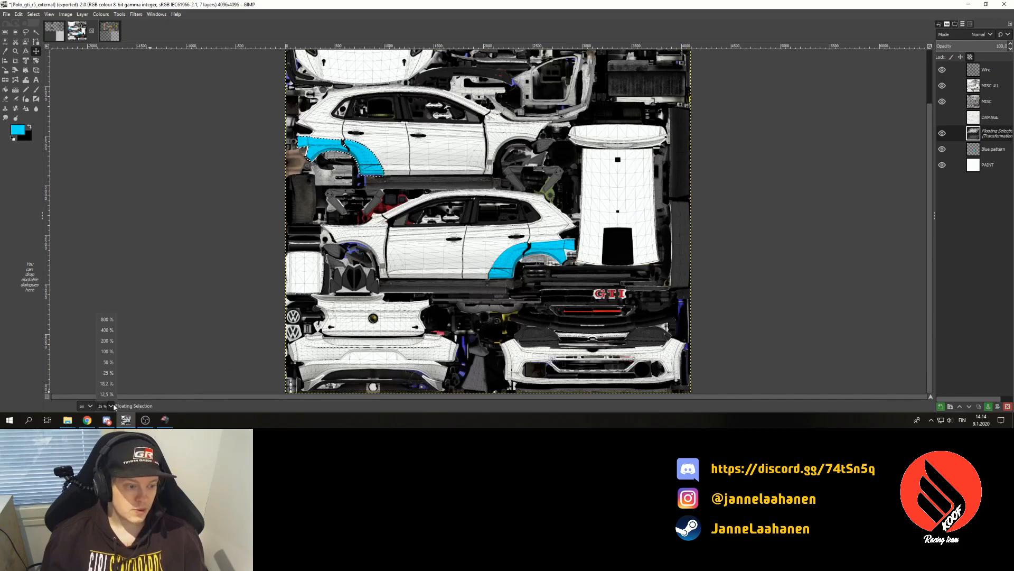
click(107, 340)
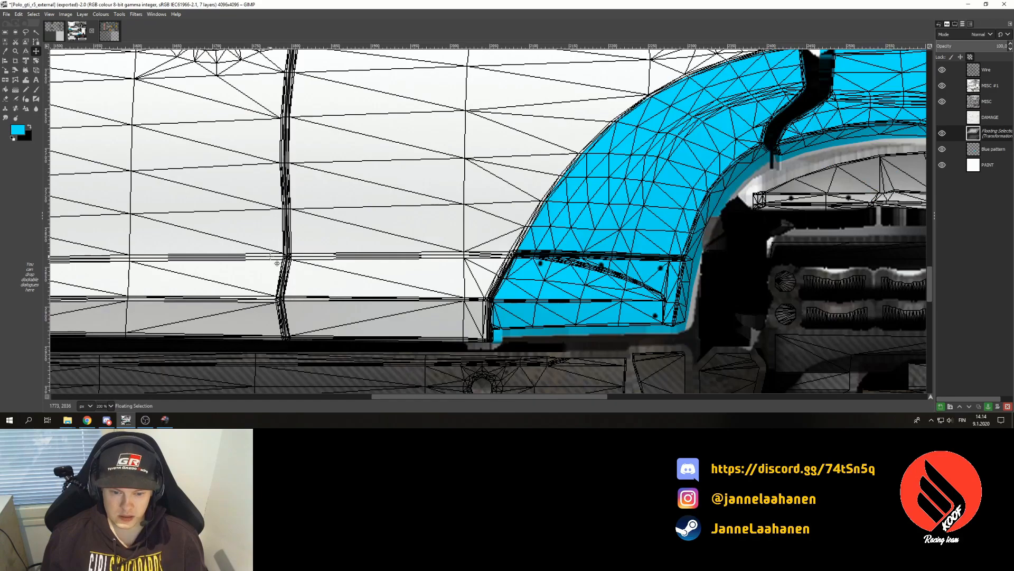
scroll(277, 263, up, 15)
drag(488, 397, 268, 355)
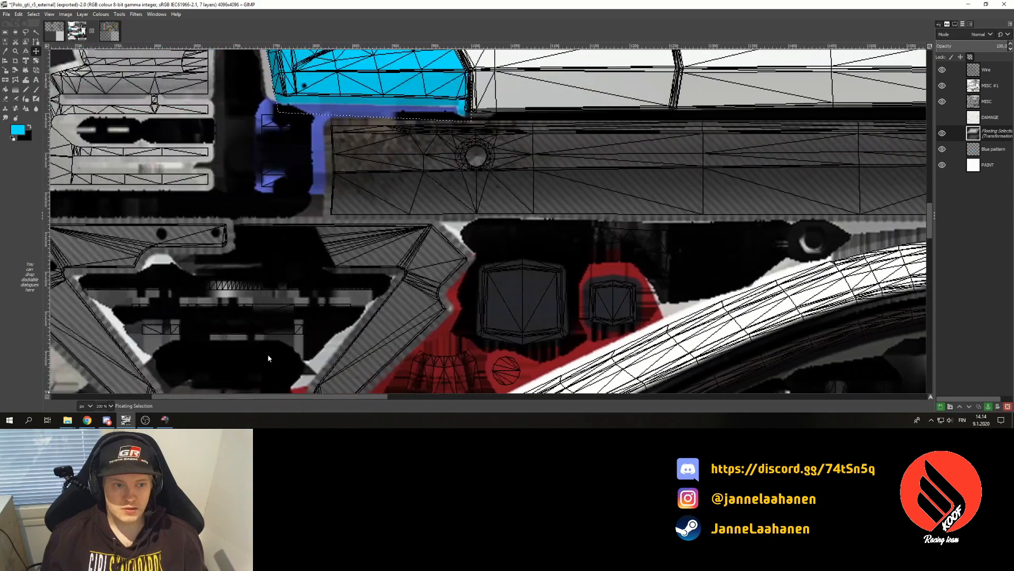
scroll(268, 358, up, 5)
drag(364, 274, 363, 267)
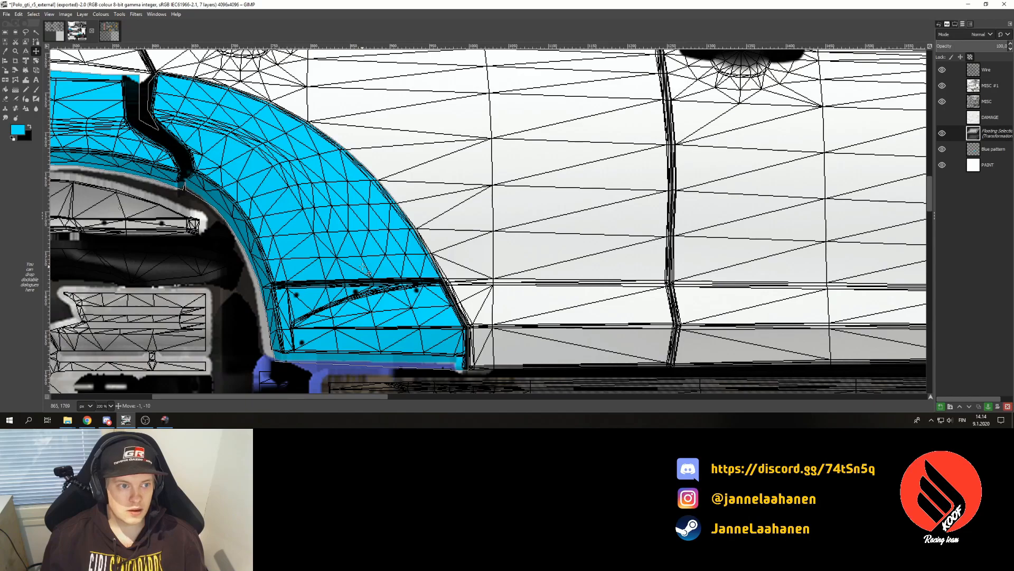
drag(364, 268, 362, 268)
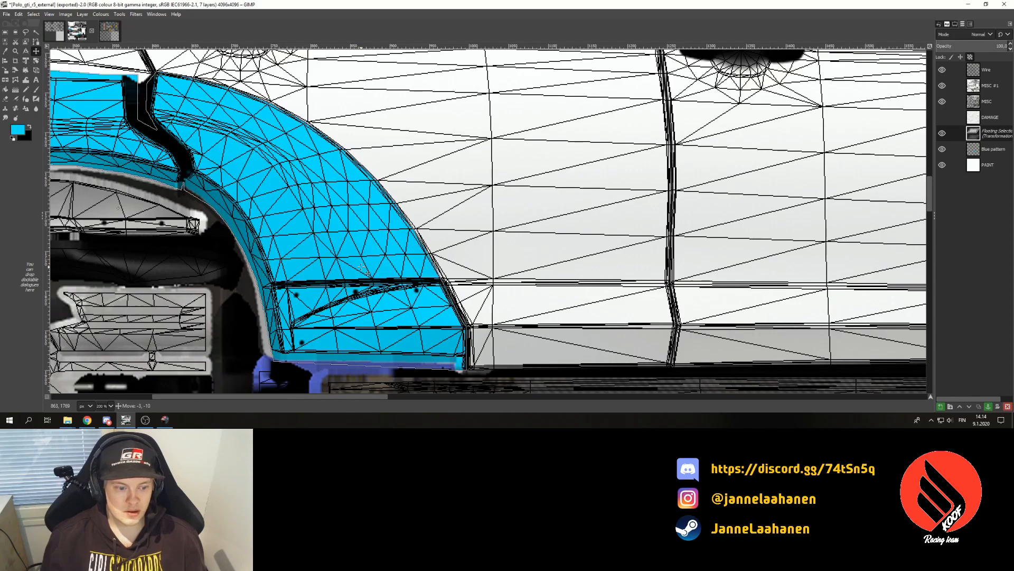
- Check the arch alignment, then zoom back out to 25 % to see the whole texture
scroll(361, 267, down, 14)
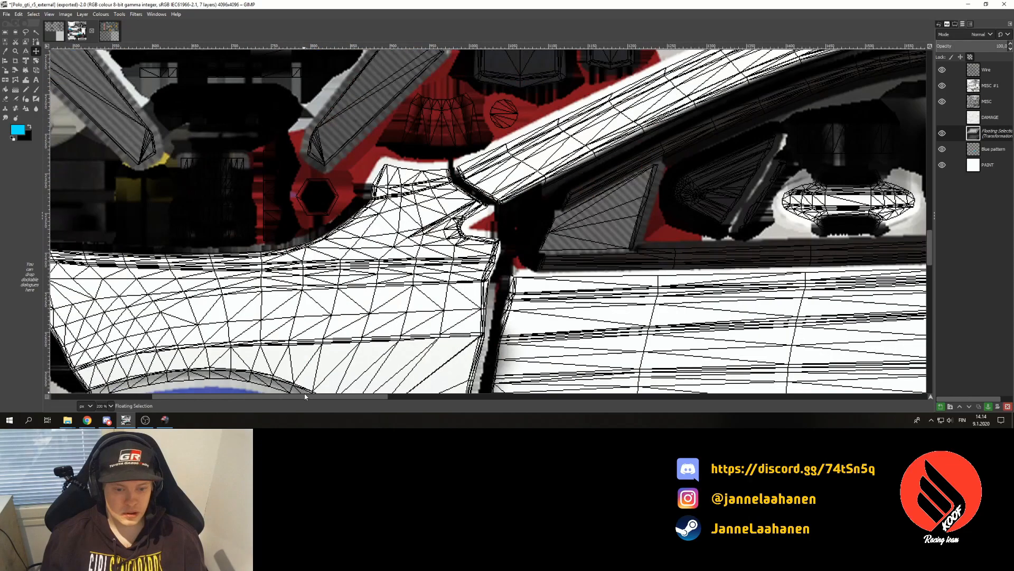
scroll(315, 395, right, 5)
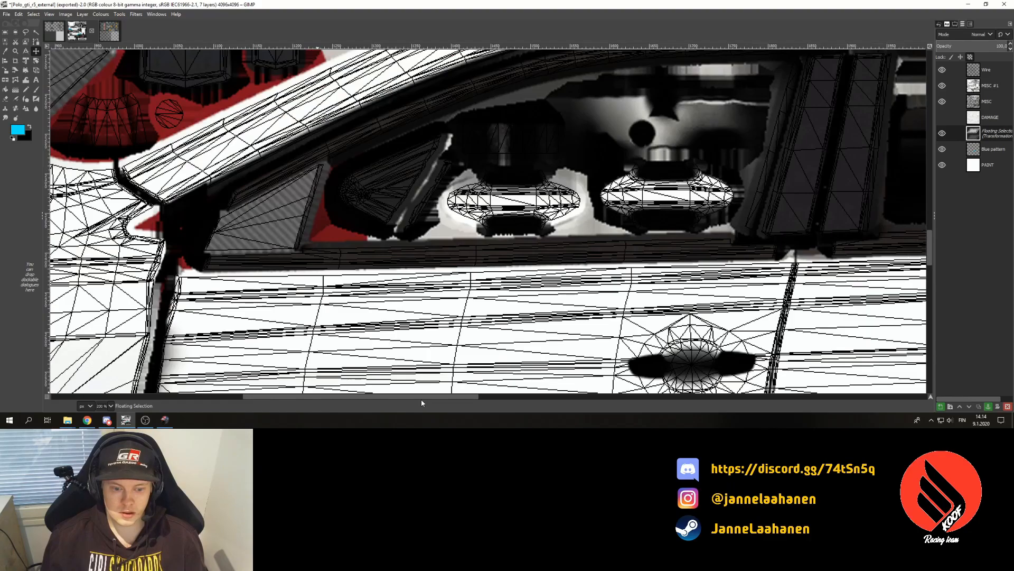
scroll(358, 346, up, 10)
scroll(358, 347, down, 9)
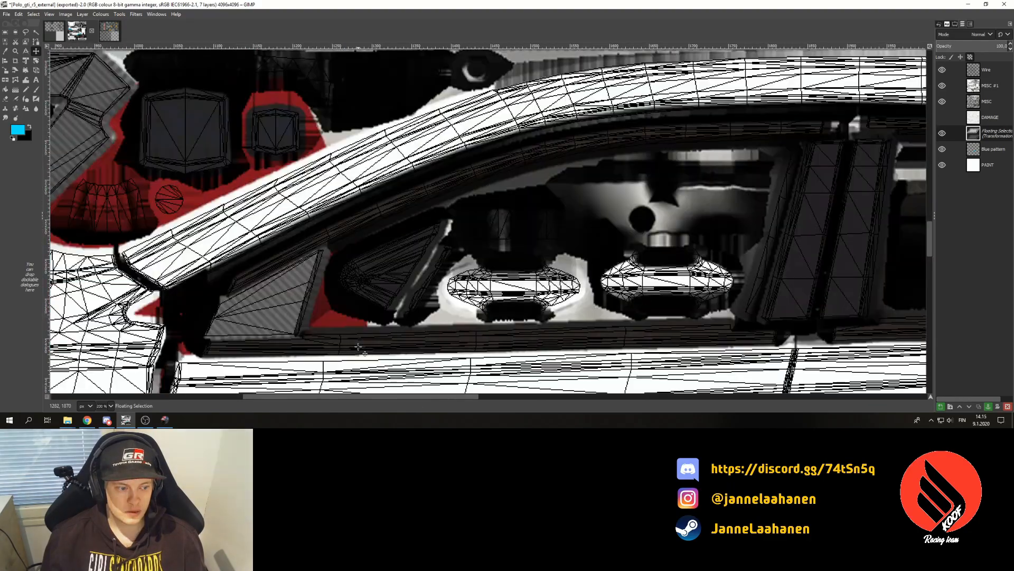
scroll(358, 346, down, 5)
drag(401, 396, 210, 382)
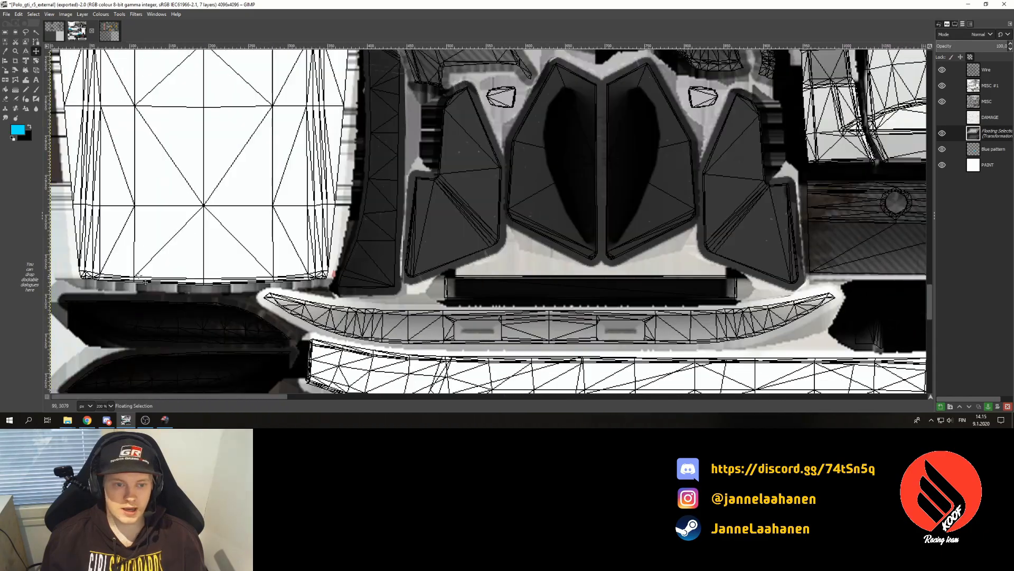
scroll(320, 244, up, 19)
scroll(319, 245, up, 8)
scroll(777, 312, up, 2)
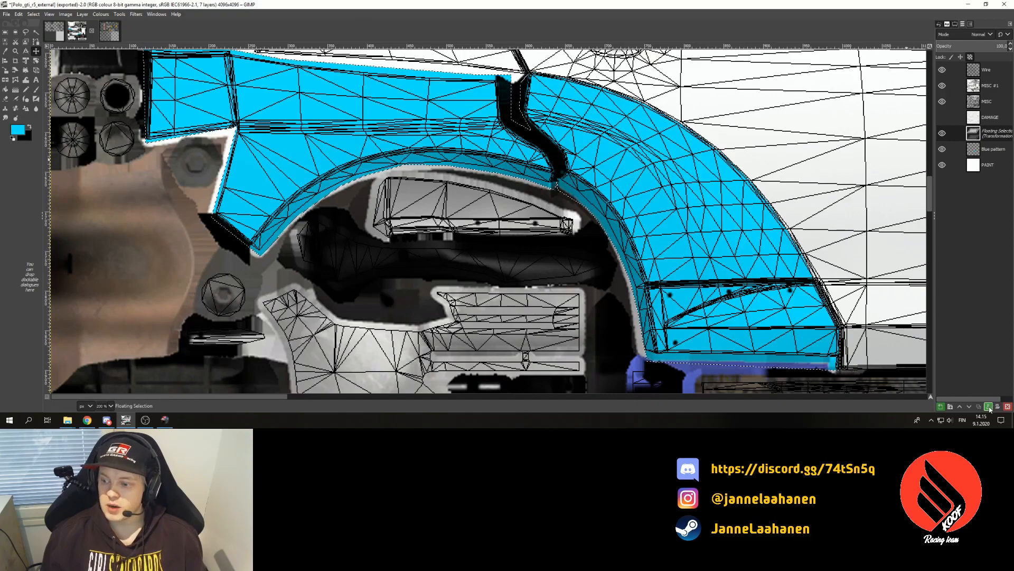
click(109, 406)
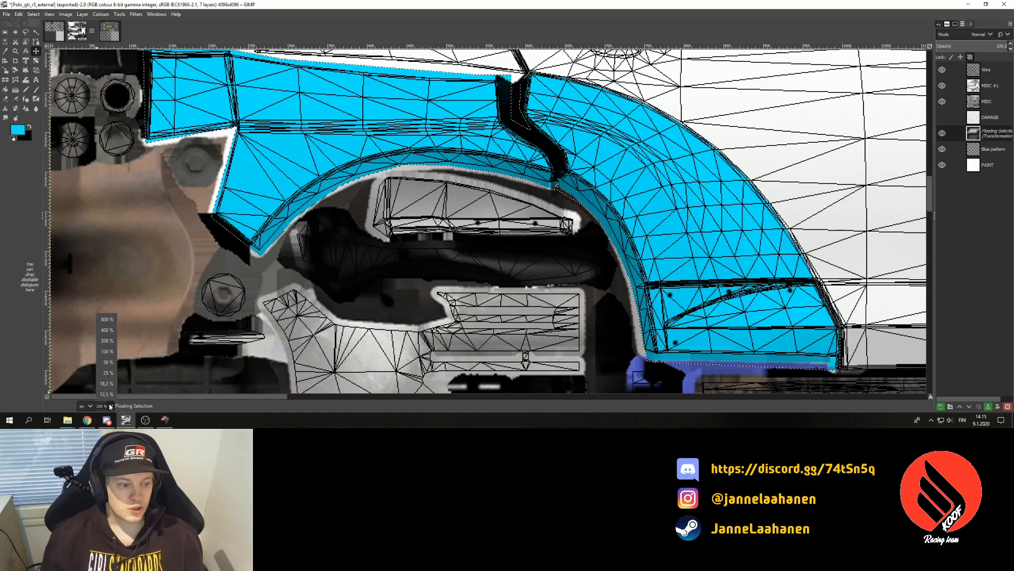
click(108, 373)
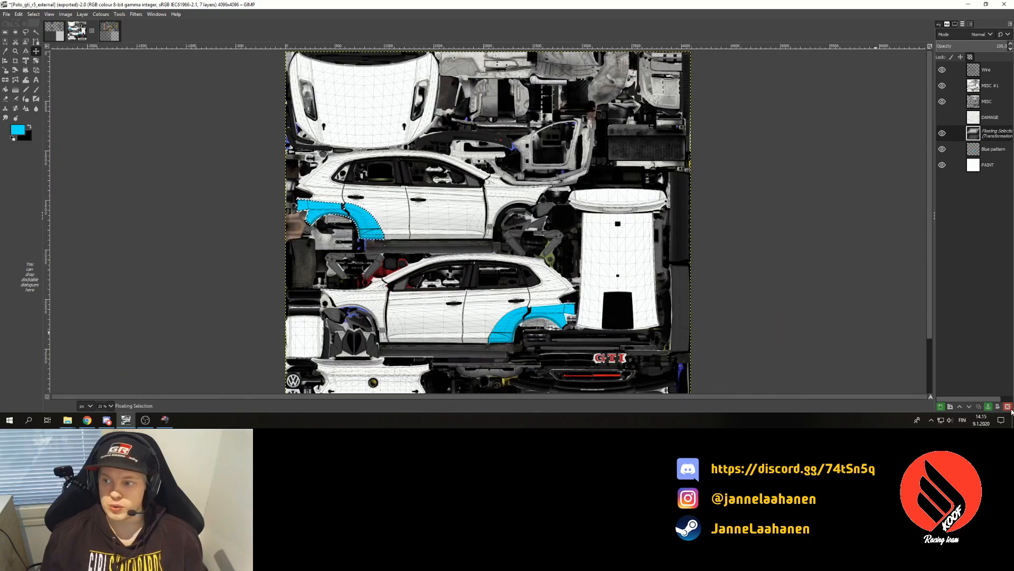
- Anchor the mirrored arch onto the Blue pattern layer, undoing an accidental layer shift
key(ctrl+h)
drag(402, 255, 461, 193)
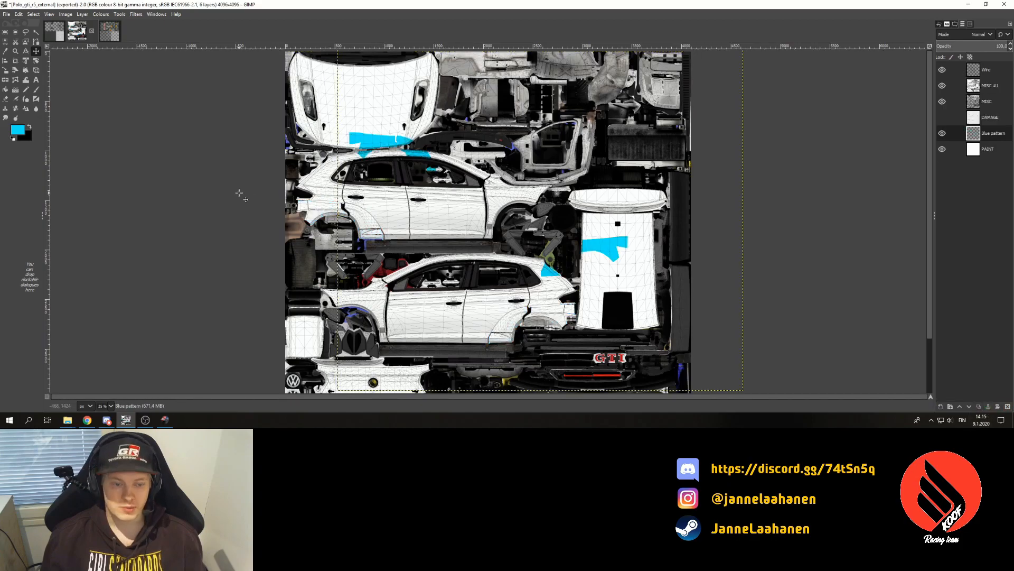
key(ctrl+z)
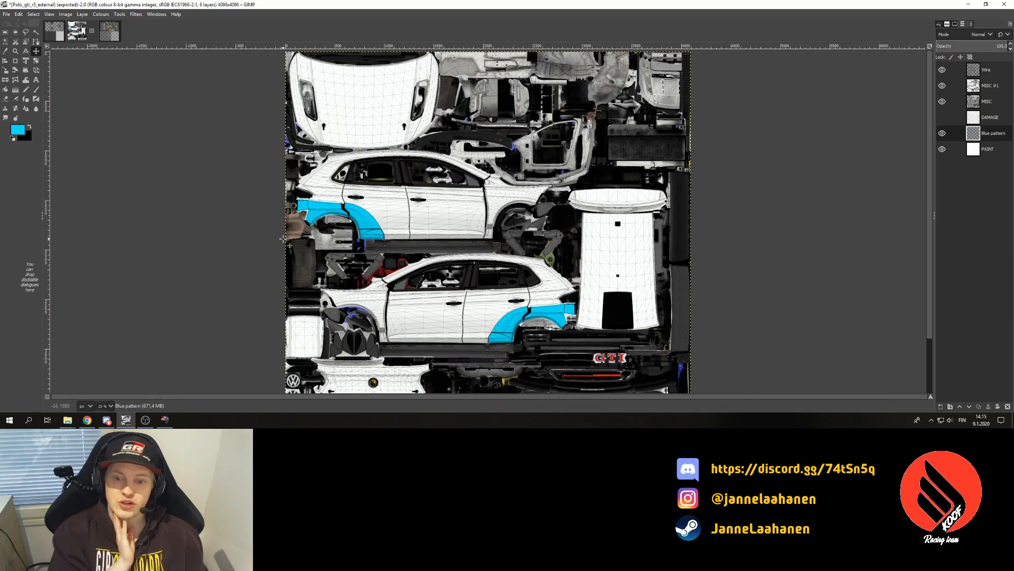
- Paste the blue arch again as its own new layer, keeping it in place
click(283, 239)
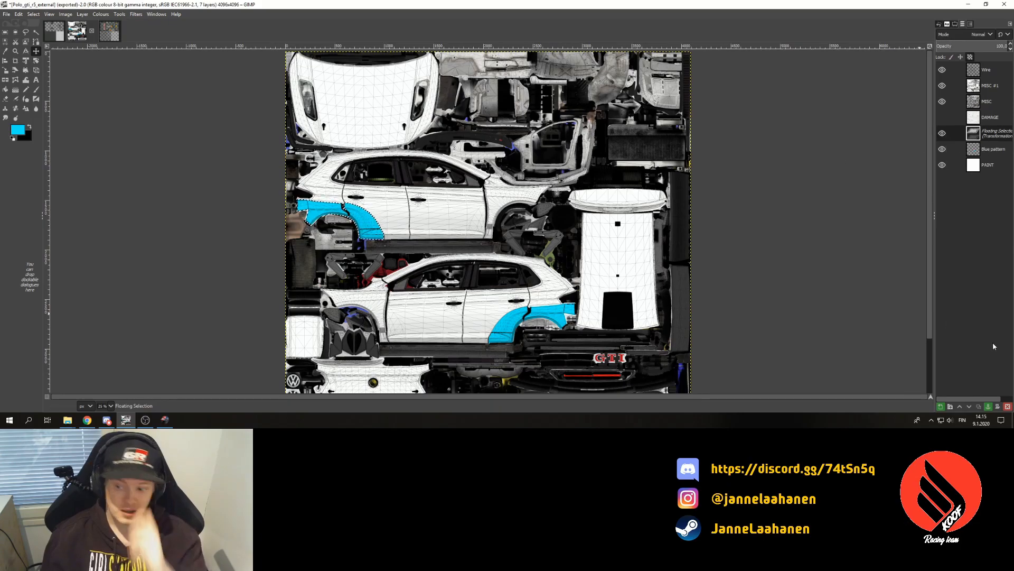
click(941, 408)
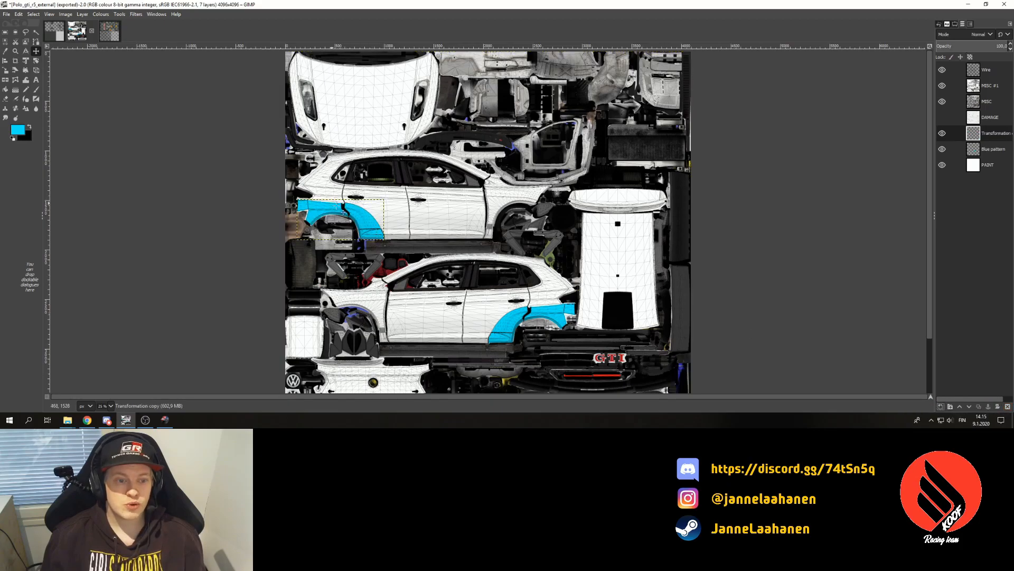
drag(337, 221, 388, 149)
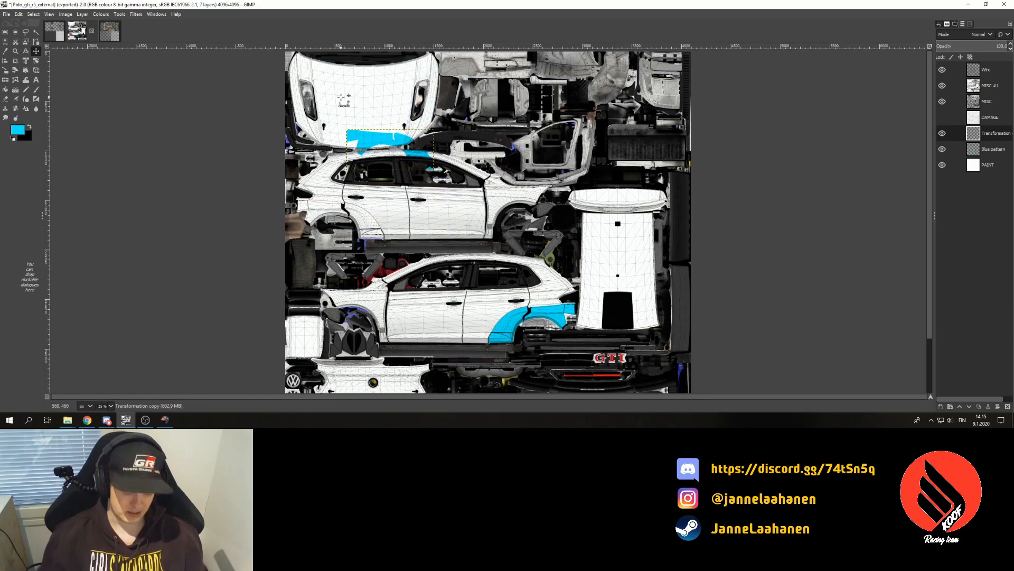
key(ctrl+z)
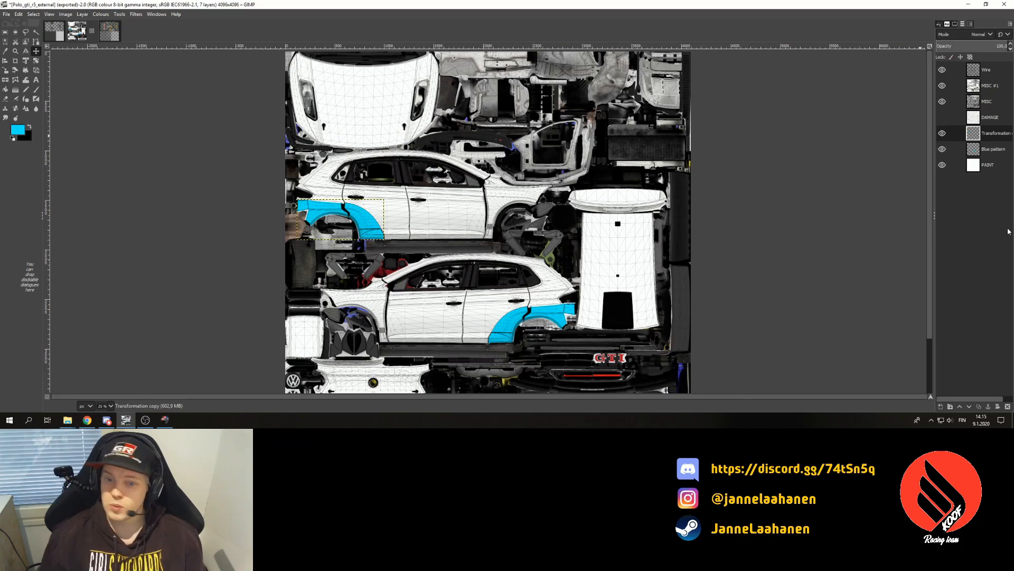
- Merge the visible layers and re-export to Polo_gti_r5_external.dds, then switch to the game
key(ctrl+m)
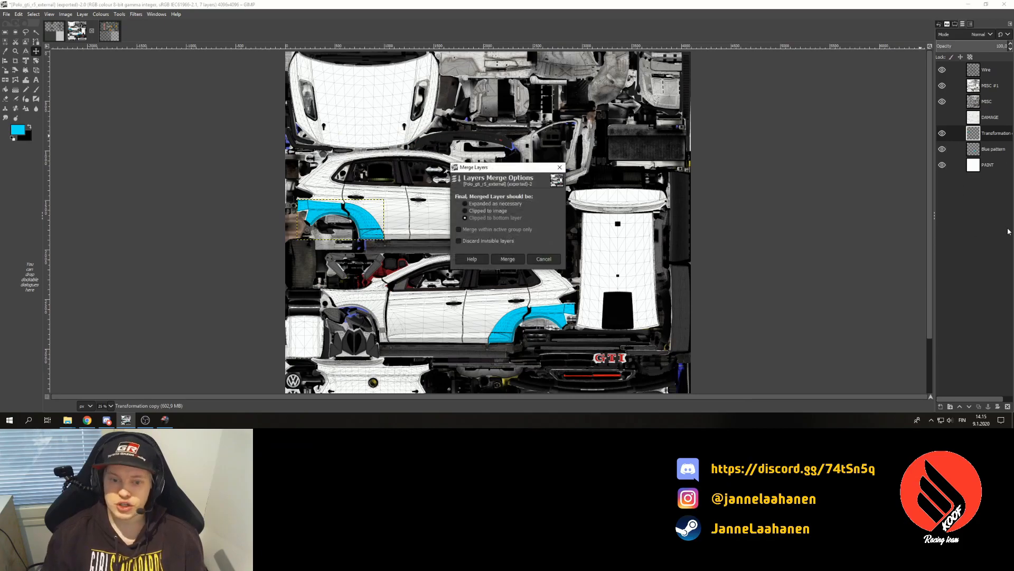
key(Return)
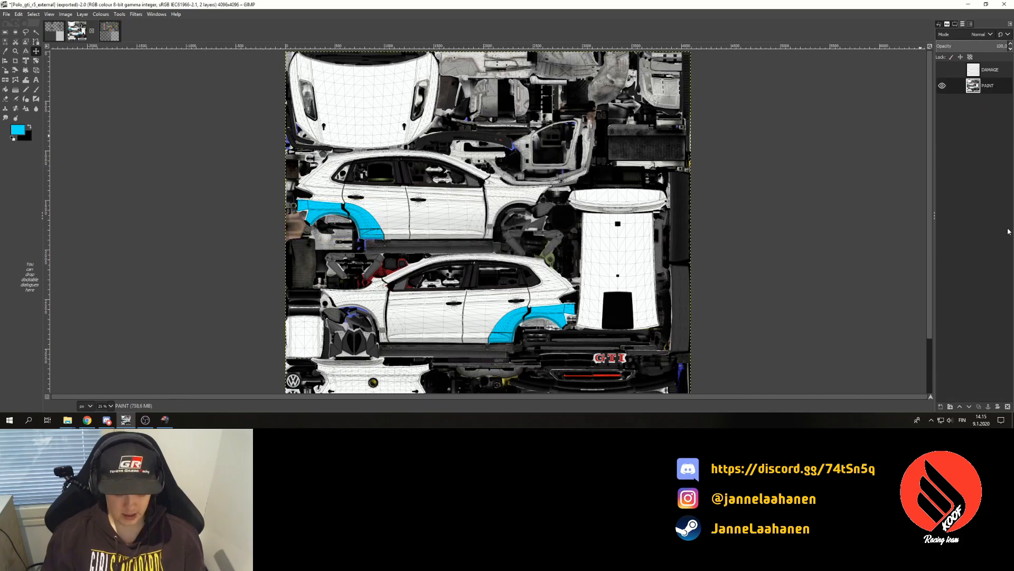
key(ctrl+e)
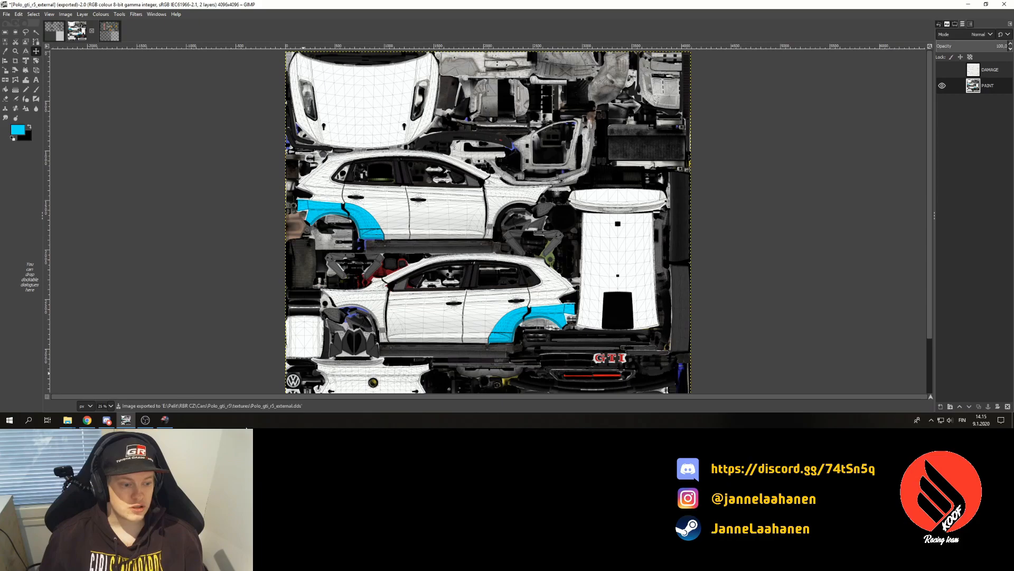
key(alt+Tab)
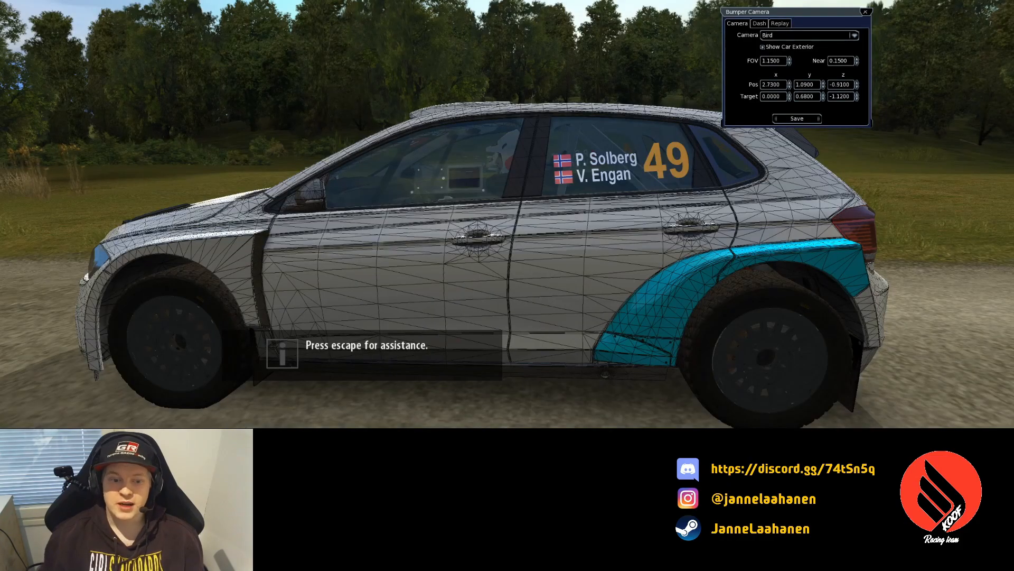
- Restart the stage from the pause menu so the updated texture loads
key(Escape)
key(Up)
key(Up)
key(Up)
key(Return)
key(Up)
key(Return)
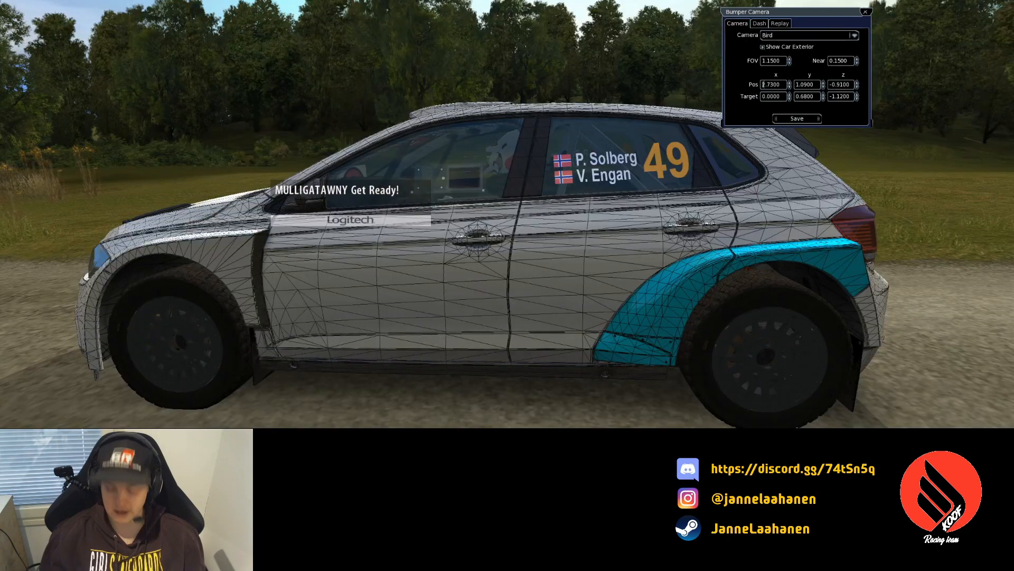
- Set a negative bumper camera Pos x and swing it behind the car to view the rear wheel arch
text(-)
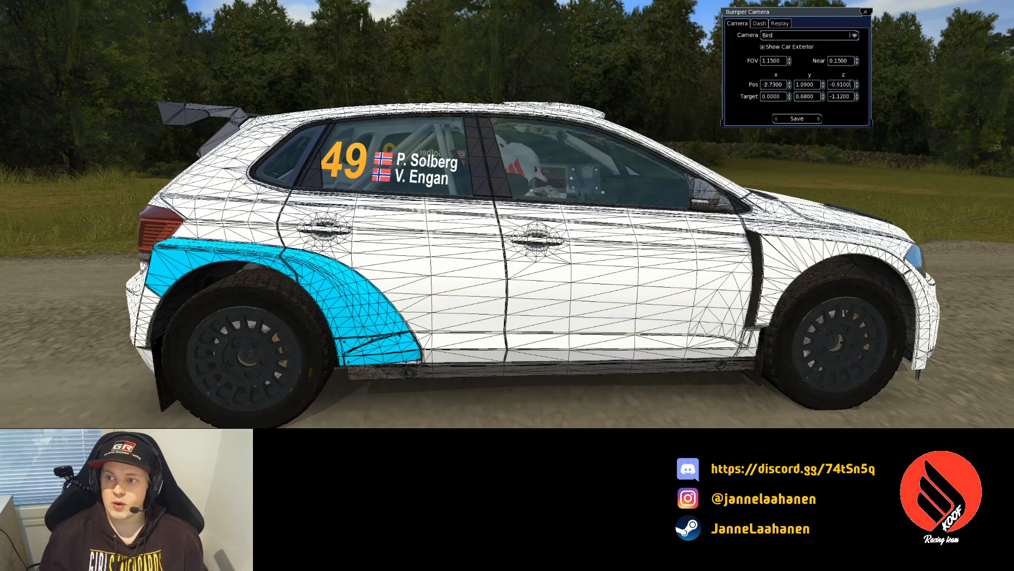
click(790, 88)
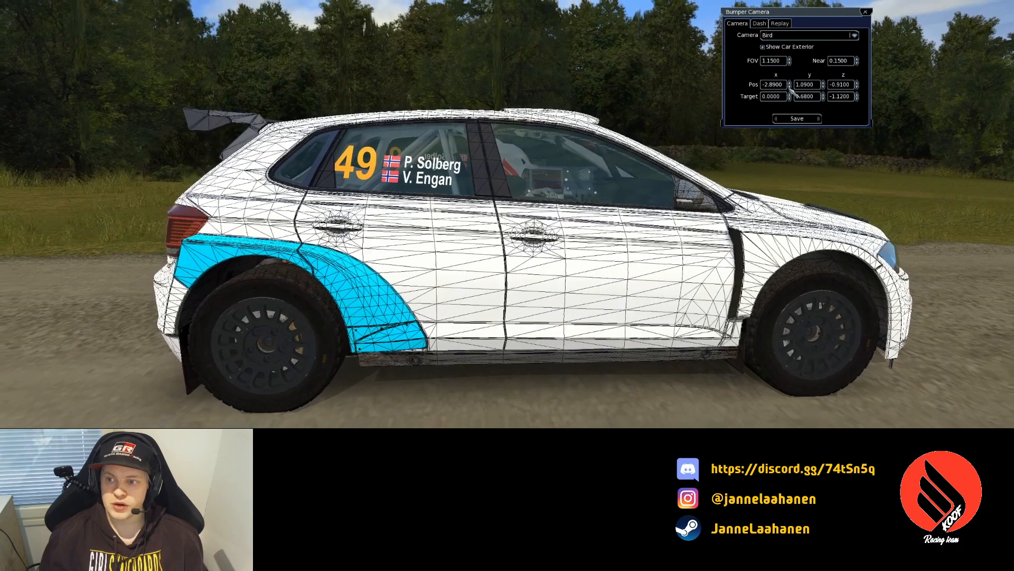
click(857, 82)
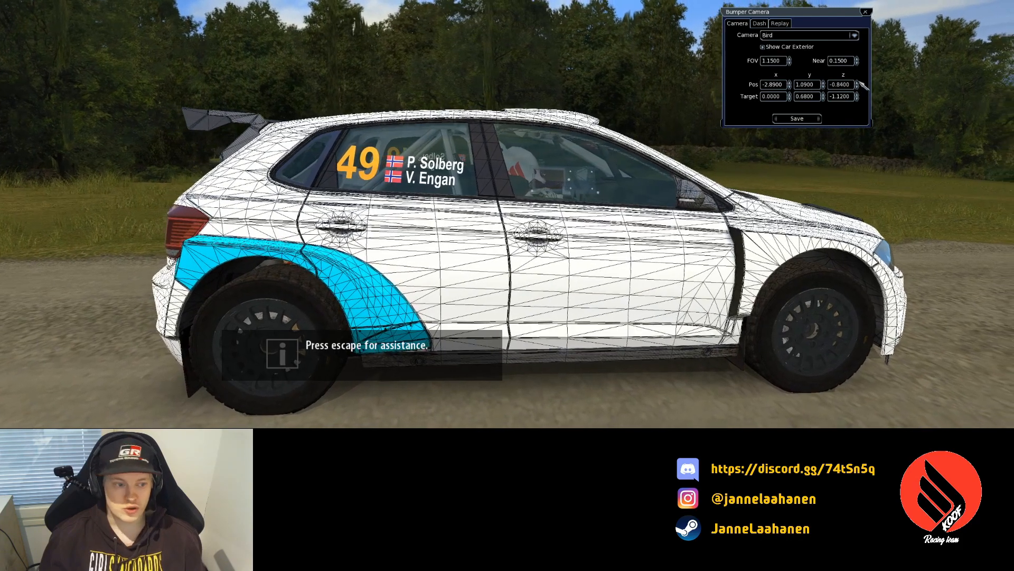
click(857, 82)
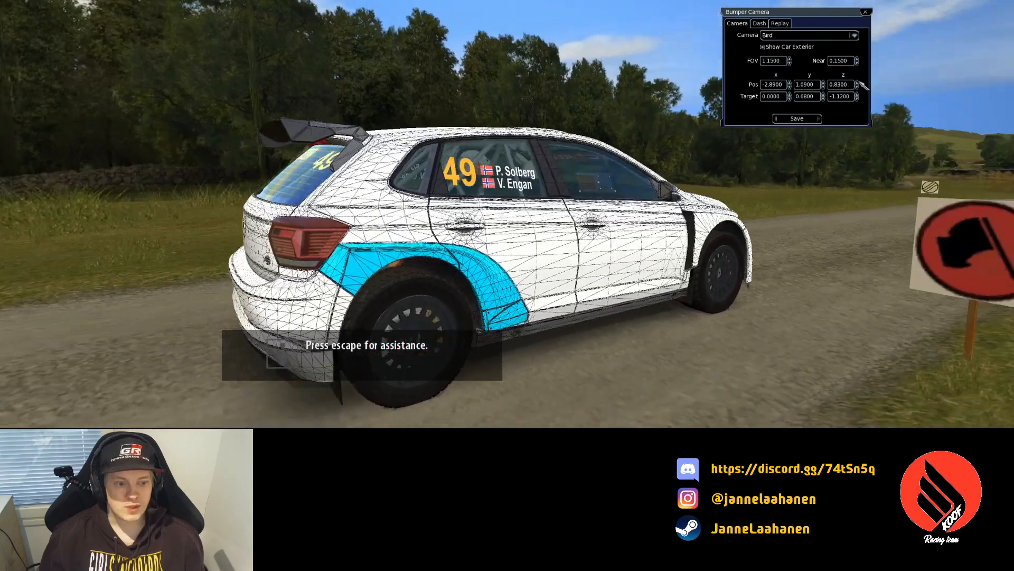
click(857, 82)
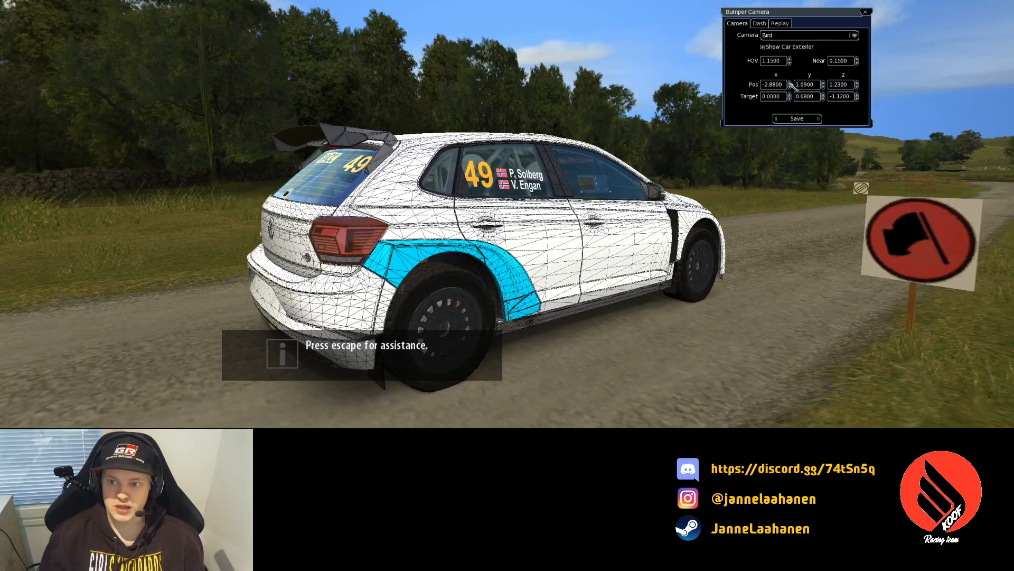
click(789, 82)
click(790, 83)
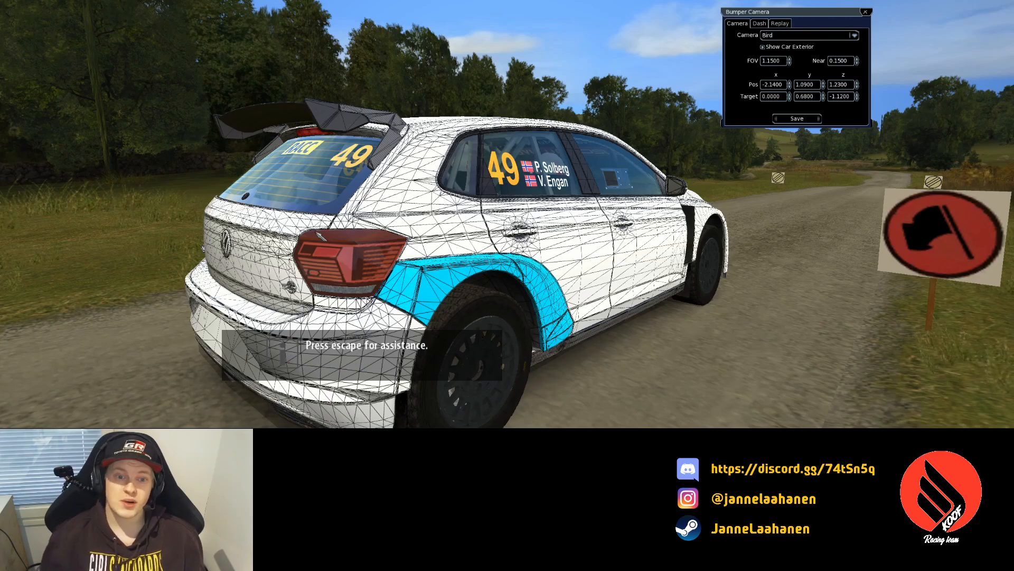
key(alt+Tab)
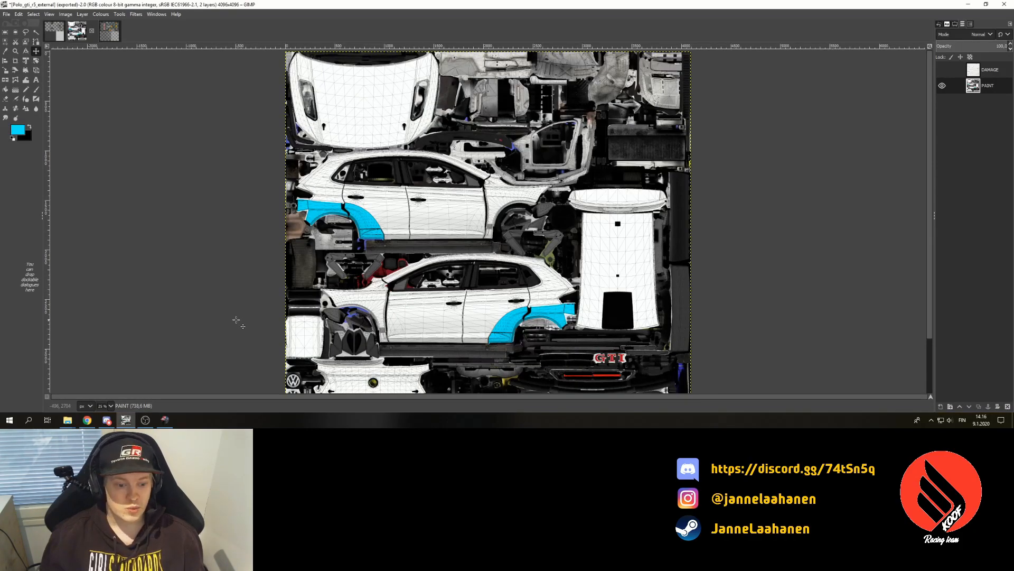
- Back in GIMP, make the Blue pattern layer active and zoom the canvas to 200 %
scroll(211, 288, down, 3)
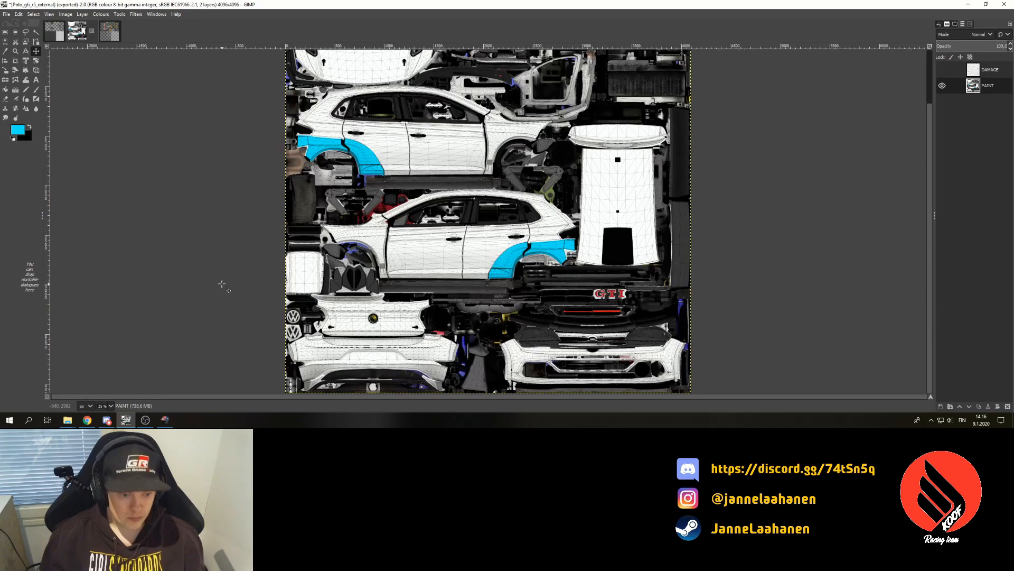
key(alt+Tab)
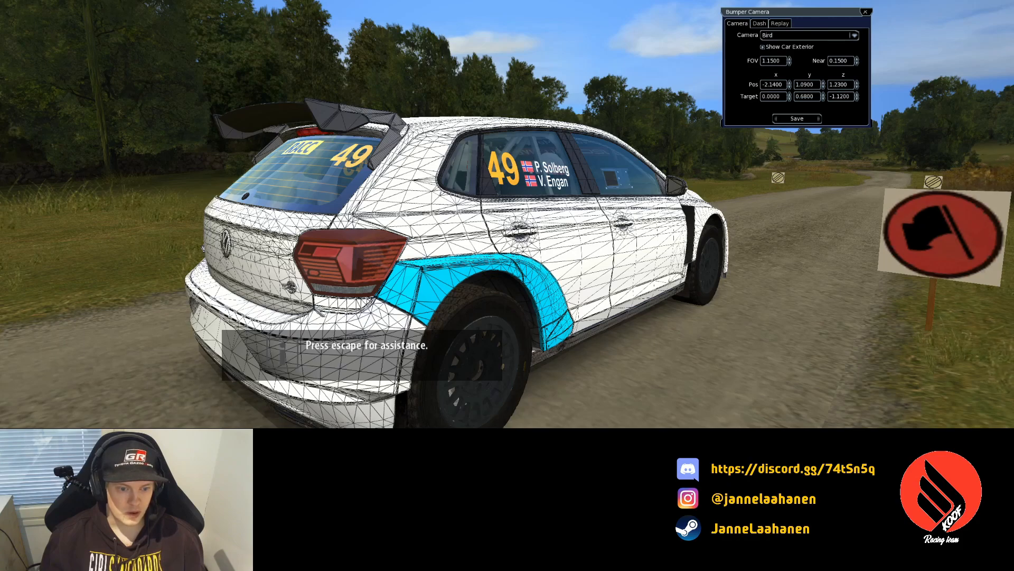
key(alt+Tab)
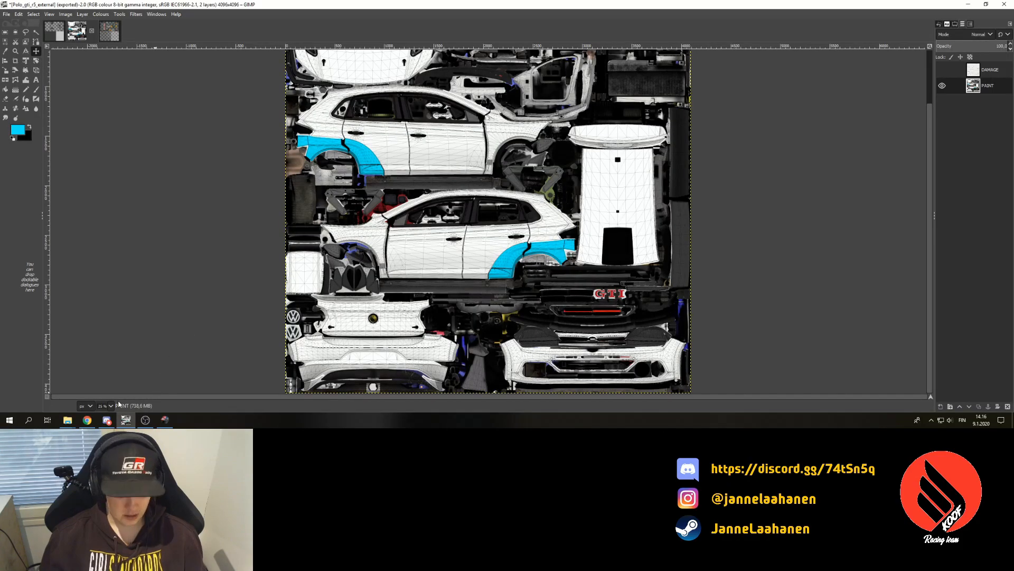
click(1008, 152)
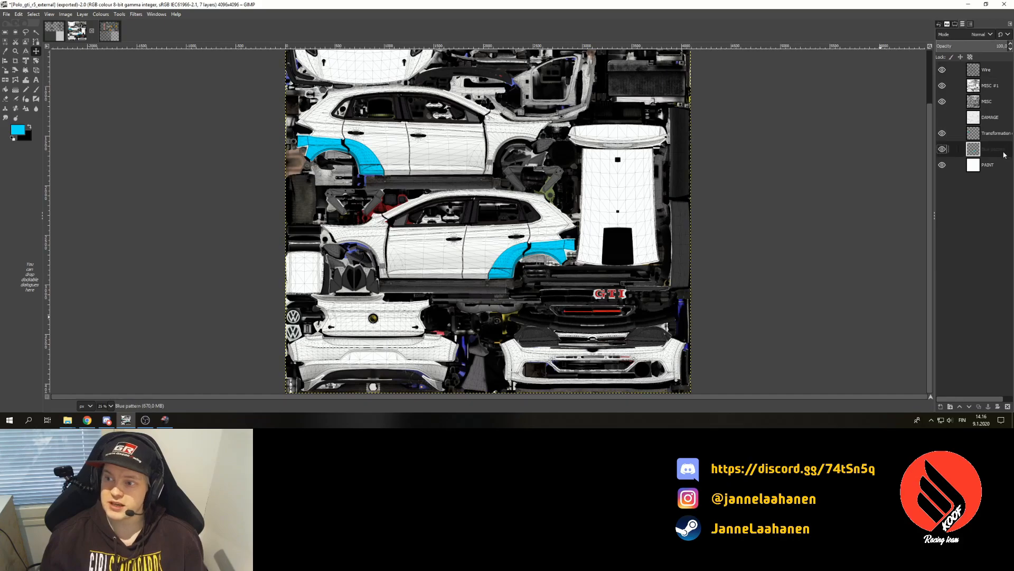
click(108, 405)
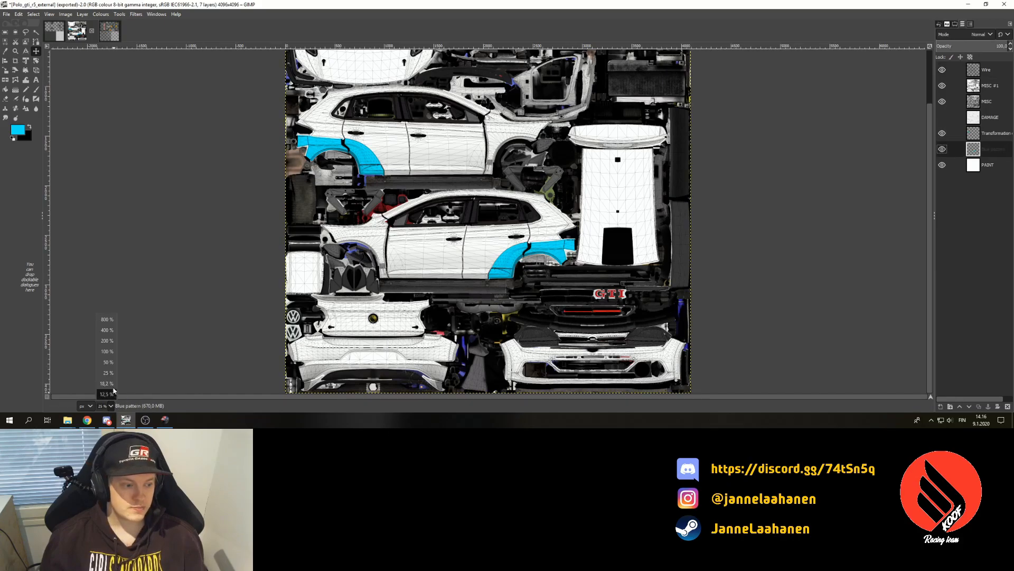
click(106, 341)
- Switch to the Paths tool and make the Blue pattern layer visible
scroll(347, 380, down, 5)
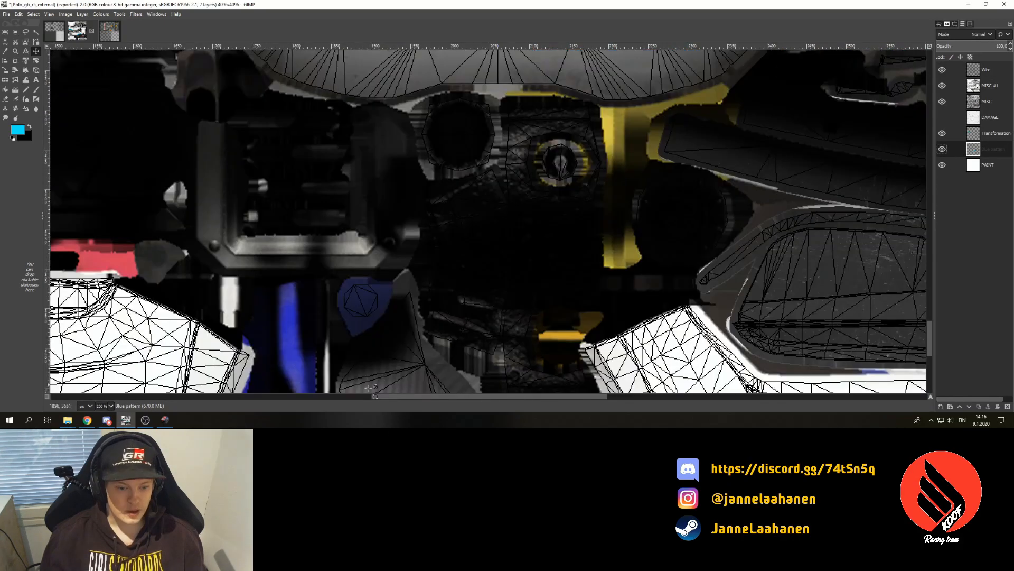
scroll(426, 400, left, 10)
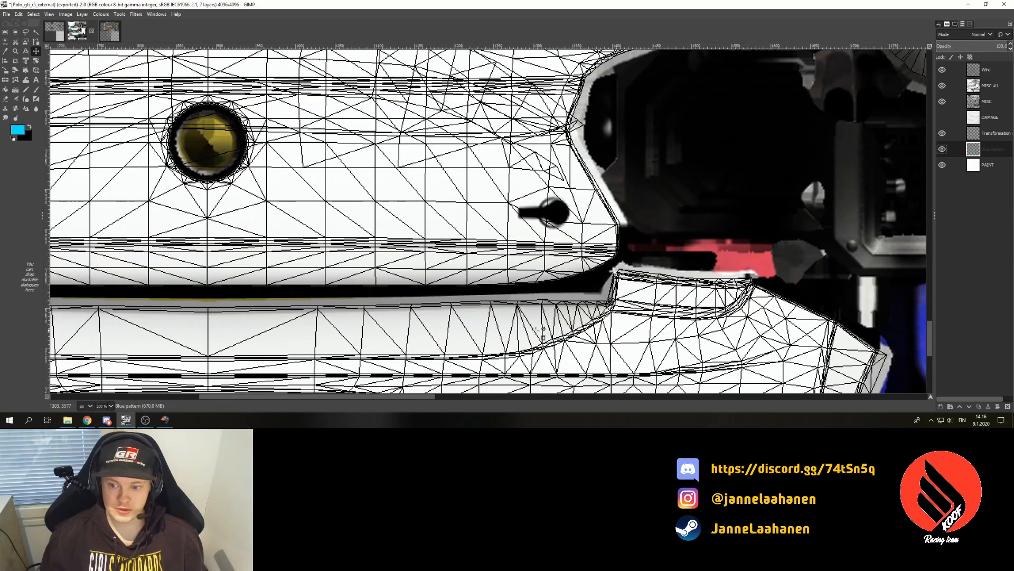
key(b)
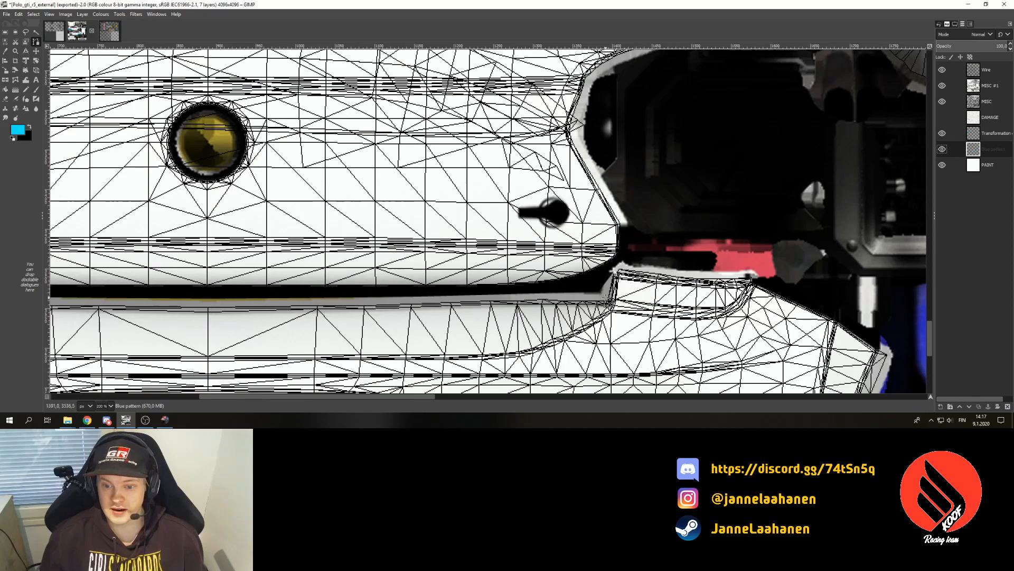
click(942, 148)
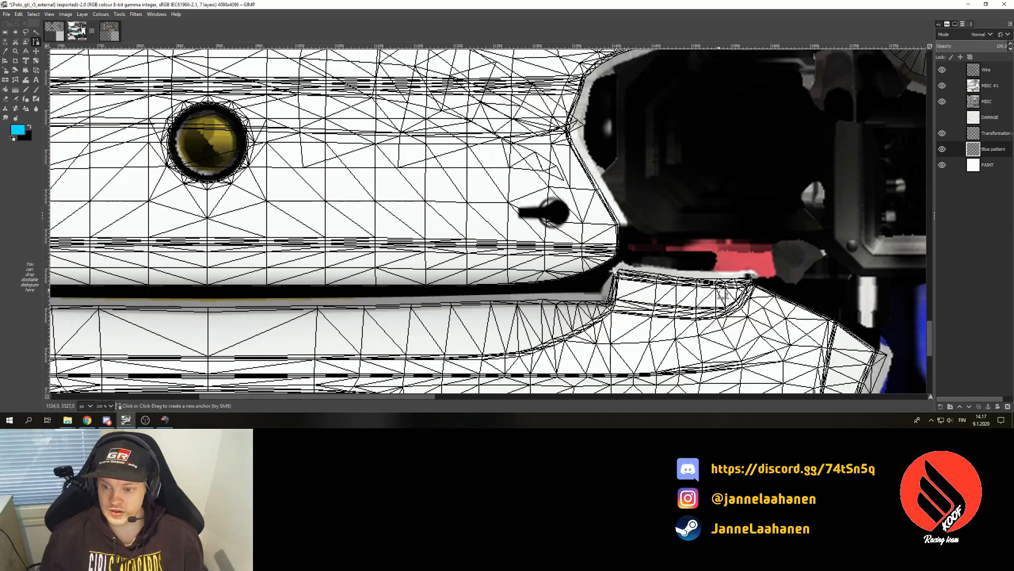
- Trace a curved path along the white bumper edge near the round yellow light
click(751, 283)
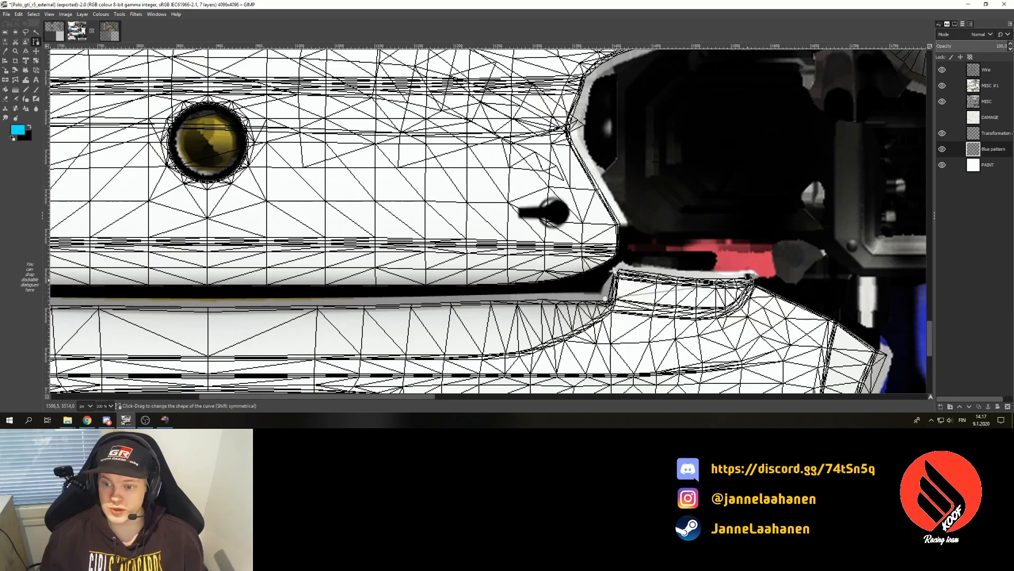
drag(705, 295, 787, 305)
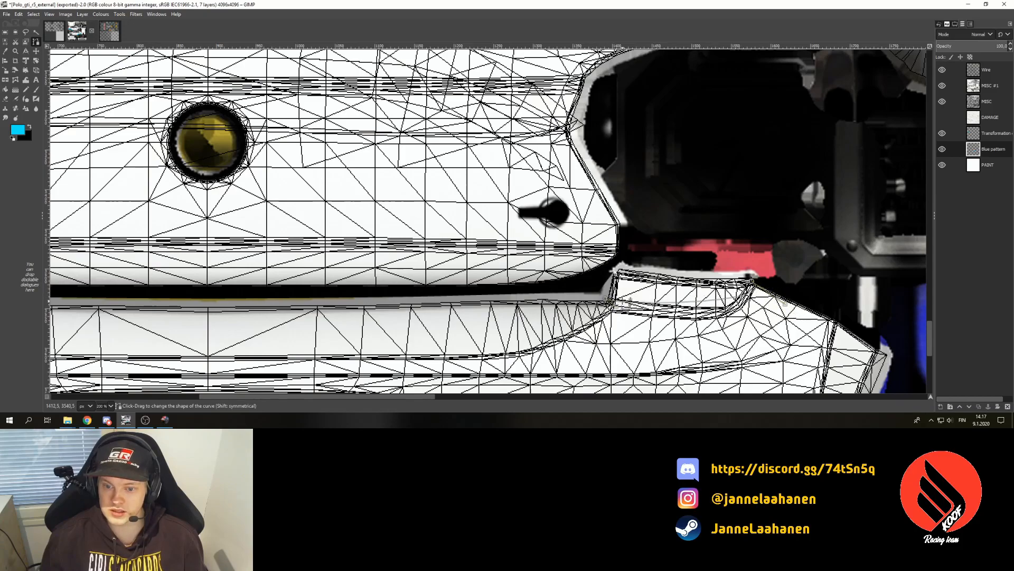
drag(606, 299, 606, 297)
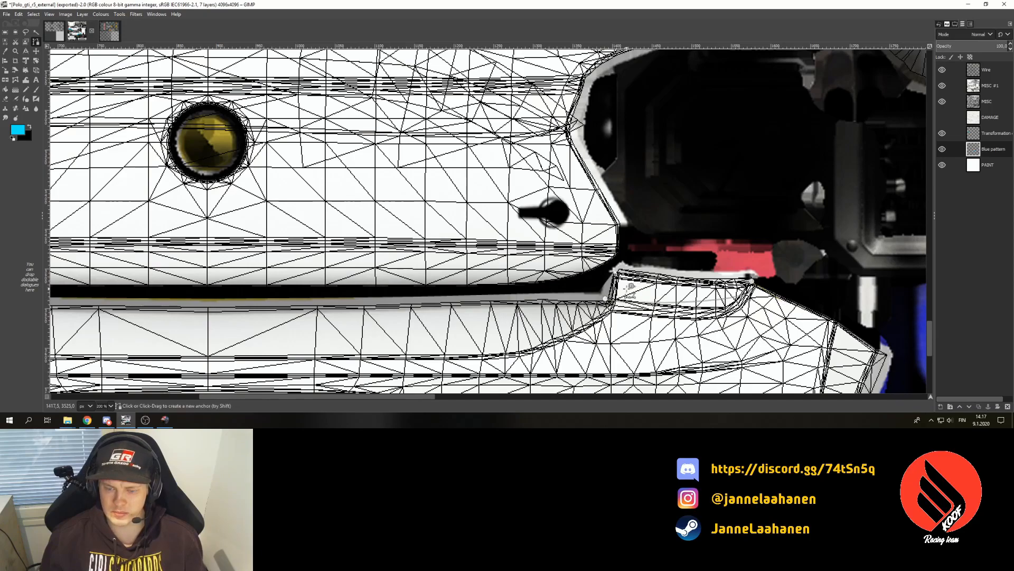
drag(605, 298, 606, 296)
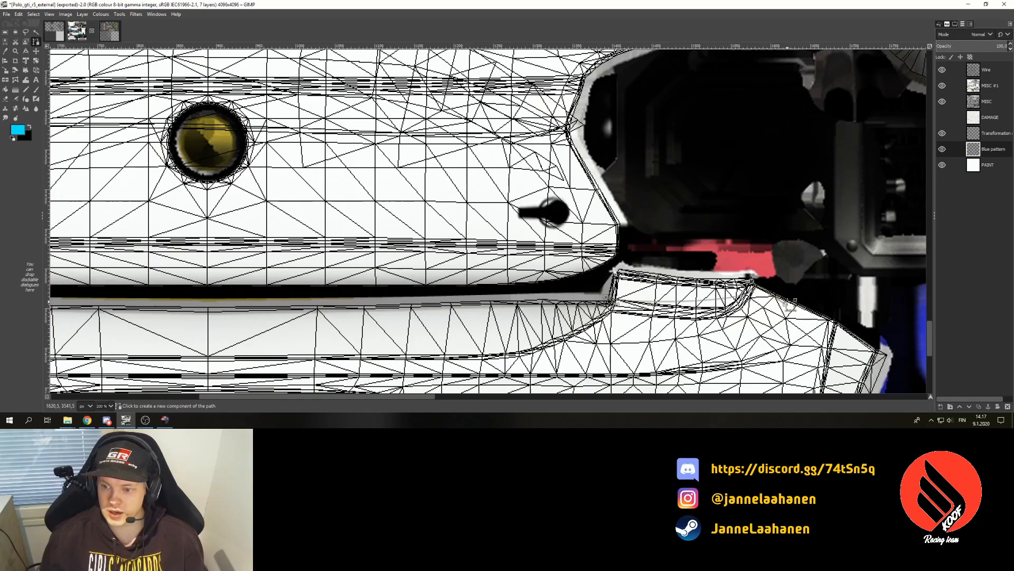
drag(776, 305, 726, 343)
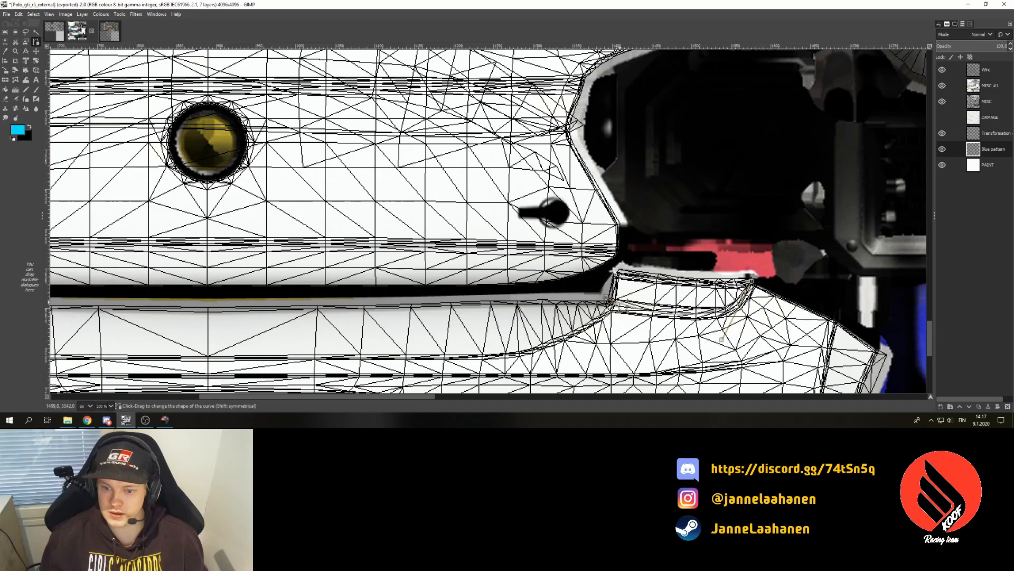
drag(632, 318, 733, 317)
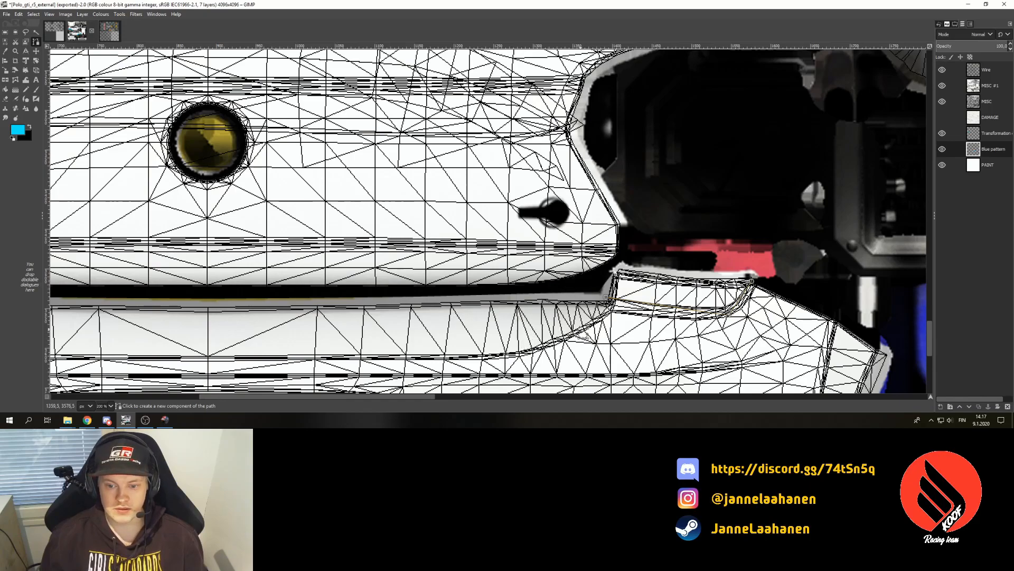
click(548, 298)
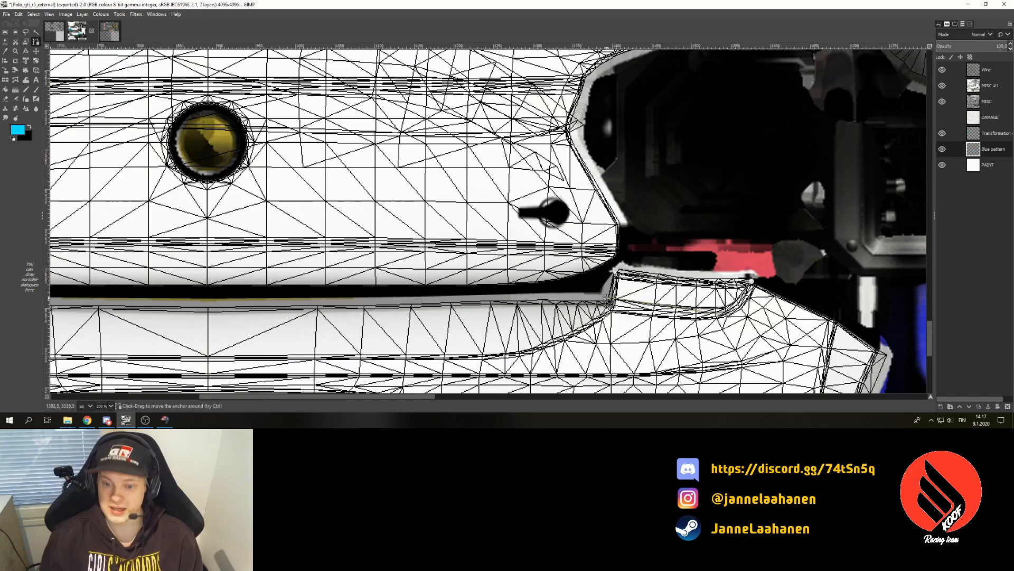
click(113, 406)
- Review the texture at 25 % and 100 %, then add another path anchor further left
click(112, 372)
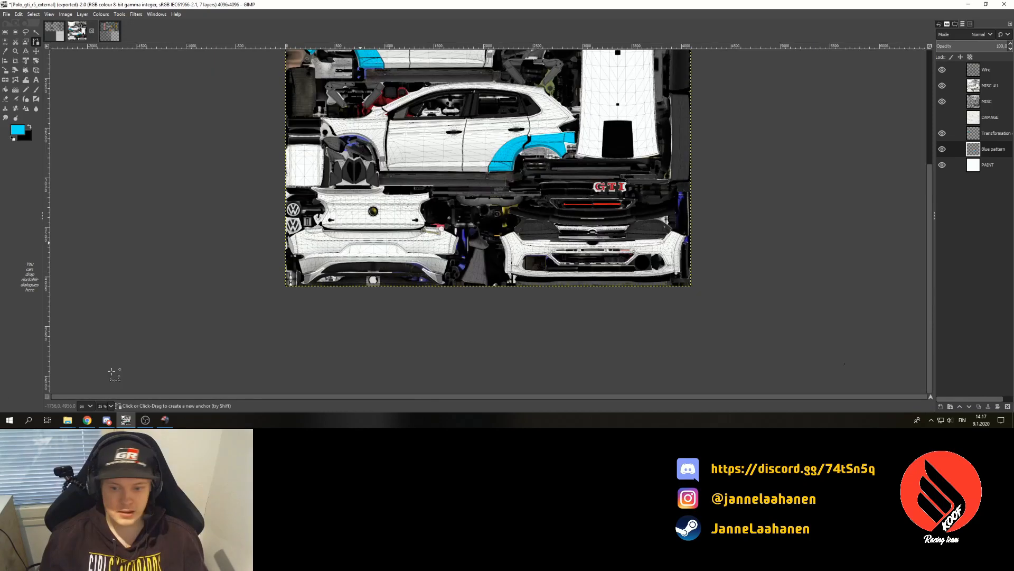
click(107, 406)
click(109, 357)
drag(337, 397, 158, 398)
click(421, 259)
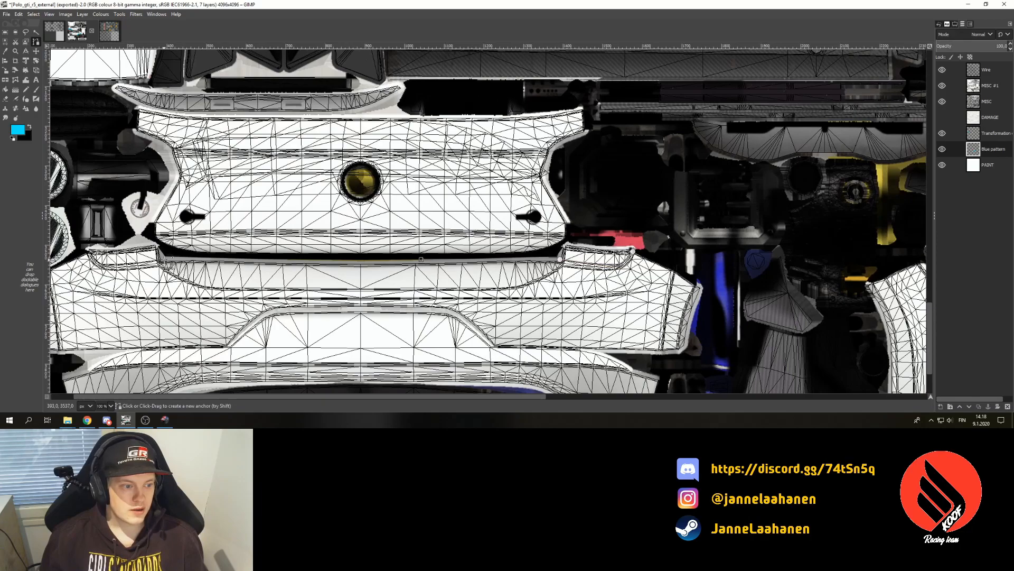
- At 200 %, start a two-anchor path on the lower panel edge and curve it along the edge
click(109, 405)
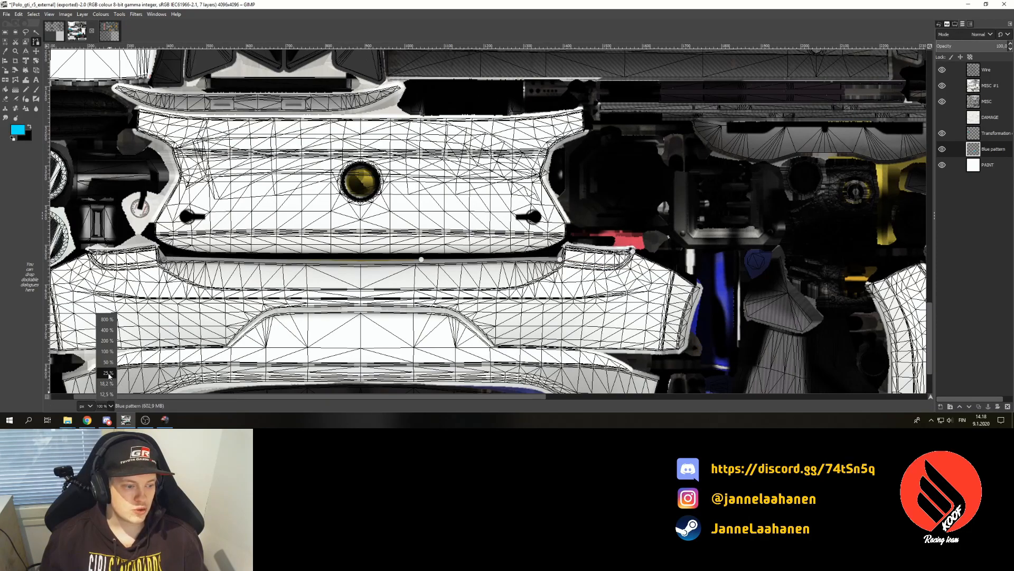
click(107, 340)
scroll(254, 374, left, 10)
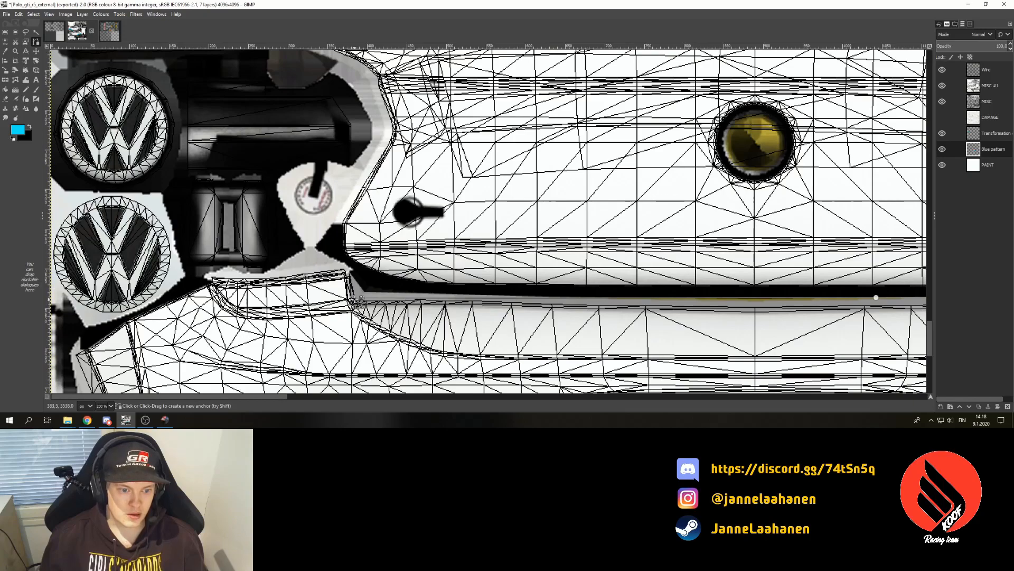
click(360, 298)
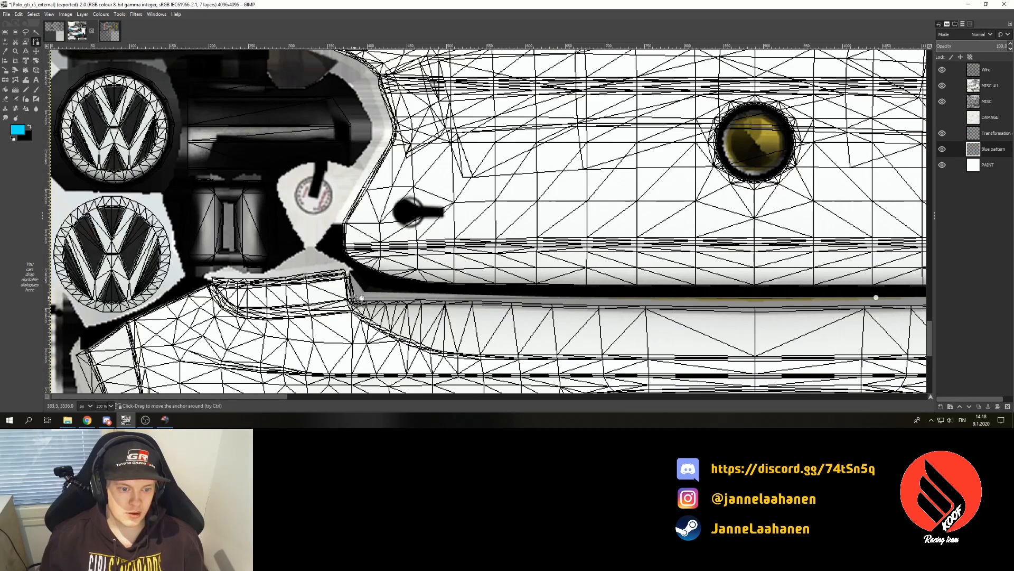
click(213, 280)
drag(303, 291, 269, 301)
drag(192, 287, 236, 324)
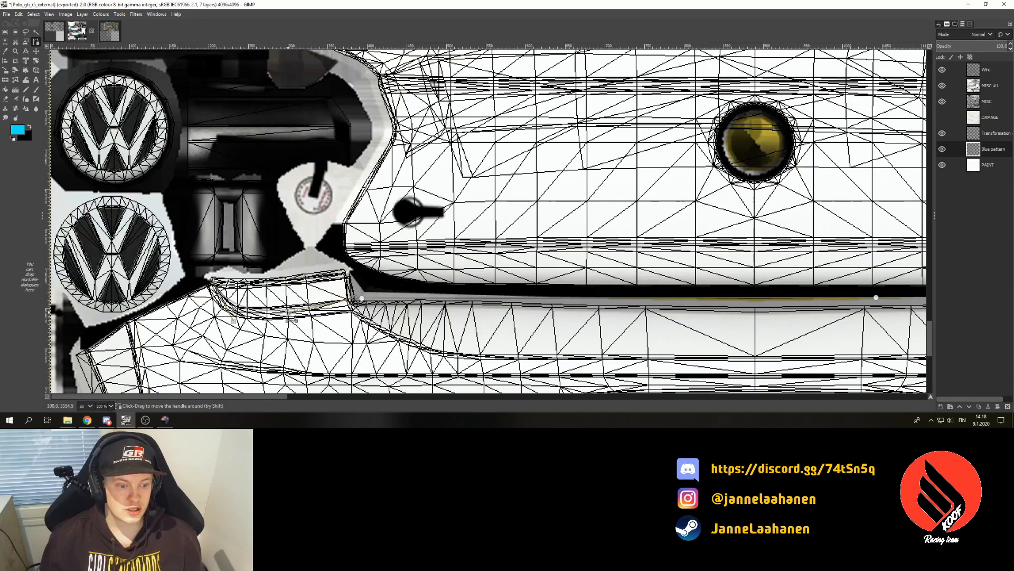
drag(292, 318, 255, 309)
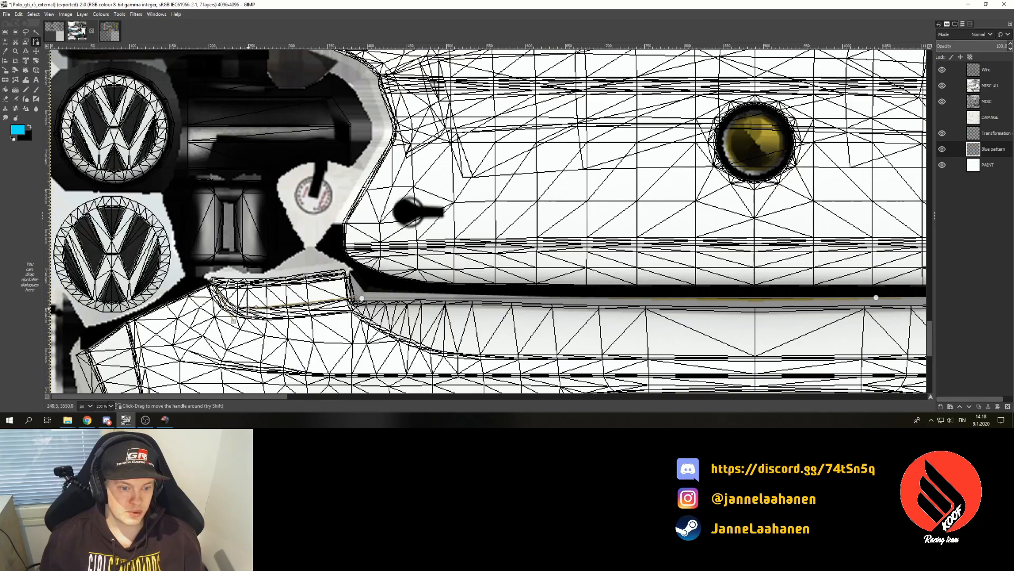
drag(362, 299, 355, 298)
key(ctrl+z)
key(ctrl+z)
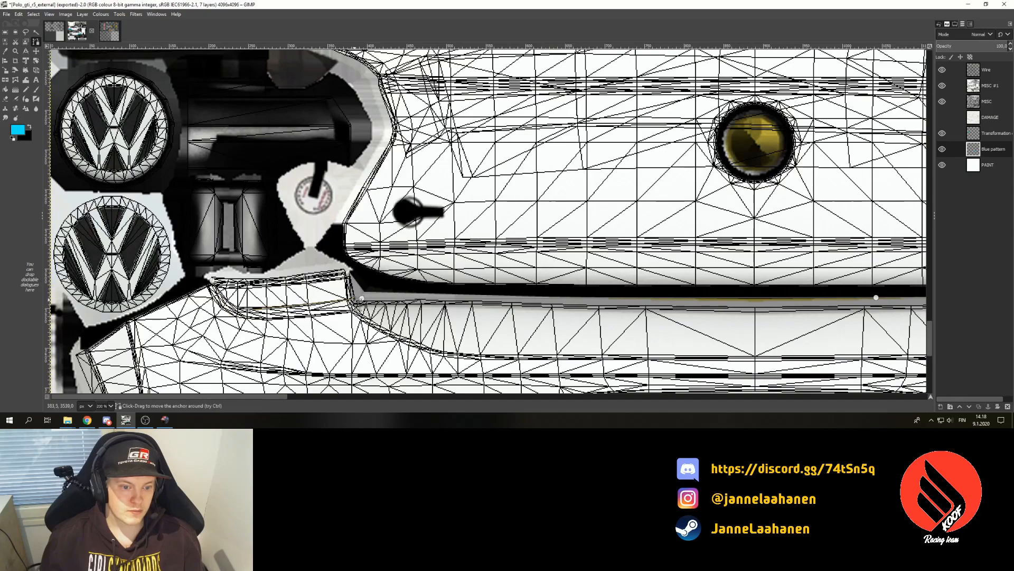
- Refine the curve at 400 % to match the lower trim edge, then return to 100 %
click(111, 405)
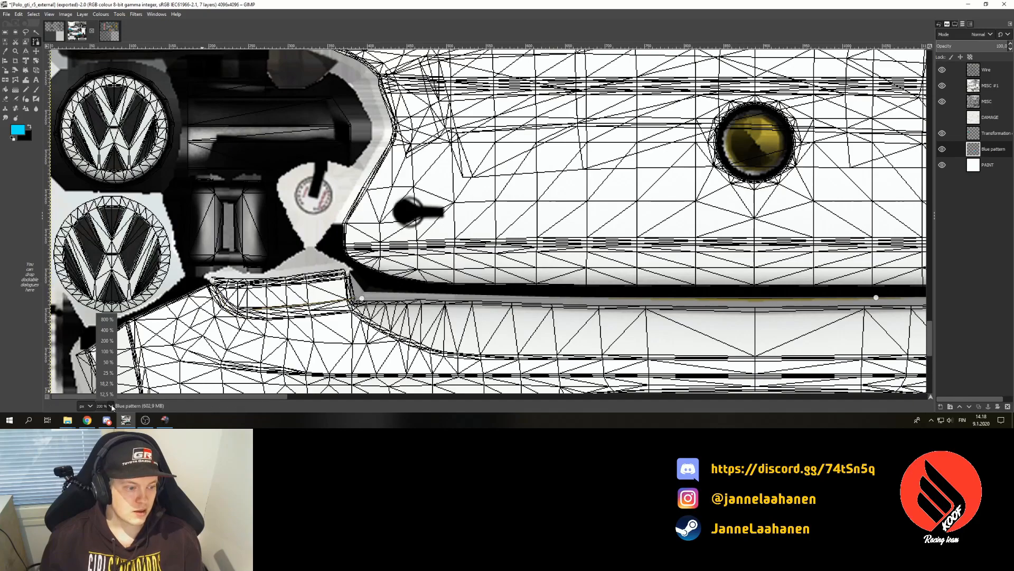
click(107, 340)
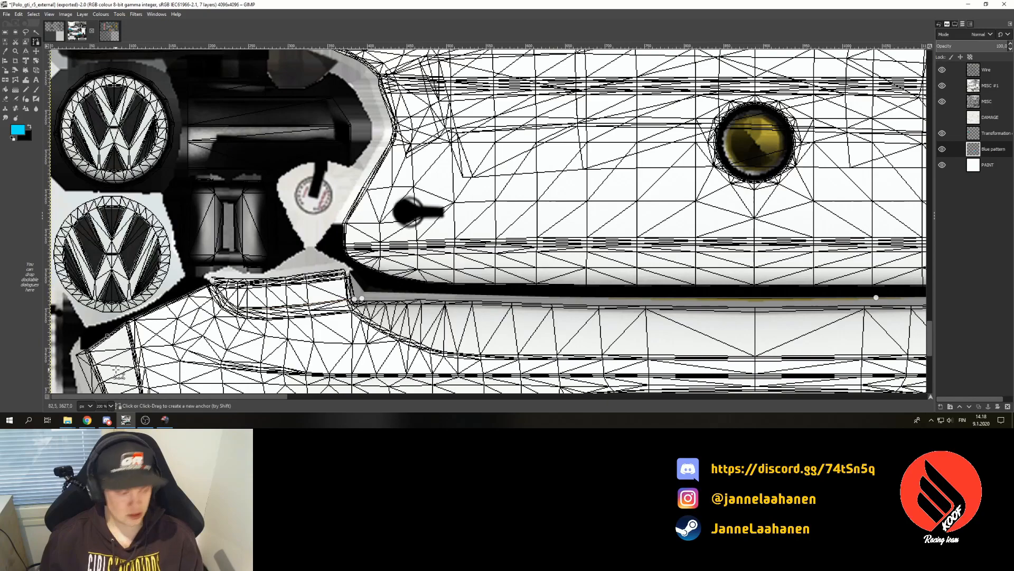
click(110, 406)
click(105, 328)
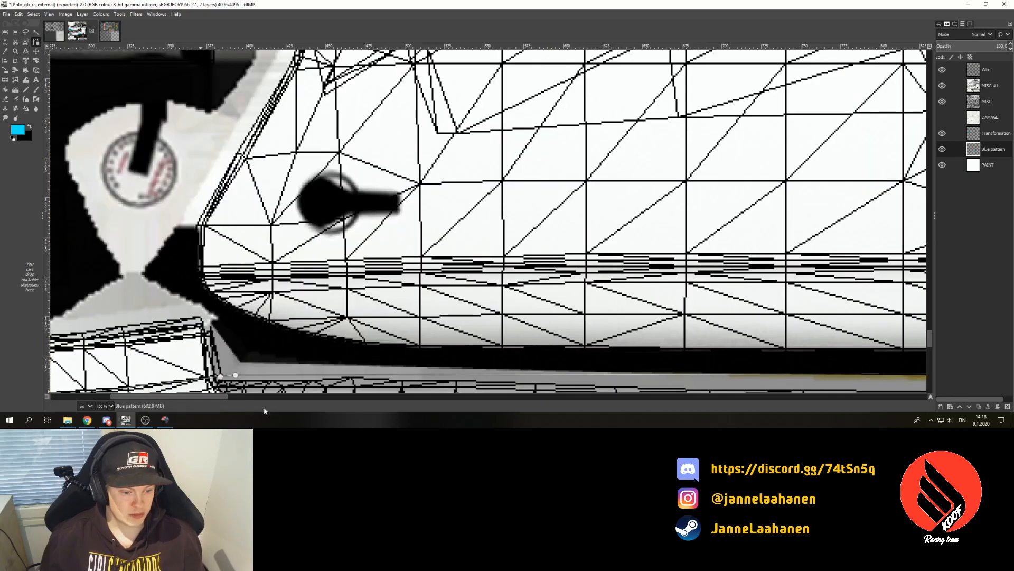
drag(210, 396, 173, 396)
scroll(185, 343, down, 1)
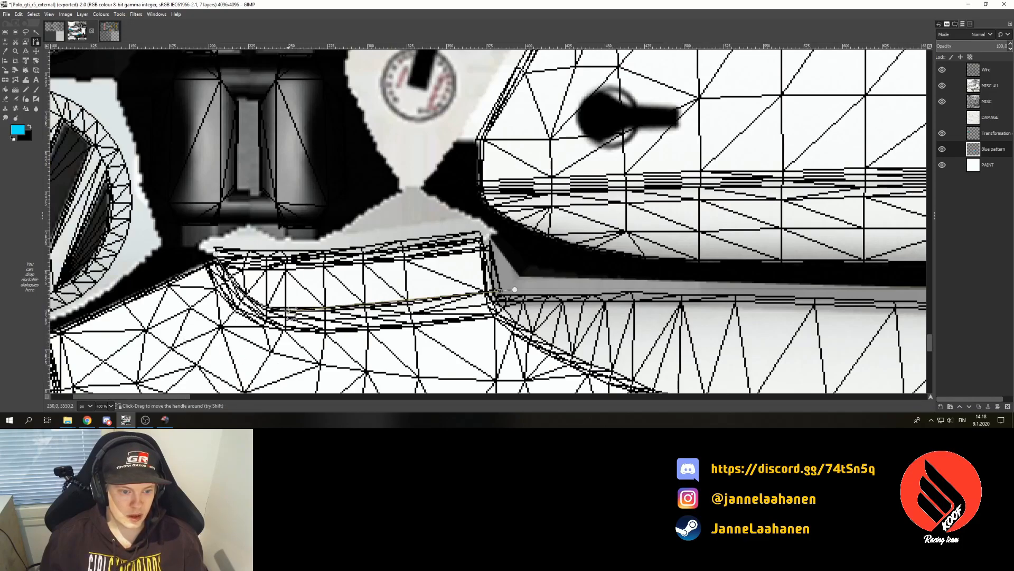
drag(291, 316, 303, 310)
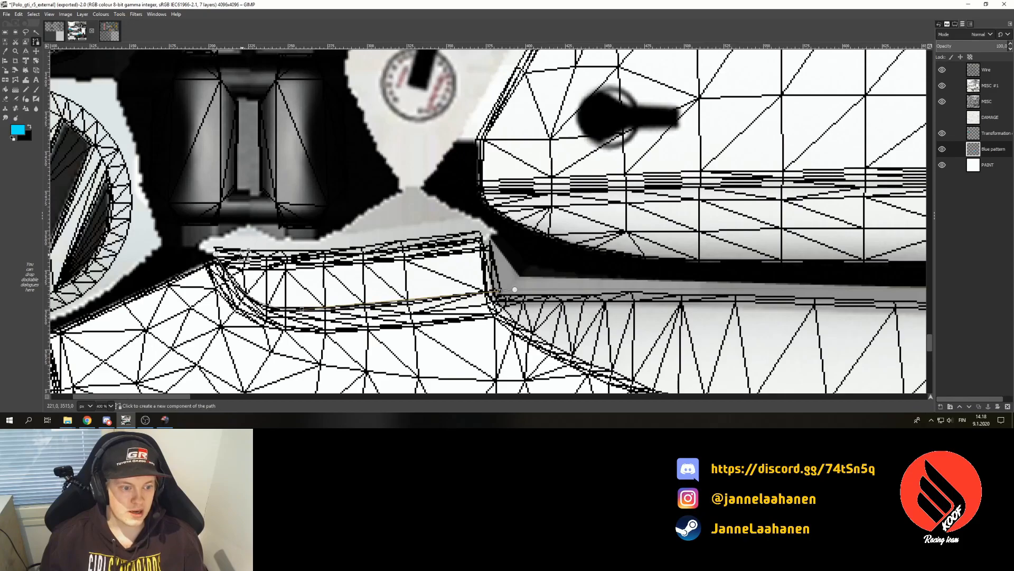
click(215, 255)
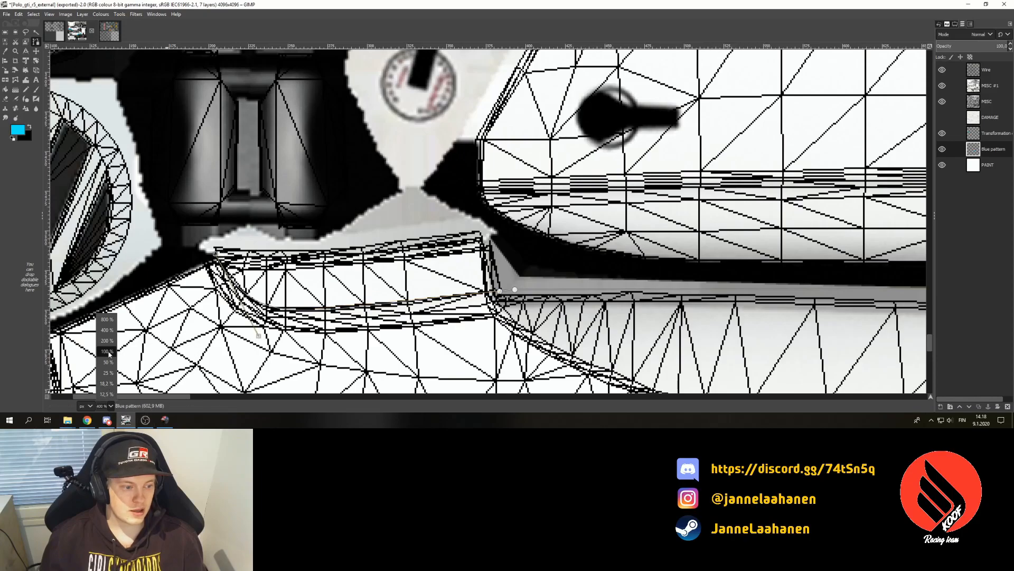
key(1)
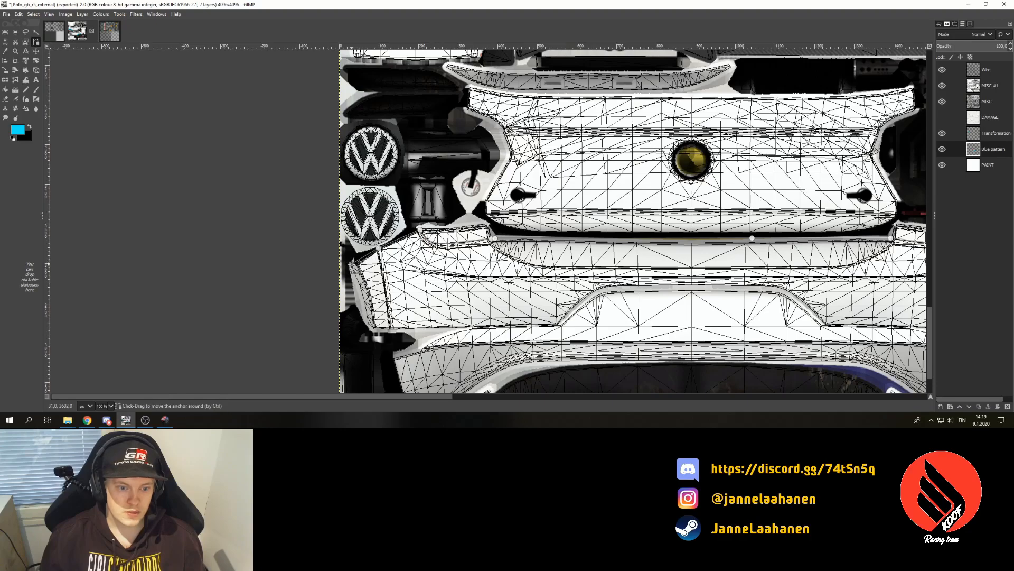
- Trace the path down the rear bumper's left edge and along its bottom
click(352, 273)
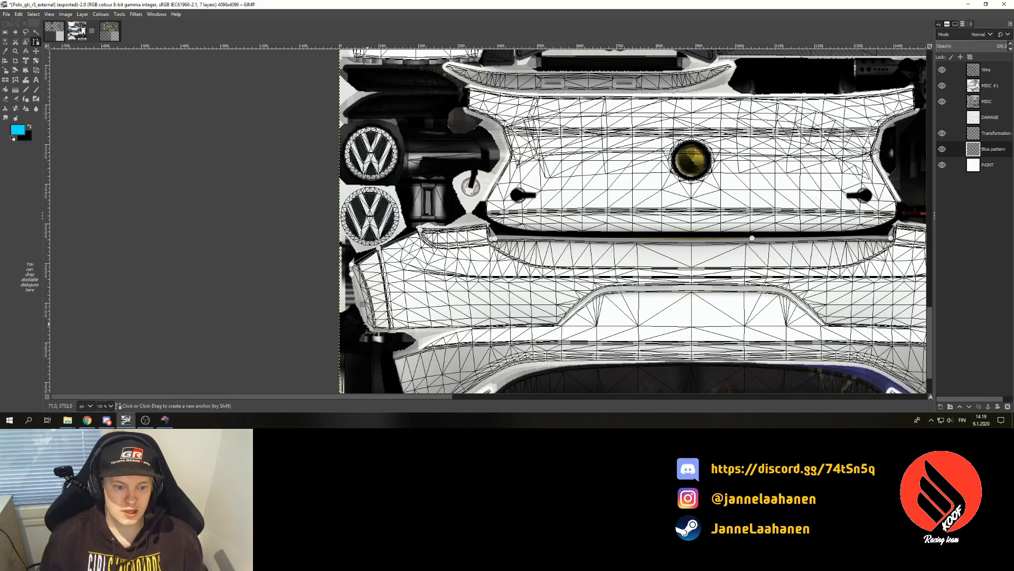
click(370, 328)
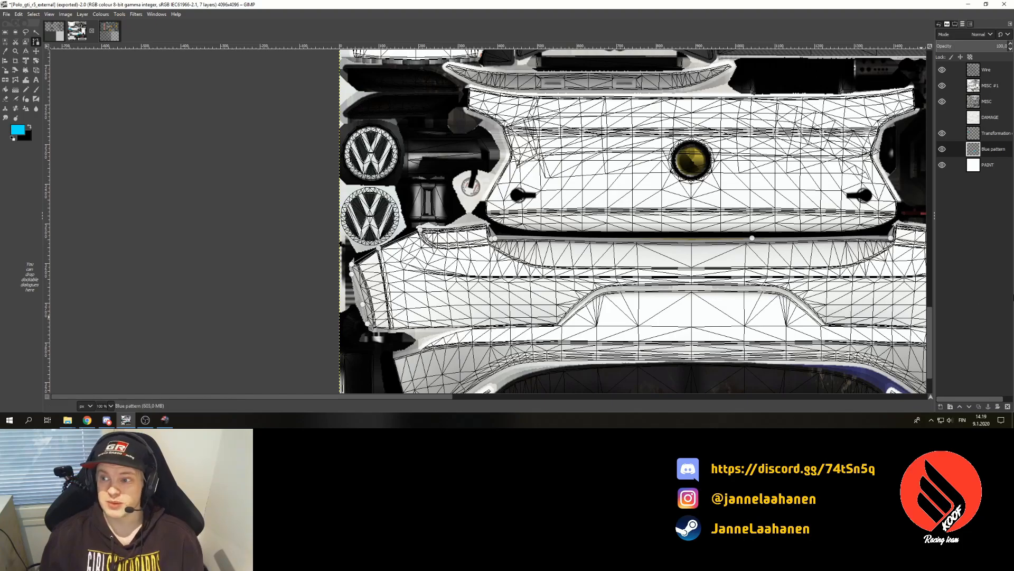
scroll(370, 295, down, 3)
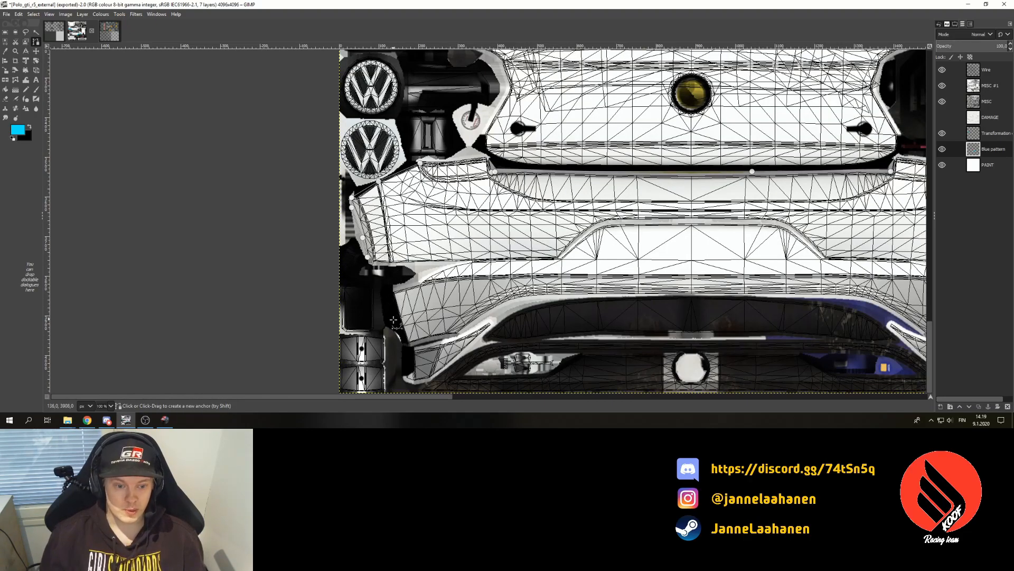
click(380, 271)
click(389, 299)
click(401, 337)
click(403, 372)
click(406, 388)
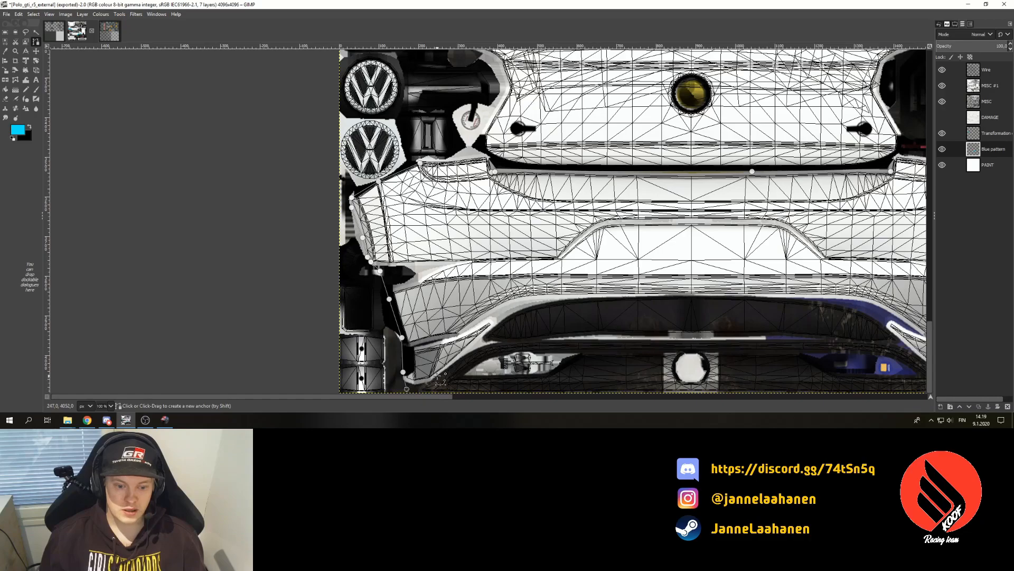
click(499, 319)
click(529, 302)
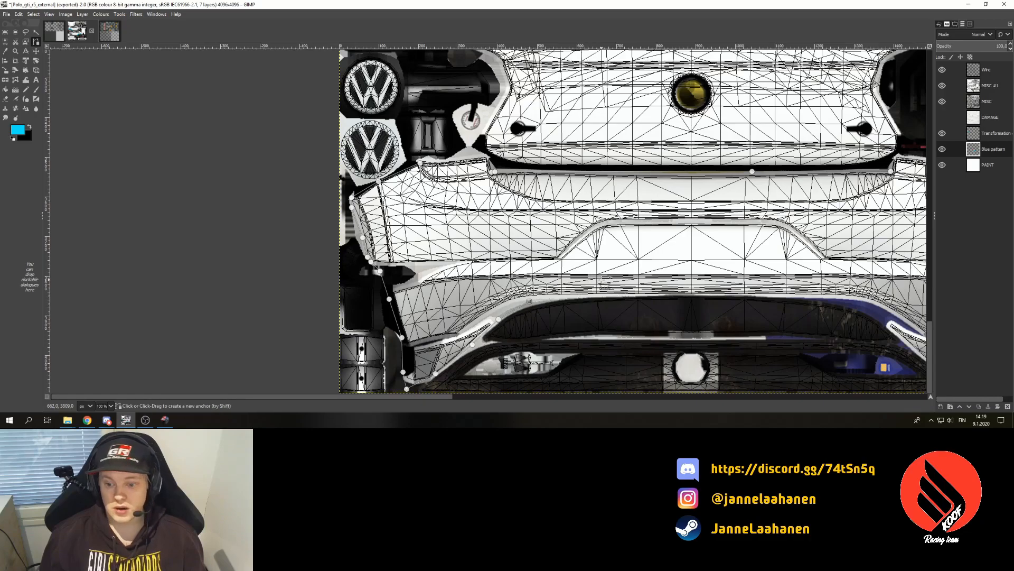
click(745, 390)
- At 50 % zoom, continue the path around the bumper corner and up its right side to the top
click(110, 406)
click(106, 364)
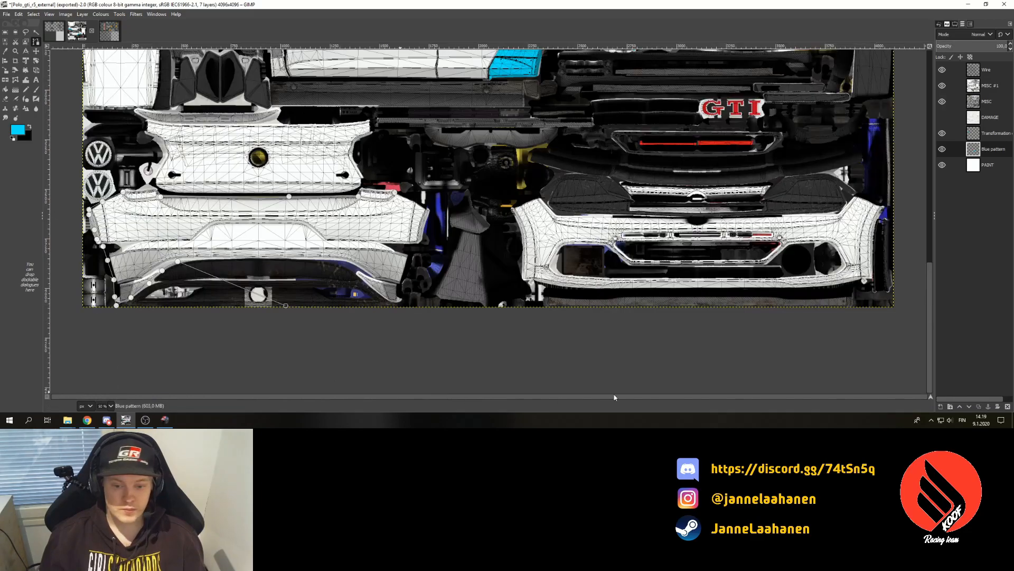
click(400, 304)
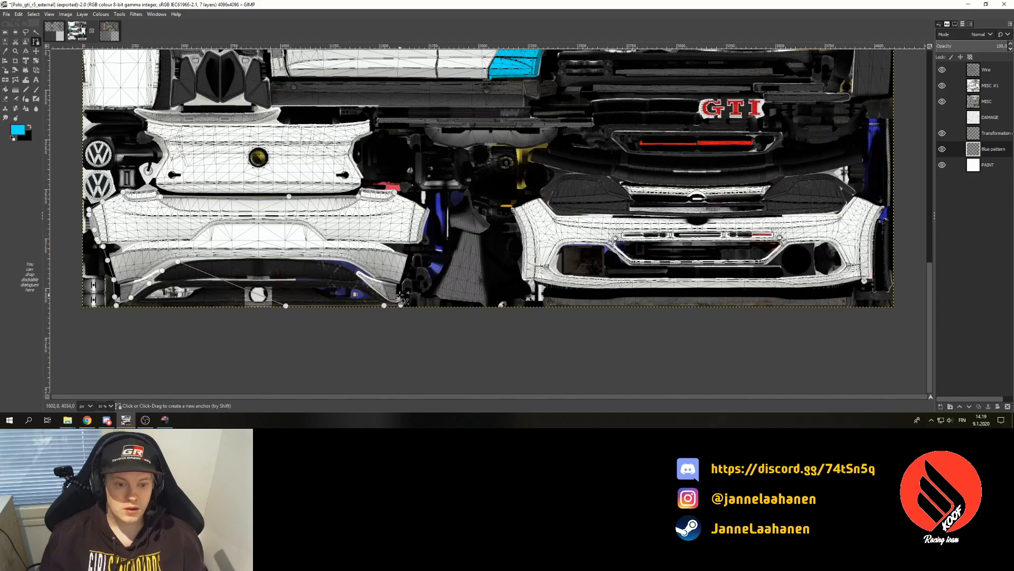
click(423, 234)
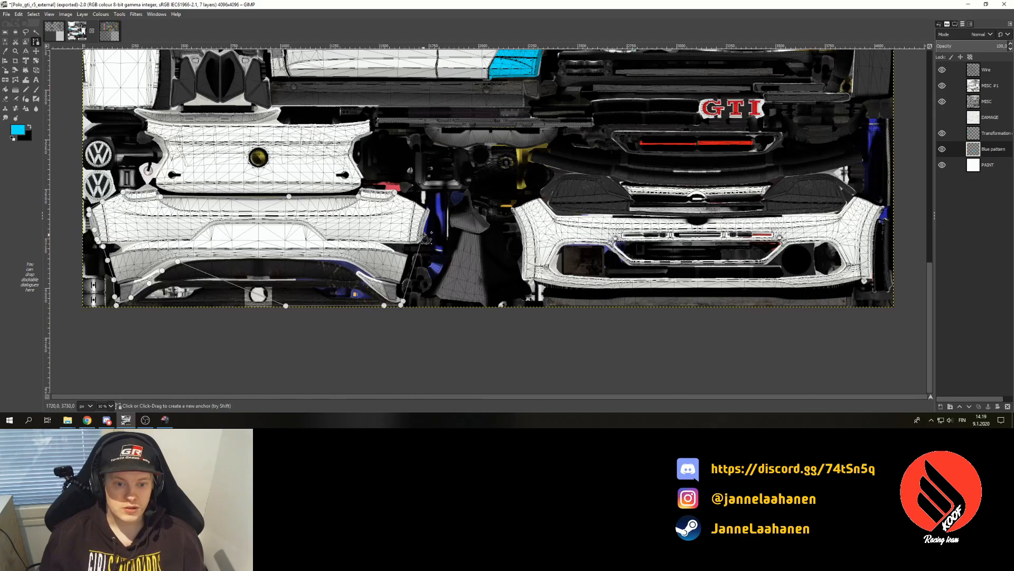
click(431, 209)
click(388, 166)
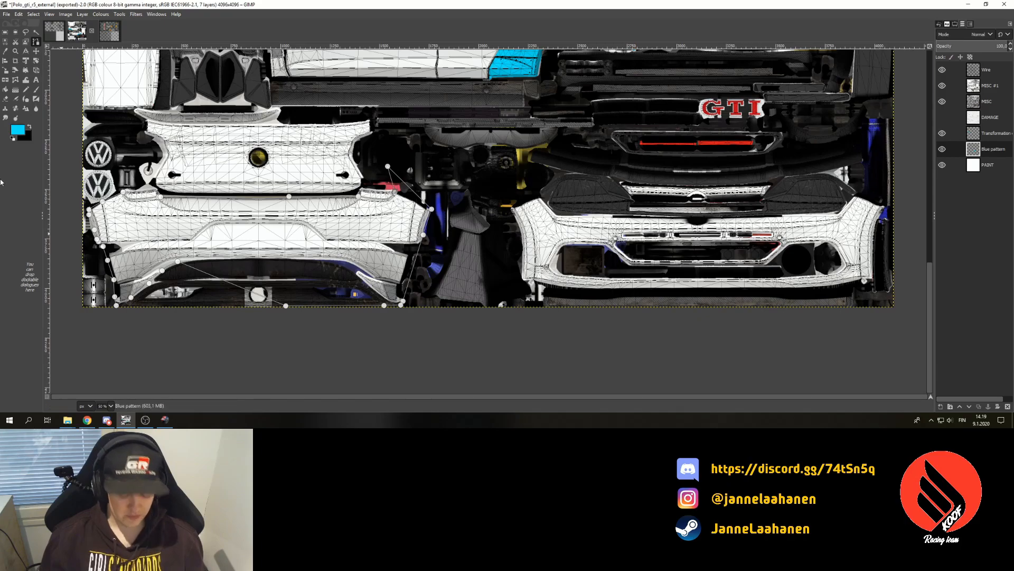
- Turn the outline into a selection, merge visible layers, and overwrite Polo_gti_r5_external.dds
key(shift+v)
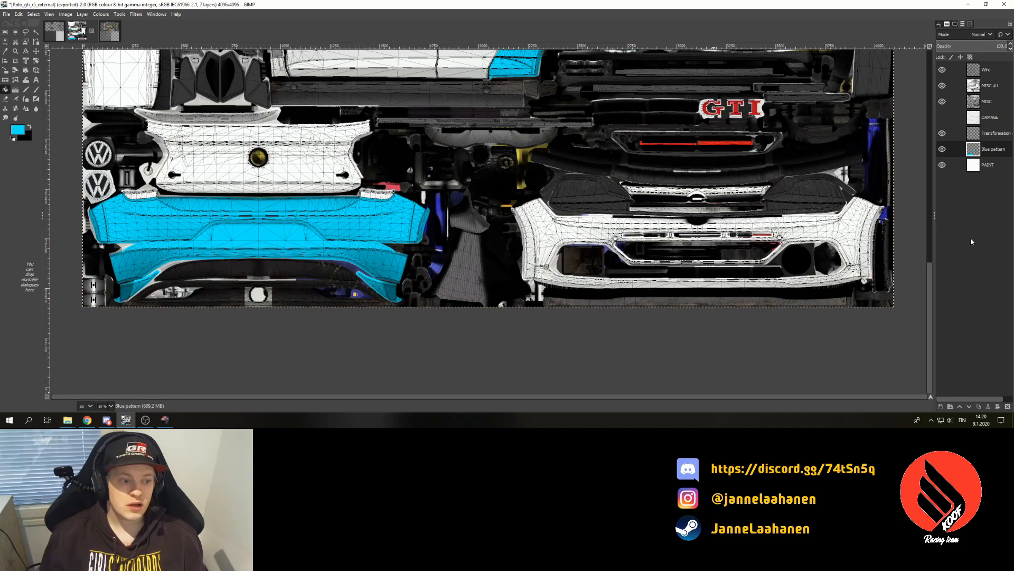
key(ctrl+m)
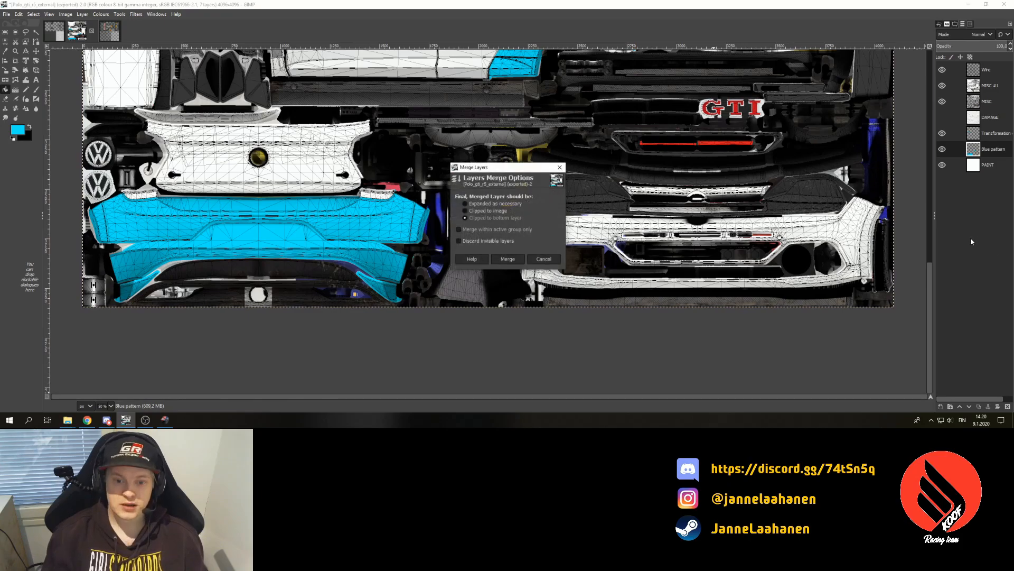
key(Return)
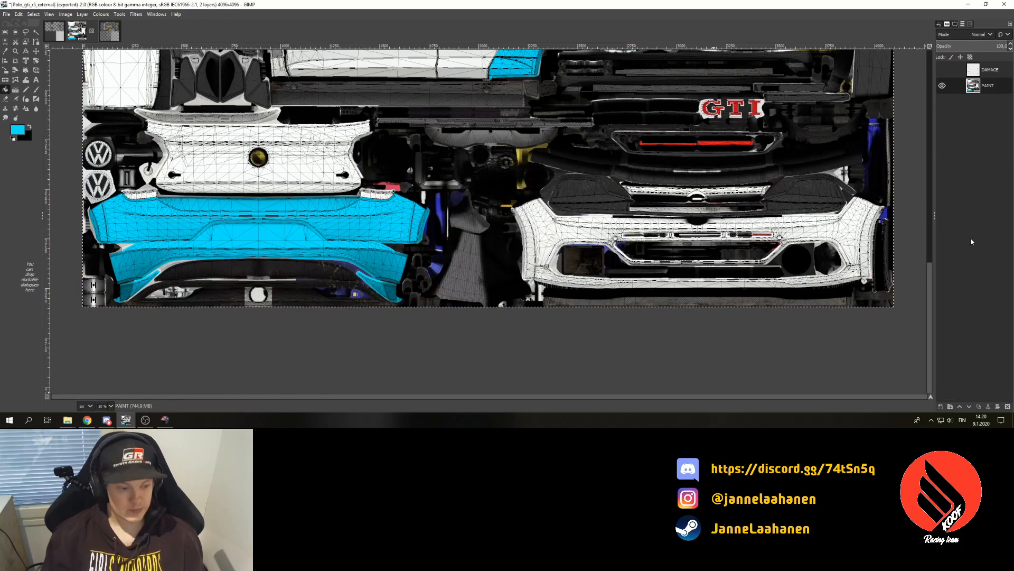
key(ctrl+e)
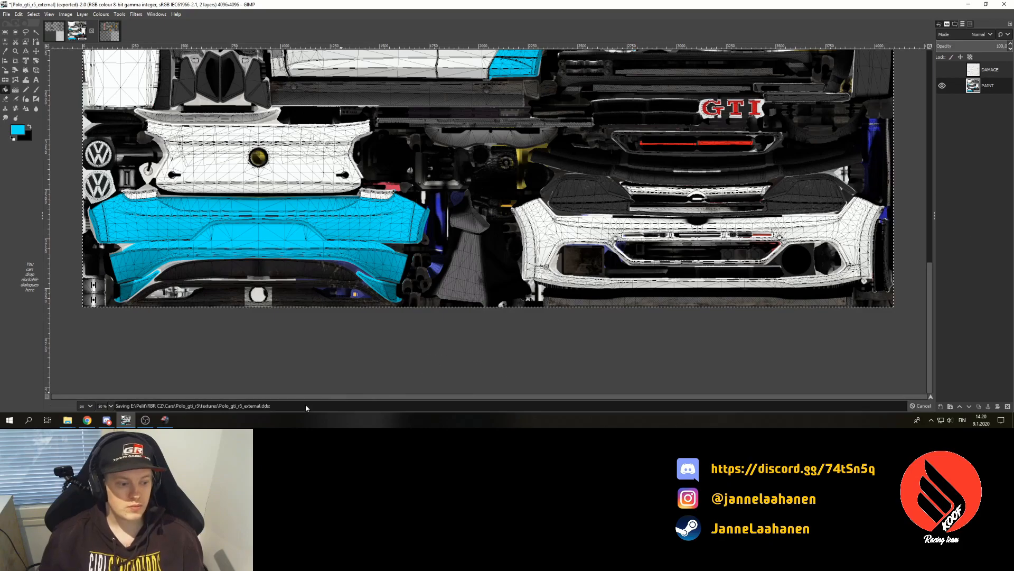
click(164, 419)
- Restart the stage and confirm Yes so the new bumper texture loads
key(Escape)
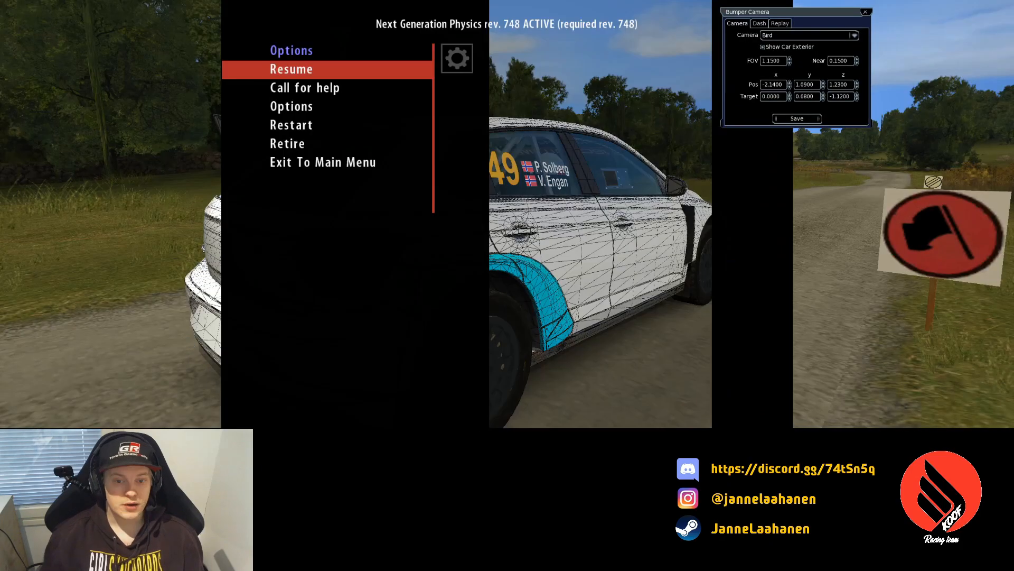
key(Down)
key(Down)
key(Down)
key(Return)
key(Up)
key(Return)
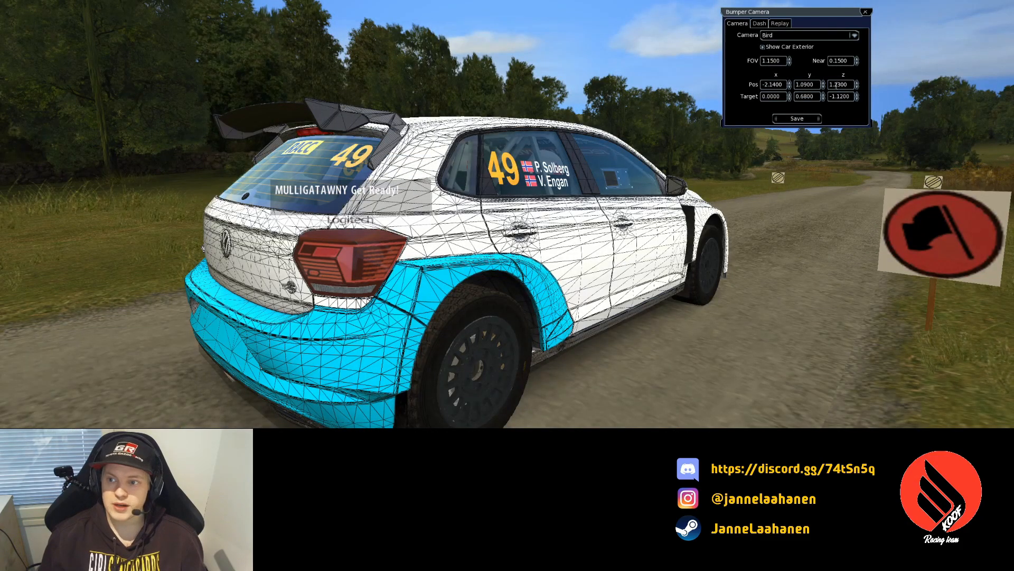
- Move the bumper camera back and low behind the car to inspect the blue rear bumper
click(857, 87)
click(857, 86)
click(857, 82)
click(857, 83)
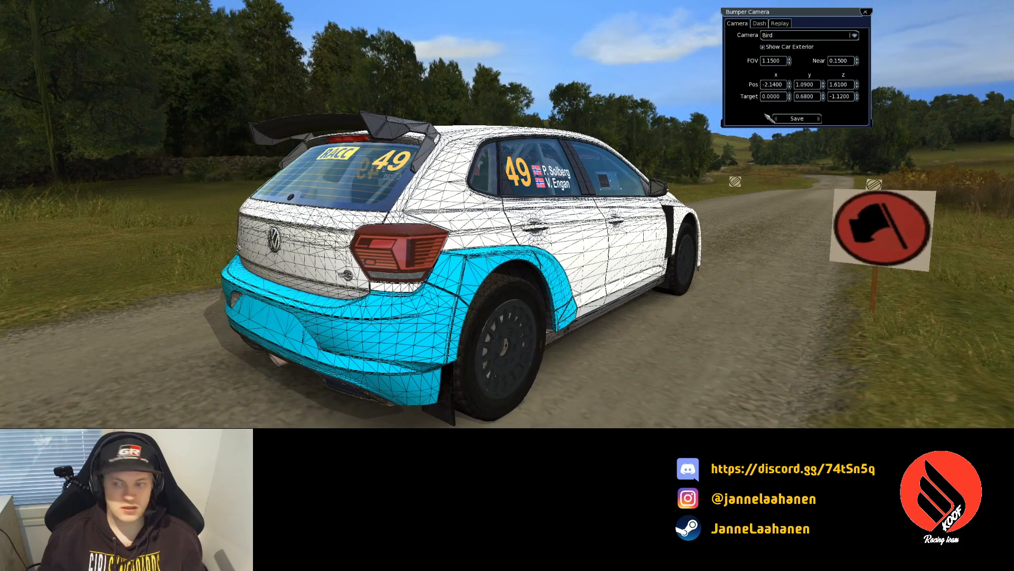
click(823, 87)
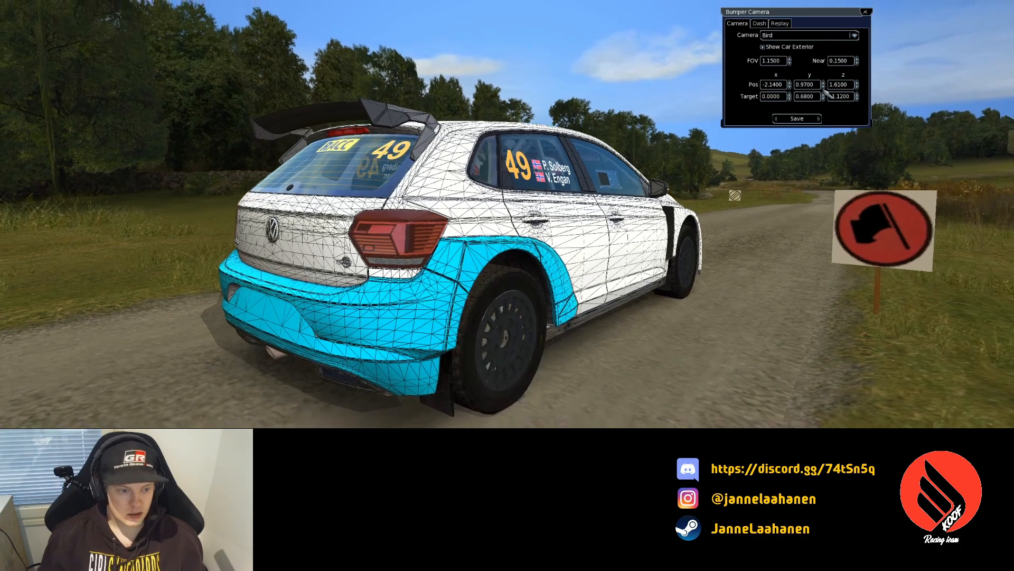
click(823, 87)
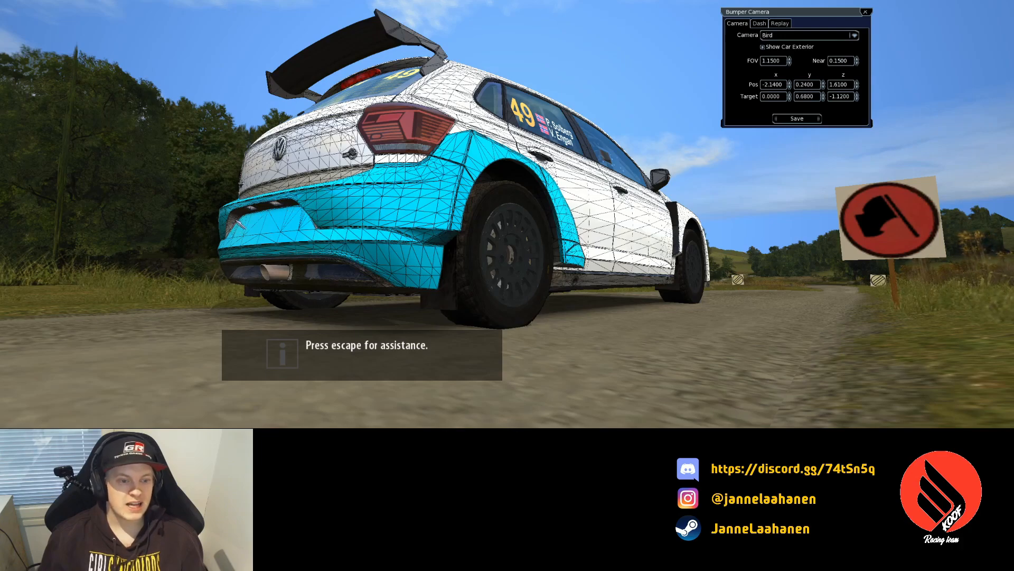
click(823, 82)
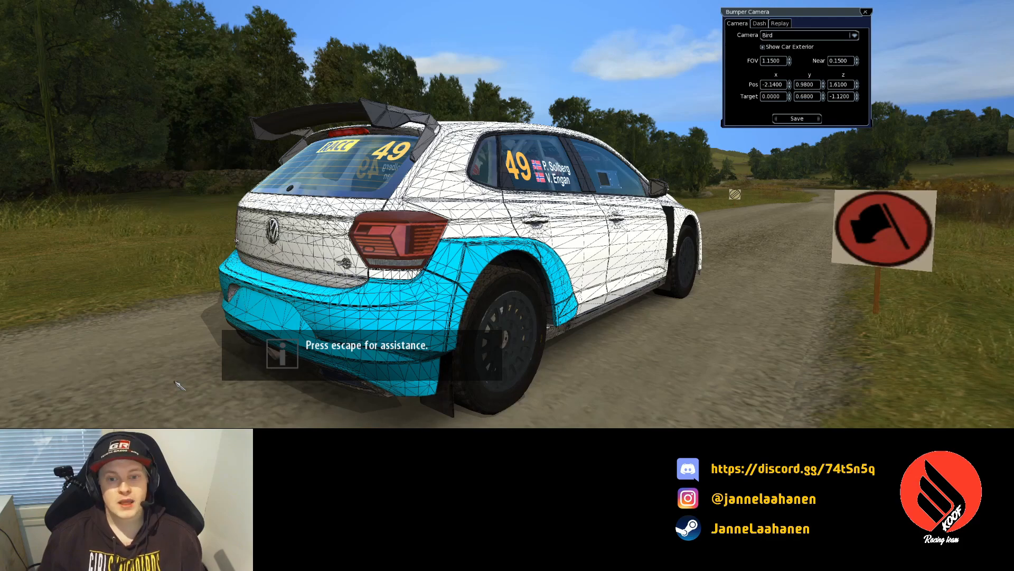
key(alt+Tab)
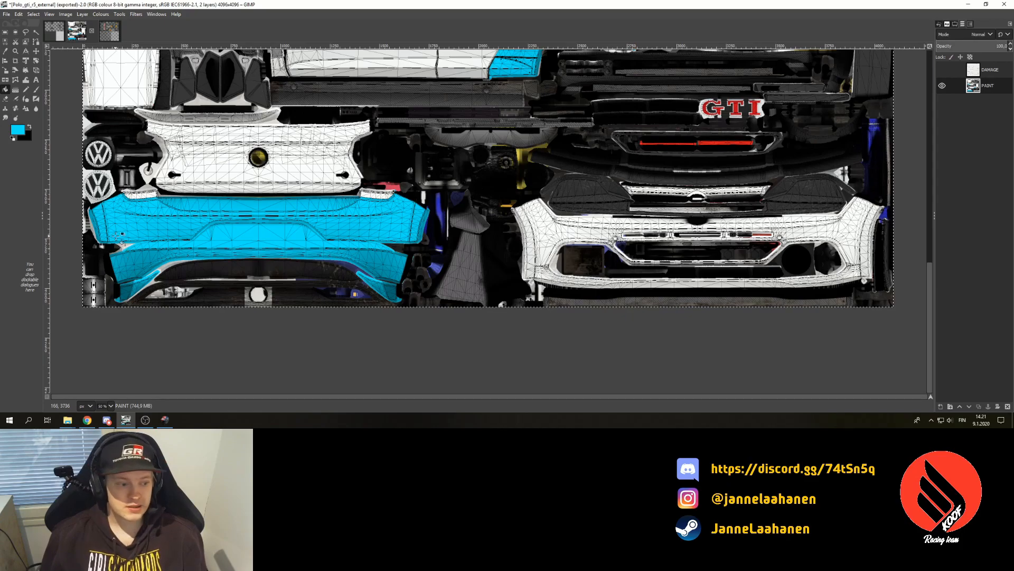
- Undo the layer merge to restore the separate layers and view the texture at 100% zoom
key(ctrl+z)
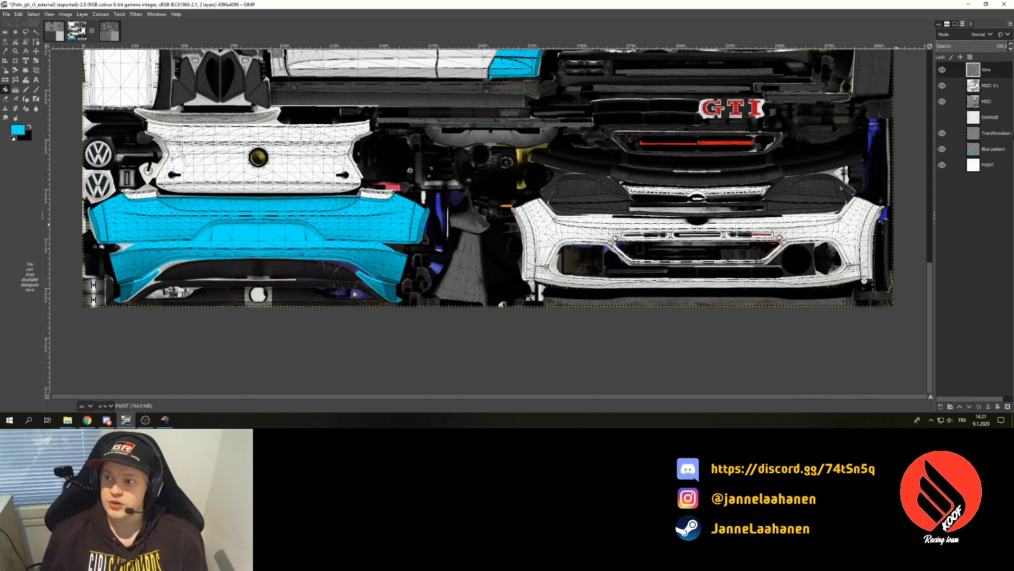
click(111, 406)
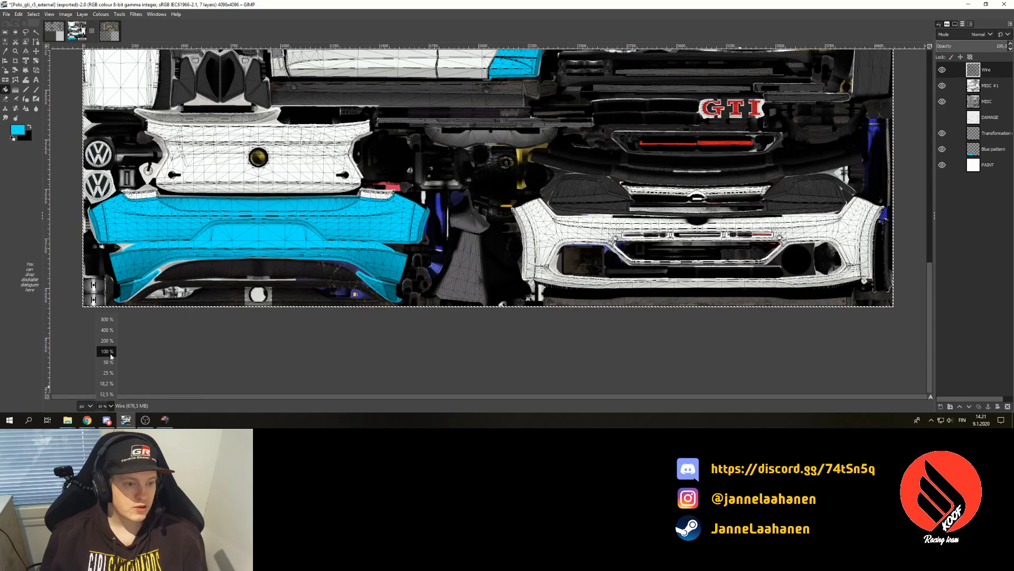
click(106, 351)
drag(346, 398, 118, 397)
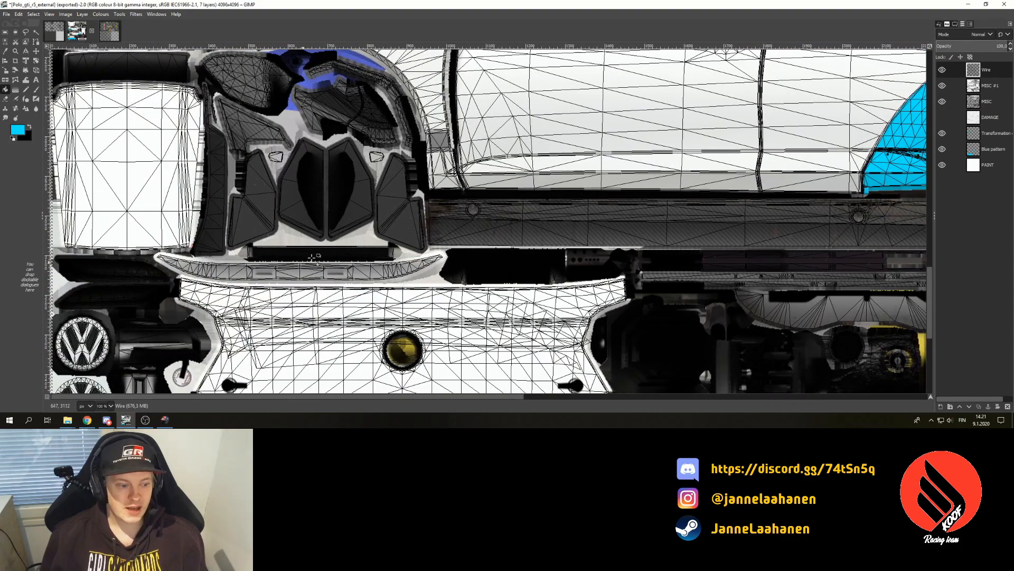
- Outline the thin strip just above the bumper with a free-form selection
click(25, 32)
click(157, 256)
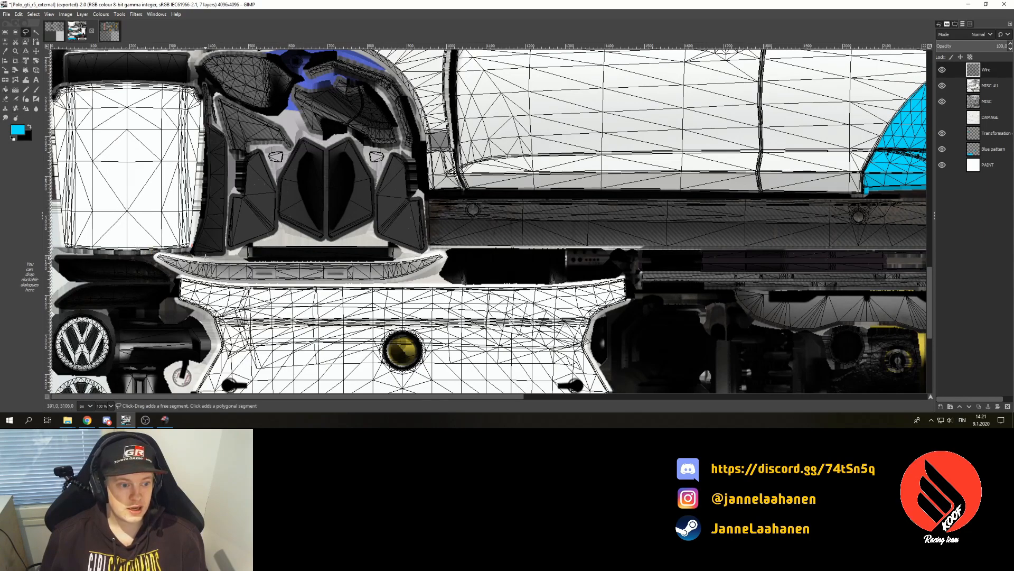
click(305, 260)
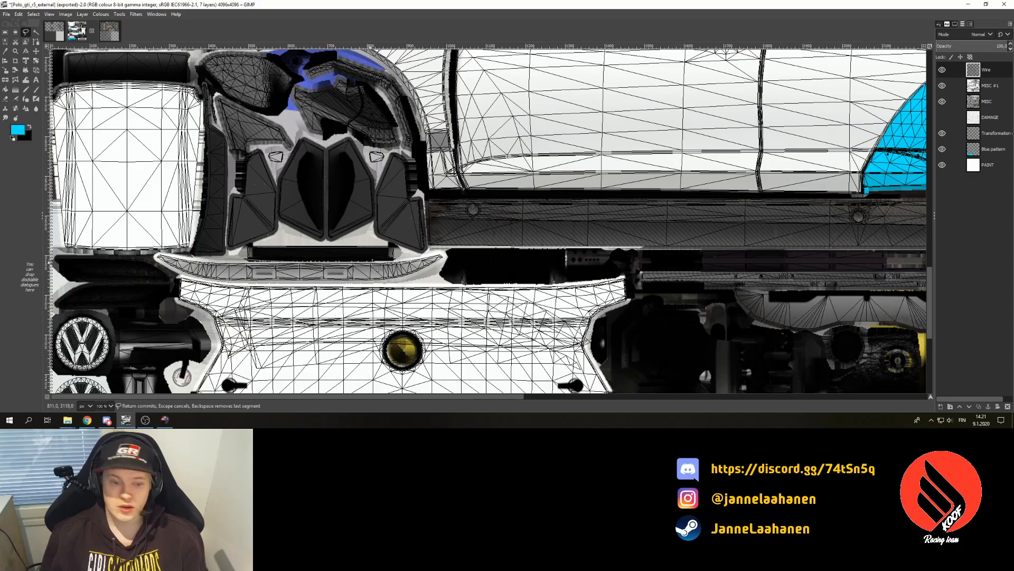
click(386, 258)
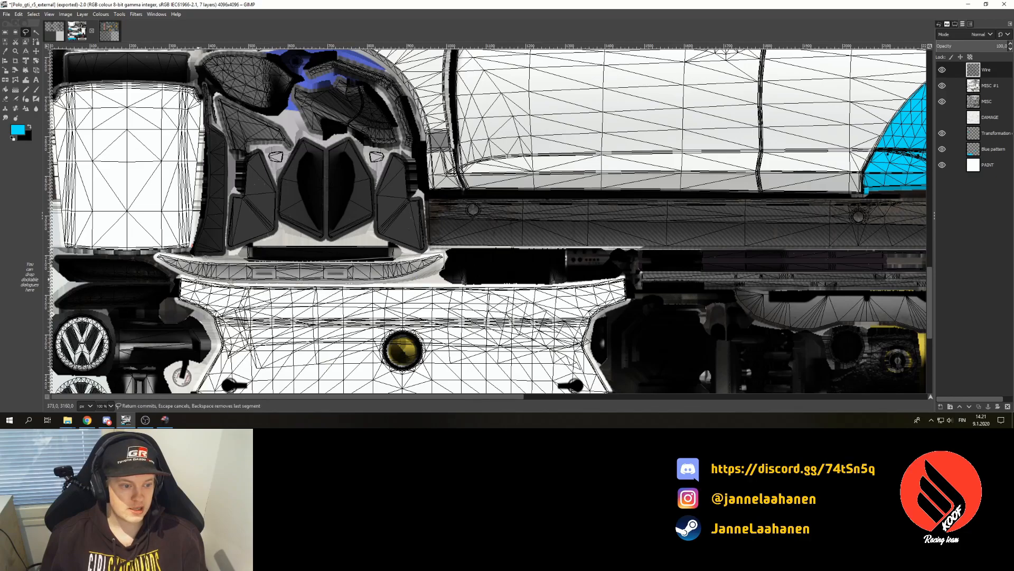
click(148, 258)
click(154, 252)
- Fill the strip cyan on the Blue pattern layer, undoing the fill made on the wrong layer
click(4, 92)
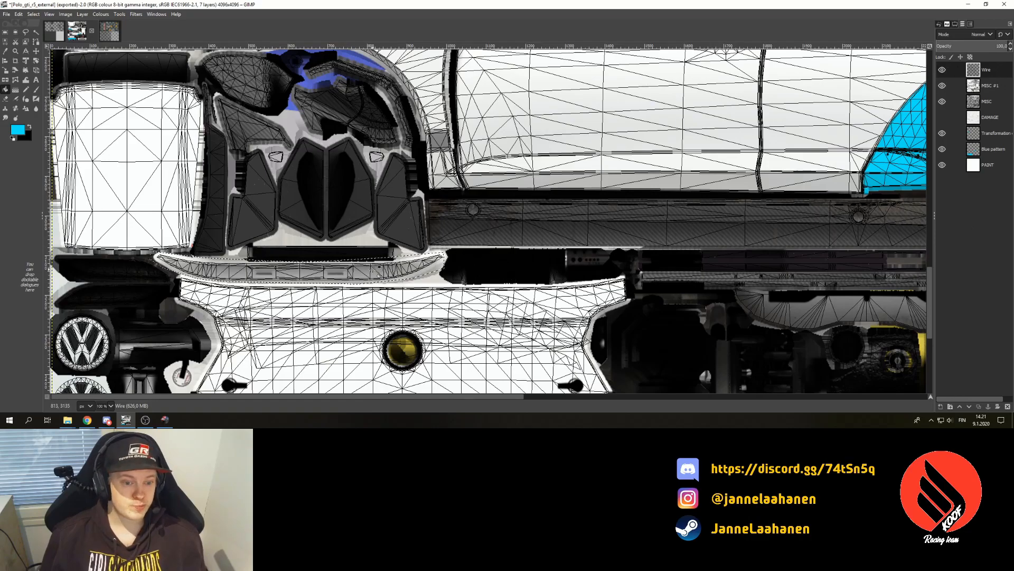
click(381, 280)
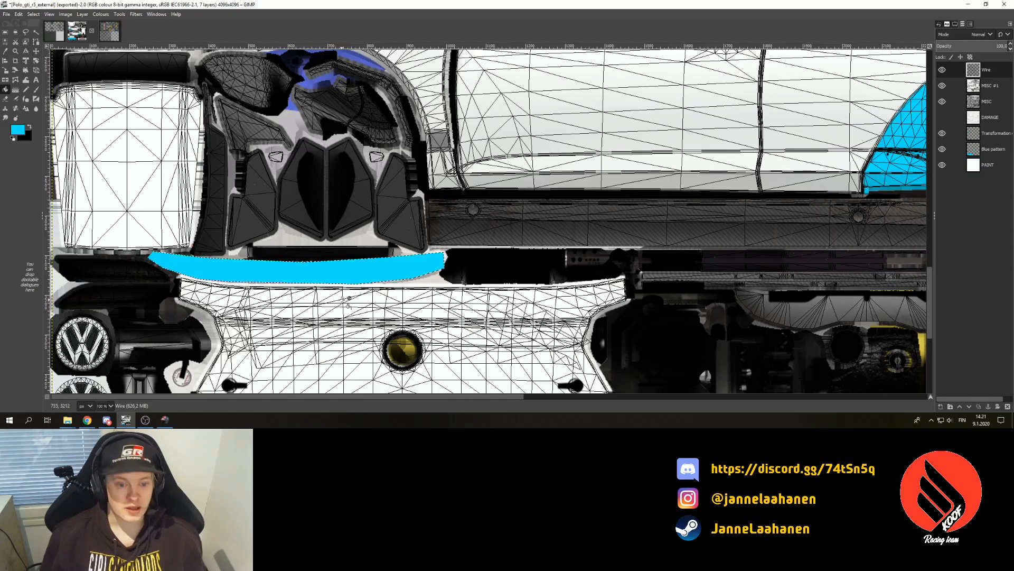
key(ctrl+z)
click(986, 149)
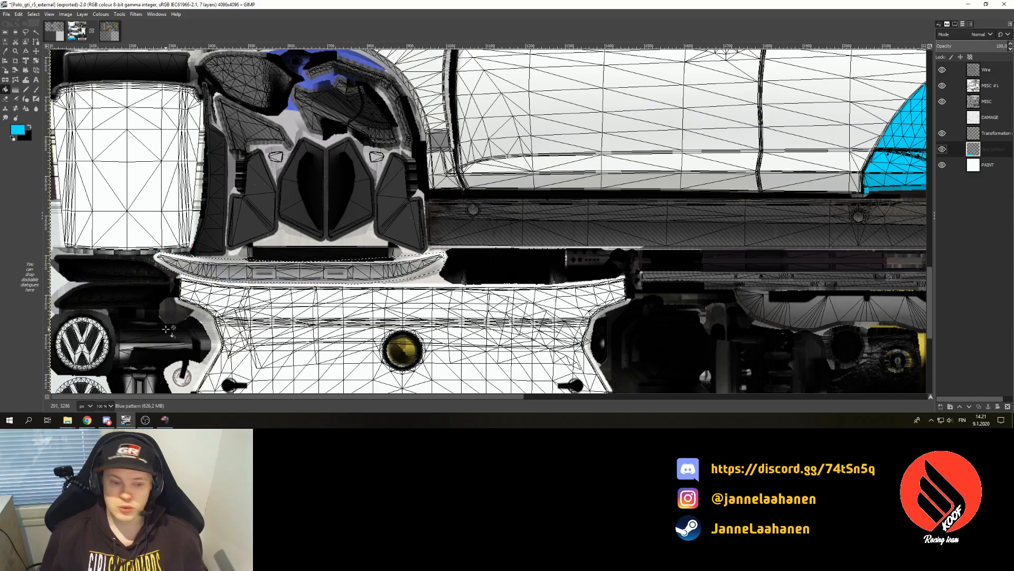
click(350, 272)
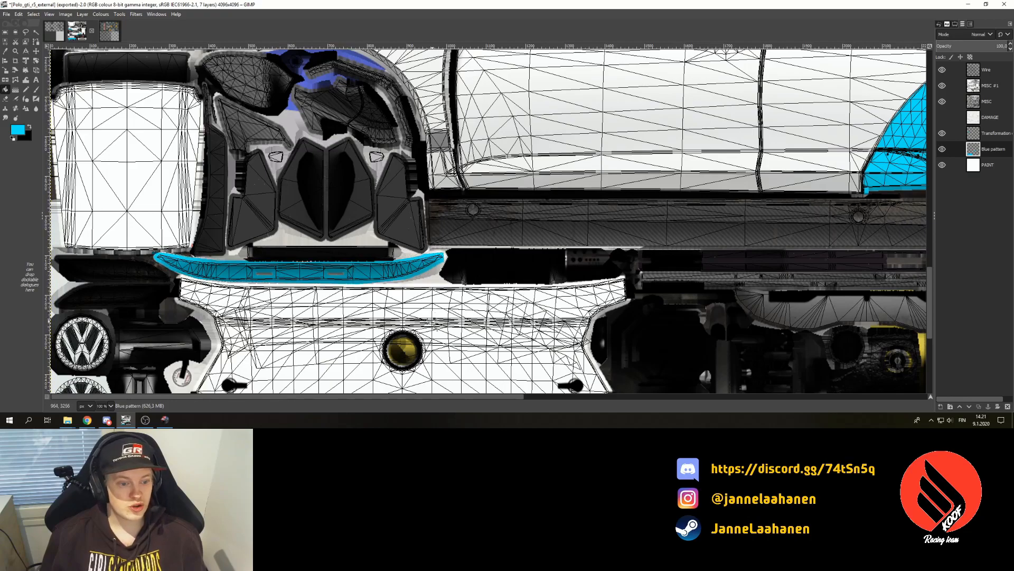
scroll(260, 252, down, 5)
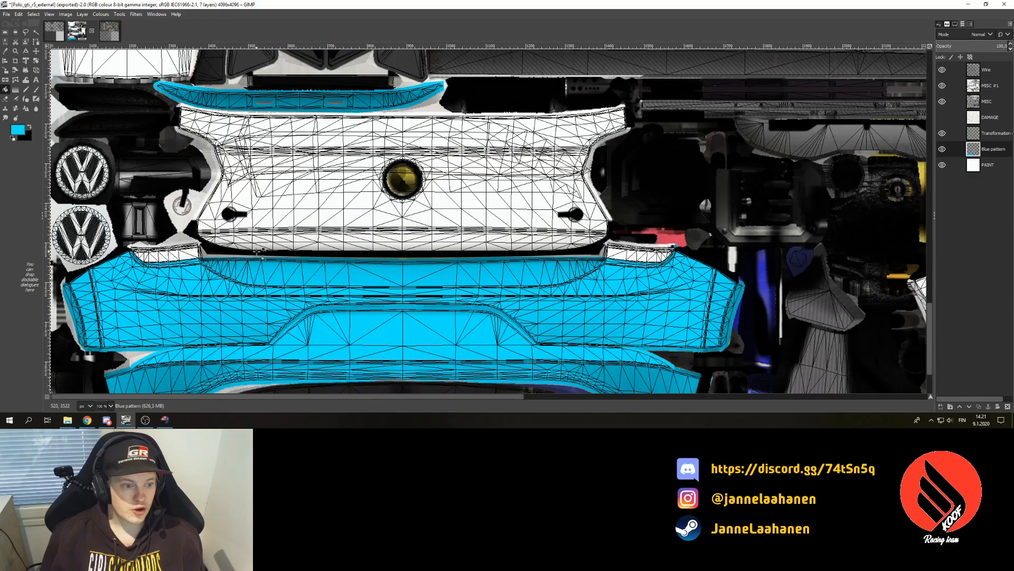
key(alt+Tab)
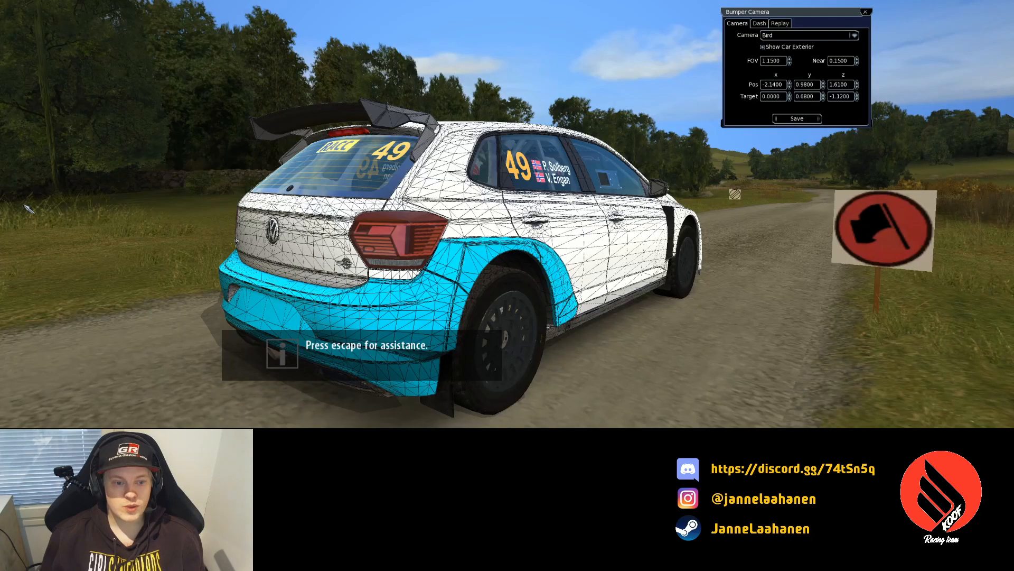
- Raise the Bumper Camera Pos x twice to view the cyan rear bumper from behind
click(790, 82)
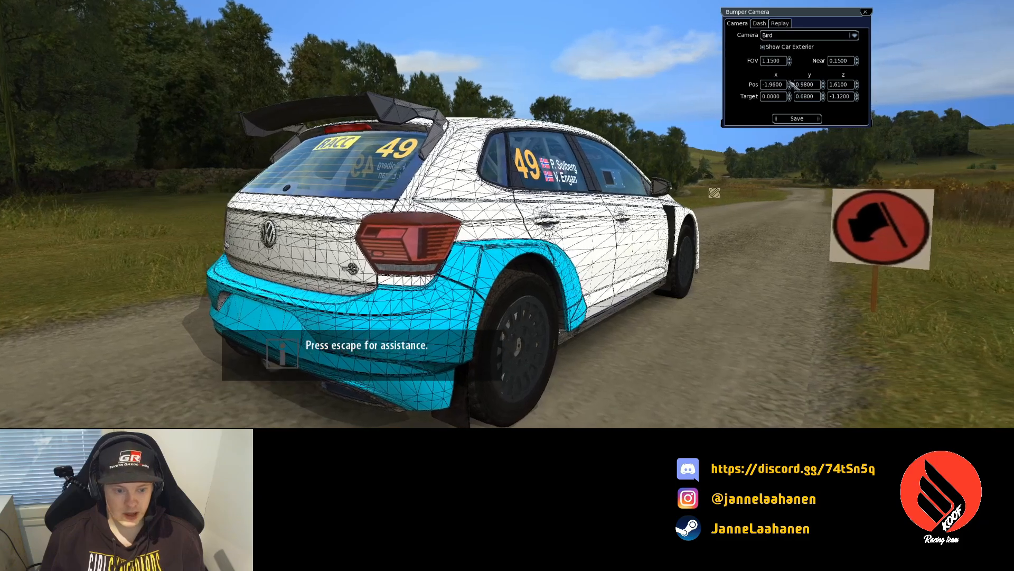
click(790, 82)
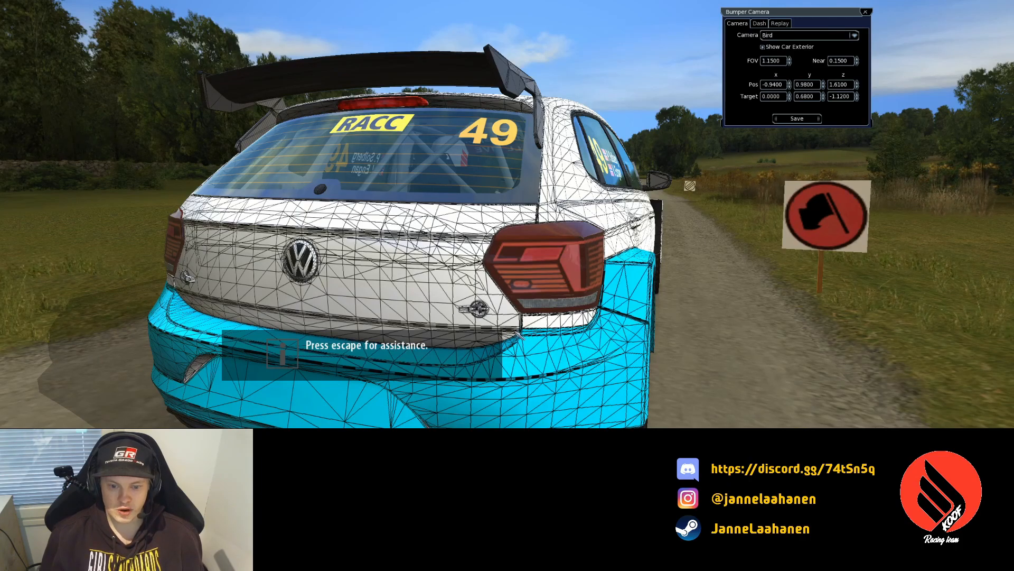
key(alt+Tab)
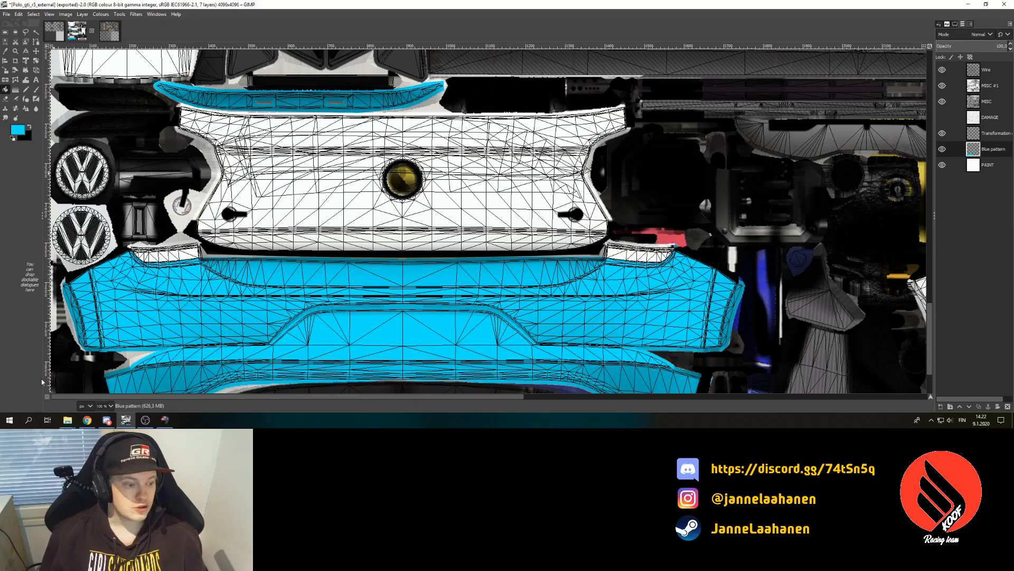
- Zoom the texture to 200% and scroll to the edge between the white panel and blue bumper
key(2)
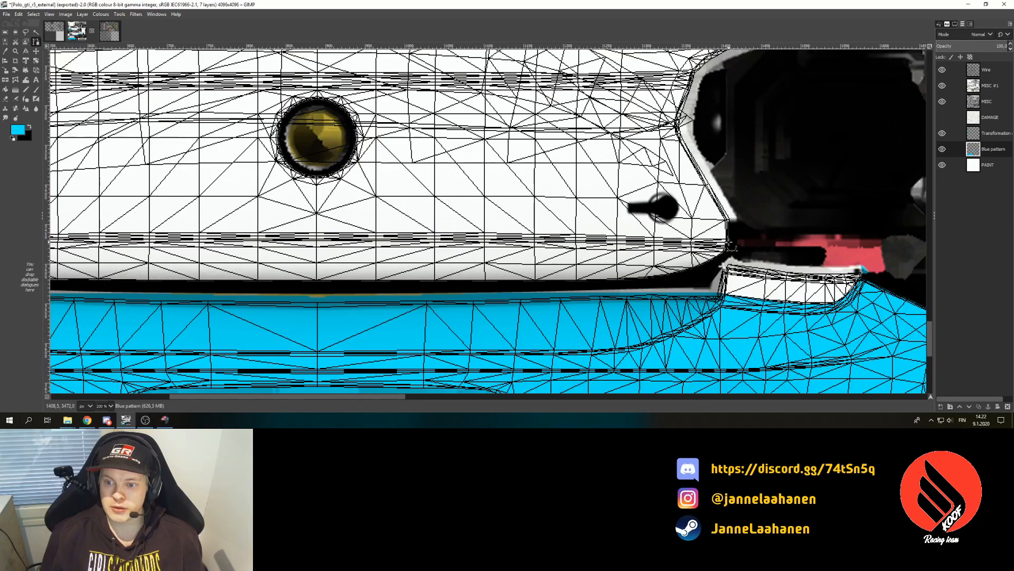
drag(283, 397, 190, 397)
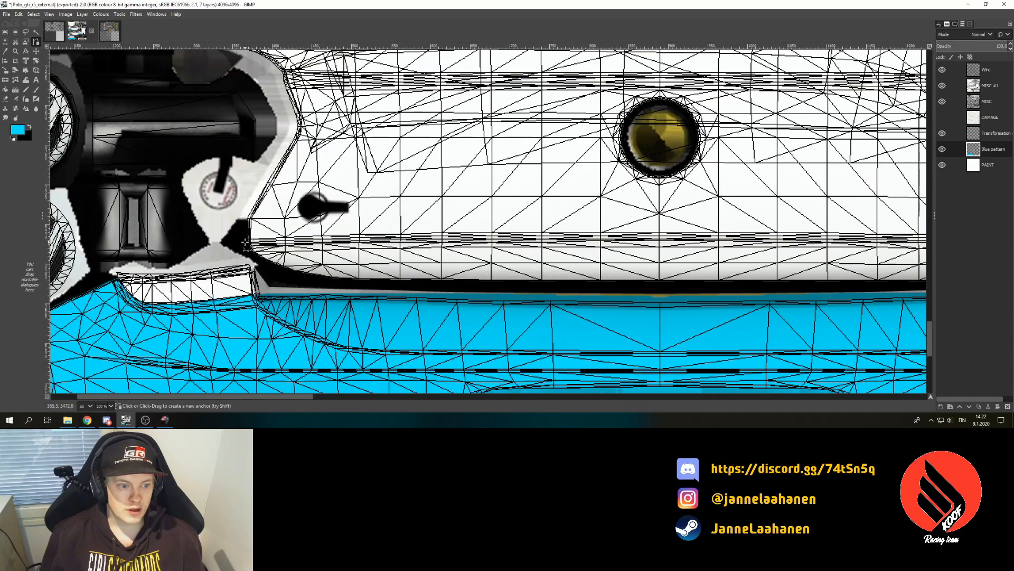
key(alt+Tab)
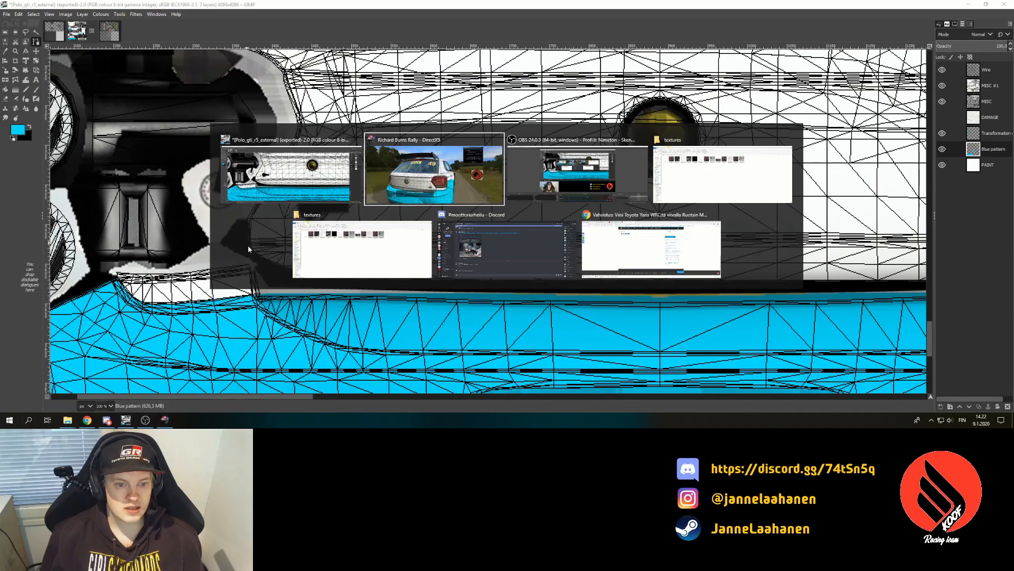
- Set Bumper Camera Pos x to -0.2900 to view the whole rear from directly behind
click(791, 87)
click(790, 83)
click(790, 83)
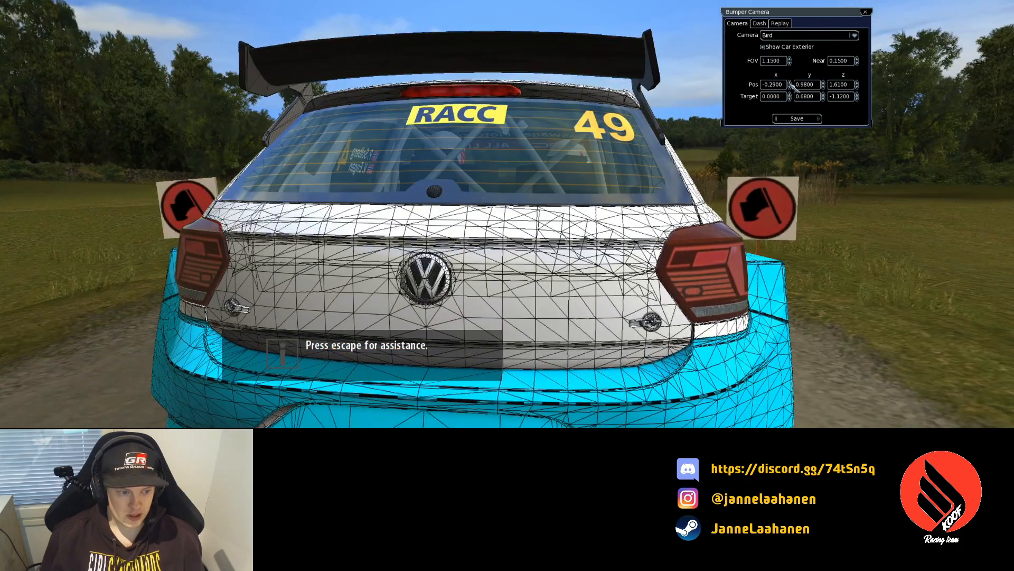
key(alt+Tab)
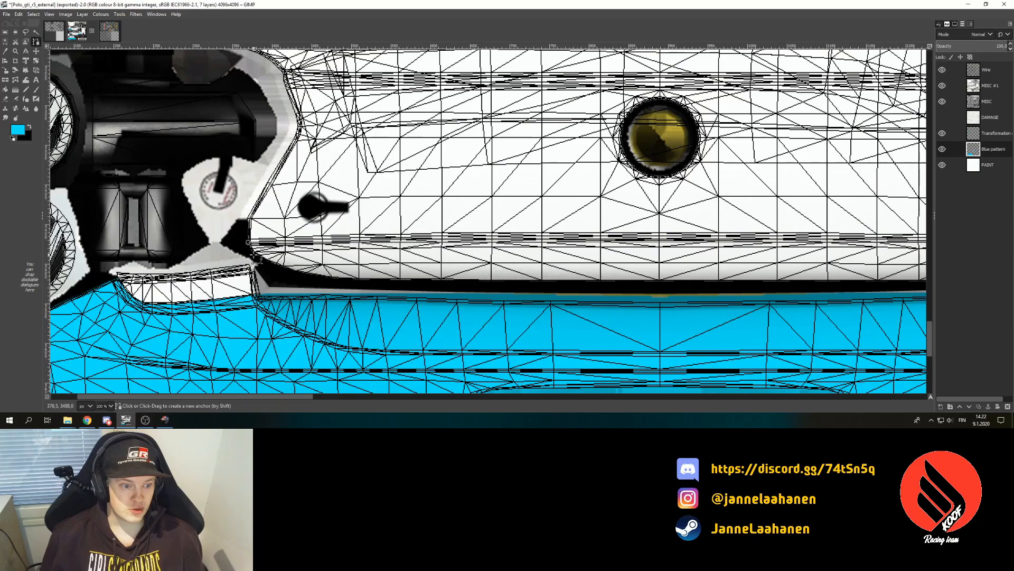
- Place path anchors along the black line above the blue bumper, up to where it turns upward
click(283, 278)
click(456, 286)
click(675, 286)
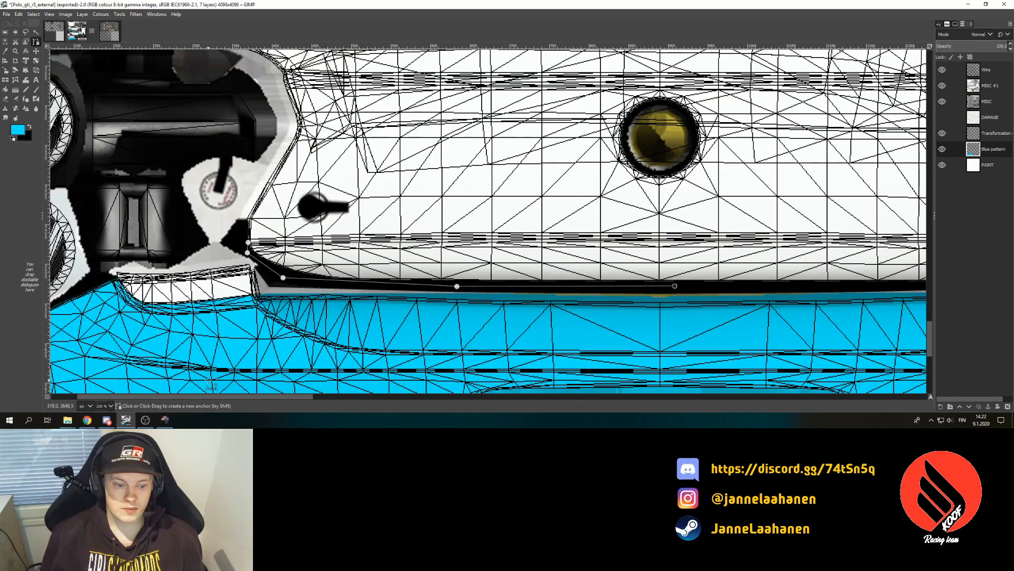
drag(221, 395, 320, 394)
click(533, 285)
click(632, 284)
click(707, 259)
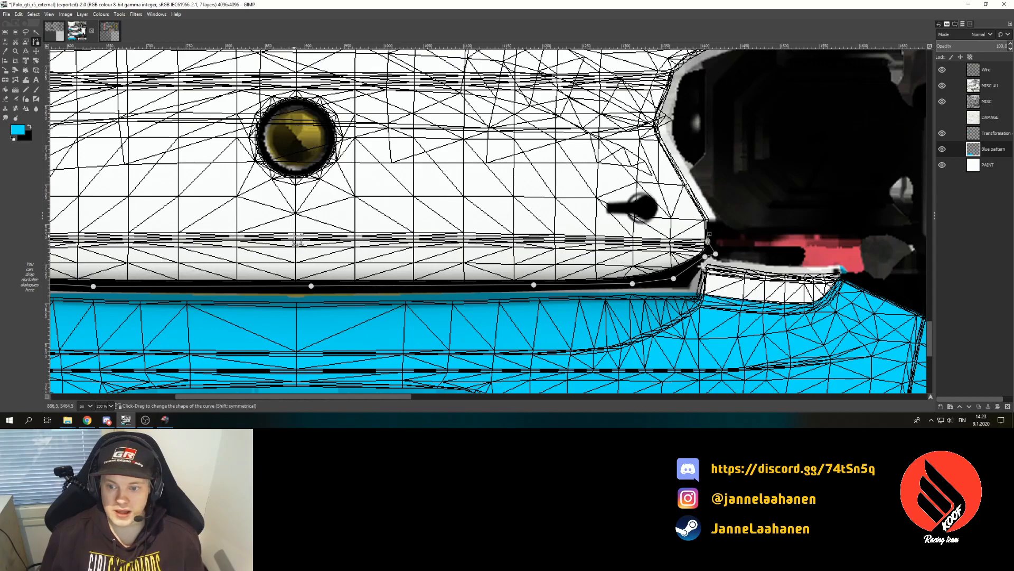
- Bend the path segments to follow the black line and convert the path to a selection
drag(709, 233, 675, 238)
drag(385, 399, 261, 399)
drag(343, 241, 417, 232)
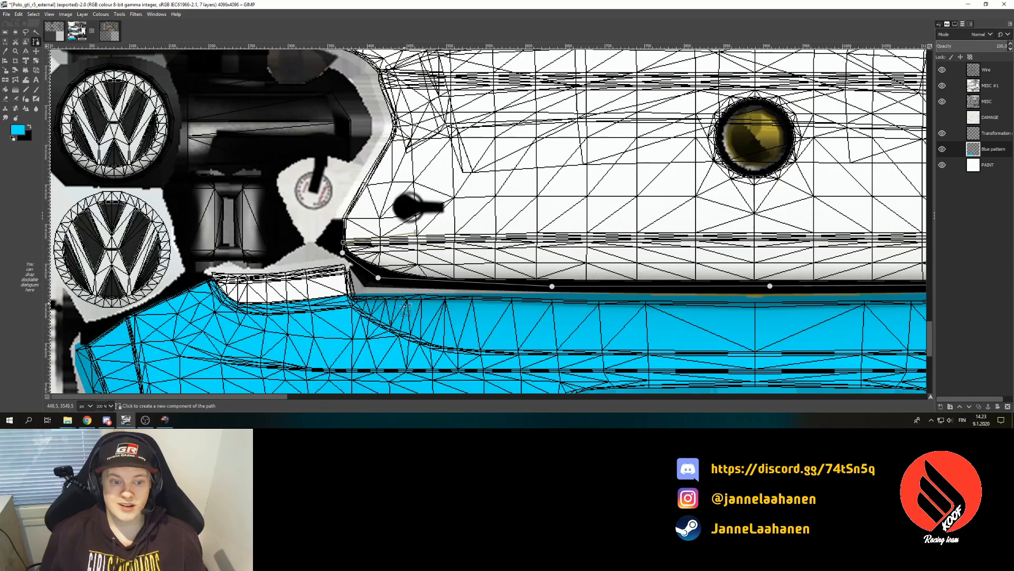
drag(262, 397, 386, 404)
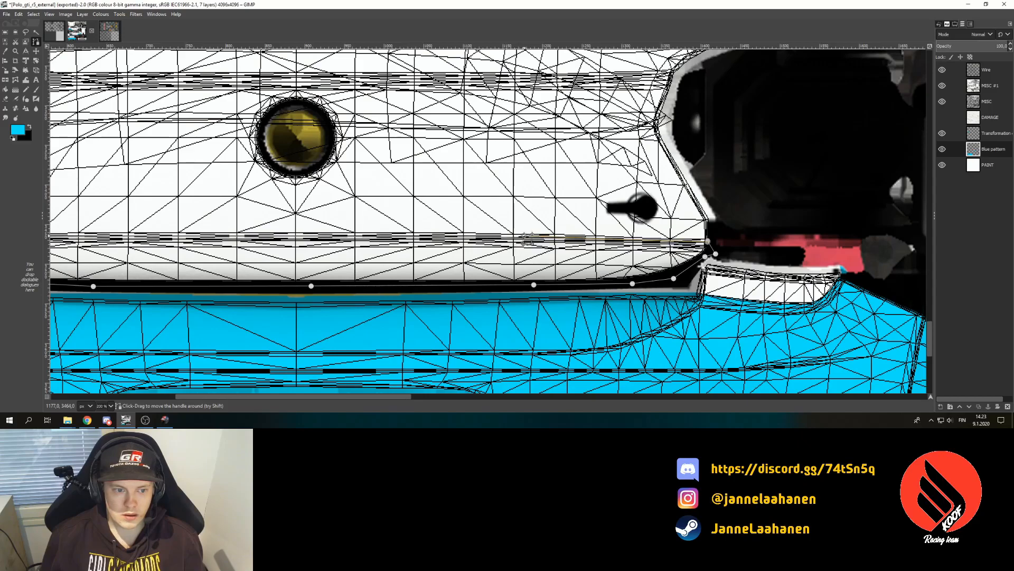
mouse_move(362, 397)
mouse_down()
mouse_move(304, 397)
mouse_move(366, 397)
mouse_up()
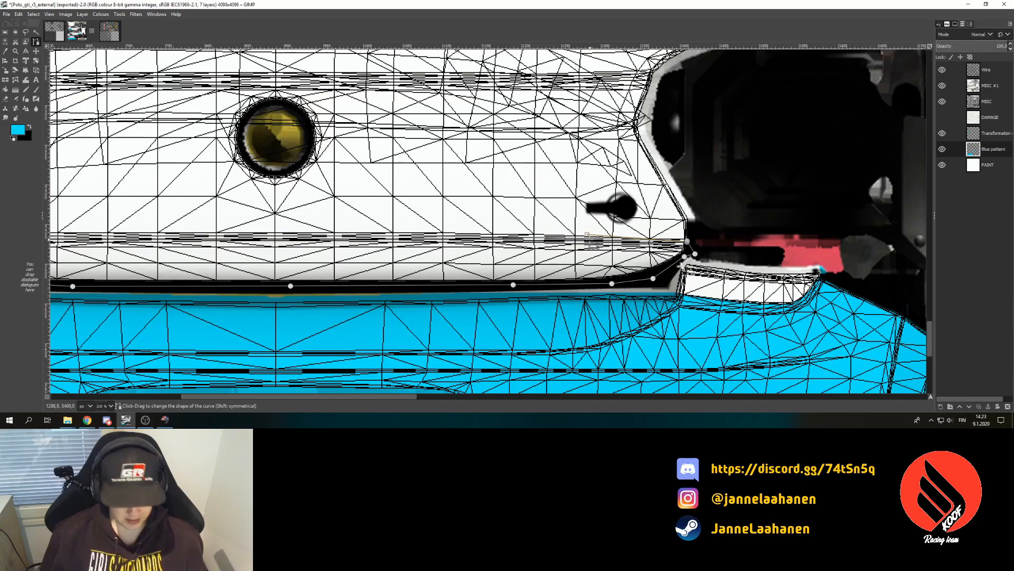
key(shift+v)
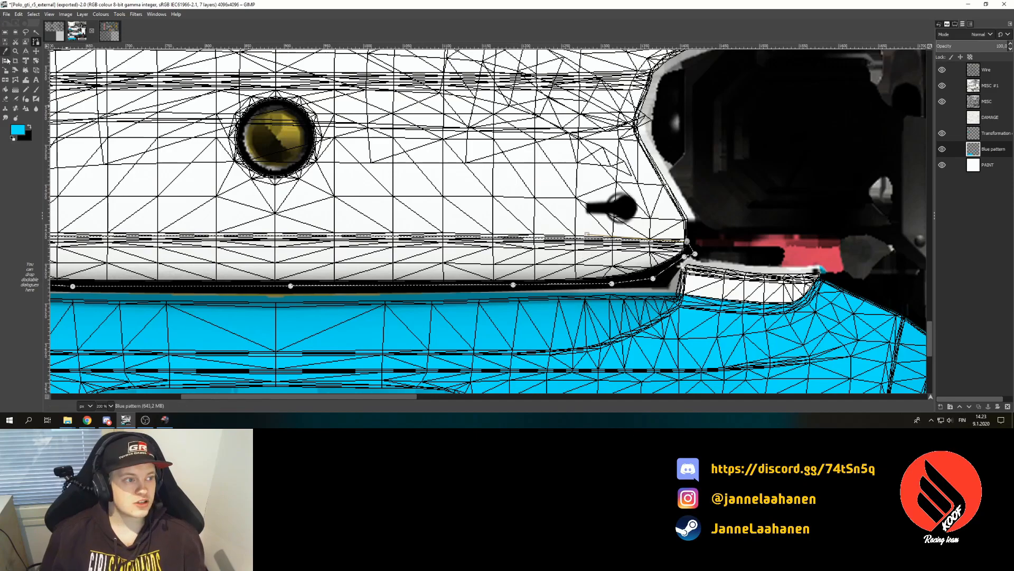
- Fill the white strip above the black line blue, merge visible layers, and export Polo_gti_r5_external.dds
click(6, 89)
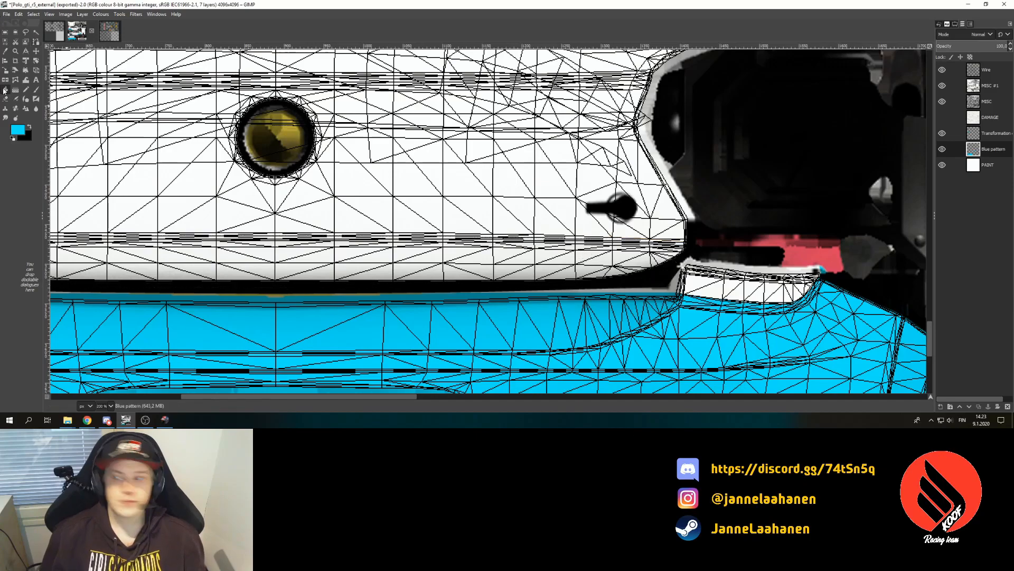
click(522, 257)
key(ctrl+m)
key(Return)
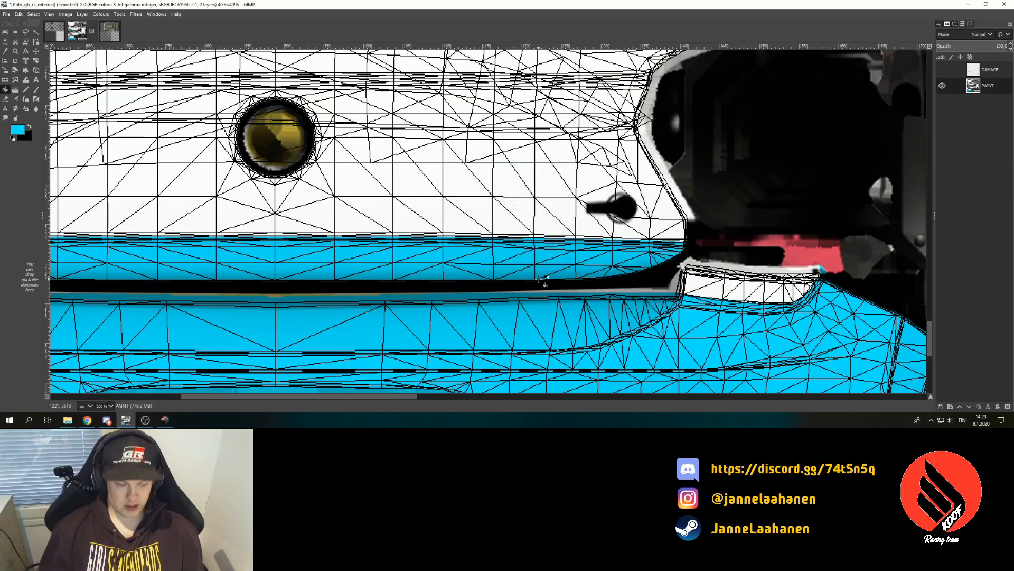
key(ctrl+e)
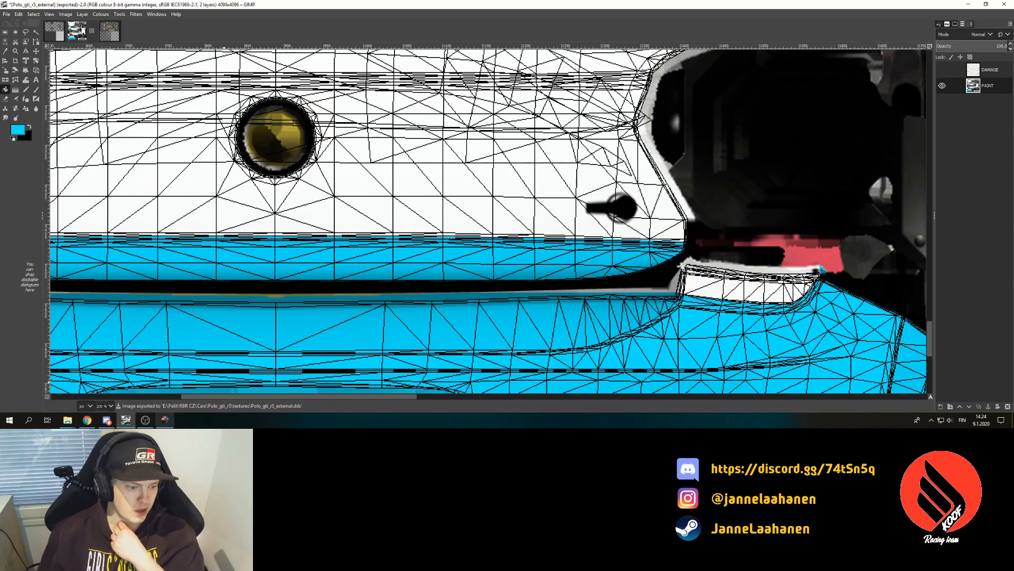
- Restart the stage in Richard Burns Rally to reload the new texture
click(165, 420)
key(Escape)
key(Down)
key(Down)
key(Down)
key(Down)
key(Up)
key(Return)
key(Return)
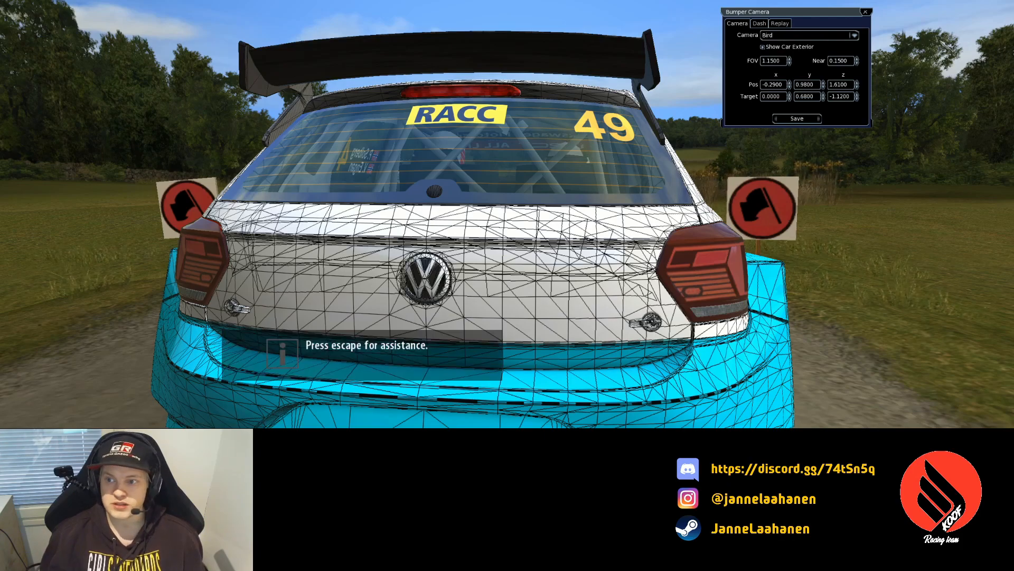
- Nudge the Bumper Camera position spinners, including Pos z, to inspect the blue rear wheel-arch pattern
click(824, 82)
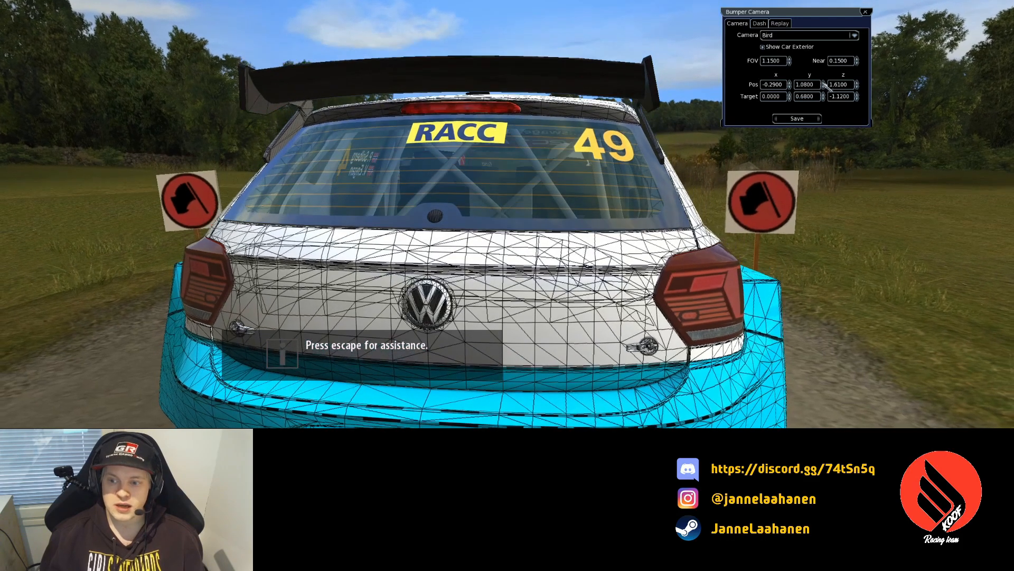
click(791, 83)
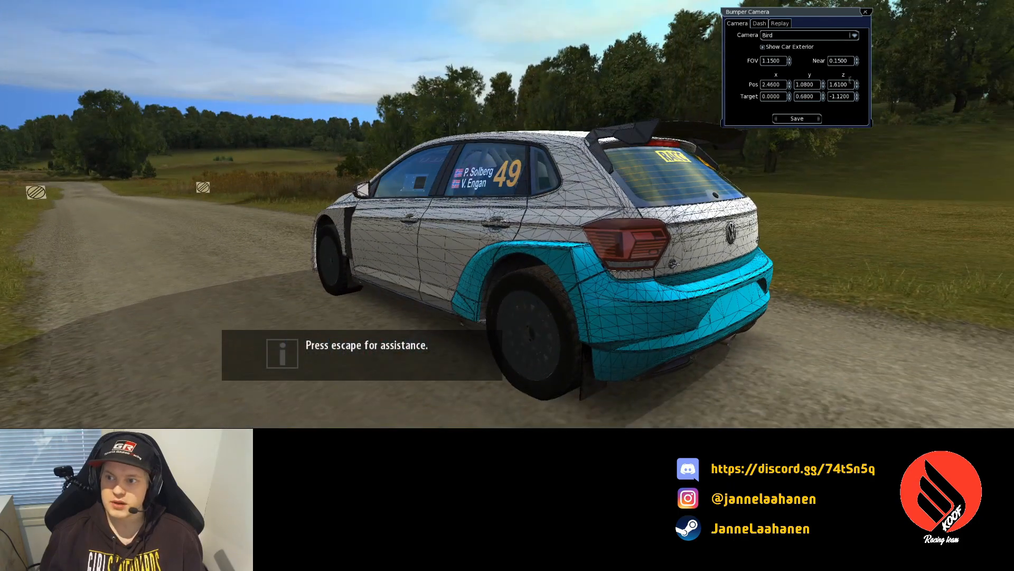
click(857, 83)
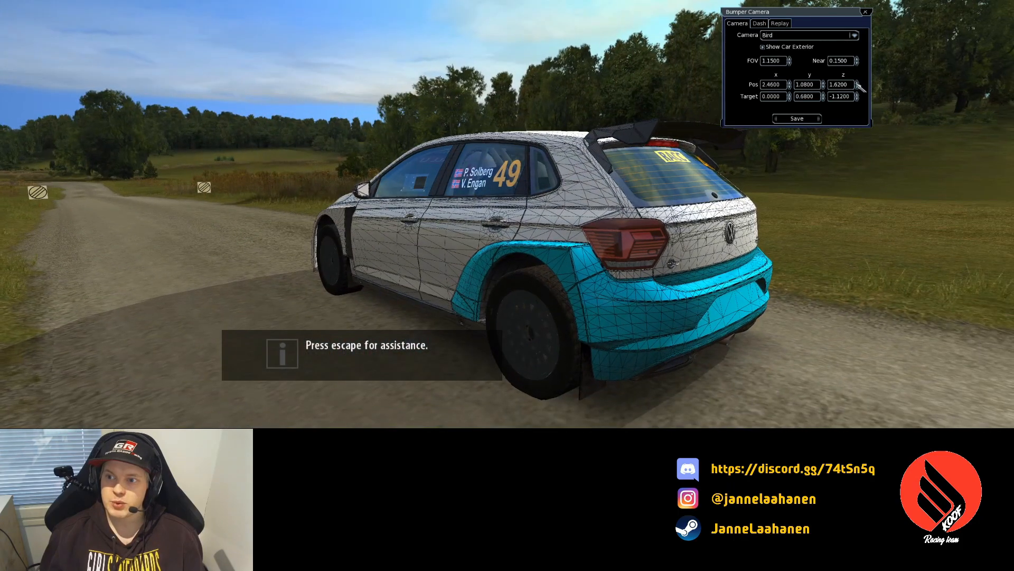
click(857, 88)
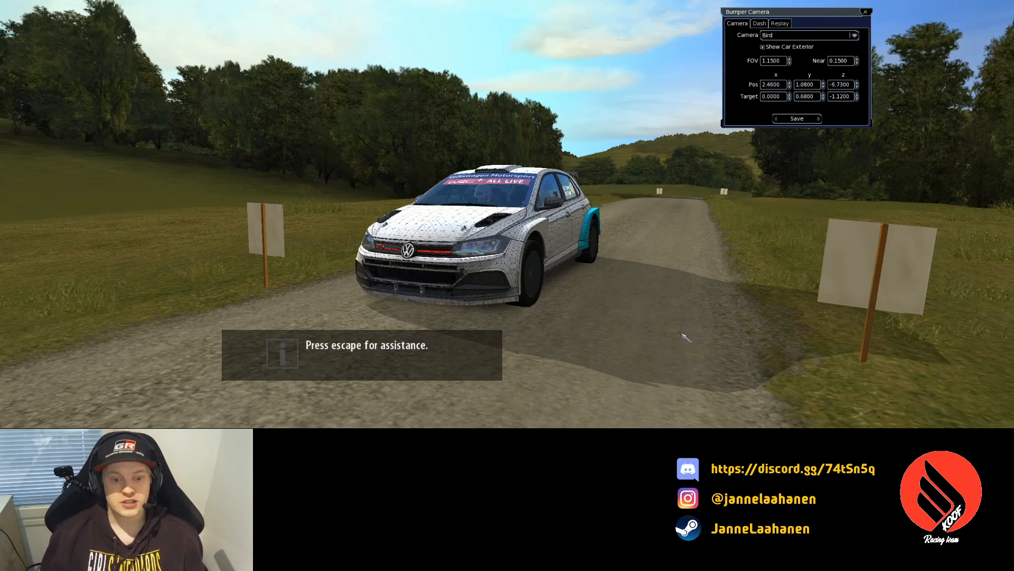
key(alt+Tab)
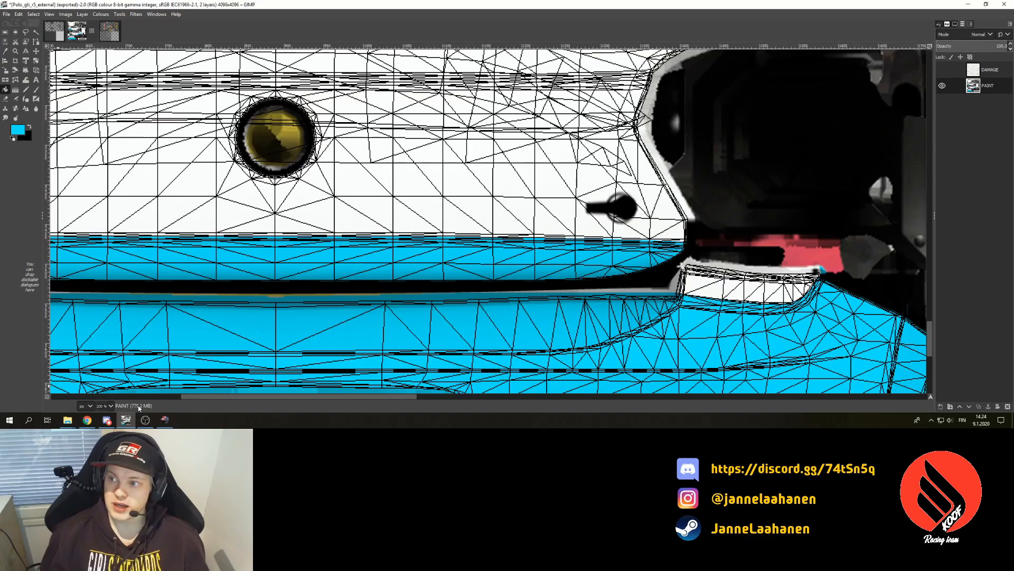
- Zoom the texture from 100% out to 50% to see it whole, then bring up the image-open dialog
click(111, 406)
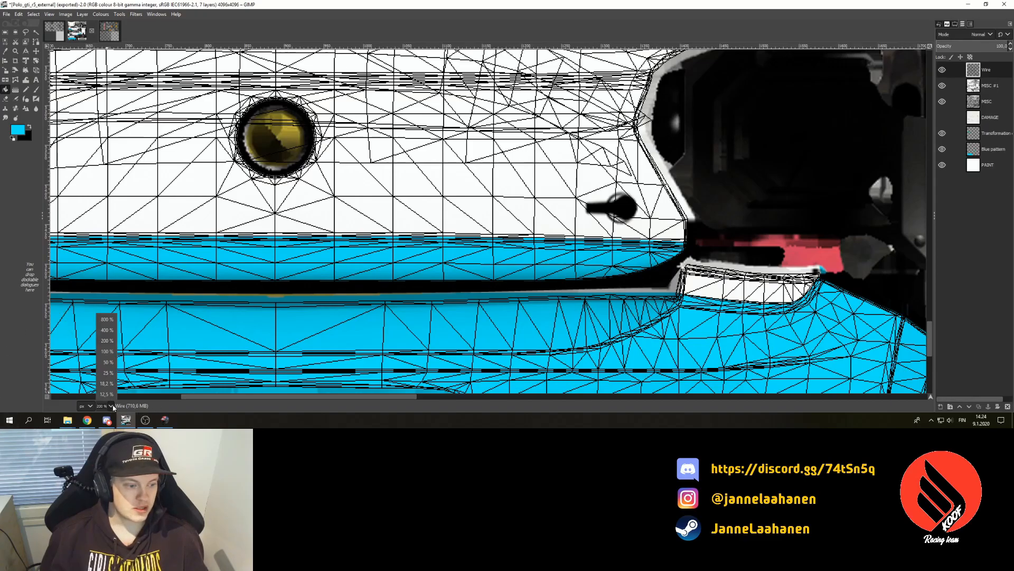
click(105, 353)
scroll(476, 393, up, 1)
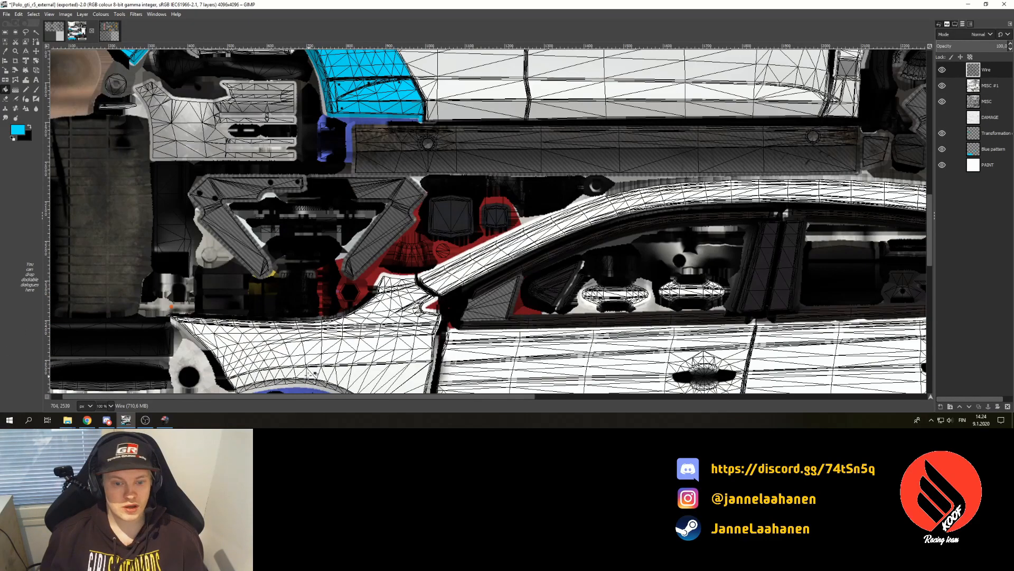
scroll(317, 342, down, 3)
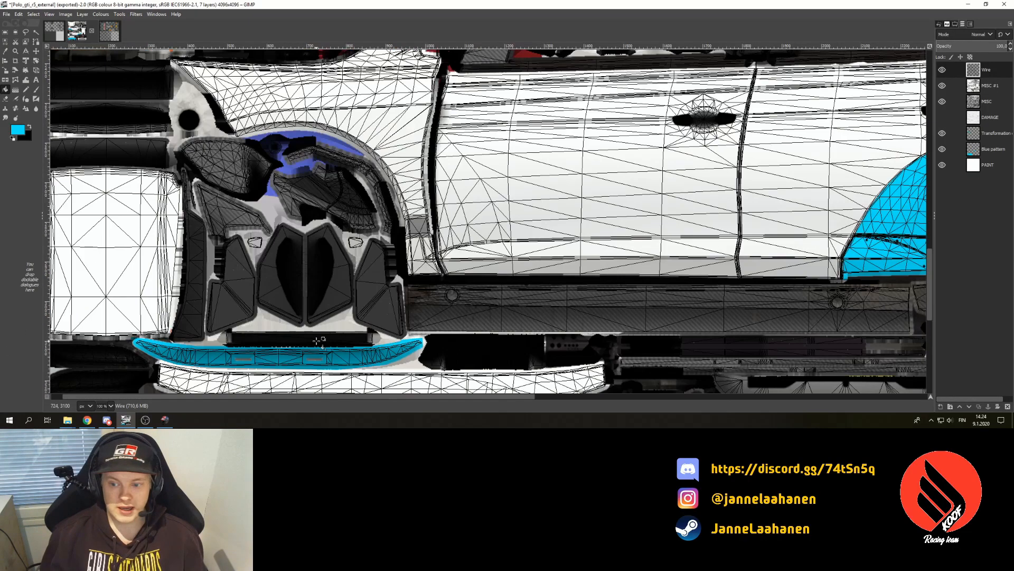
click(111, 406)
click(108, 362)
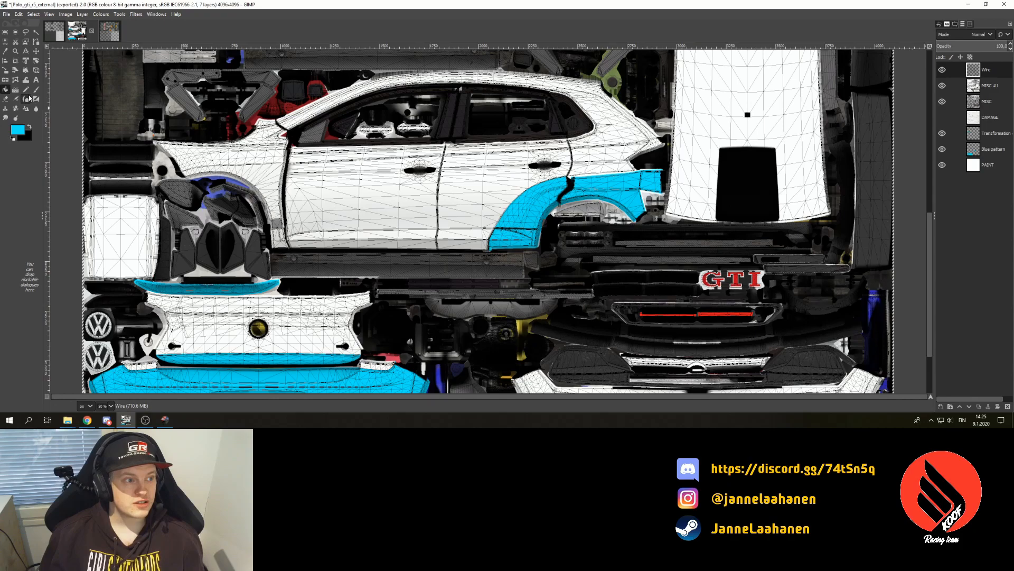
scroll(642, 378, up, 3)
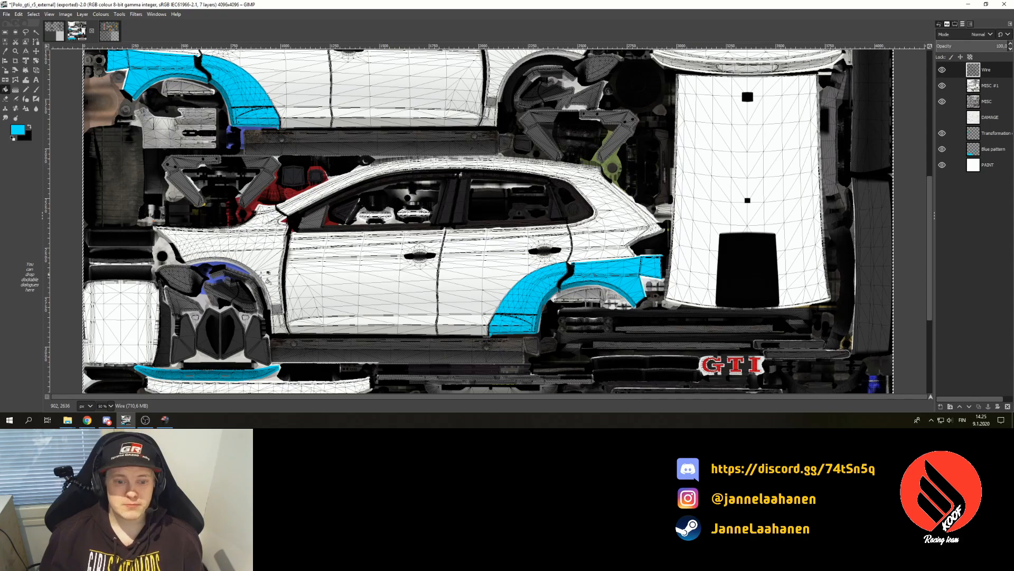
click(6, 14)
click(23, 52)
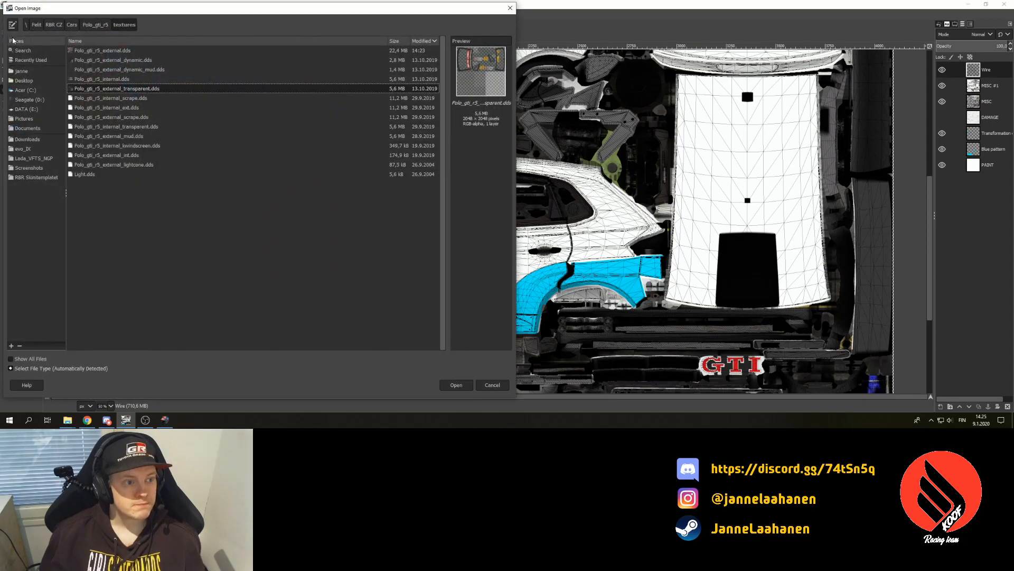
- Open kooflogotuulilasiilmanlogoa.svg from Downloads, accepting the SVG import settings
click(27, 140)
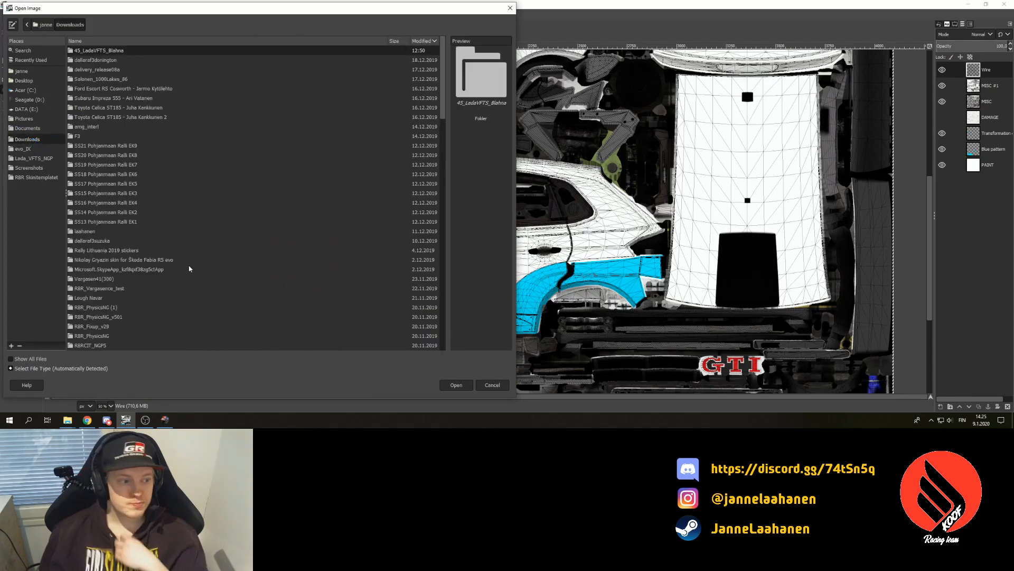
scroll(201, 231, down, 12)
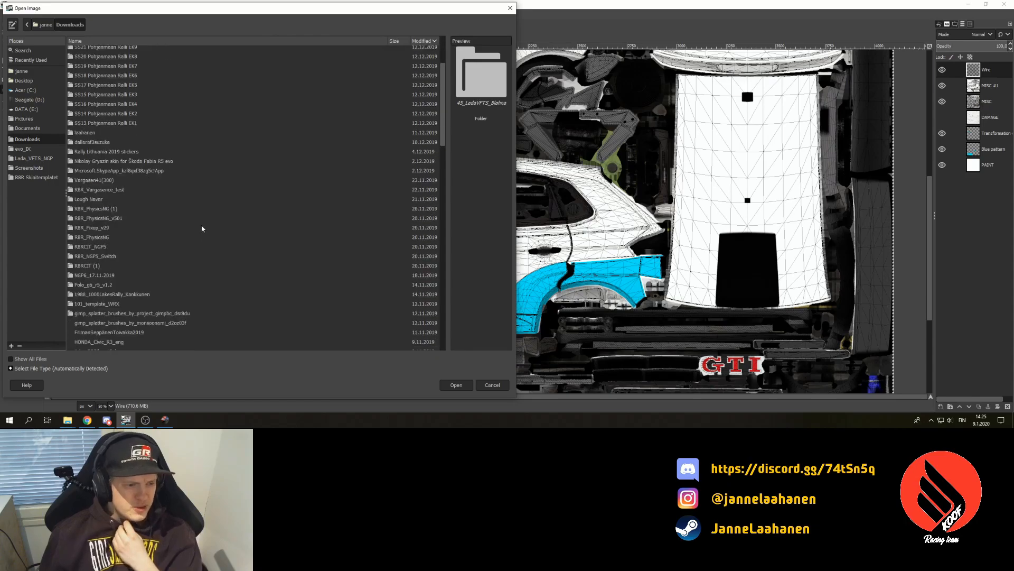
scroll(204, 236, down, 1)
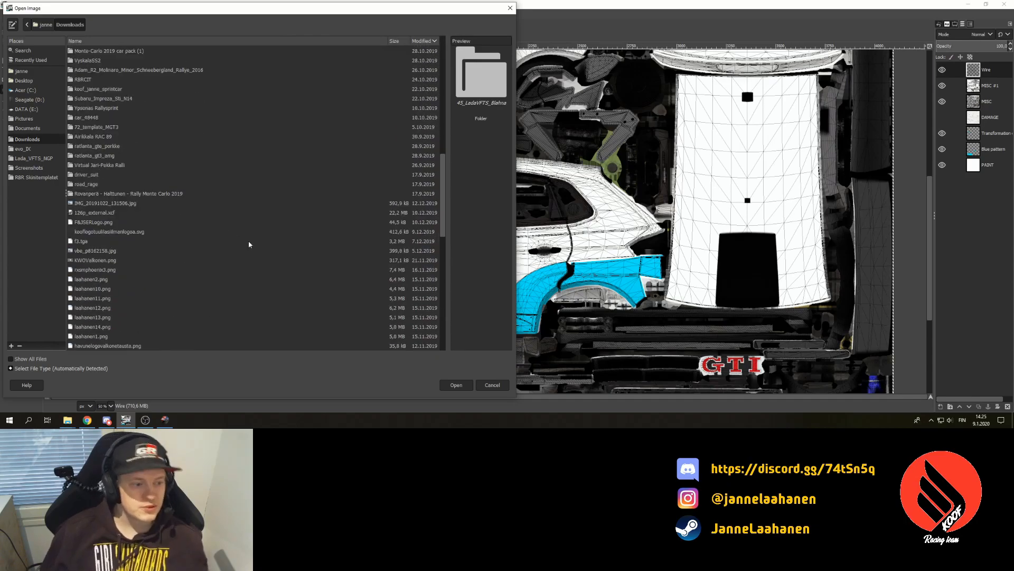
click(115, 233)
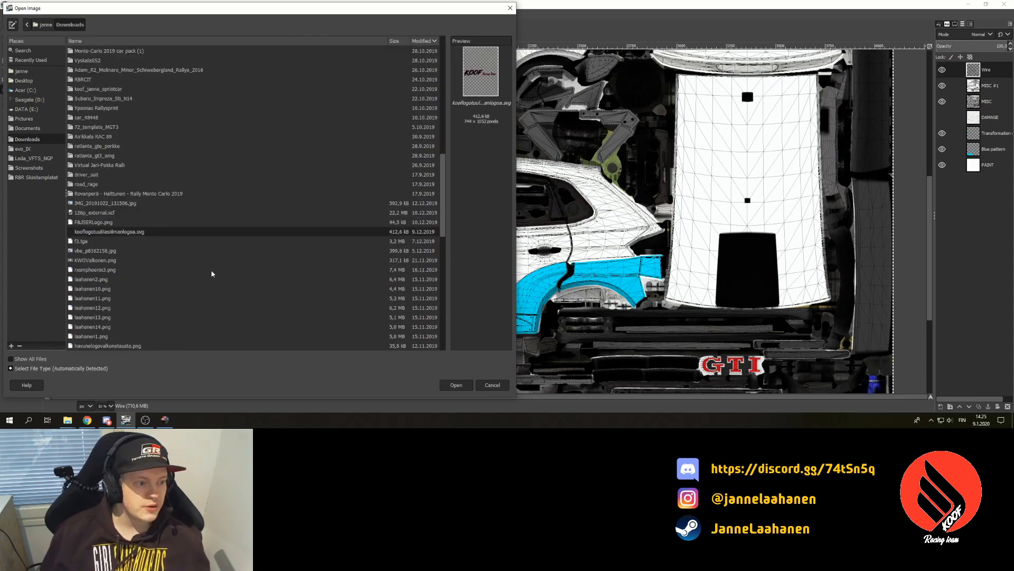
click(454, 385)
click(517, 272)
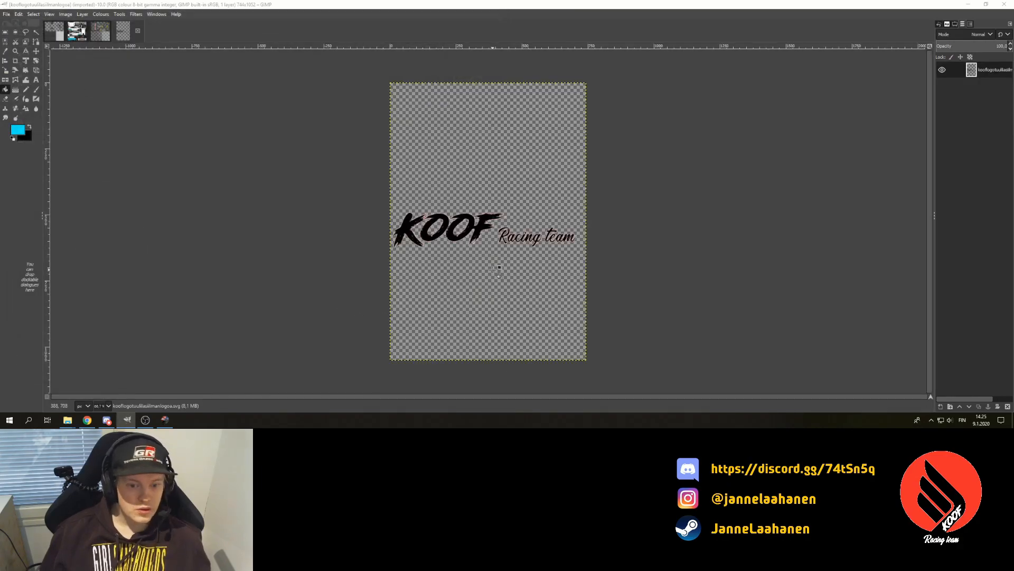
- Undo the accidental cyan fill and switch back to the Polo GTI texture image
click(493, 270)
key(ctrl+z)
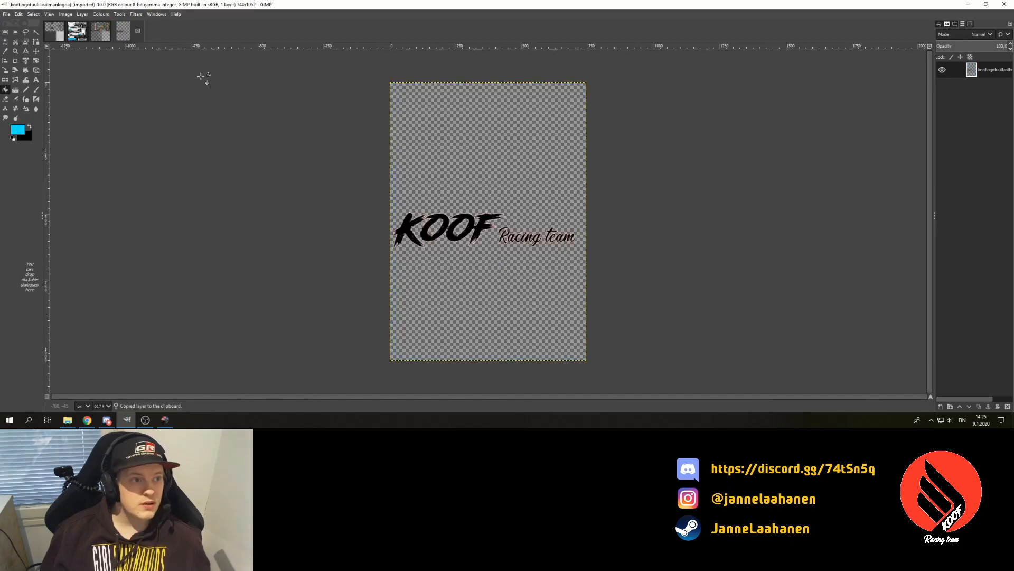
click(71, 32)
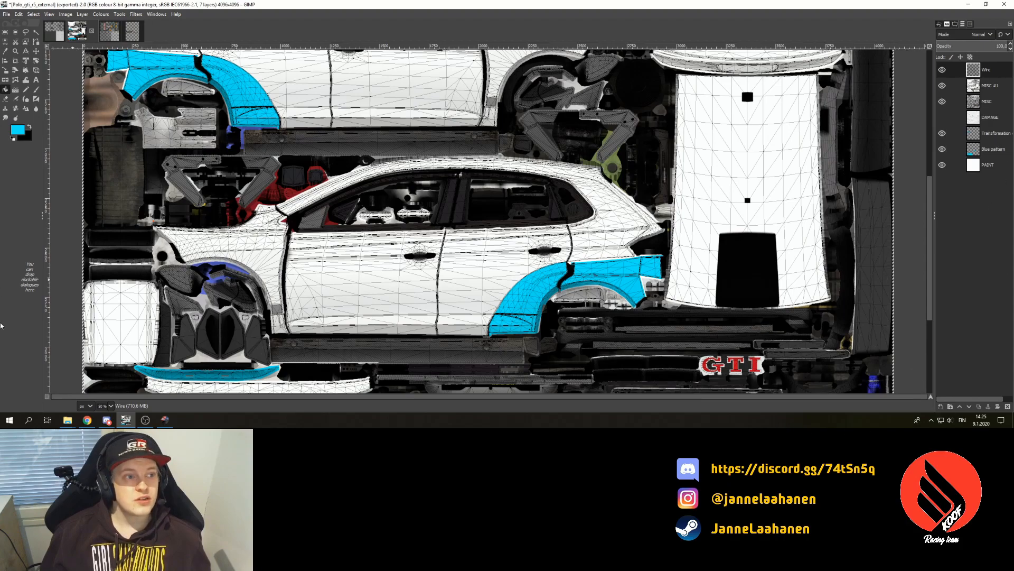
- Add a new layer named Stickers above the Transformation layer
click(993, 133)
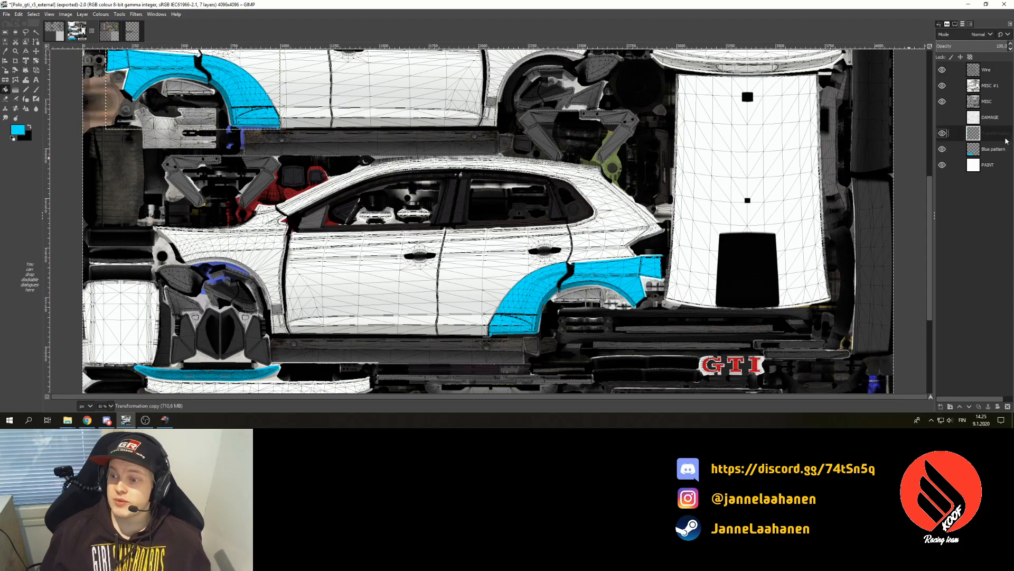
click(941, 406)
text(St)
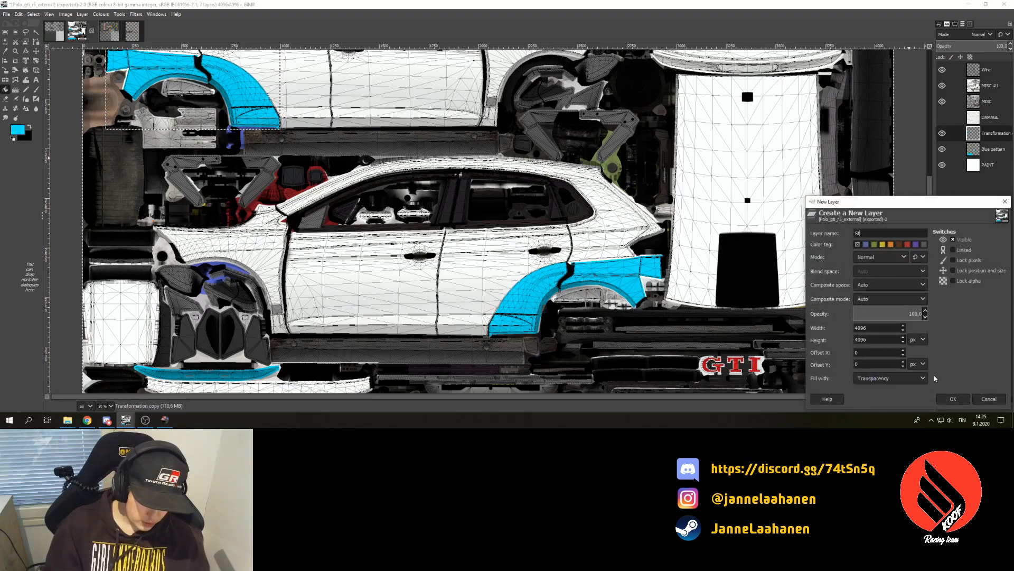
text(ickers)
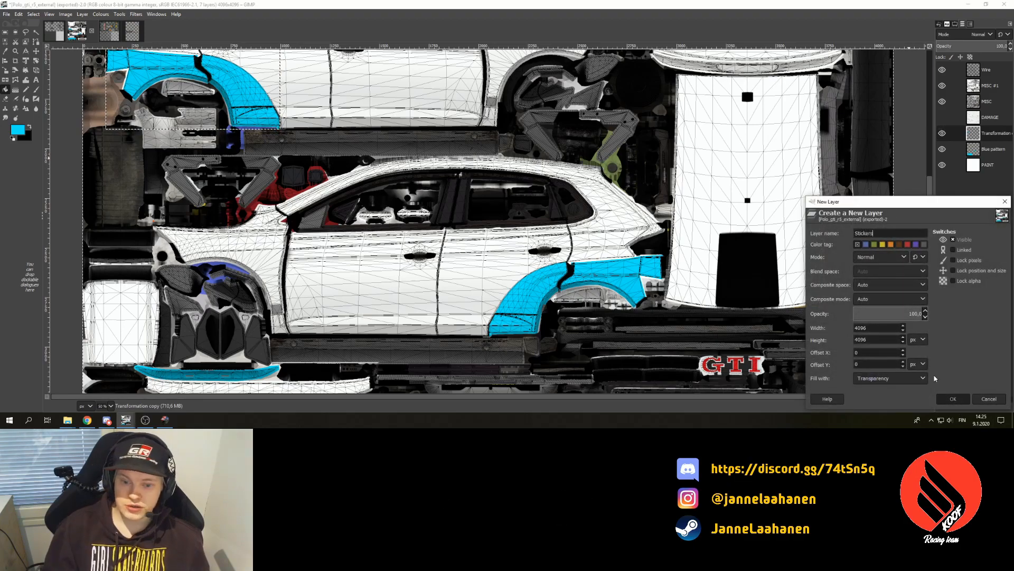
key(Return)
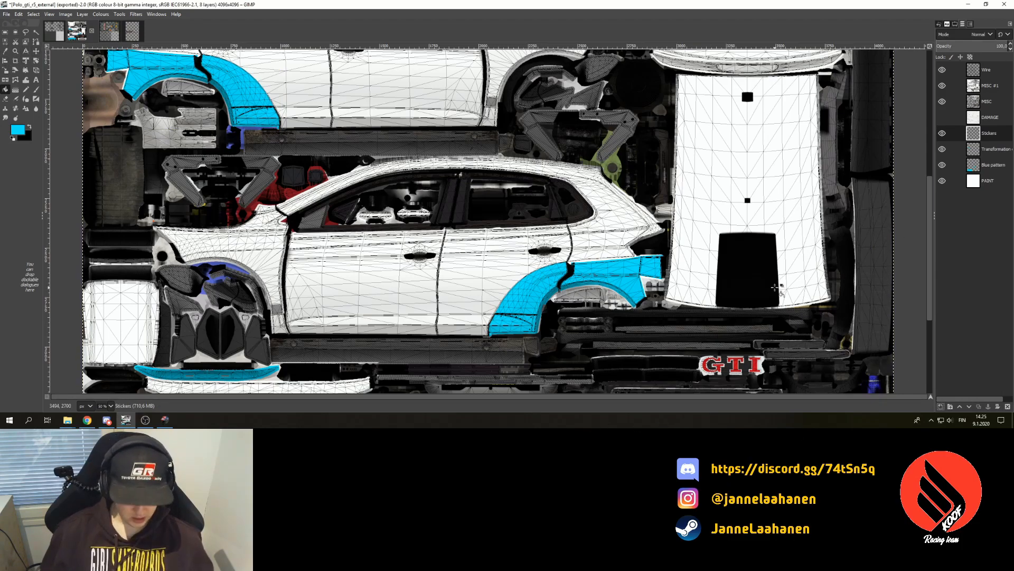
- Paste the KOOF logo, move it down onto the lower door, and anchor it to Stickers
key(ctrl+v)
click(36, 51)
click(464, 170)
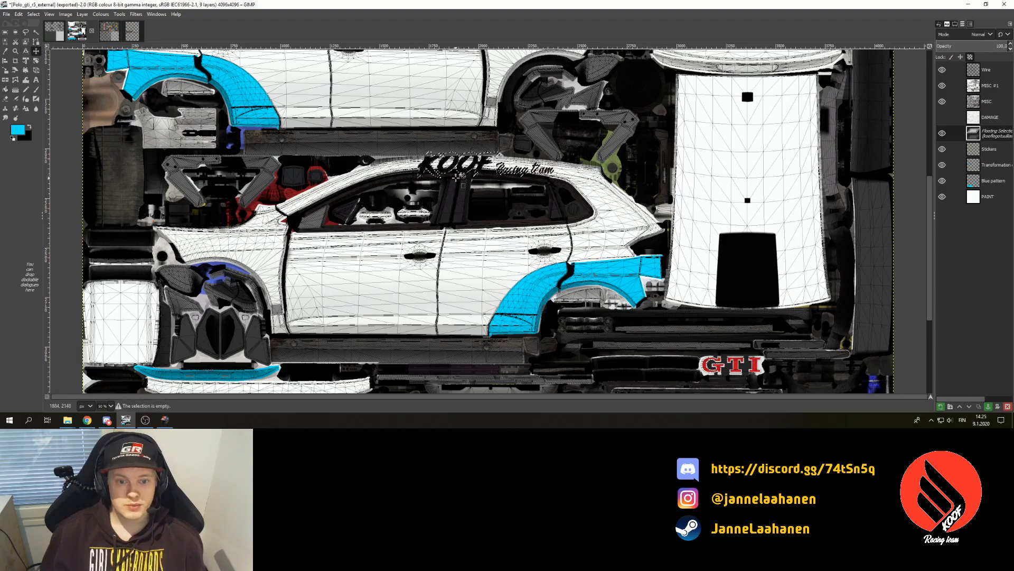
click(955, 25)
click(947, 24)
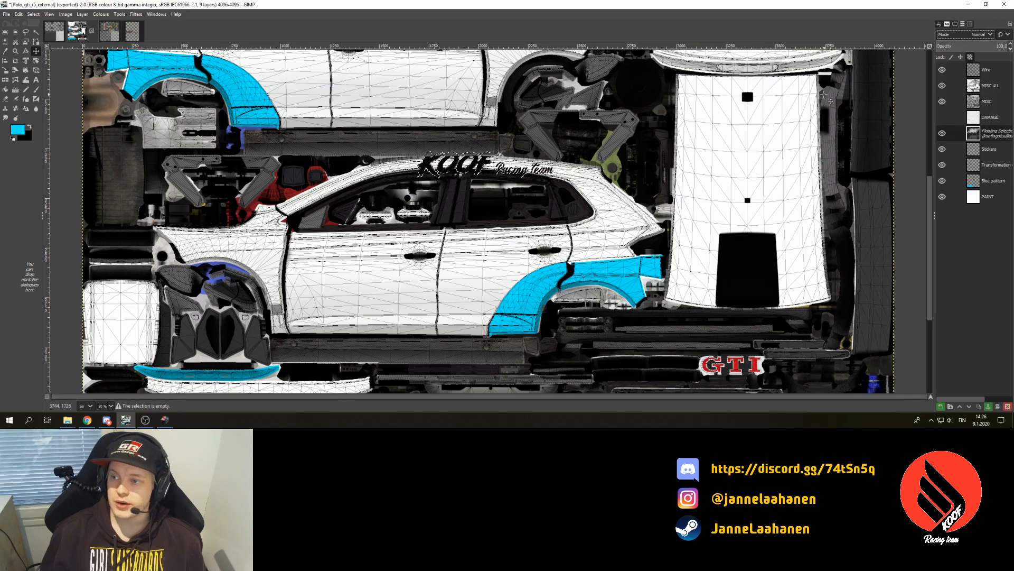
drag(463, 169, 444, 303)
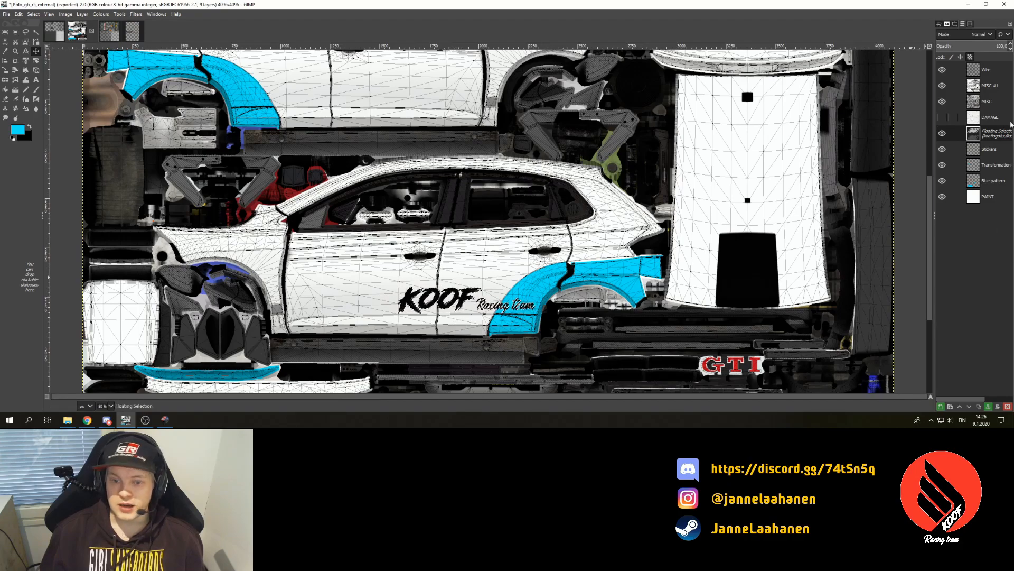
click(988, 409)
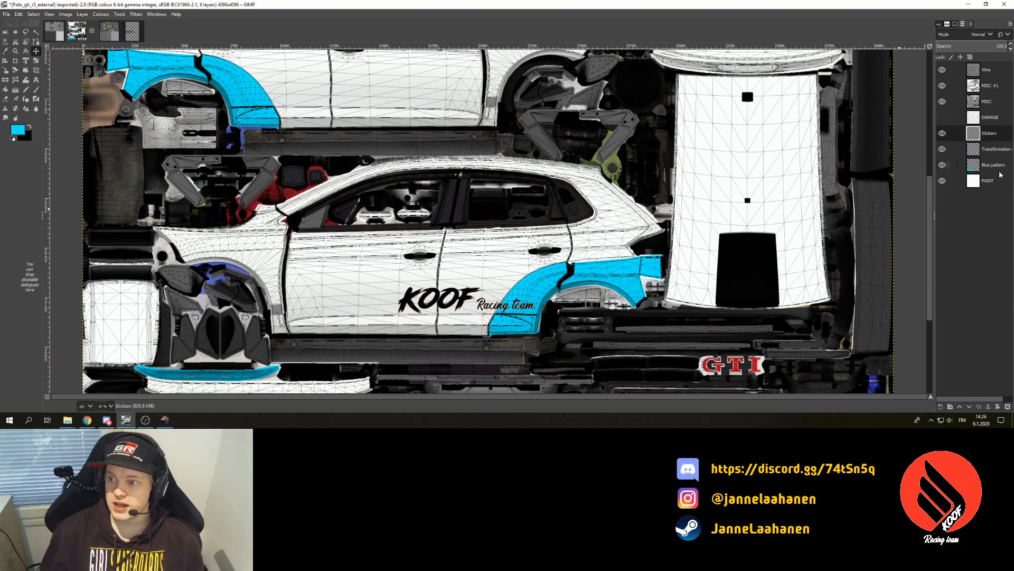
- Merge the Transformation copy down into Blue pattern, then make Stickers the active layer
right_click(999, 151)
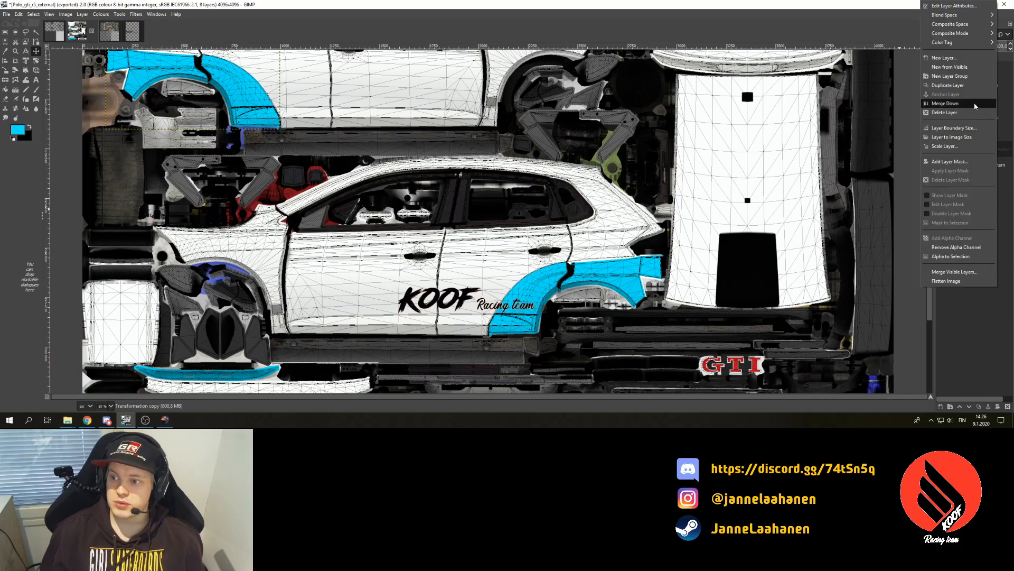
click(975, 104)
click(994, 138)
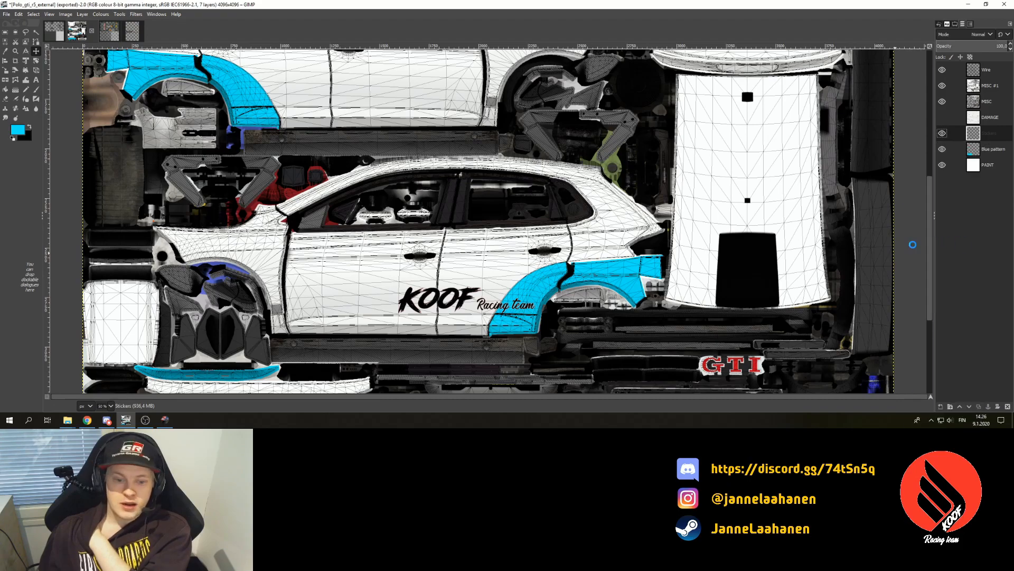
- Try erasing a rectangle around the KOOF logo, then undo to restore it
click(6, 32)
drag(387, 276, 544, 318)
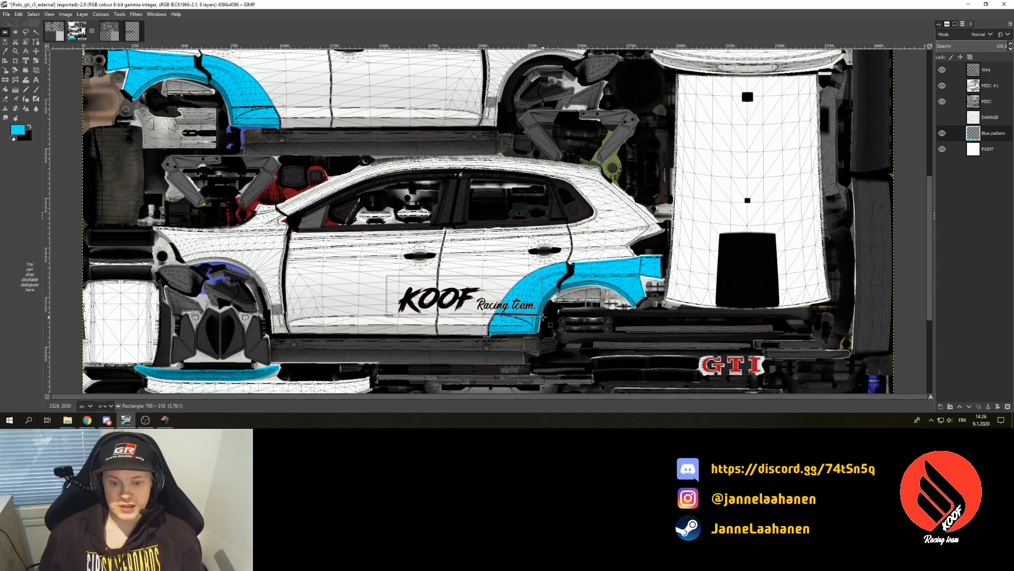
key(Delete)
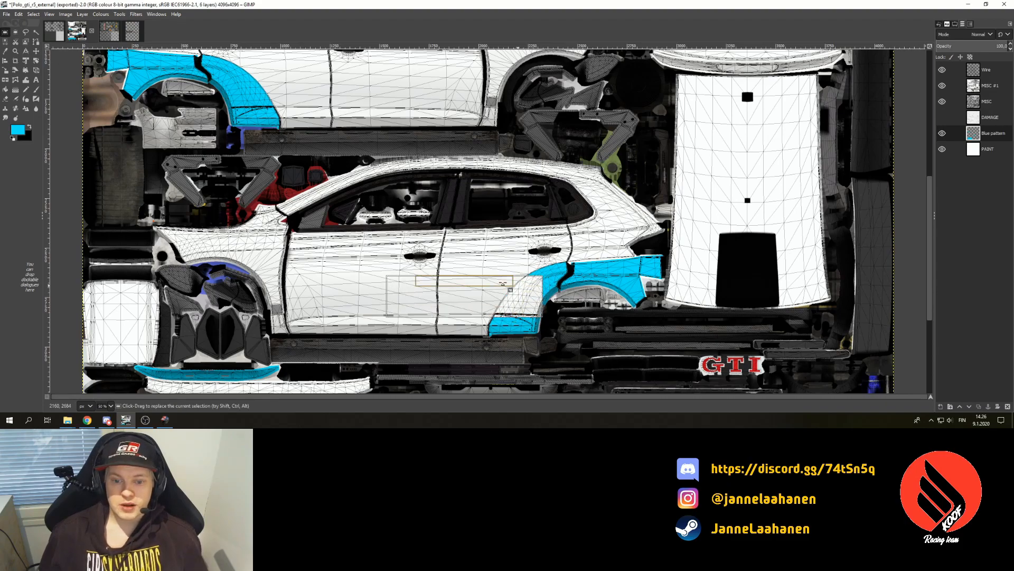
key(ctrl+a)
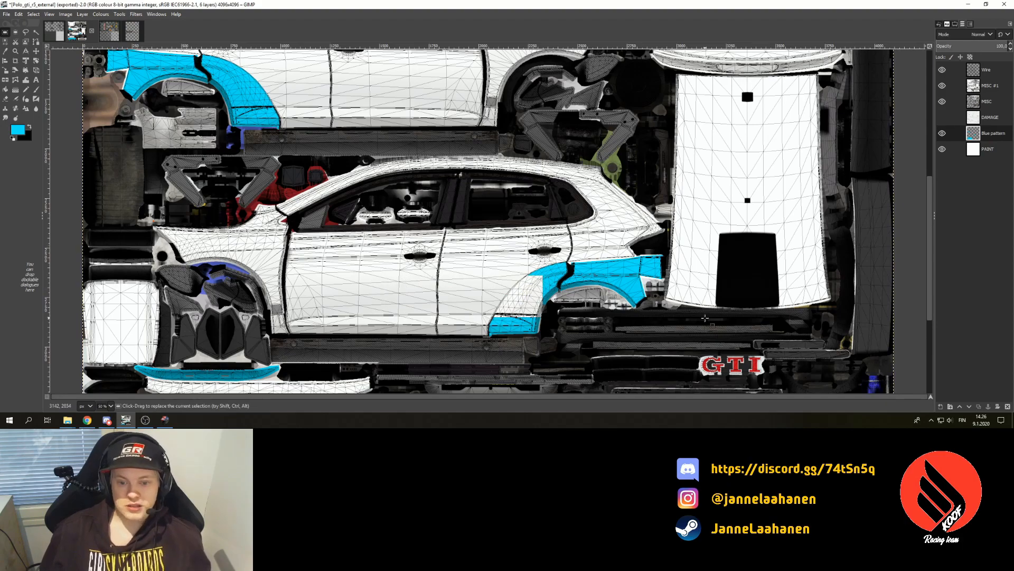
key(ctrl+z)
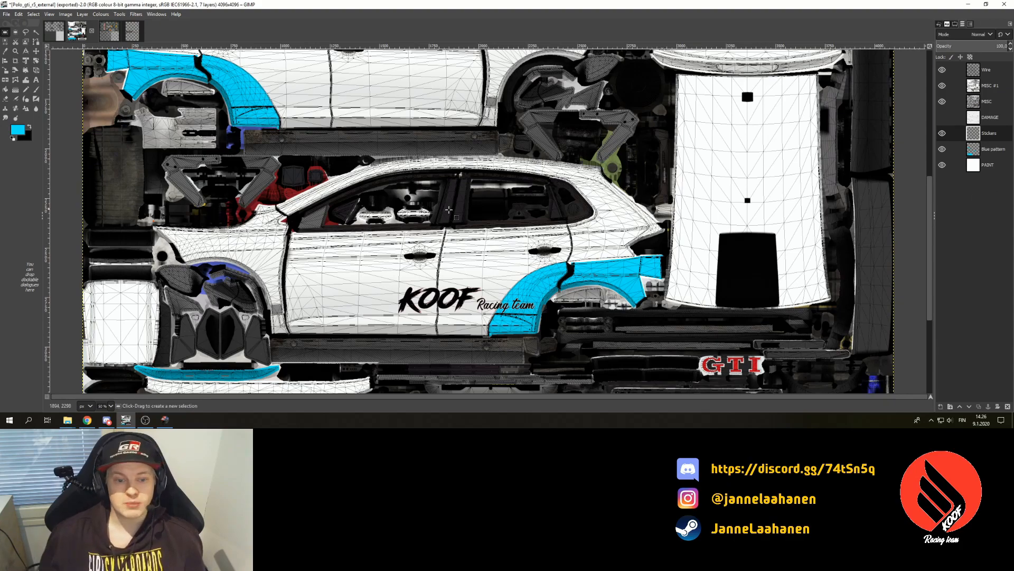
- Rectangle-select the KOOF Racing logo on the car side and copy-paste it
scroll(438, 217, up, 3)
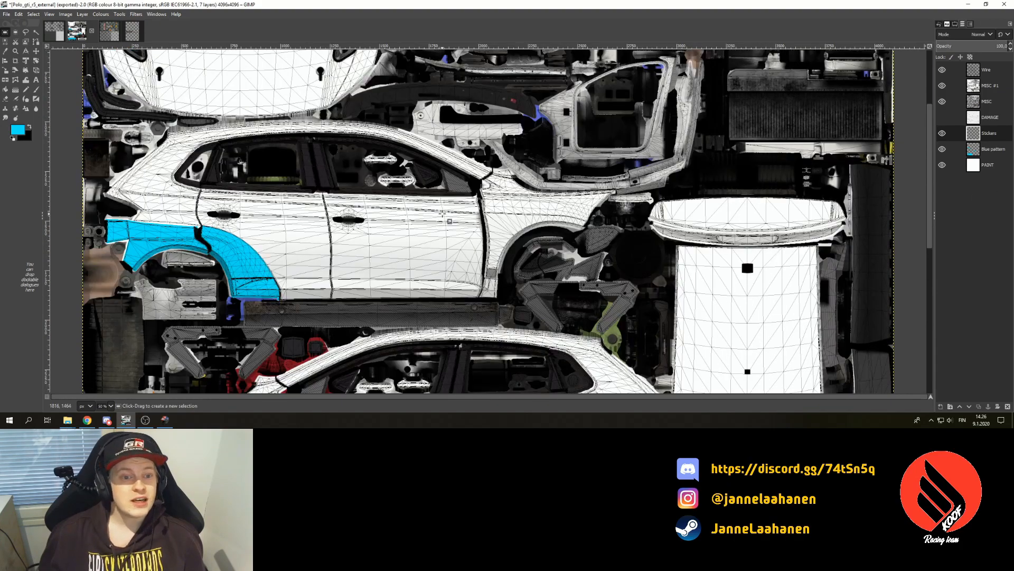
scroll(450, 221, up, 3)
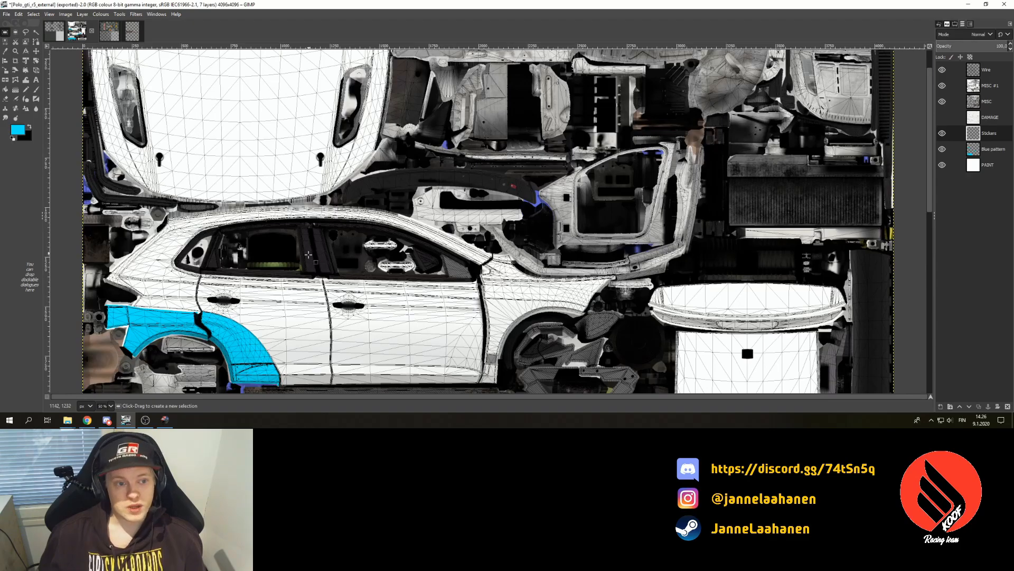
scroll(312, 251, down, 10)
scroll(347, 286, up, 6)
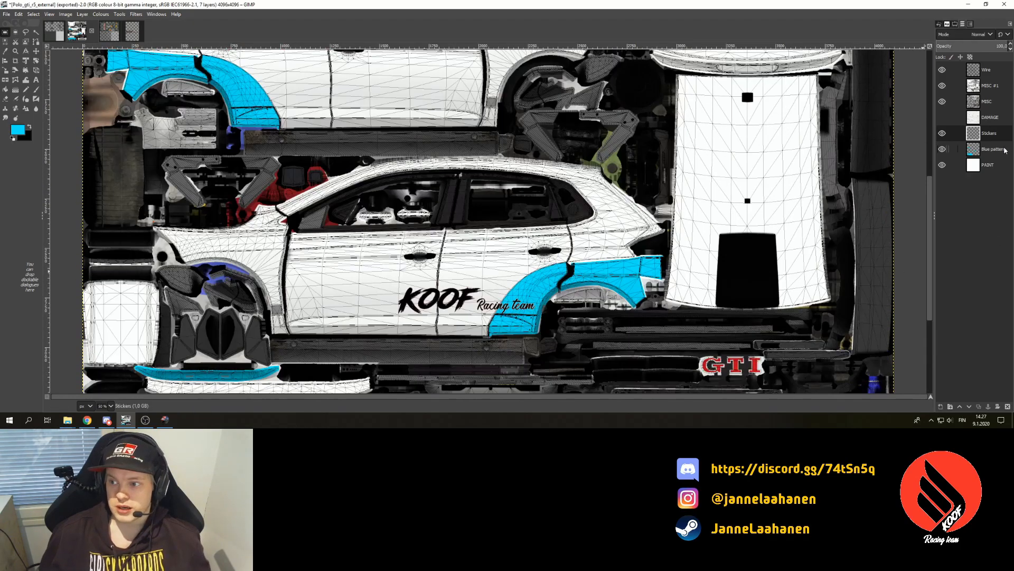
click(4, 32)
drag(373, 270, 556, 327)
key(ctrl+c)
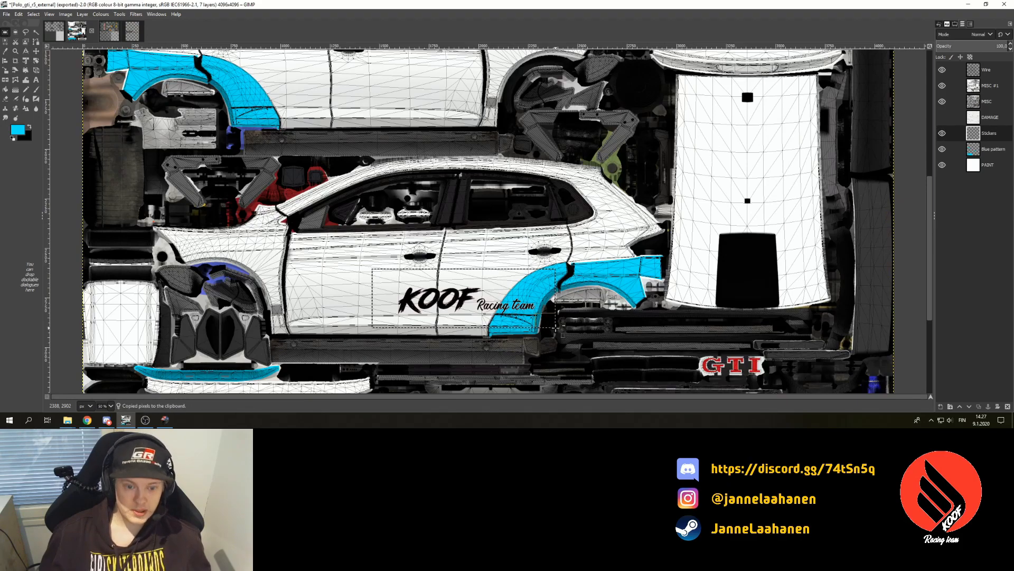
key(ctrl+v)
- Move the pasted logo onto the upper side panel, anchor it into Stickers, and zoom to 25%
click(36, 51)
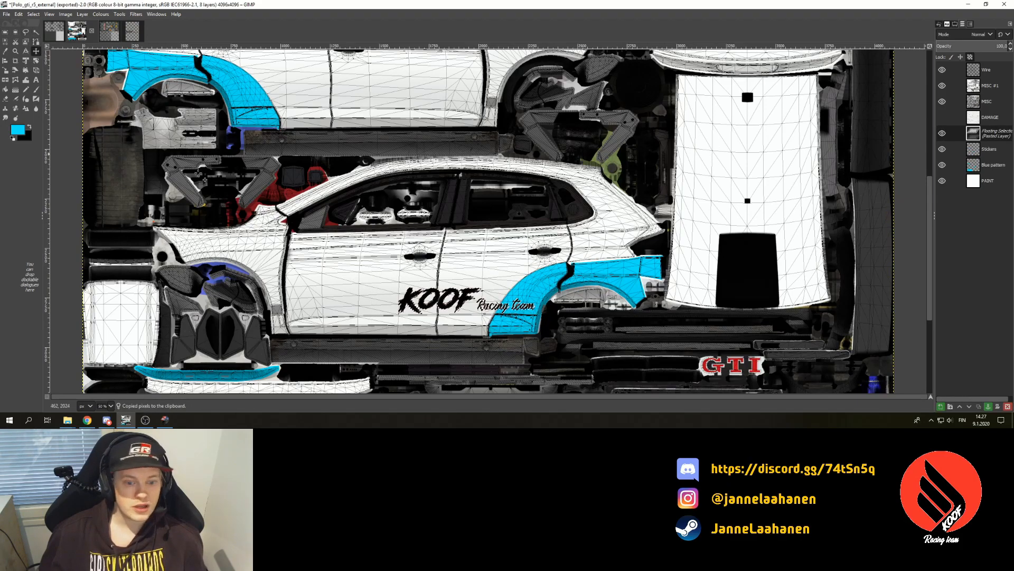
drag(439, 301, 278, 92)
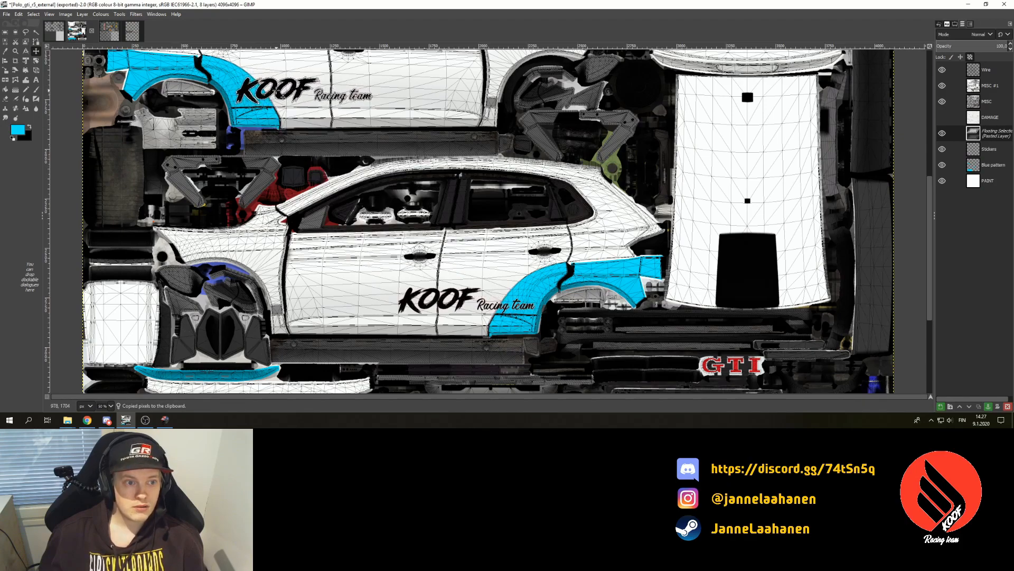
click(988, 406)
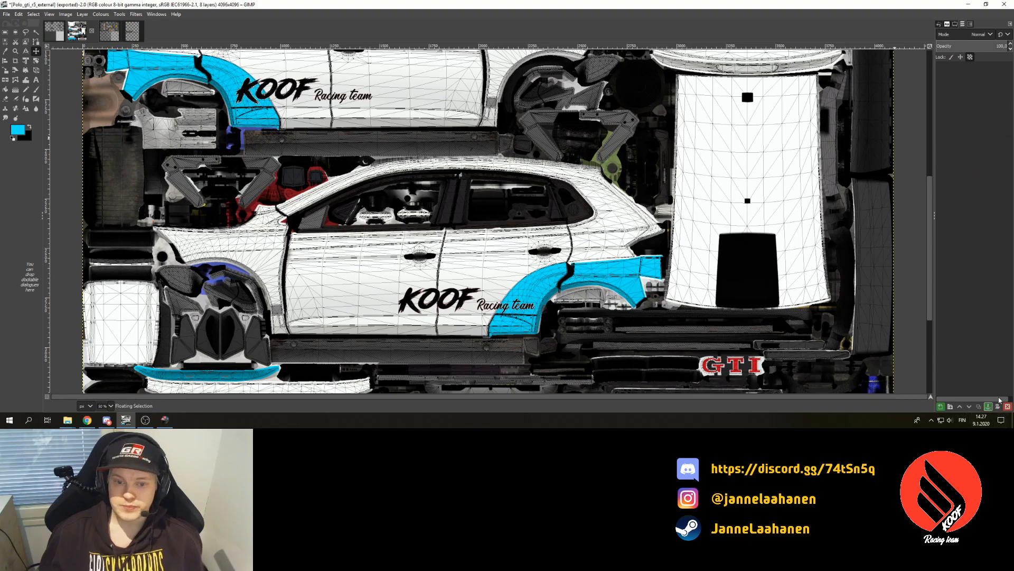
click(111, 406)
click(106, 374)
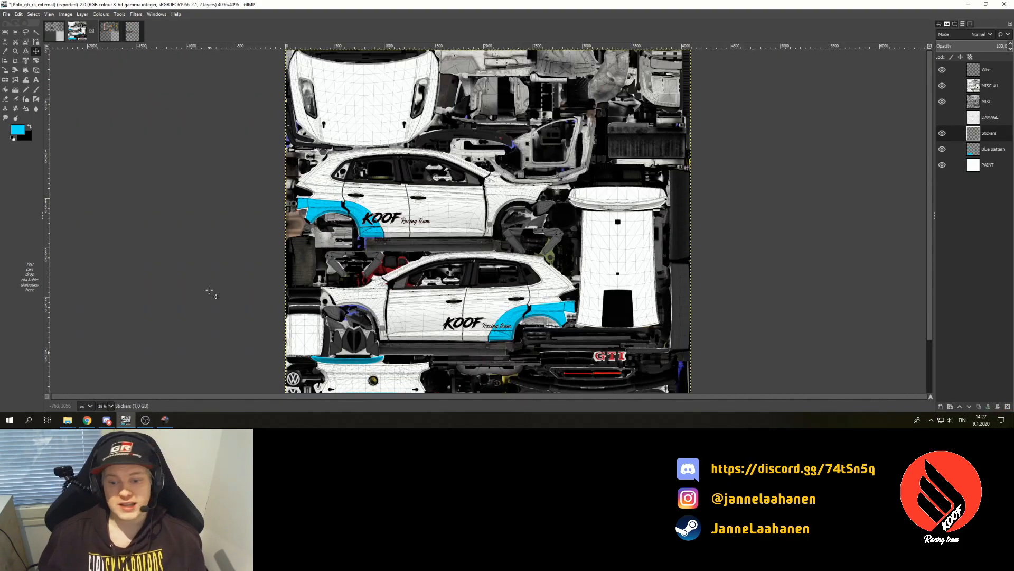
- Hide the Wire layer, merge all visible layers, then return to Richard Burns Rally
click(942, 71)
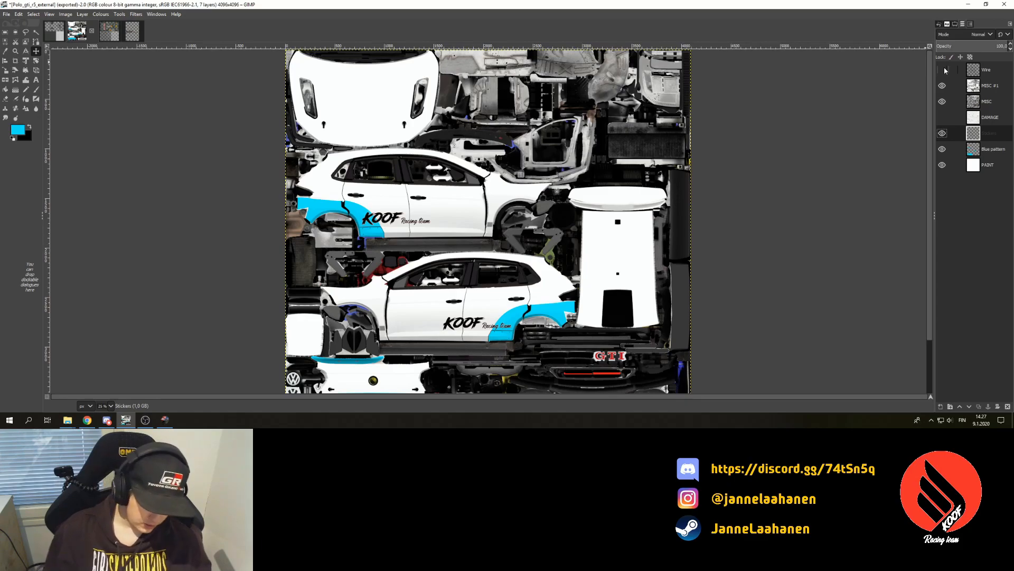
key(ctrl+m)
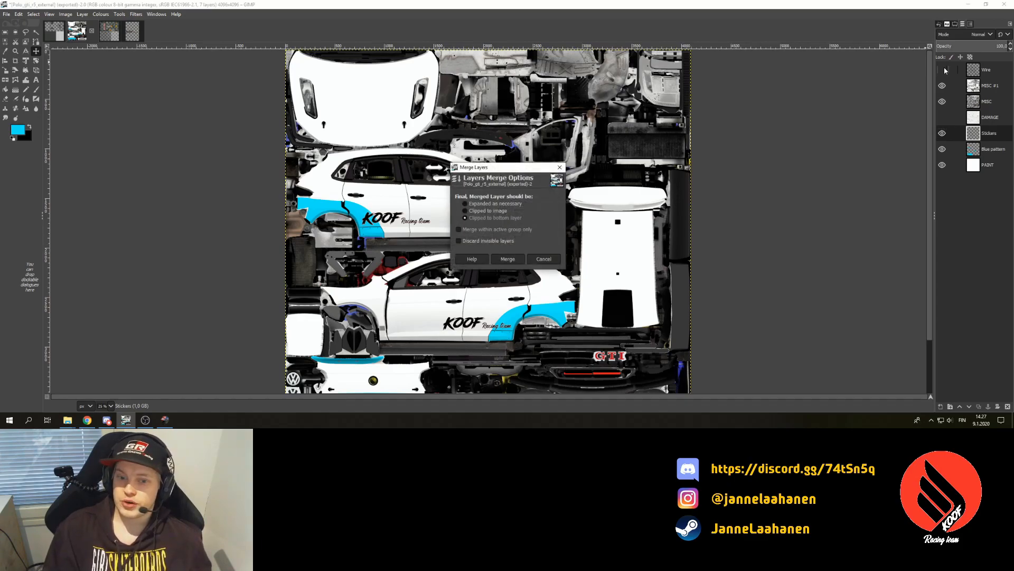
key(Return)
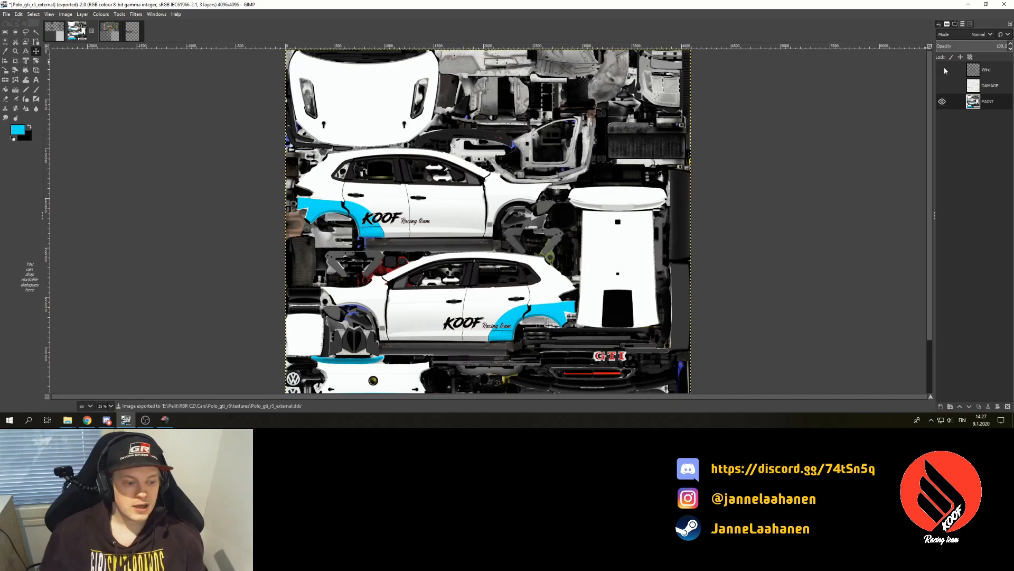
key(alt+Tab)
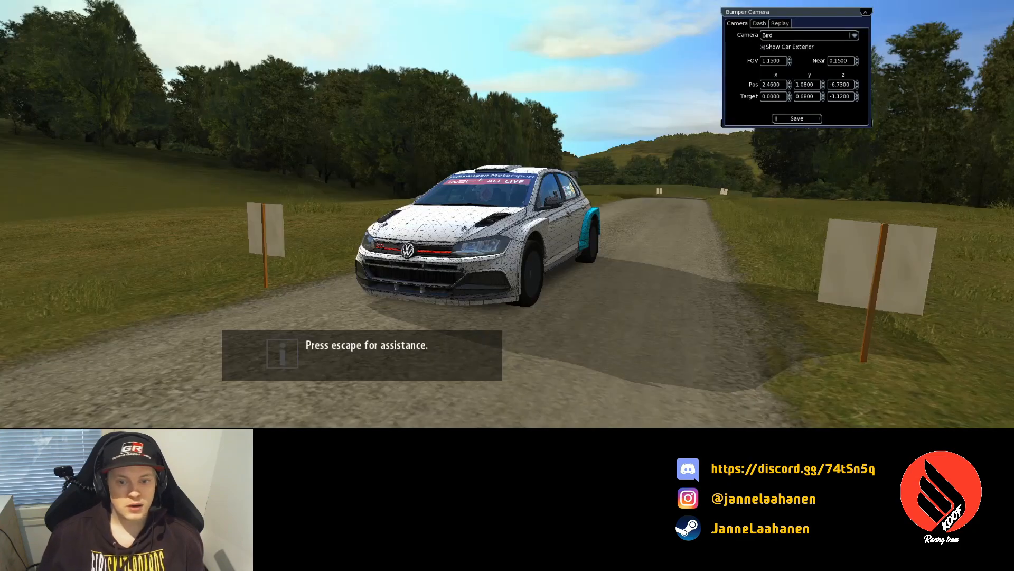
- Restart the stage so the new texture loads
key(Escape)
key(Up)
key(Up)
key(Up)
key(Return)
key(Return)
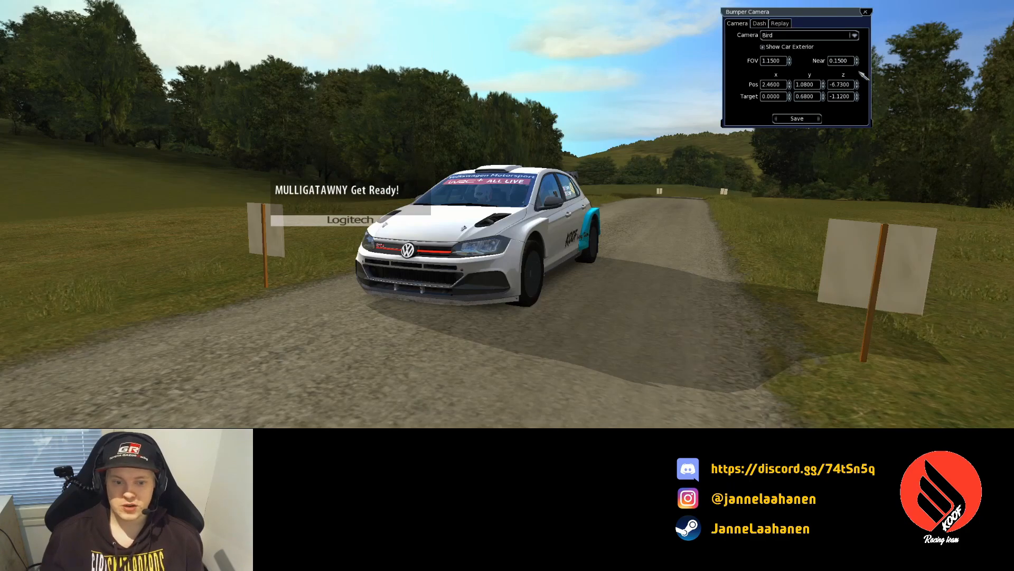
- Raise the Bumper Camera's Pos y to 1.2800 and reopen the pause menu
click(823, 82)
click(823, 83)
drag(823, 83, 790, 87)
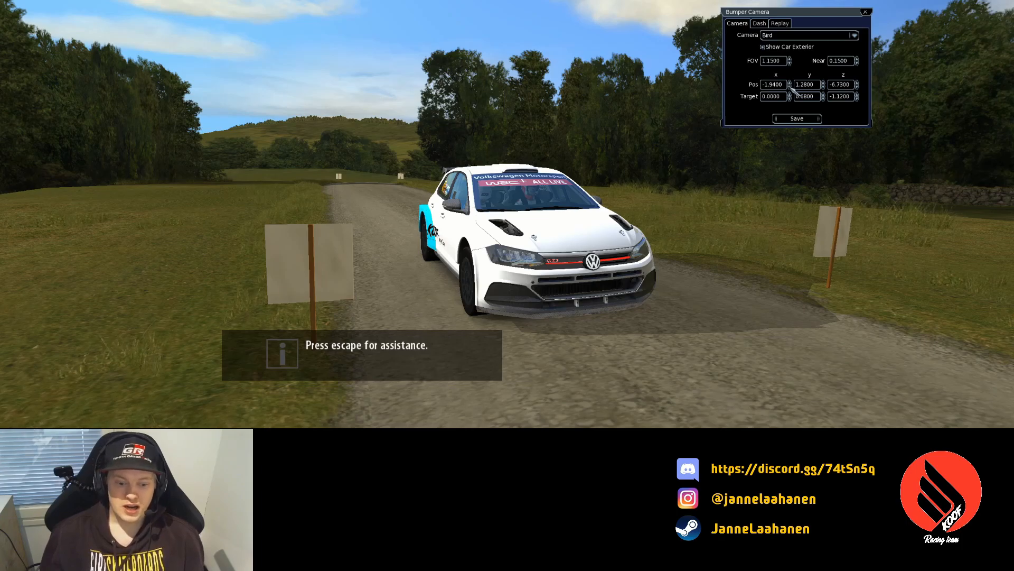
key(Escape)
- Restart the stage again
key(Down)
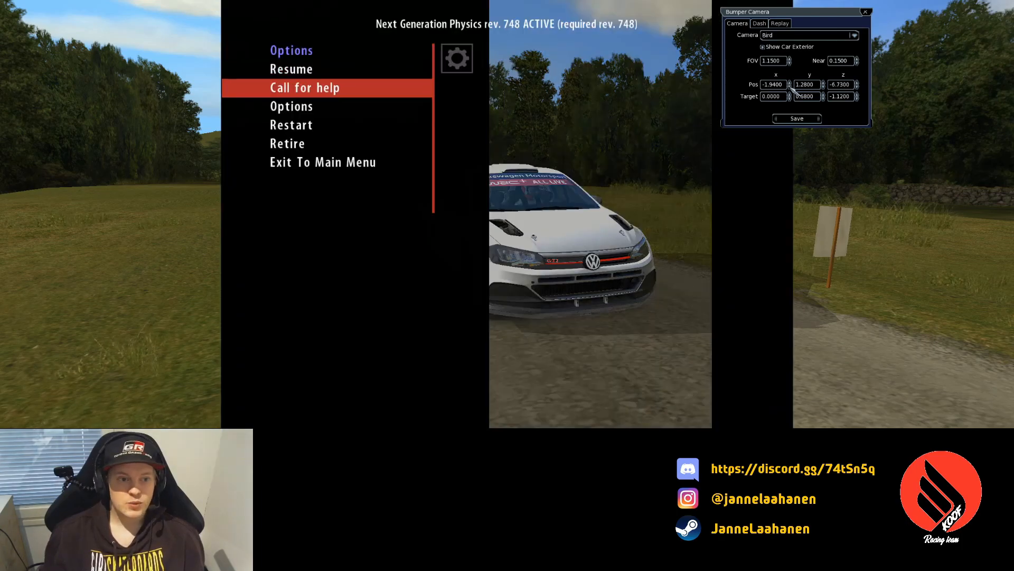
key(Down)
key(Down)
key(Return)
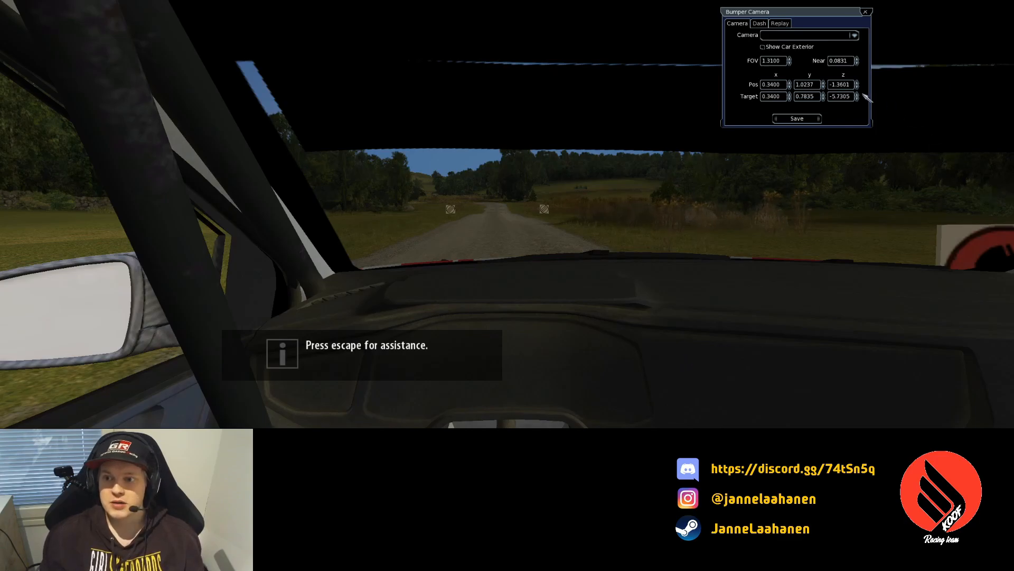
- Move the camera out with Pos x, show the car exterior, and raise Target z to -1.7805 for a side view
click(790, 82)
drag(789, 82, 790, 82)
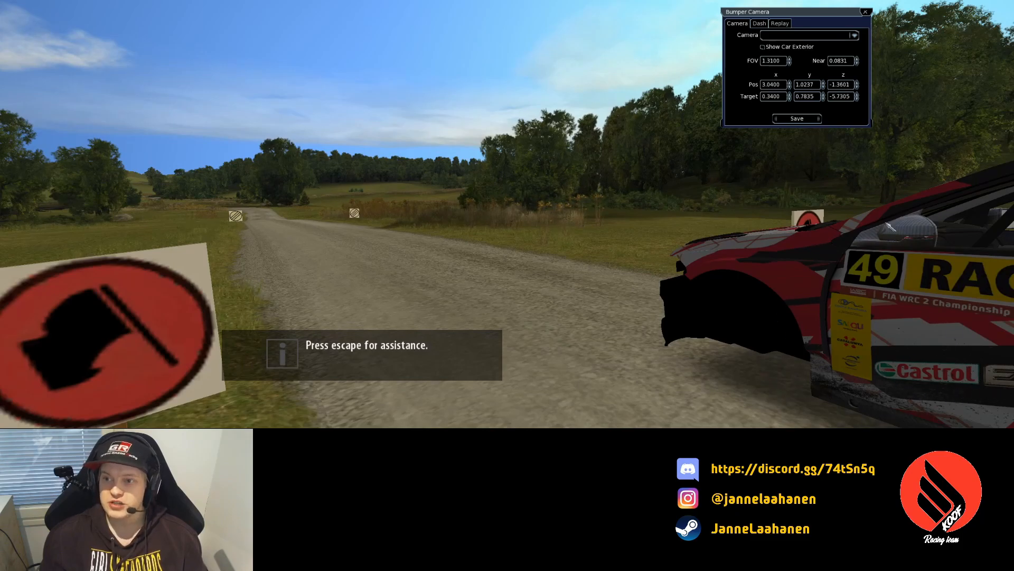
click(804, 47)
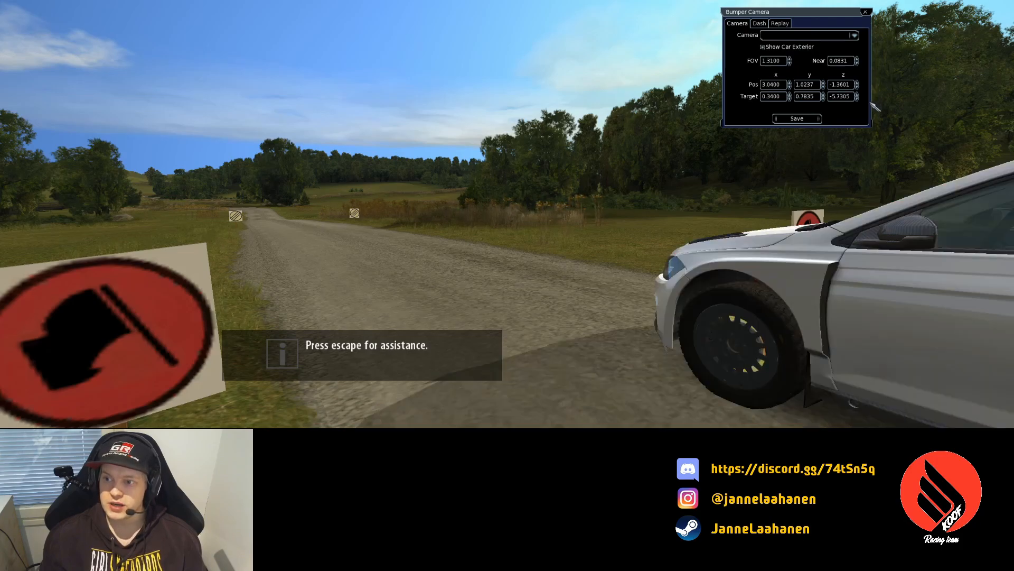
click(857, 94)
click(858, 95)
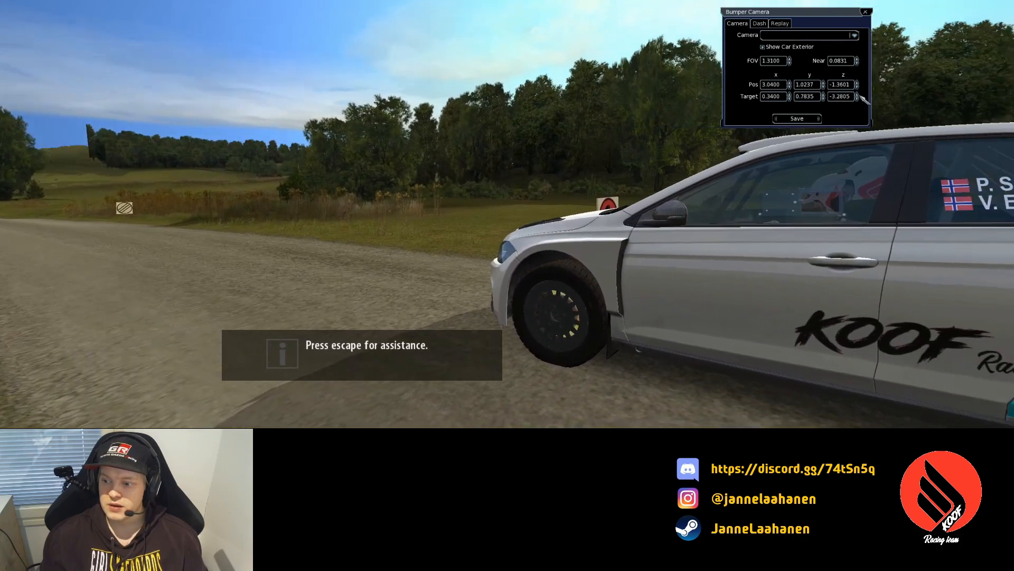
click(858, 94)
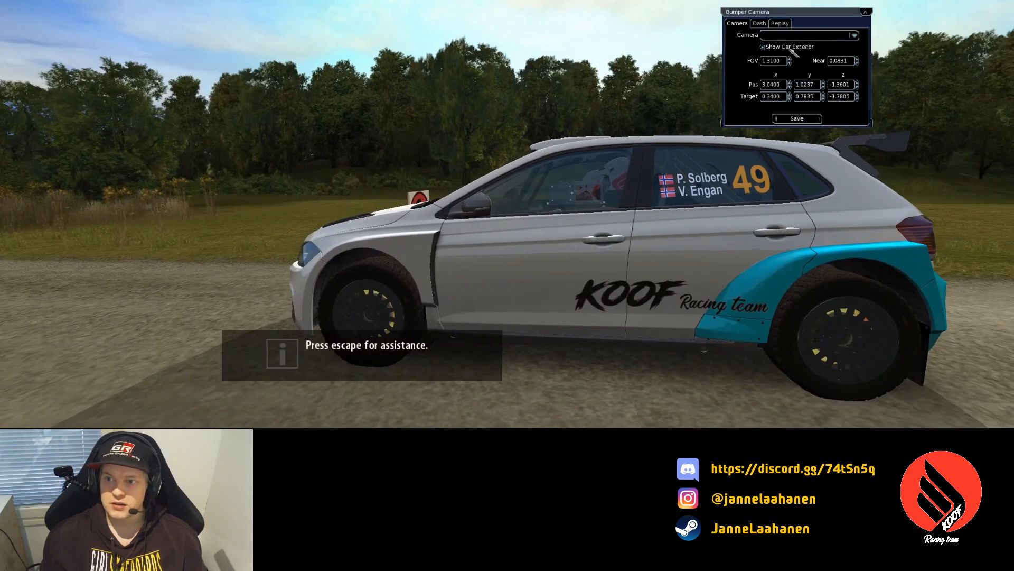
click(791, 47)
click(790, 48)
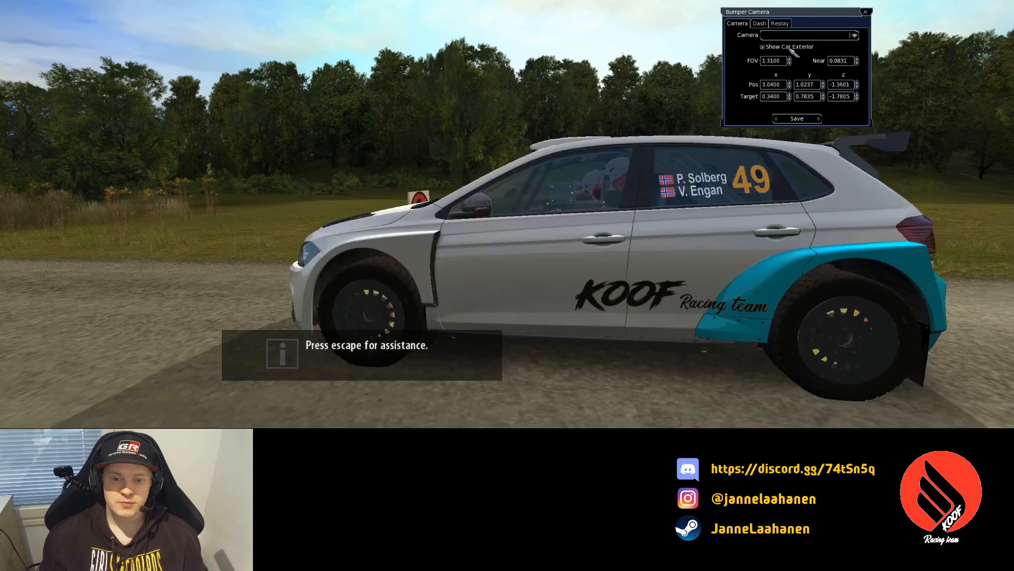
key(alt+Tab)
key(alt+Tab)
key(alt+Tab)
key(alt+Tab)
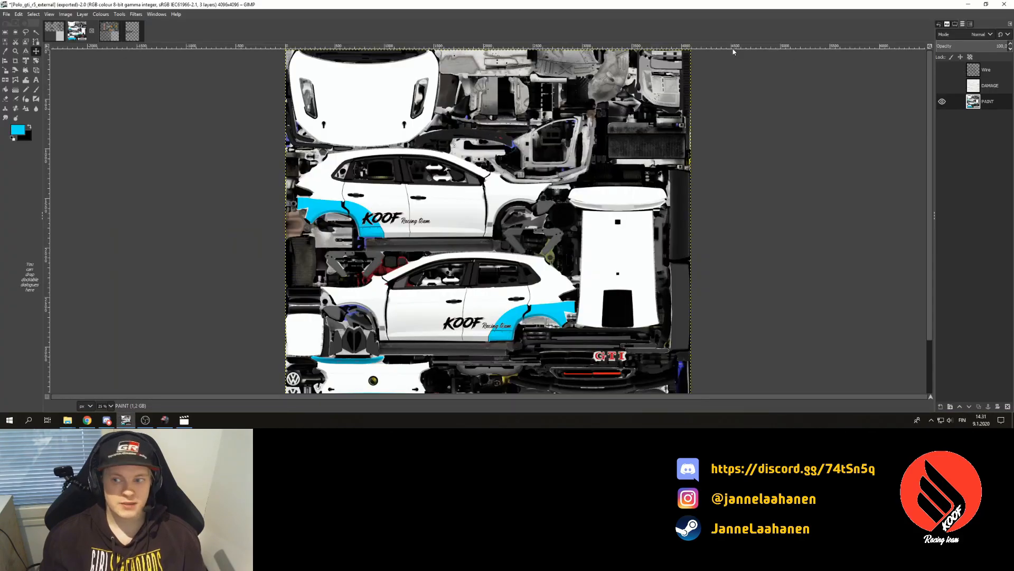
- Export over Polo_gti_r5_internal_ext.dds, replacing it, with BC3 / DXT5 and generated mipmaps
click(6, 14)
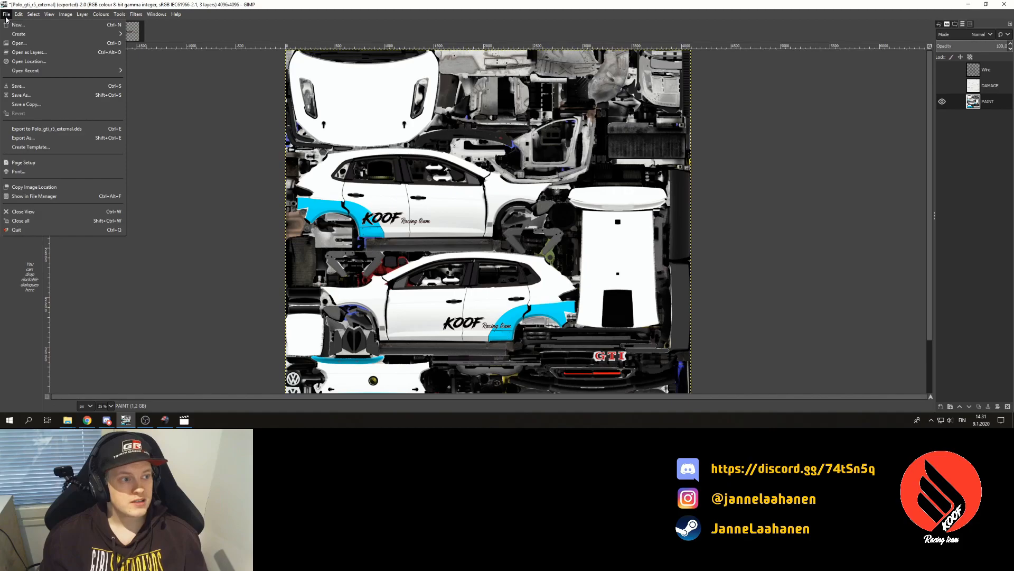
click(35, 138)
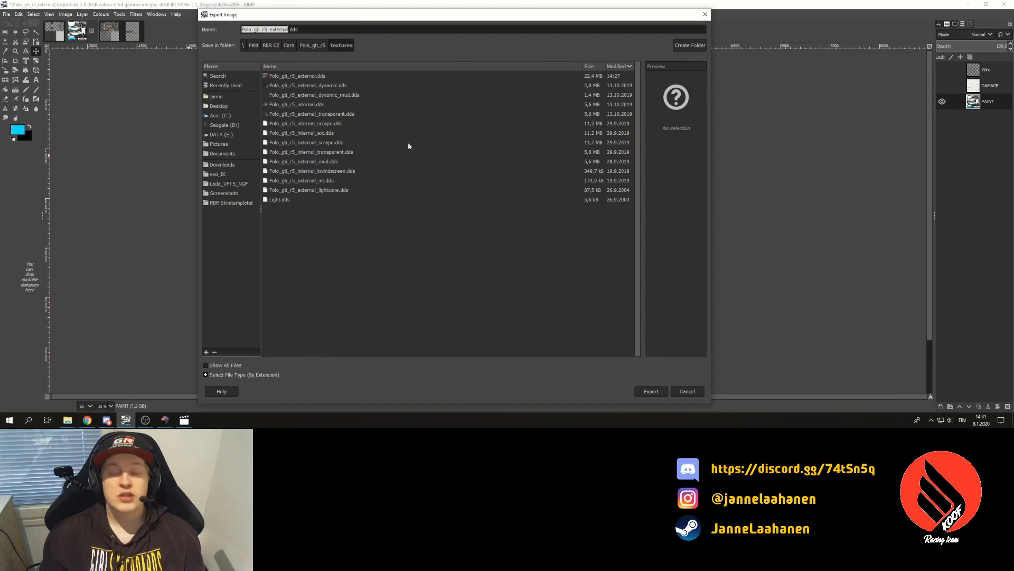
click(345, 106)
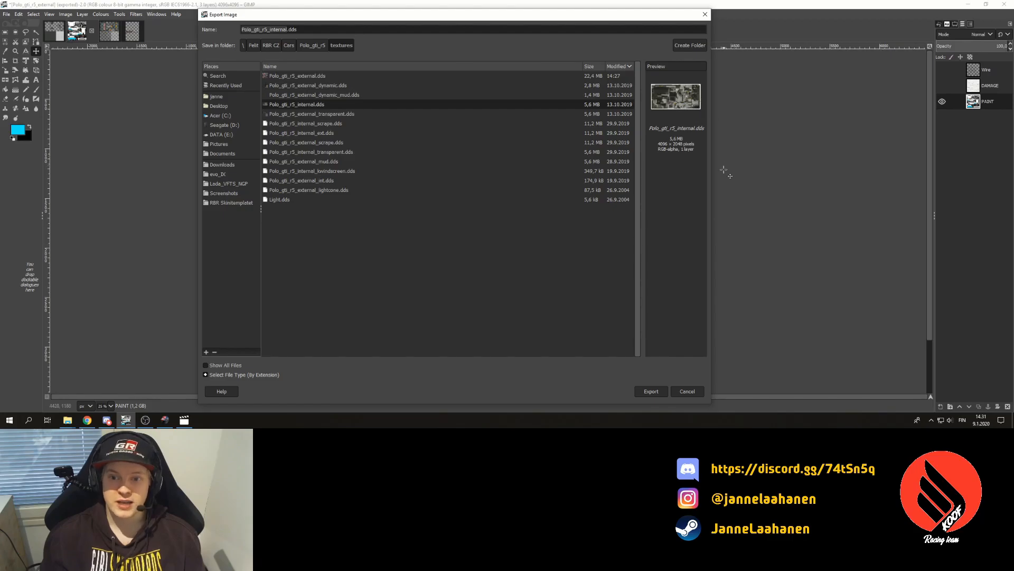
click(437, 133)
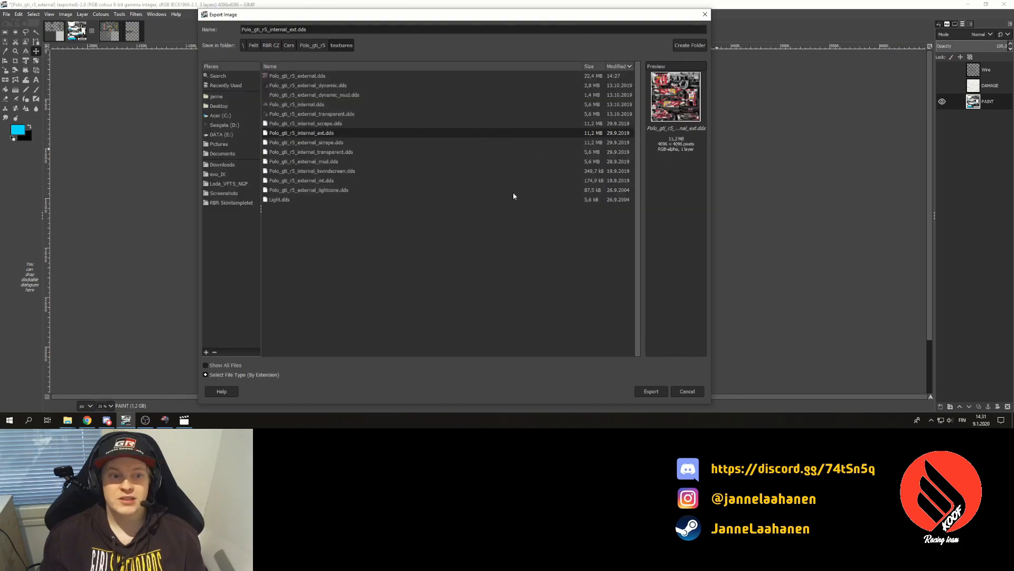
click(652, 390)
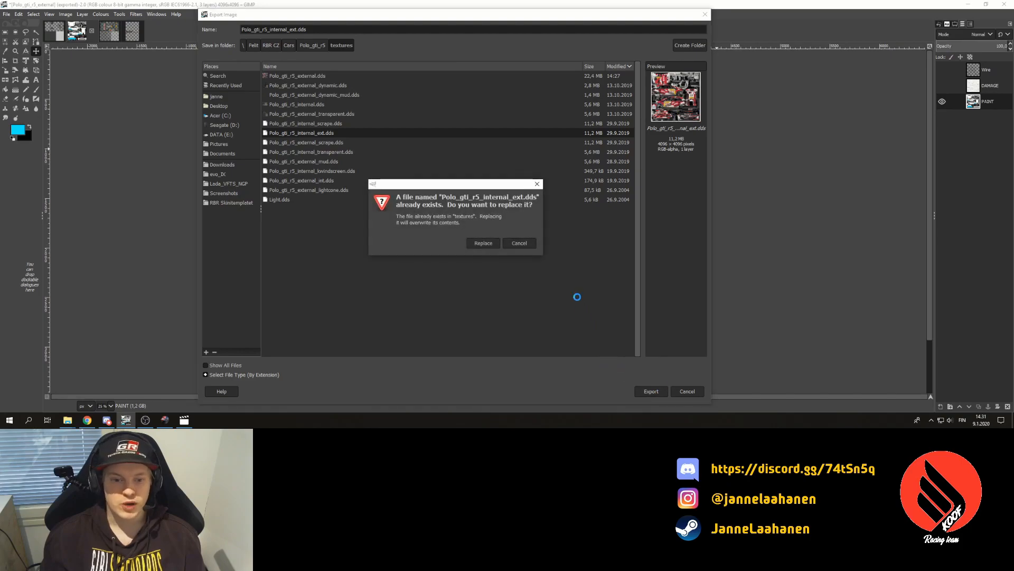
click(486, 243)
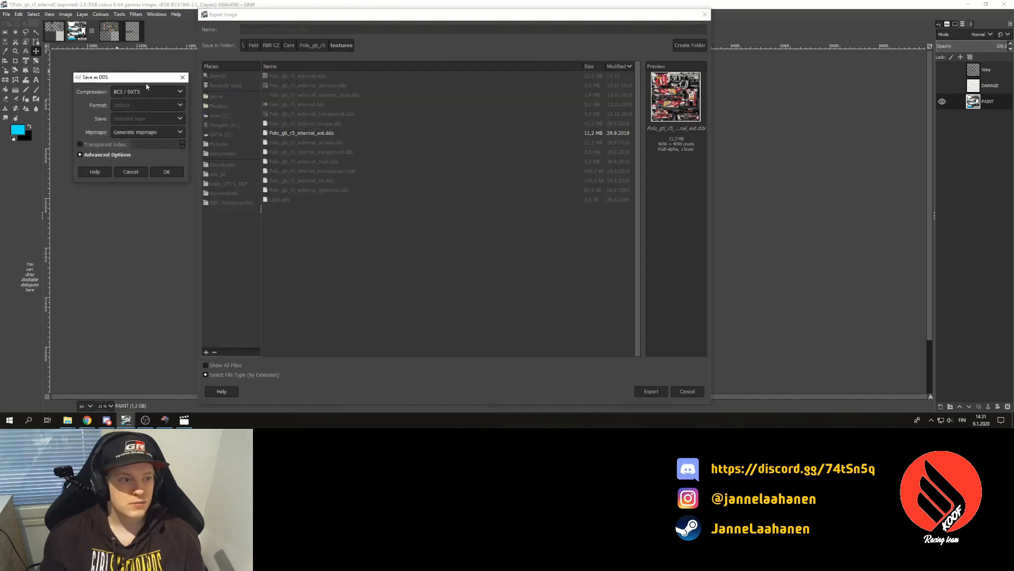
click(172, 174)
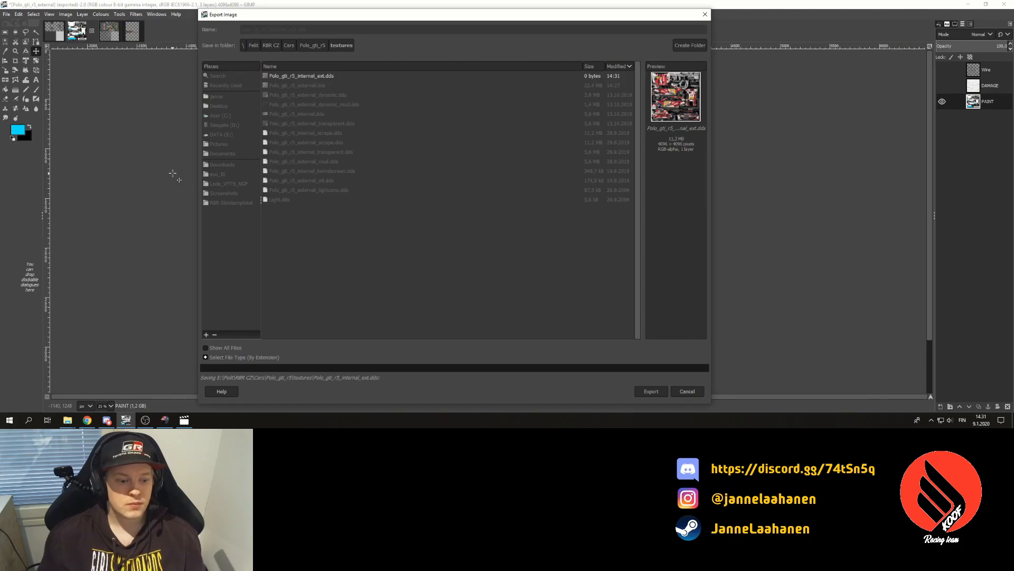
key(alt+Tab)
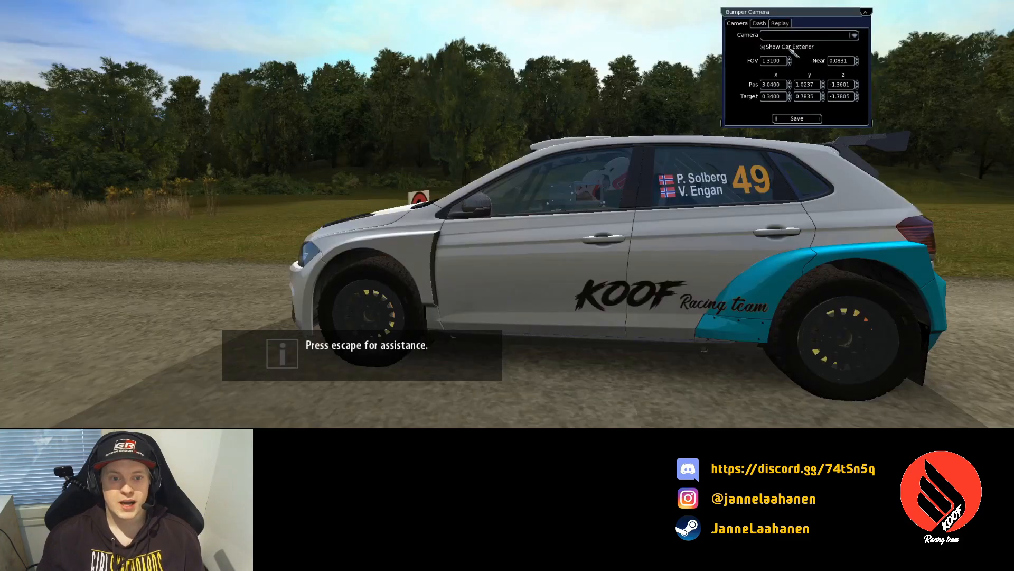
- Restart the stage to reload the updated texture
key(Escape)
key(Up)
key(Up)
key(Up)
key(Return)
key(Up)
key(Return)
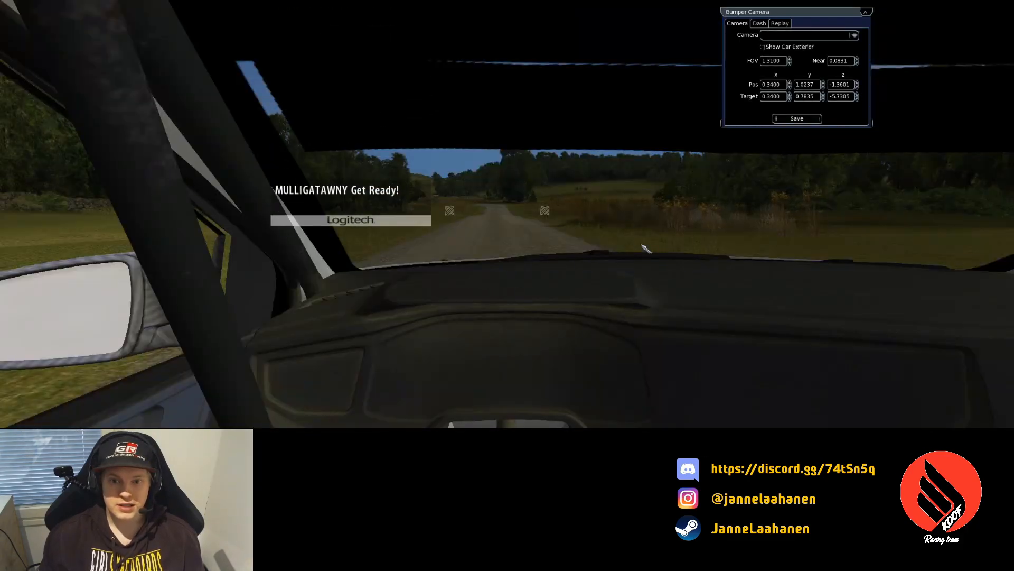
- Use the Bird camera to toggle Show Car Exterior repeatedly, then switch to the in-car camera
click(855, 36)
click(792, 50)
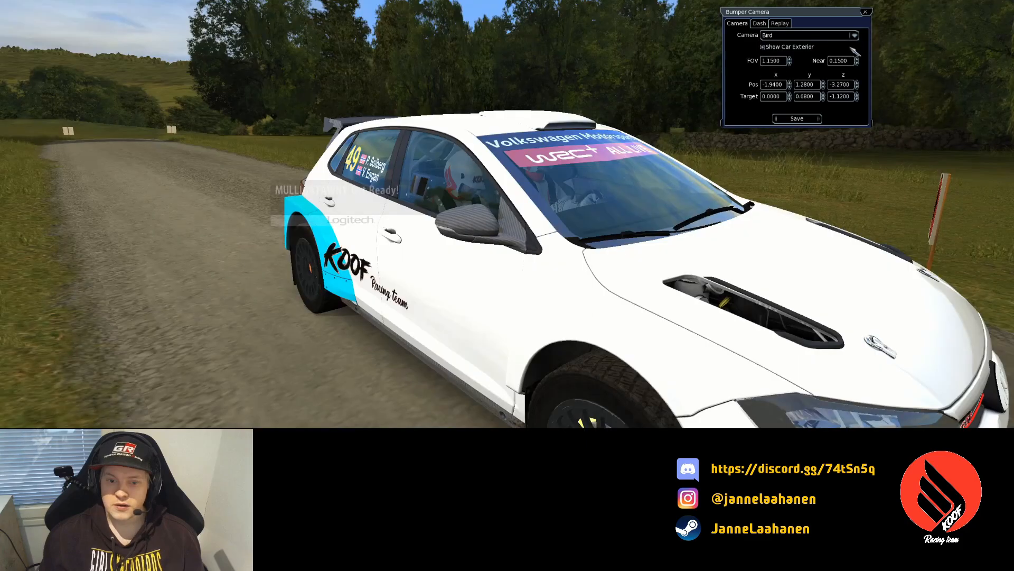
click(785, 47)
click(786, 47)
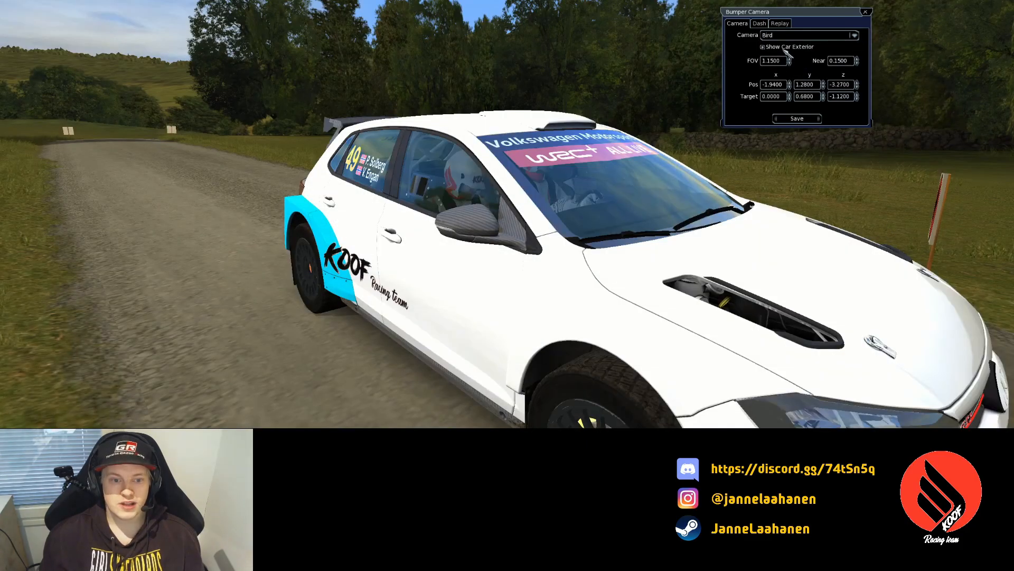
click(785, 48)
click(785, 48)
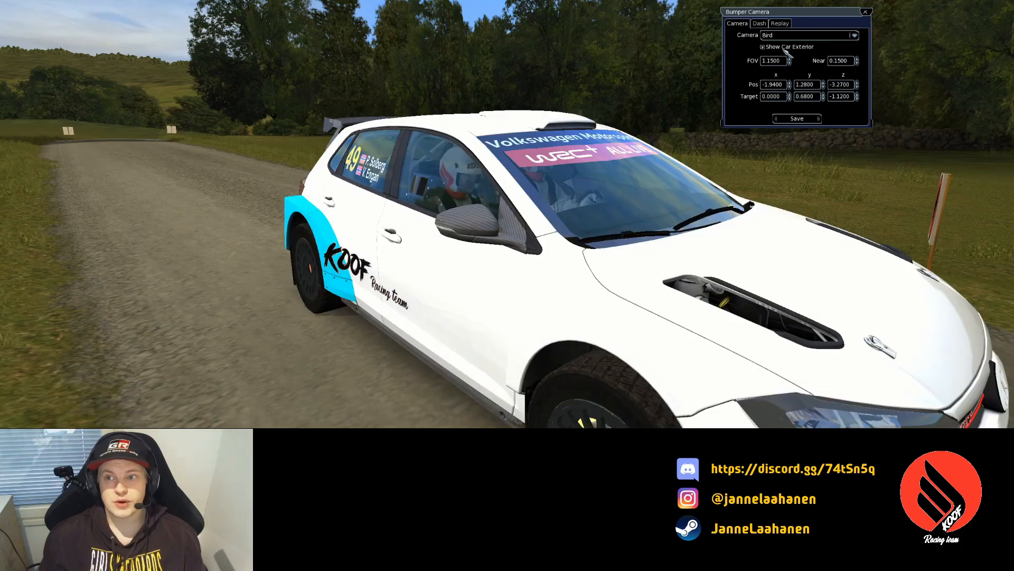
click(787, 53)
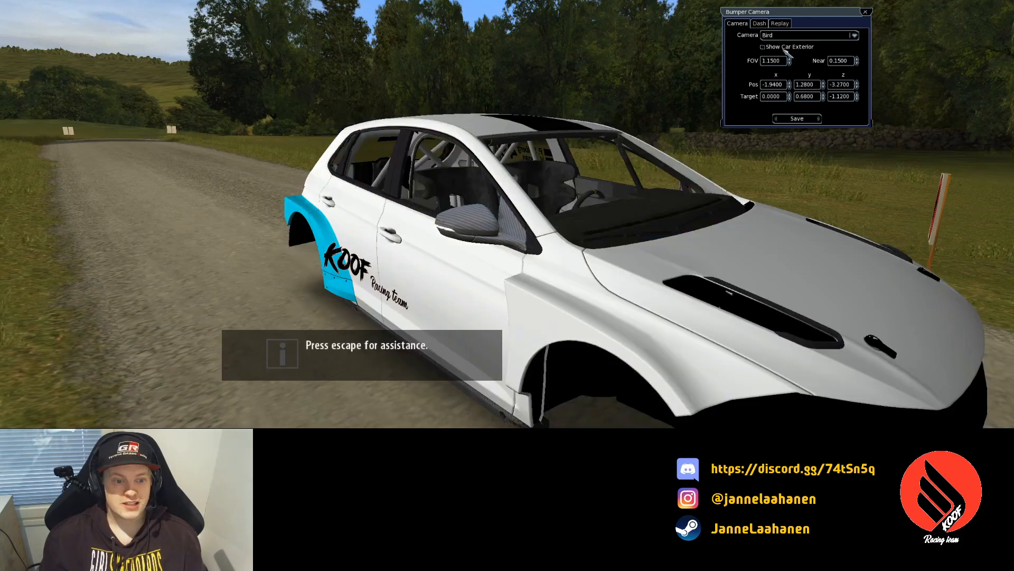
click(787, 53)
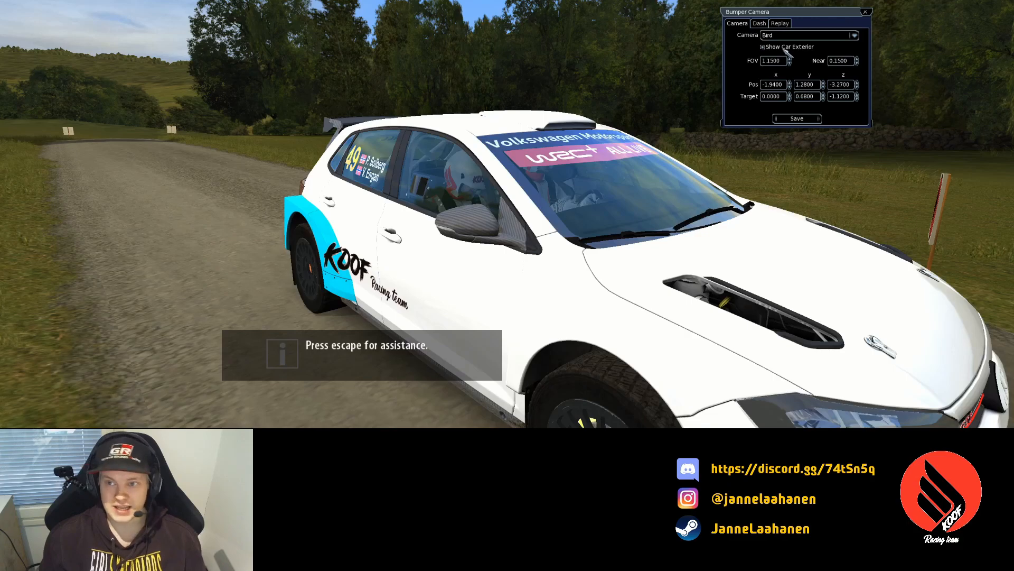
click(792, 35)
click(803, 59)
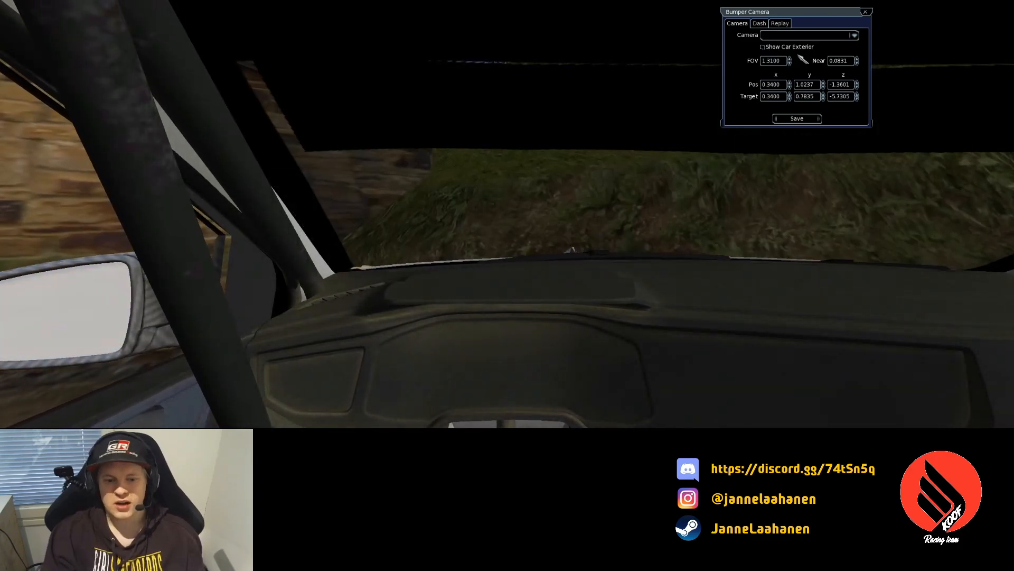
- Call for help from the pause menu to recover the car onto the road
key(Escape)
key(Down)
key(Return)
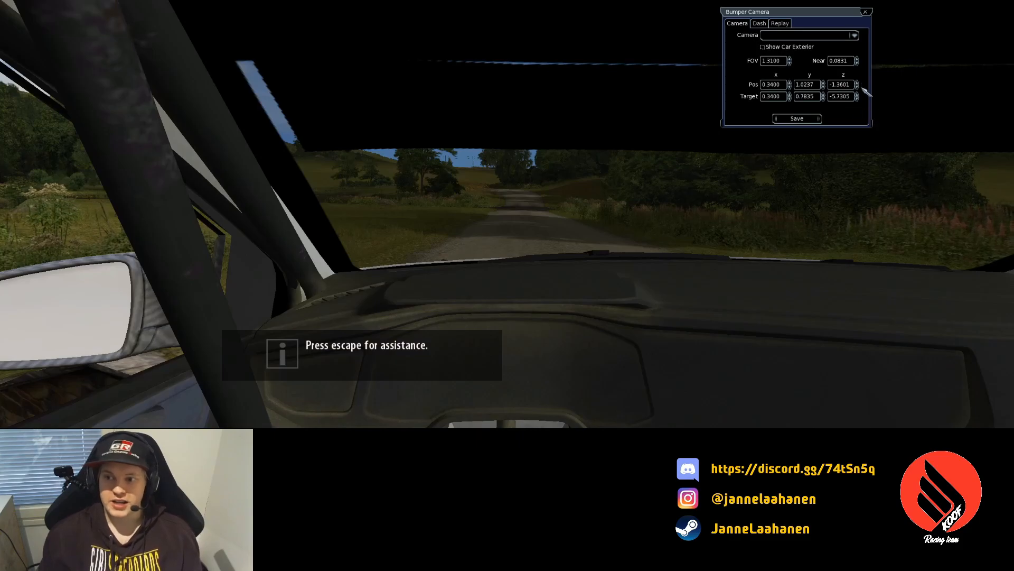
- Switch to the Bird camera, increase Pos z to pull it back, then go to GIMP
click(854, 35)
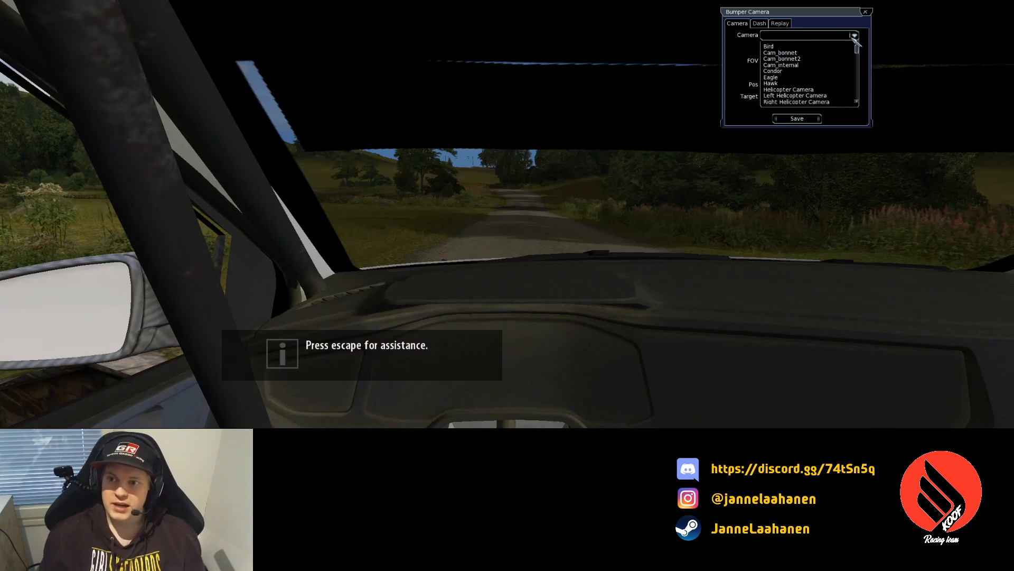
click(847, 47)
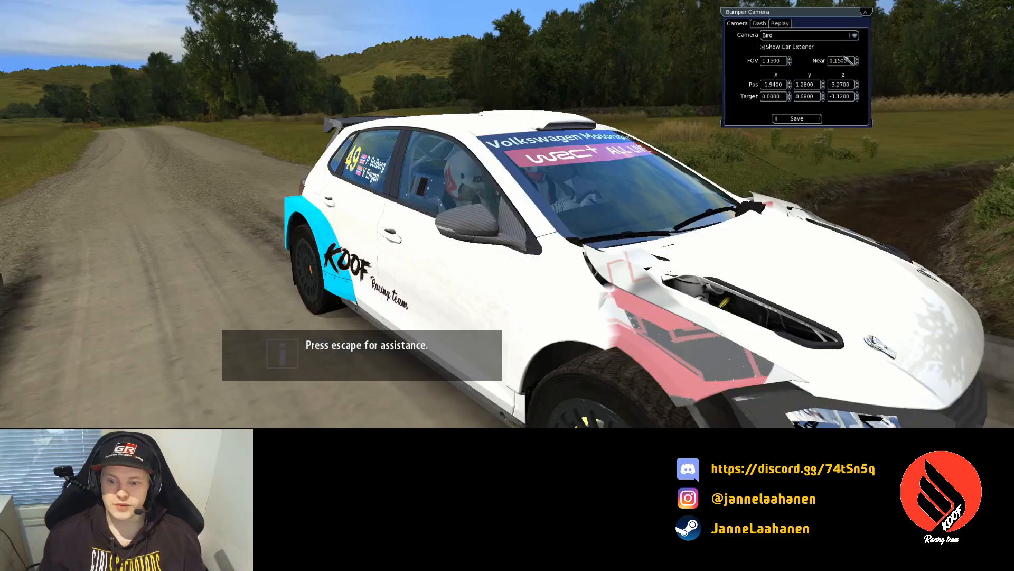
click(857, 87)
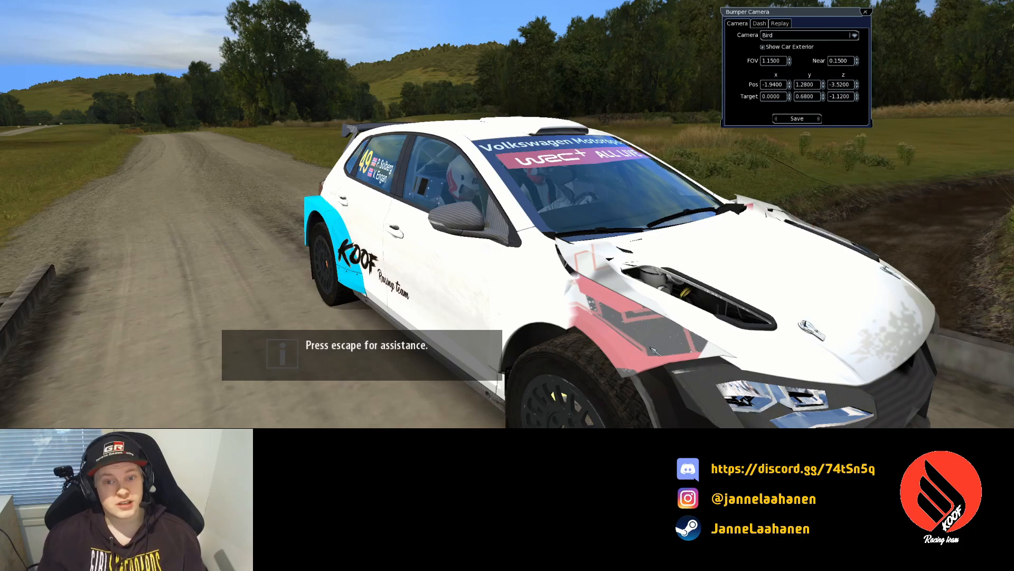
key(alt+Tab)
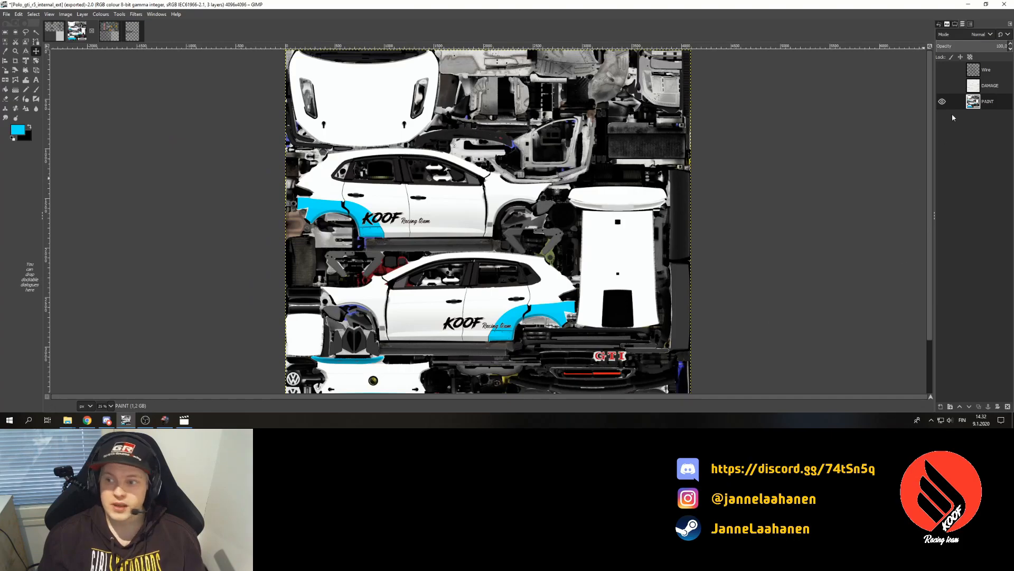
- Make the DAMAGE layer visible and merge the visible layers
click(942, 86)
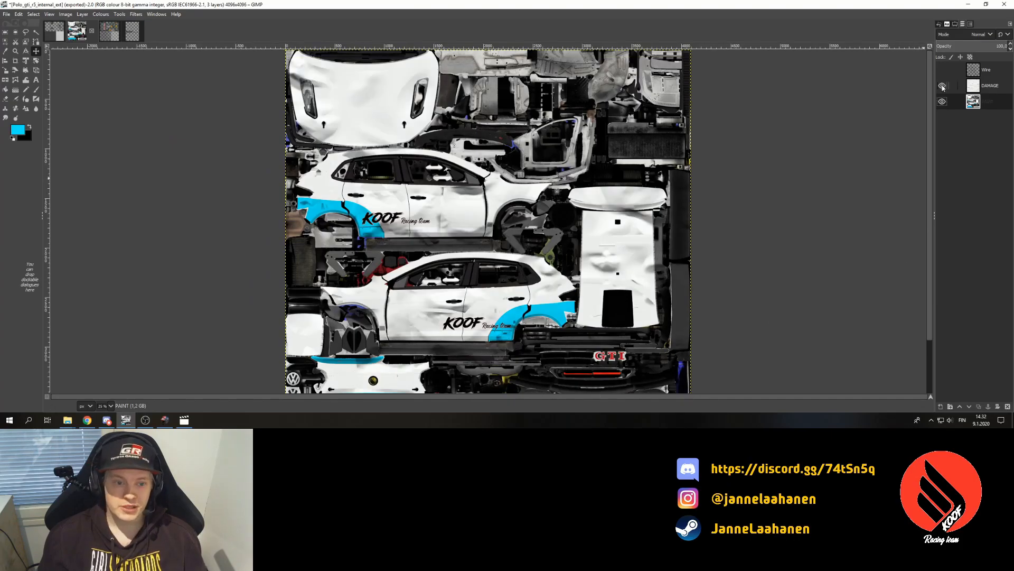
key(ctrl+m)
key(Return)
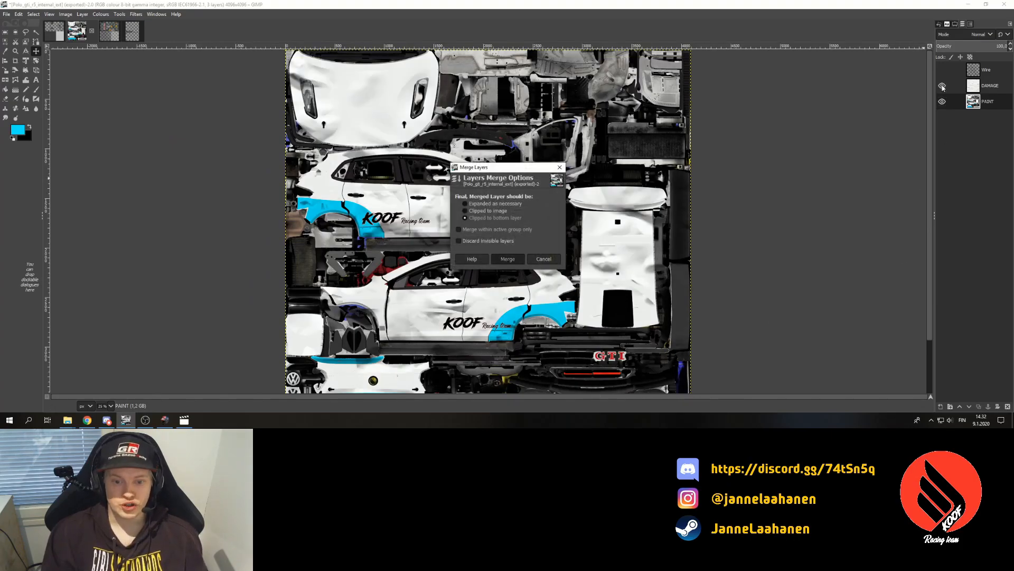
- Export over Polo_gti_r5_external_scrape.dds with the DDS defaults, then return to the game
click(7, 14)
click(49, 138)
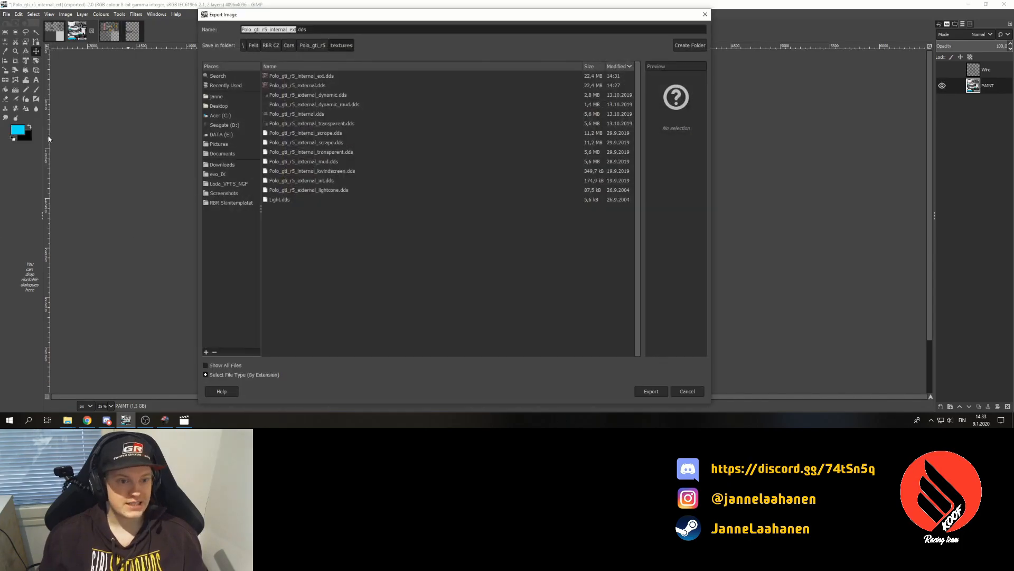
click(299, 144)
click(670, 142)
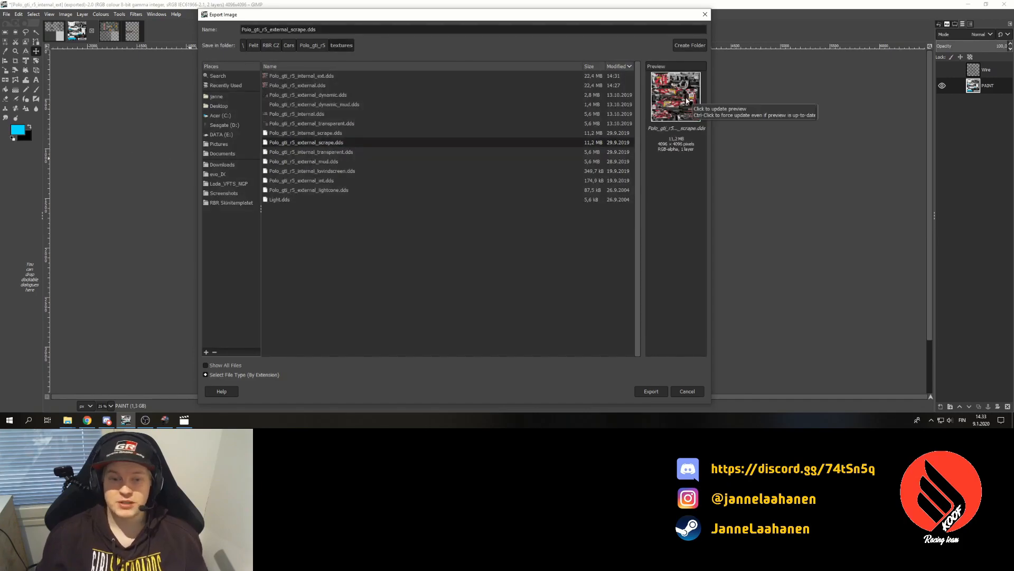
click(652, 392)
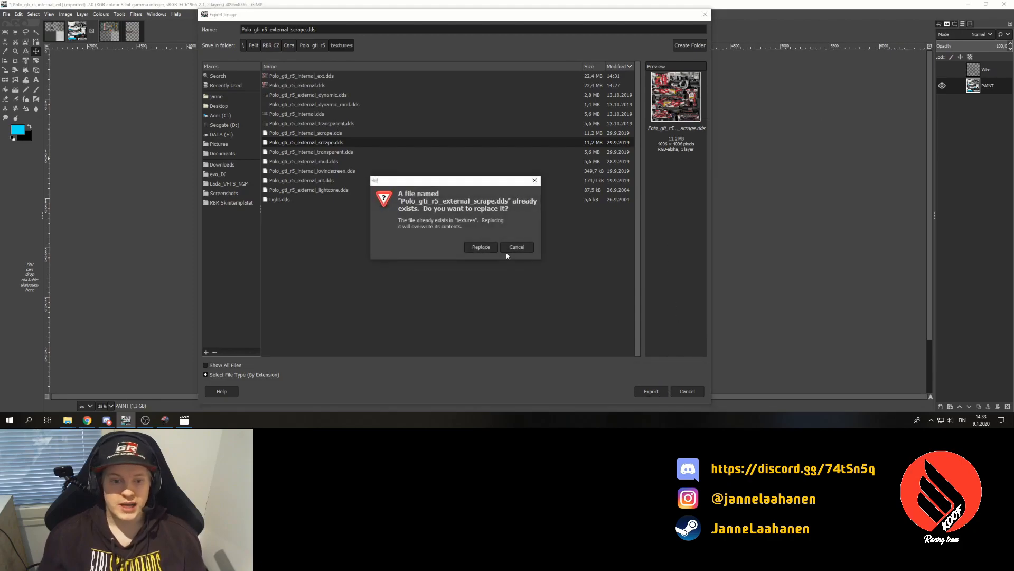
click(479, 248)
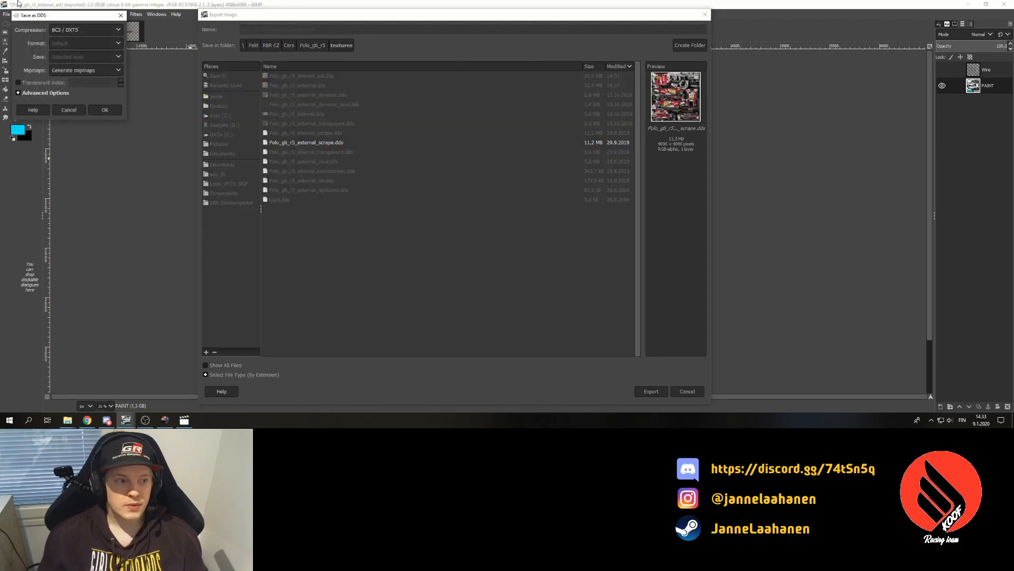
click(105, 110)
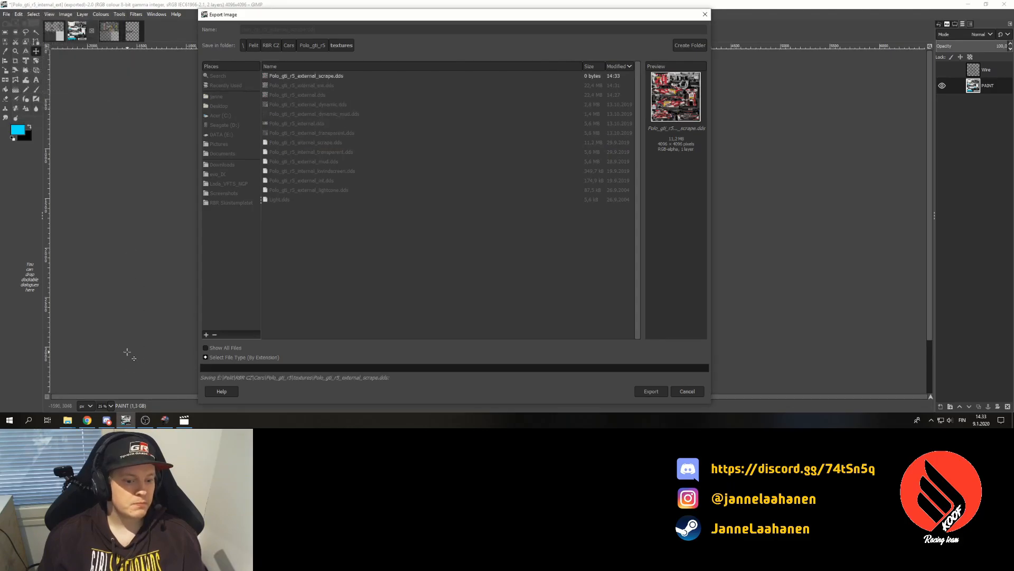
click(165, 420)
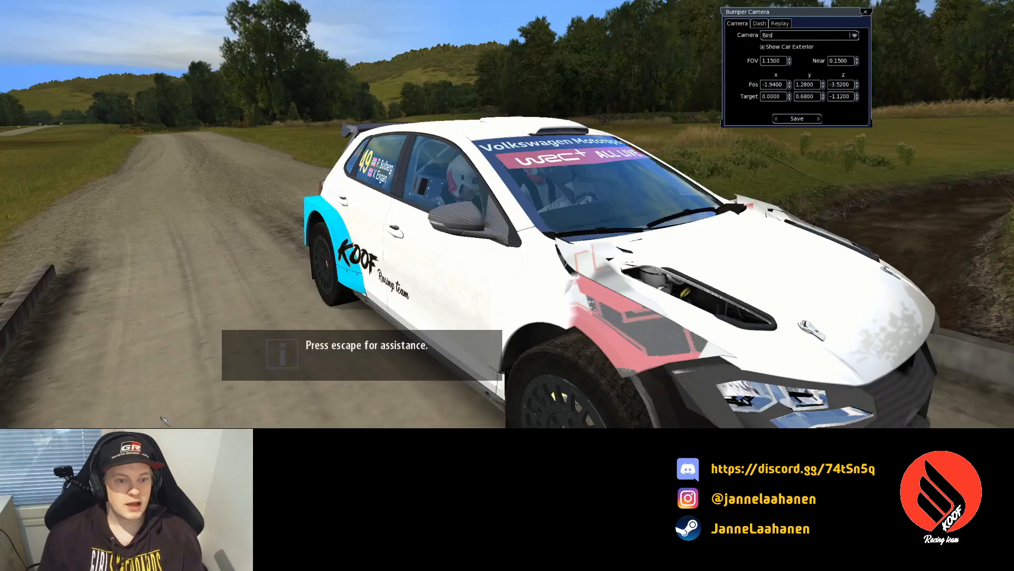
- Restart the stage with Yes, then choose the in-car camera from the Camera dropdown
key(Escape)
key(Down)
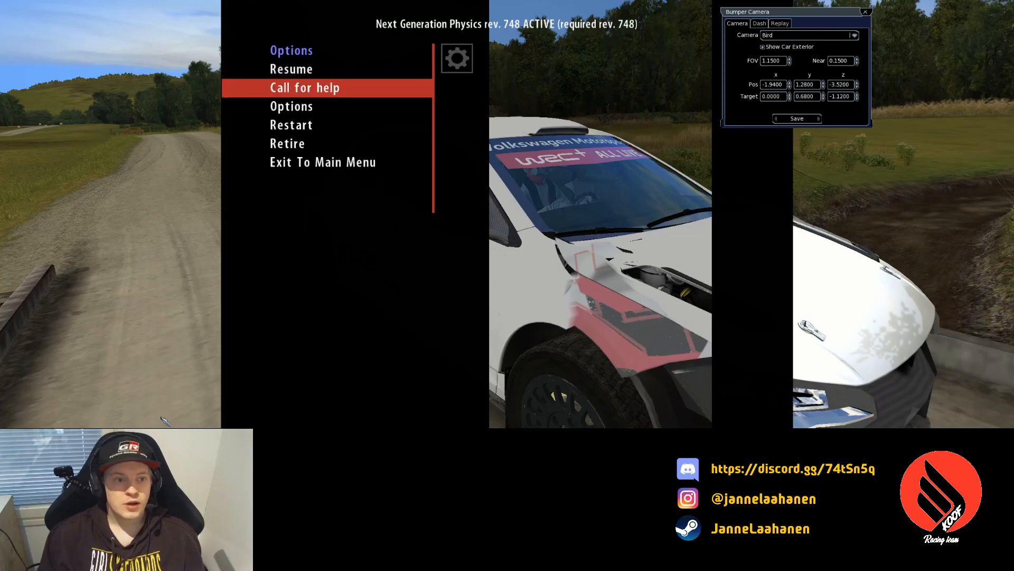
key(Down)
key(Down)
key(Return)
key(Up)
key(Return)
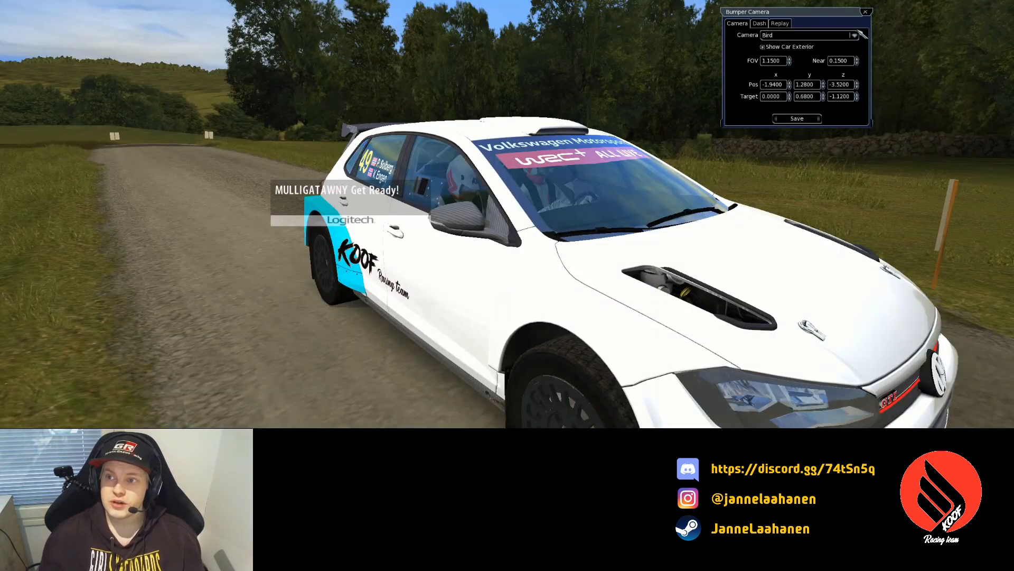
click(863, 35)
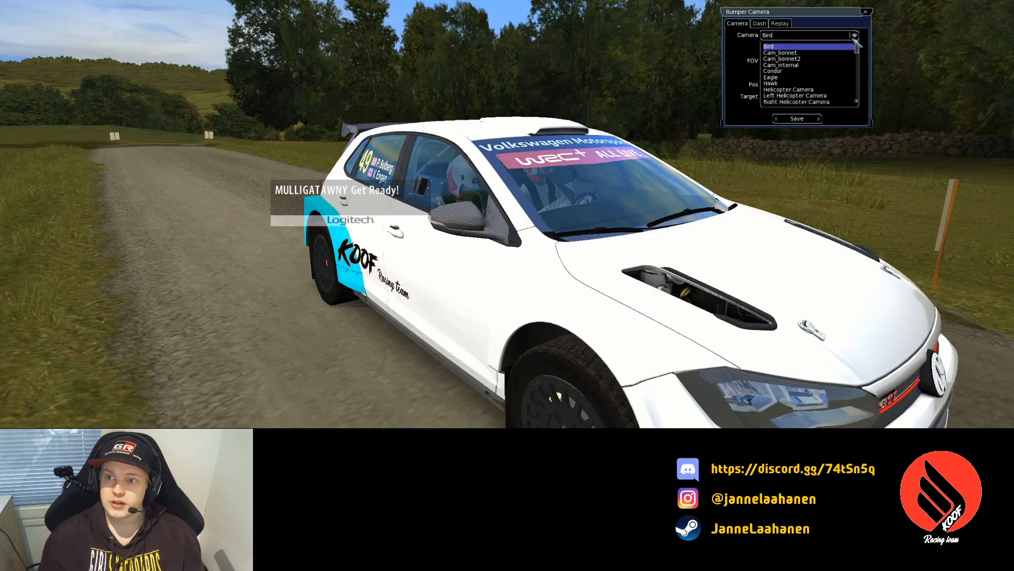
click(848, 60)
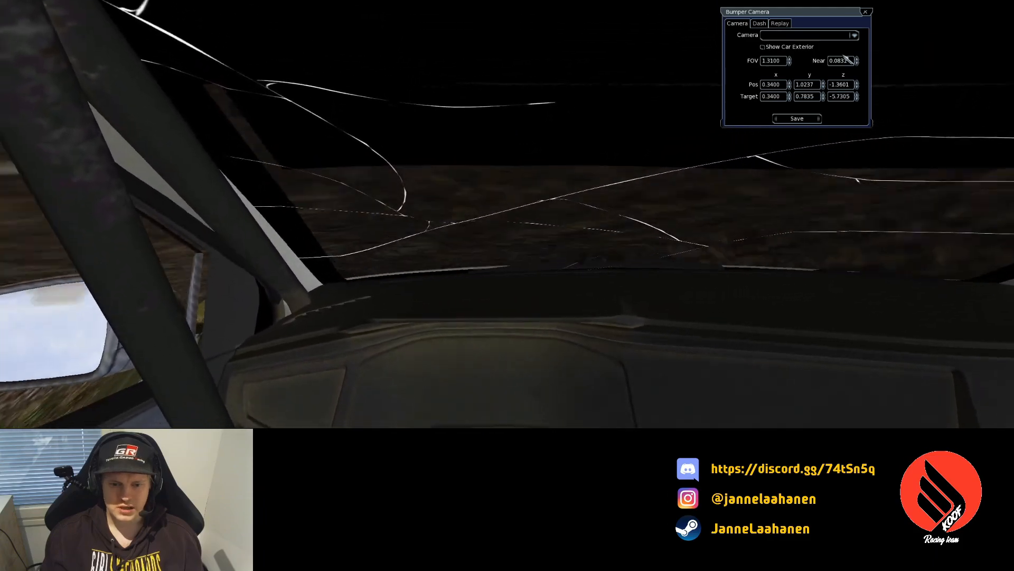
- Call for help from the pause menu to put the Polo back on the road
key(Escape)
key(Down)
key(Return)
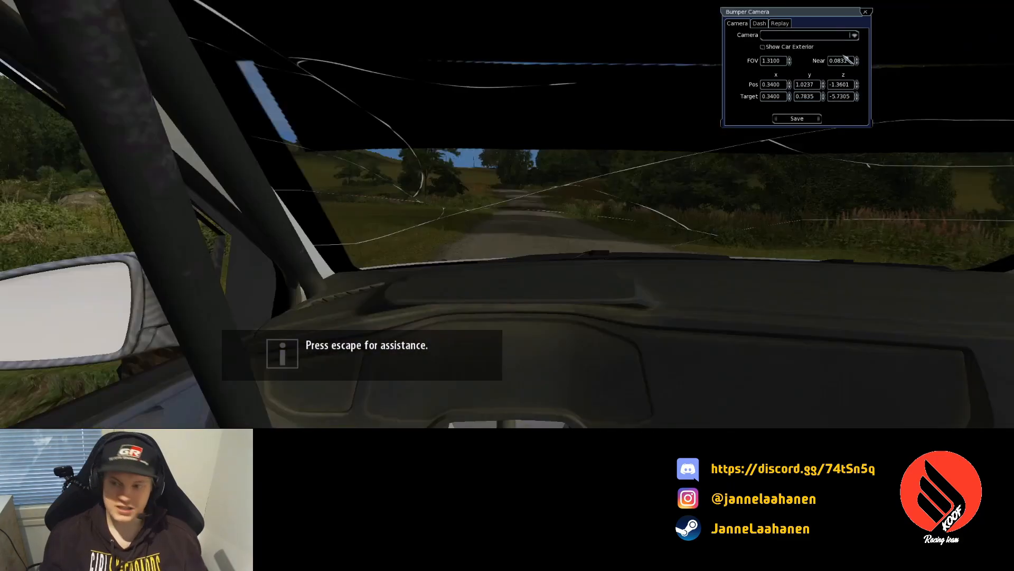
- View the damaged livery from a raised Bird camera, toggling the car exterior off and on, then return to GIMP
click(854, 34)
click(792, 49)
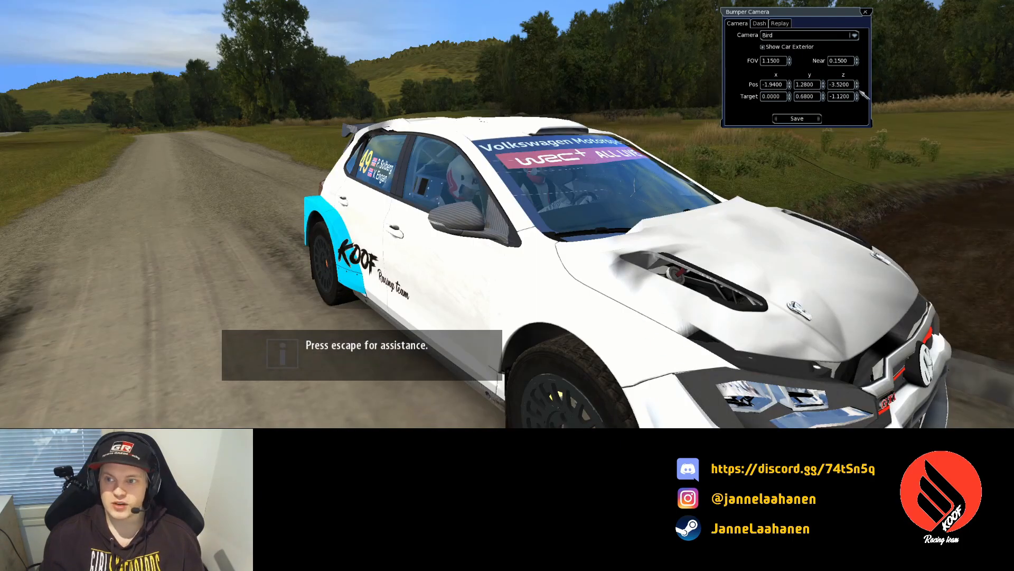
click(824, 83)
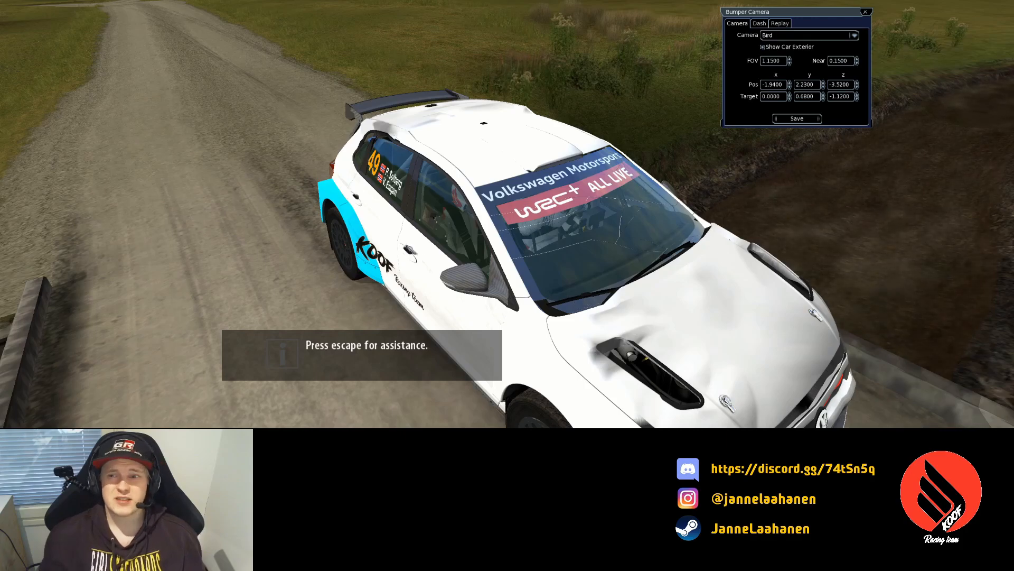
click(785, 48)
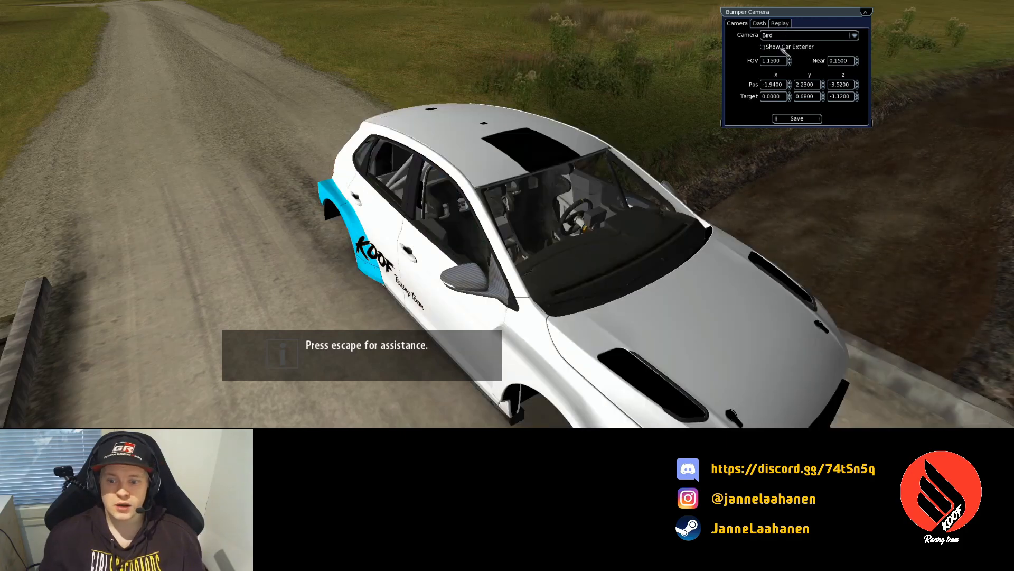
click(786, 47)
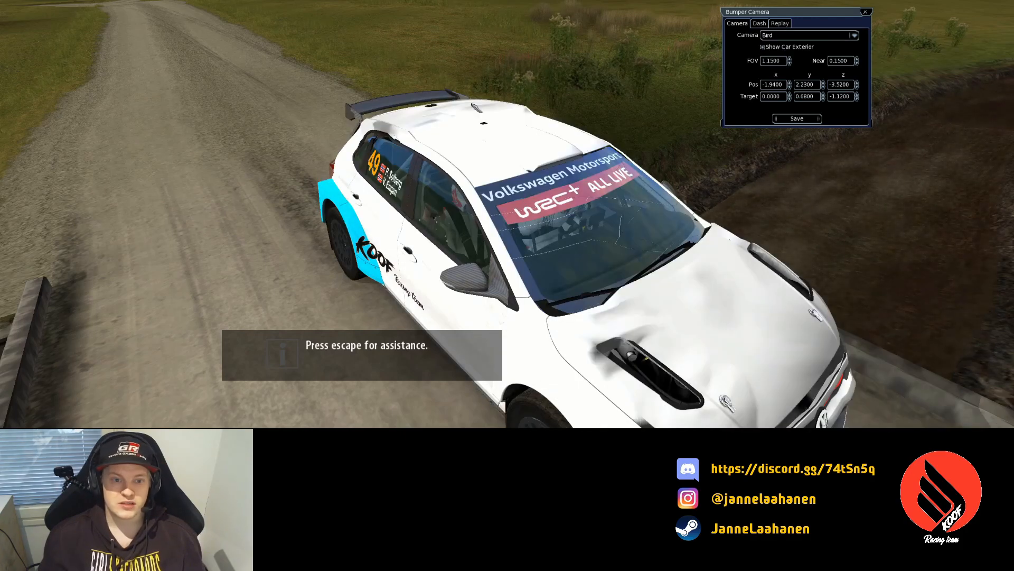
key(alt+Tab)
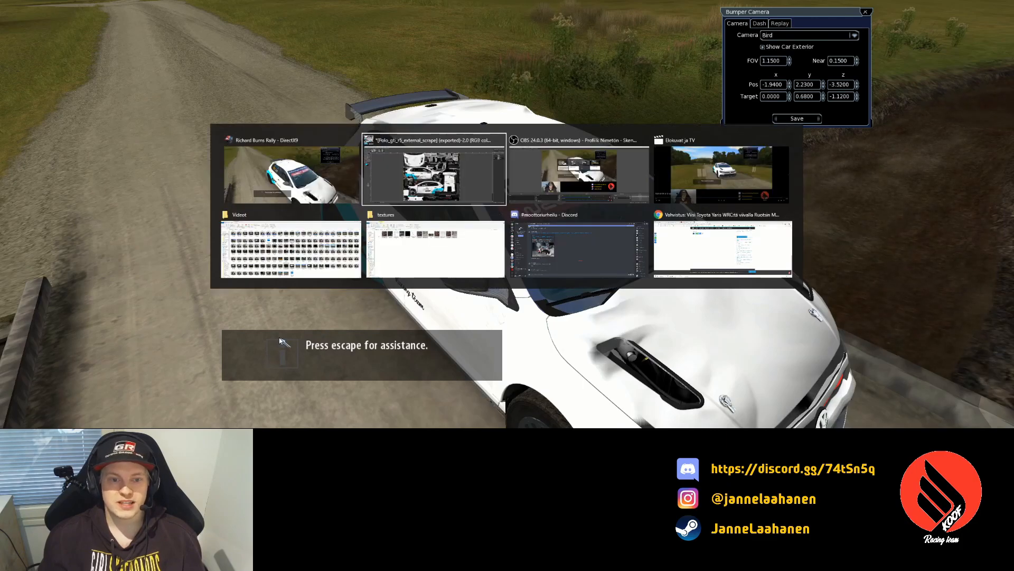
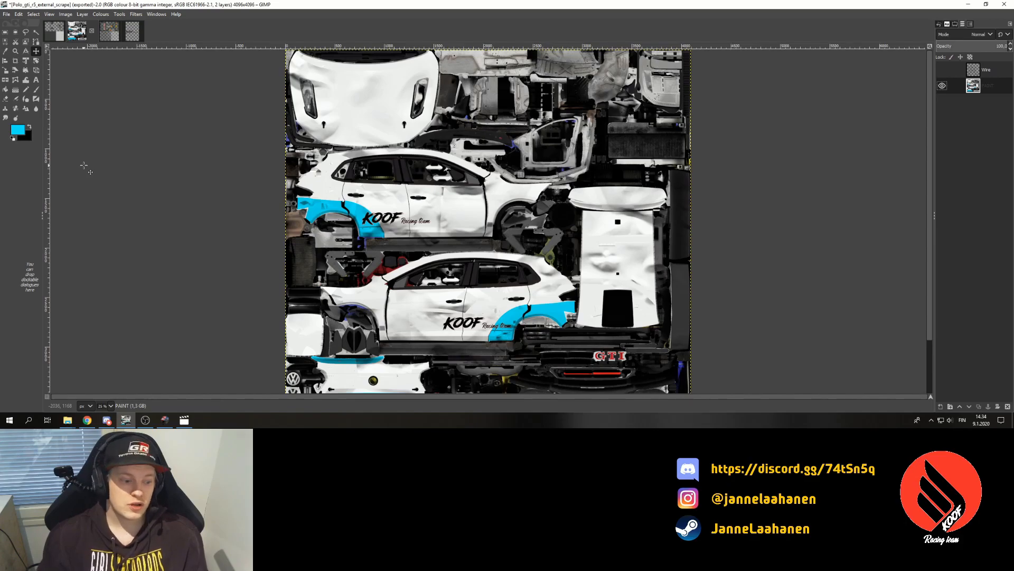
- Inspect the 49 window decals on the car in Richard Burns Rally, then return to GIMP
key(alt+Tab)
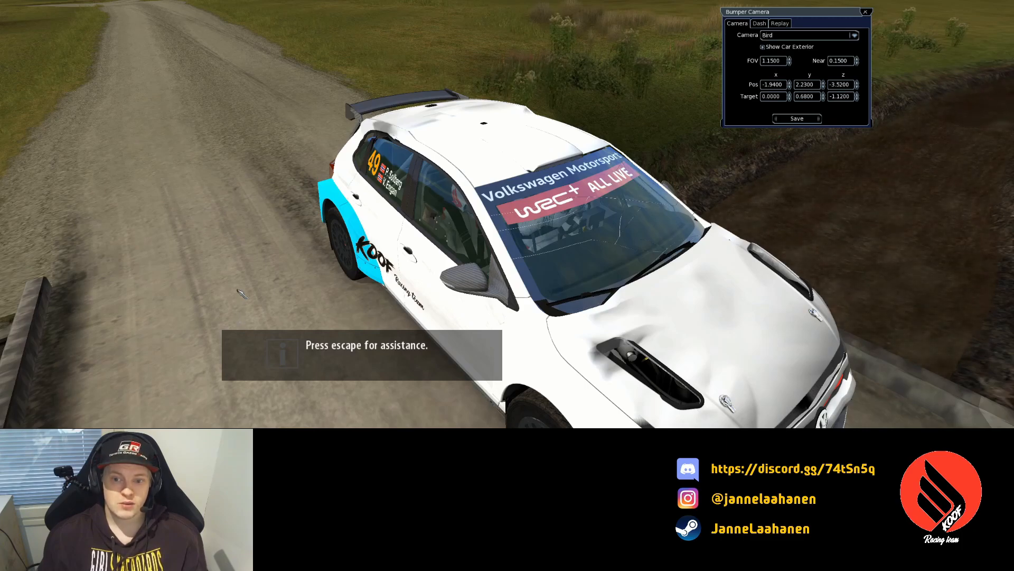
key(alt+Tab)
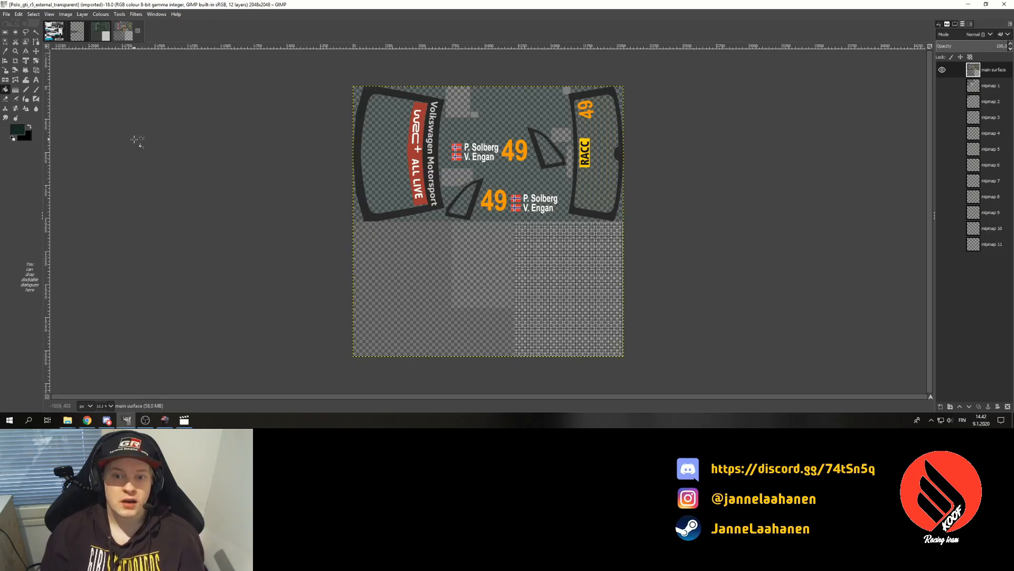
- Glance at the wireframe template, then go back to the transparent window texture with Free Select
click(101, 33)
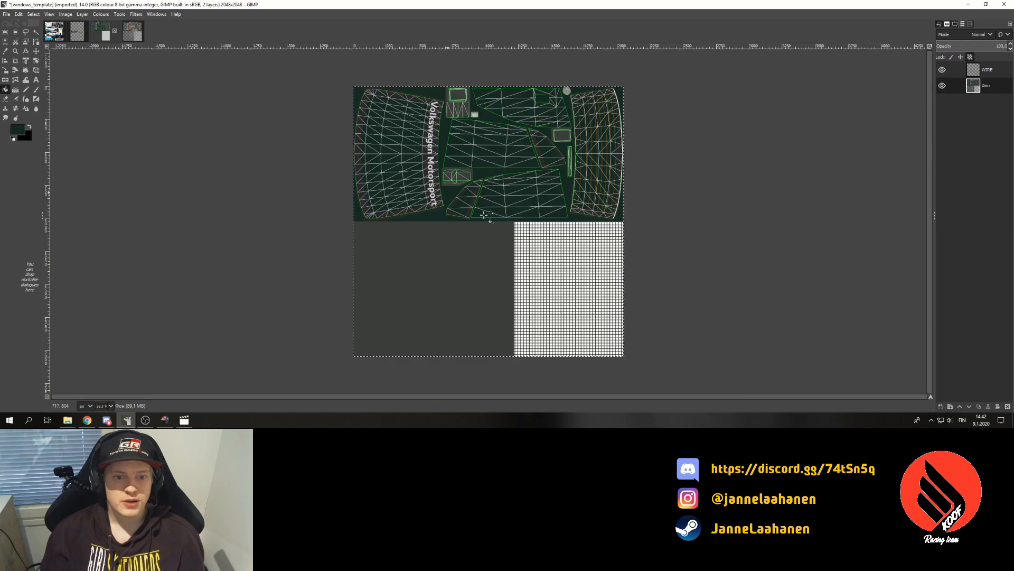
key(ctrl+Tab)
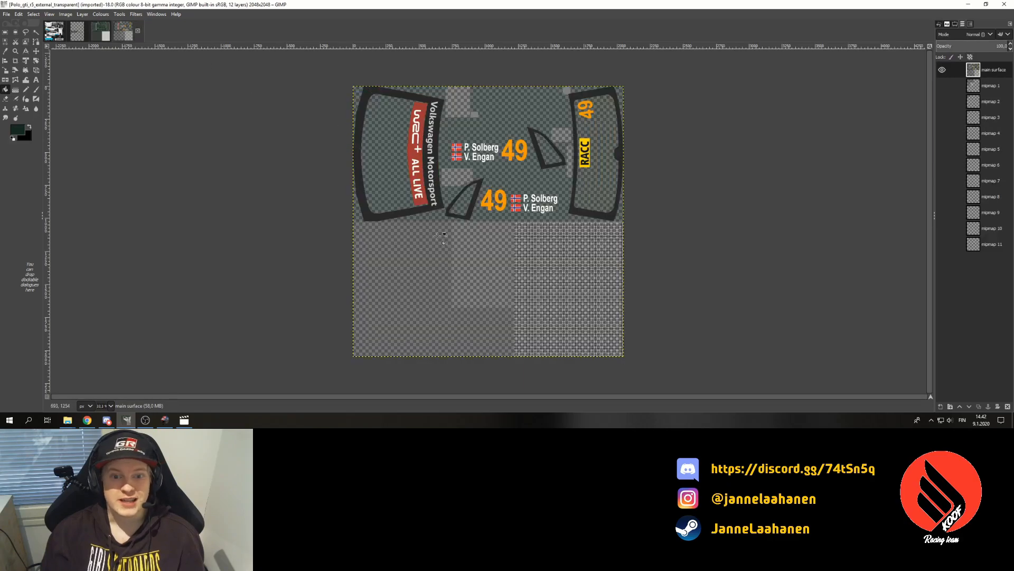
click(25, 32)
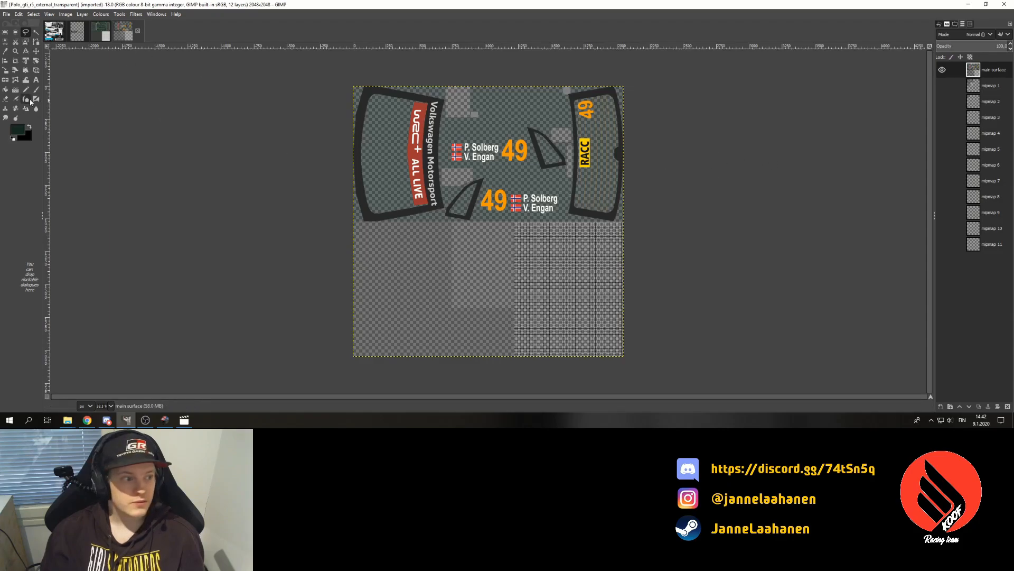
click(5, 51)
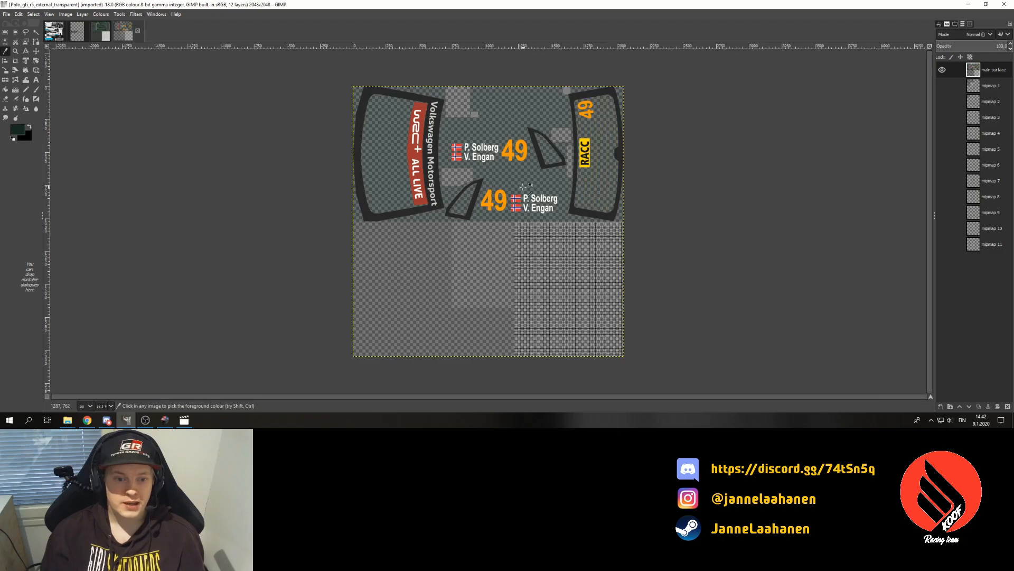
click(26, 33)
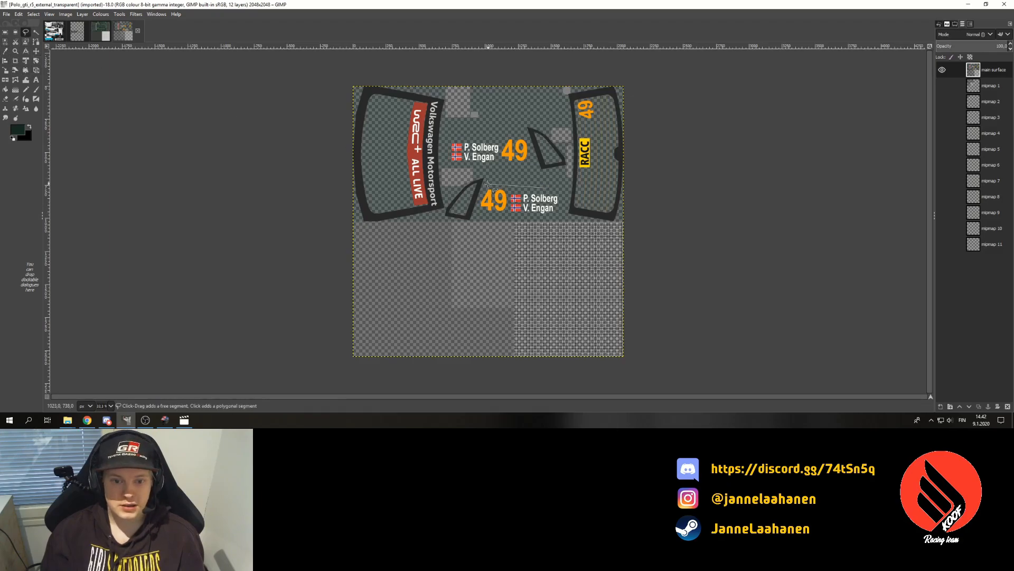
- Outline the lower P. Solberg / V. Engan name decal as a closed polygon
click(480, 198)
click(489, 214)
click(519, 217)
click(552, 215)
click(561, 210)
click(564, 196)
click(548, 188)
- Erase the selected lower name decal, undoing a trial solid green fill
click(36, 53)
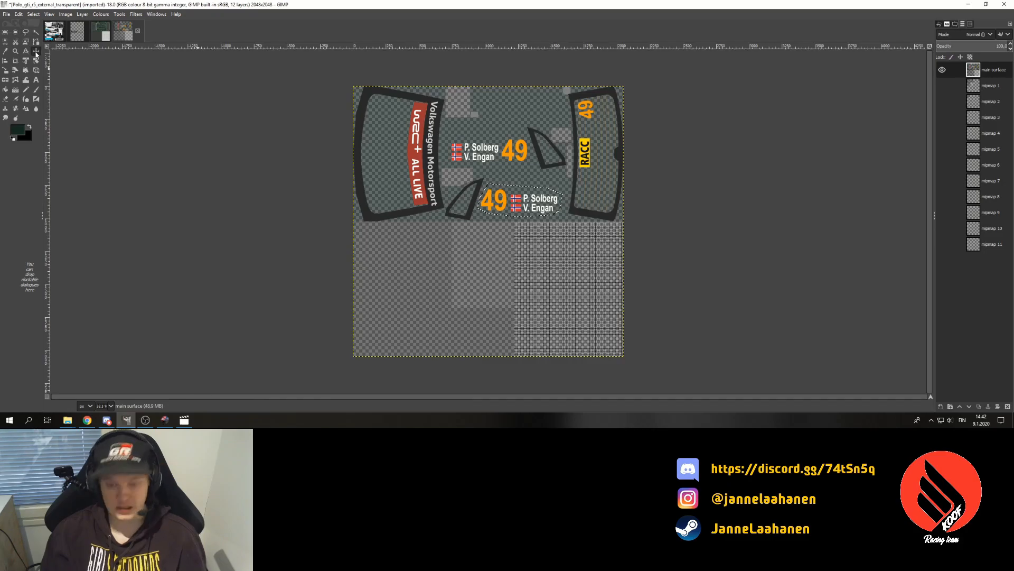
key(Delete)
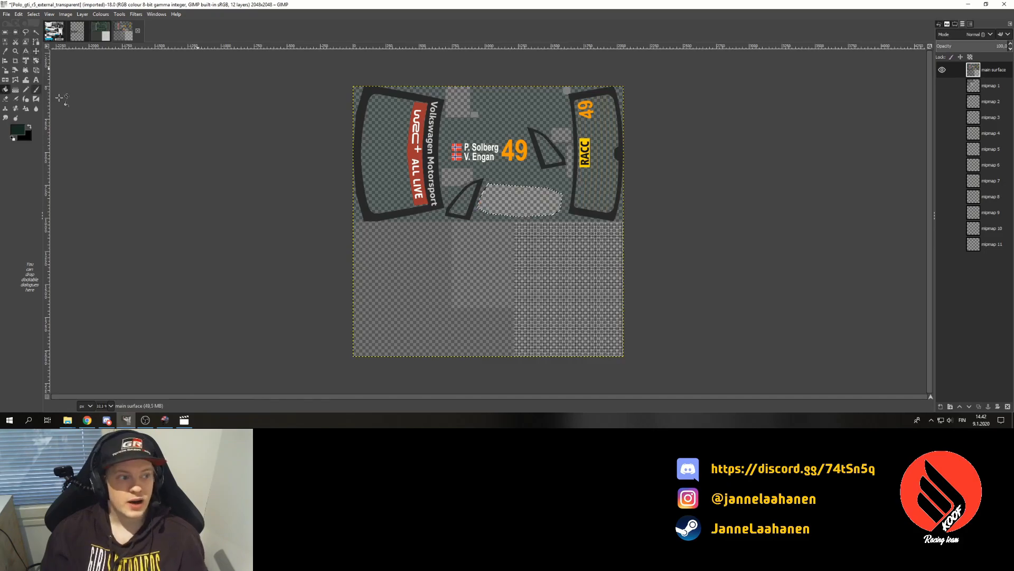
click(523, 197)
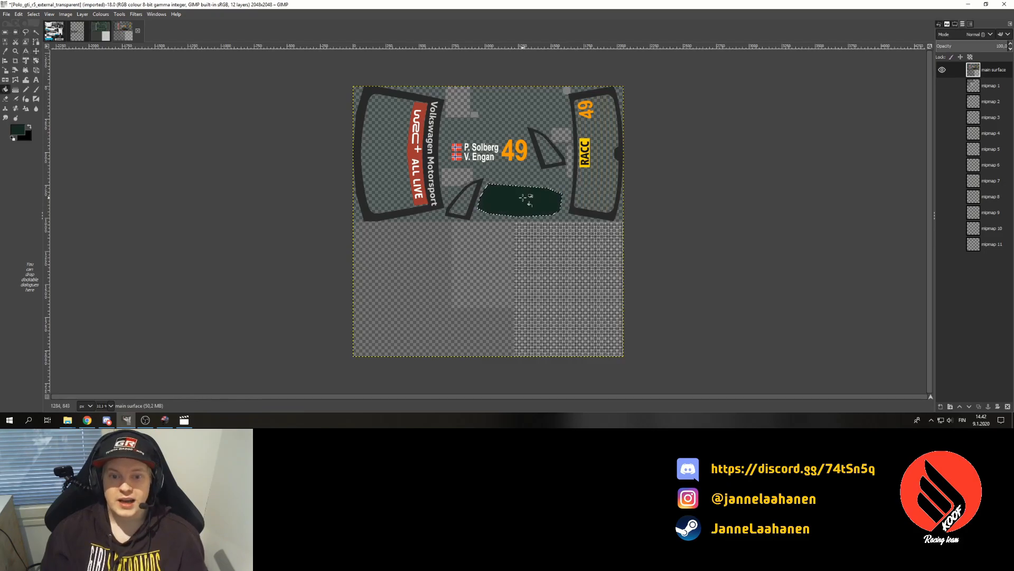
key(ctrl+z)
- Fill the erased area with dark green at about 51.6 opacity, deselect, and zoom to 200%
click(955, 24)
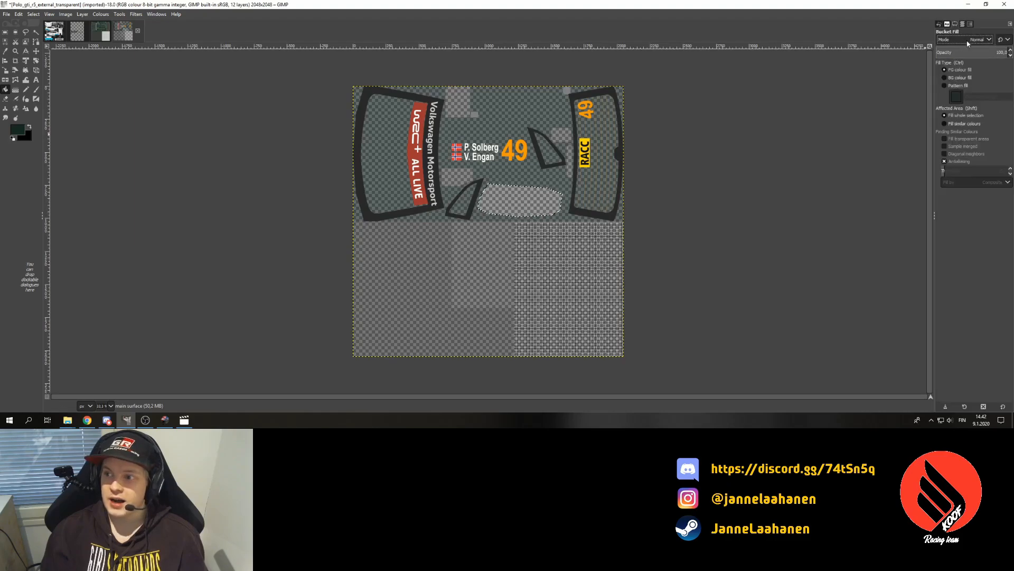
click(977, 52)
drag(976, 51, 974, 51)
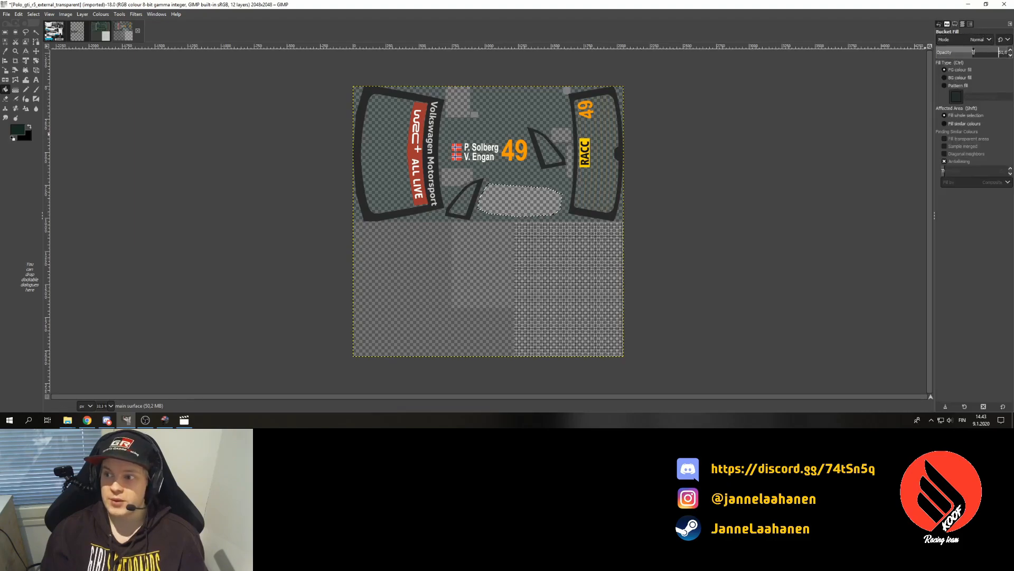
click(543, 205)
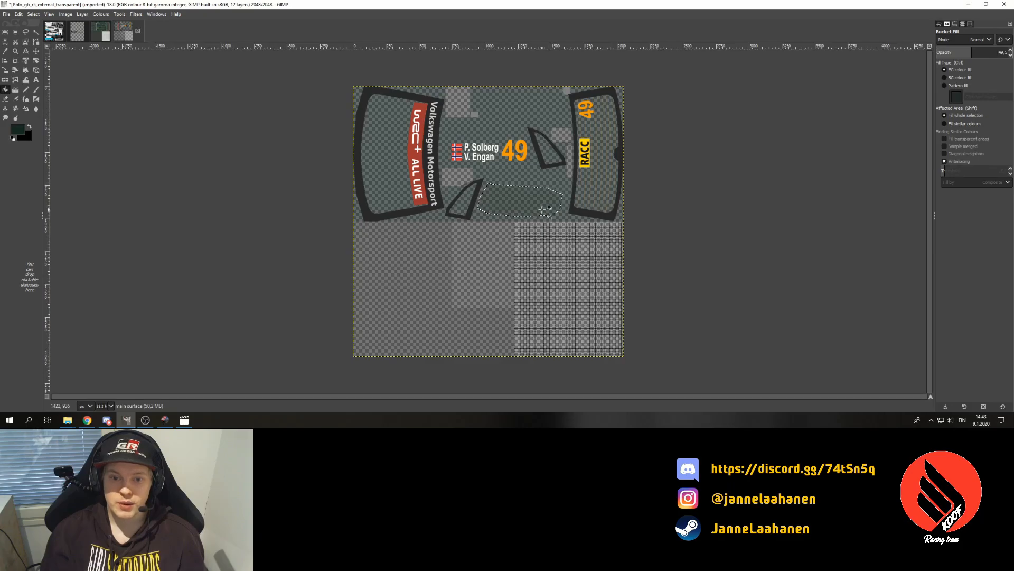
key(ctrl+a)
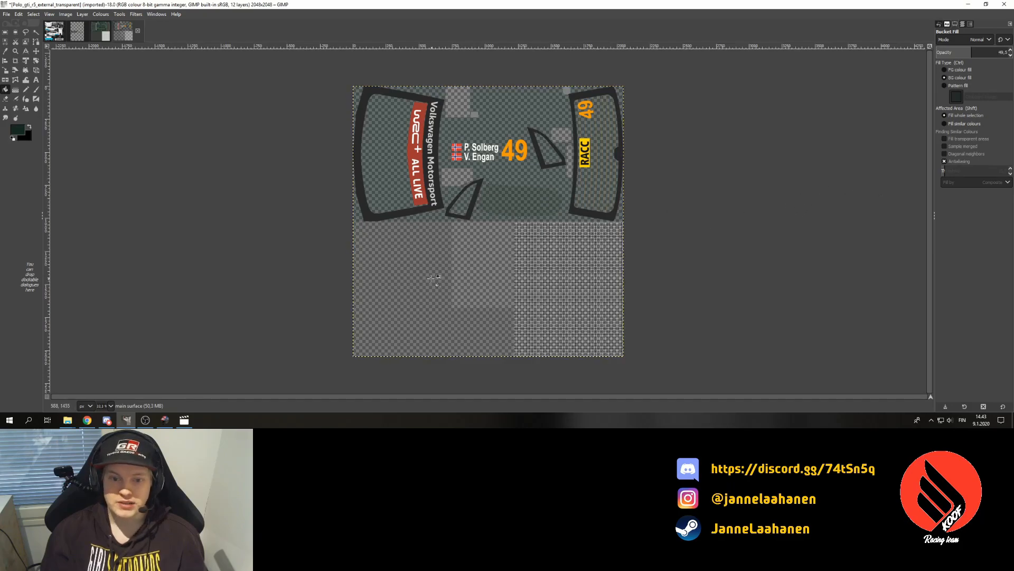
click(110, 406)
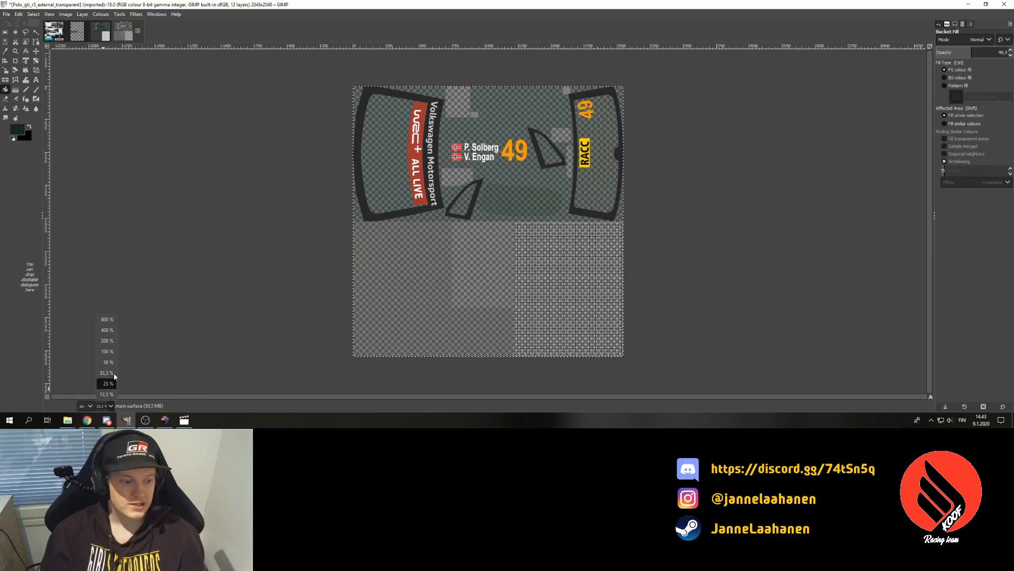
click(114, 344)
scroll(503, 160, up, 2)
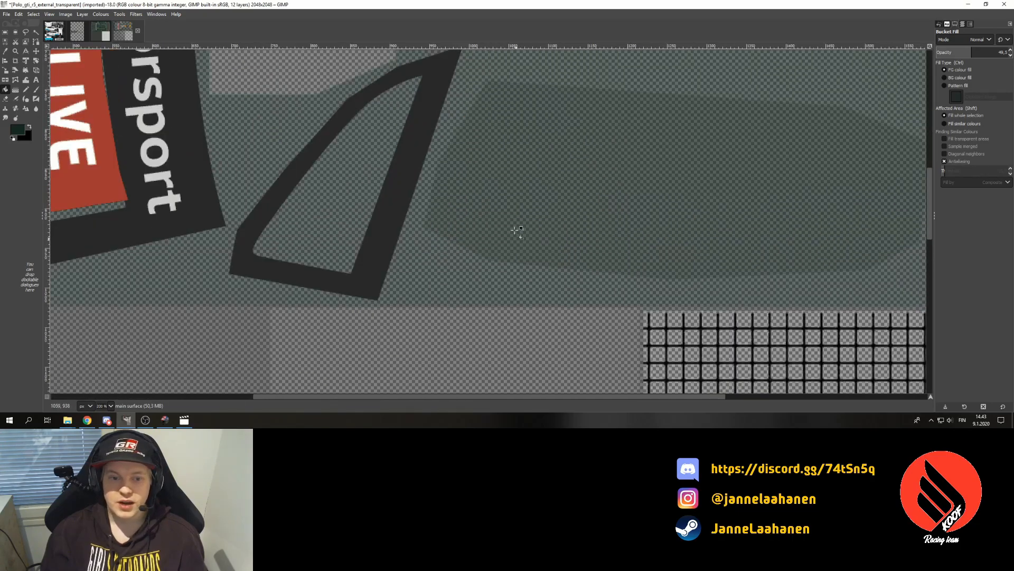
- Try refilling the patch at 32.5 opacity, then undo it as too light
key(ctrl+z)
key(ctrl+z)
click(1011, 55)
click(1011, 55)
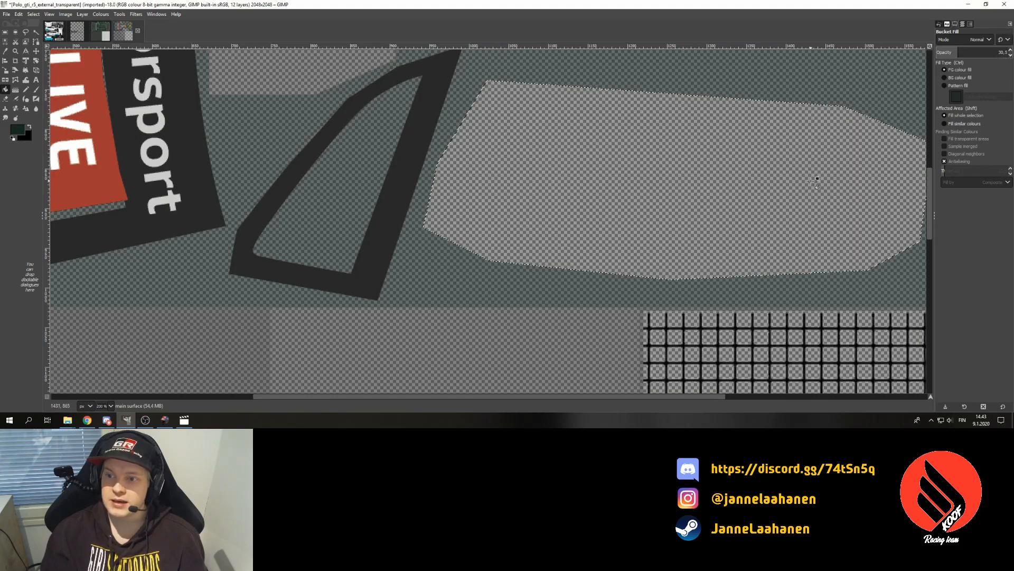
click(814, 181)
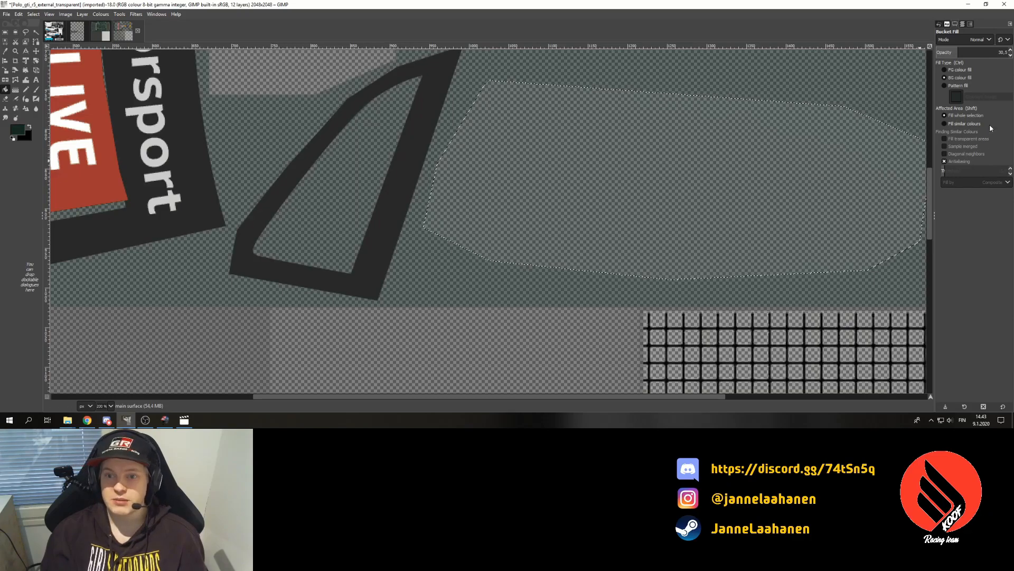
key(ctrl+z)
- Retry at 35.5 opacity, then settle on a 40.5 opacity fill that blends evenly
click(1011, 50)
click(1011, 50)
click(1011, 51)
click(1011, 50)
click(1011, 50)
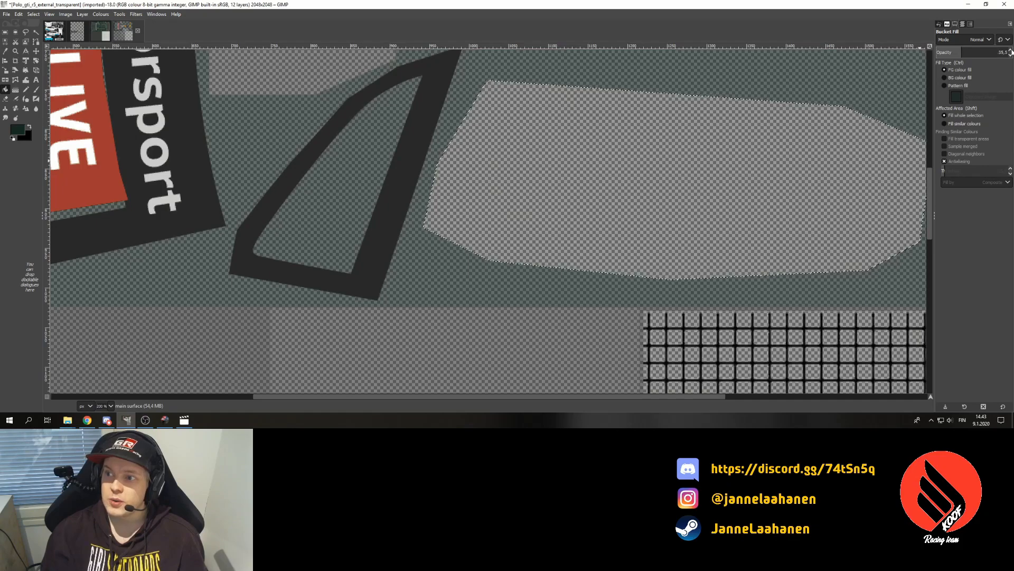
ctrl+click(837, 153)
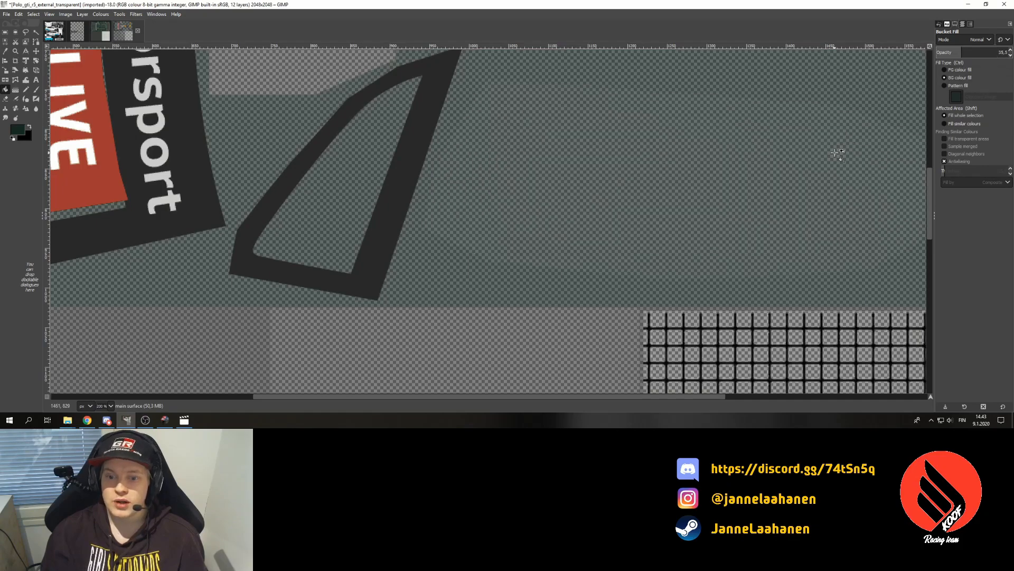
key(ctrl+z)
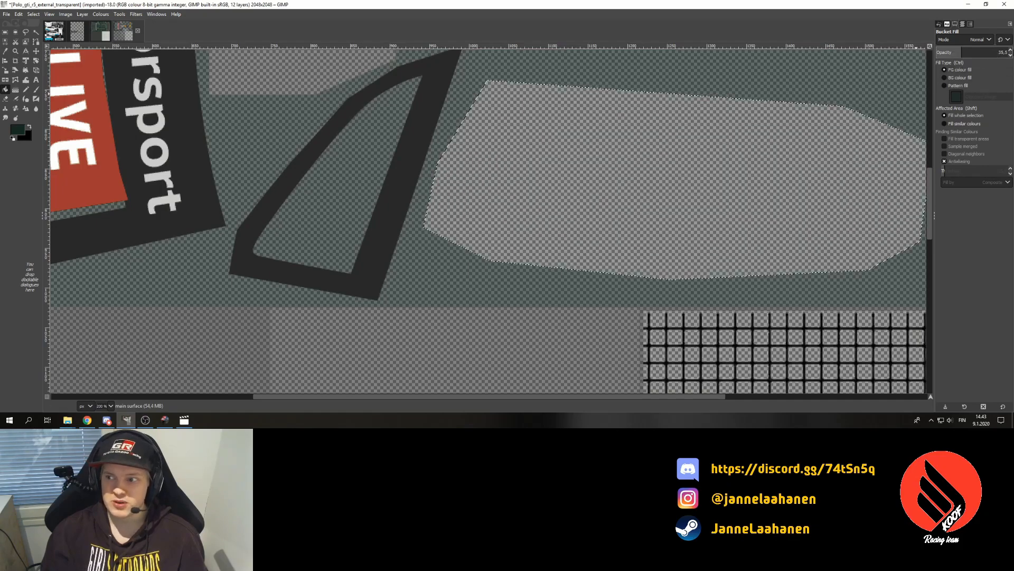
click(1011, 51)
click(1011, 50)
click(1011, 50)
click(1011, 50)
click(1011, 50)
ctrl+click(759, 215)
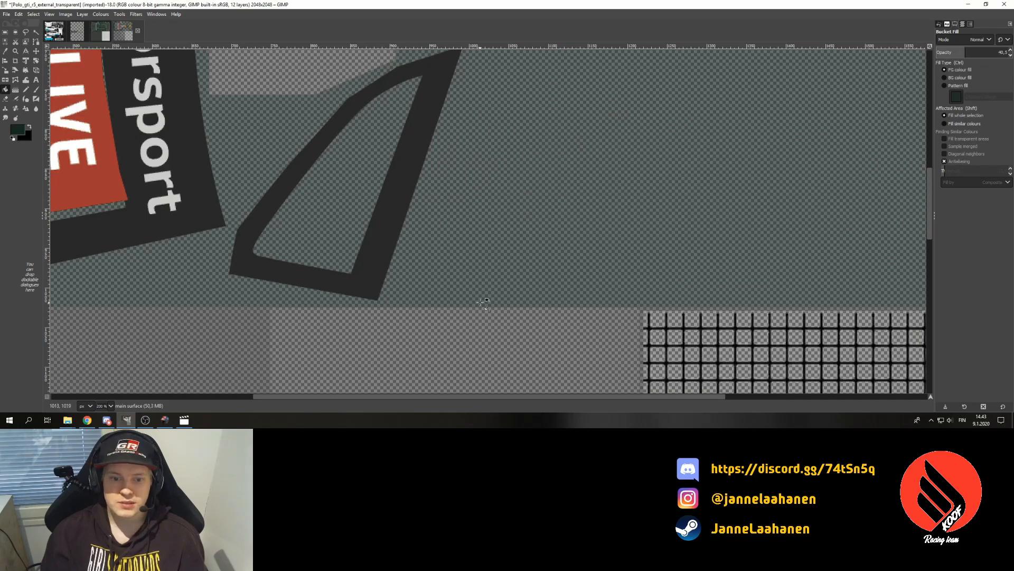
scroll(660, 194, up, 8)
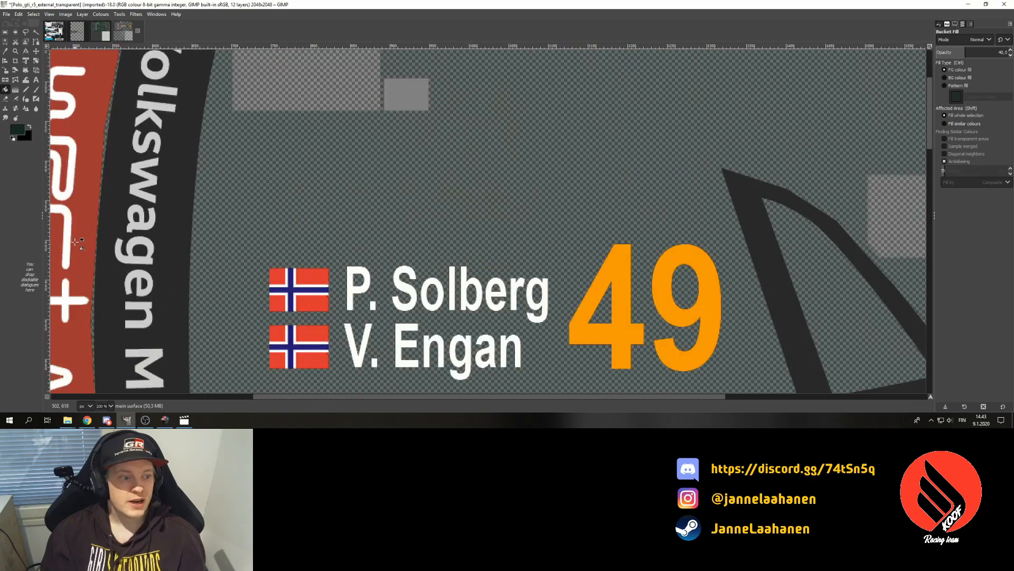
- Trace a closed Free Select outline around the upper 49 name decal
click(25, 32)
click(257, 238)
click(726, 236)
scroll(725, 237, down, 1)
click(736, 258)
click(732, 291)
drag(634, 312, 622, 313)
click(264, 311)
click(240, 259)
click(258, 152)
key(Return)
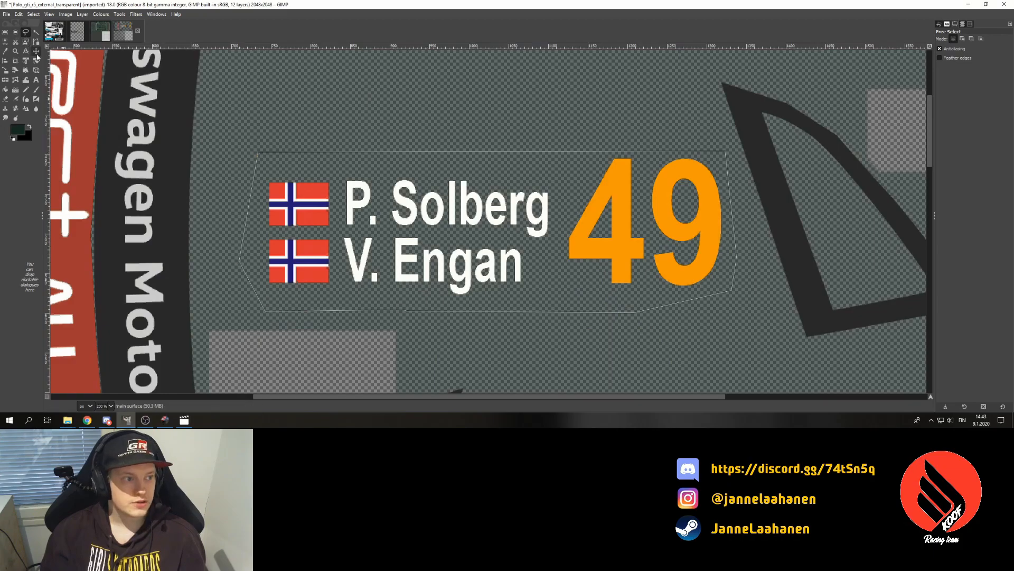
click(35, 51)
- Delete the upper decal, refill it with the window tint, deselect, and zoom to 50%
key(Delete)
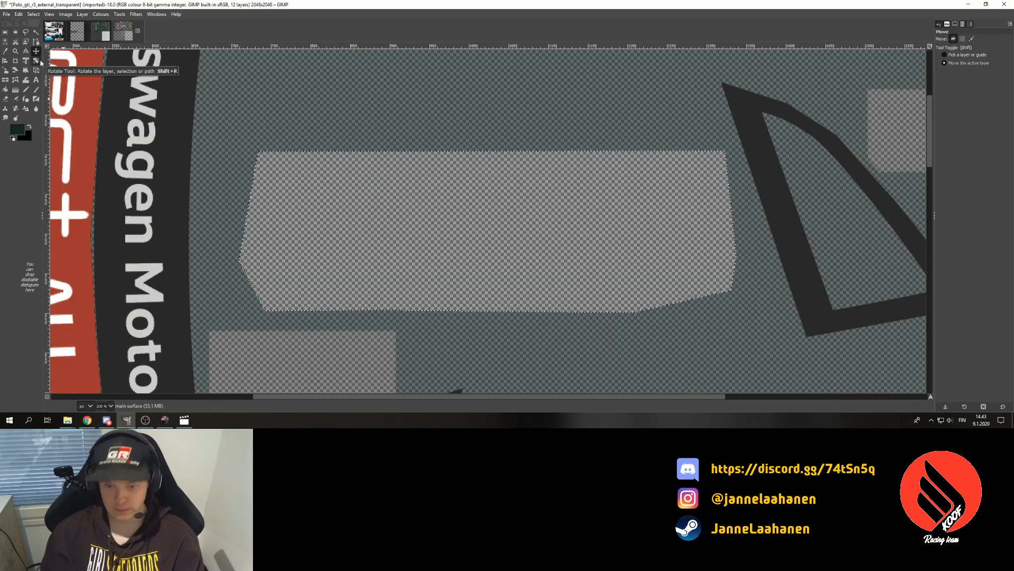
click(5, 90)
click(555, 237)
key(ctrl+shift+a)
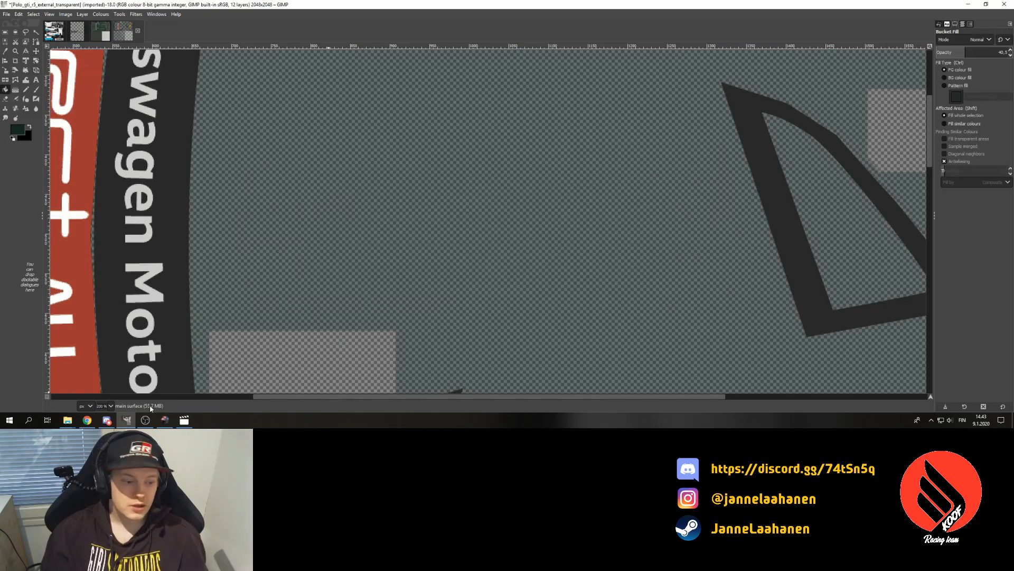
click(111, 405)
click(106, 355)
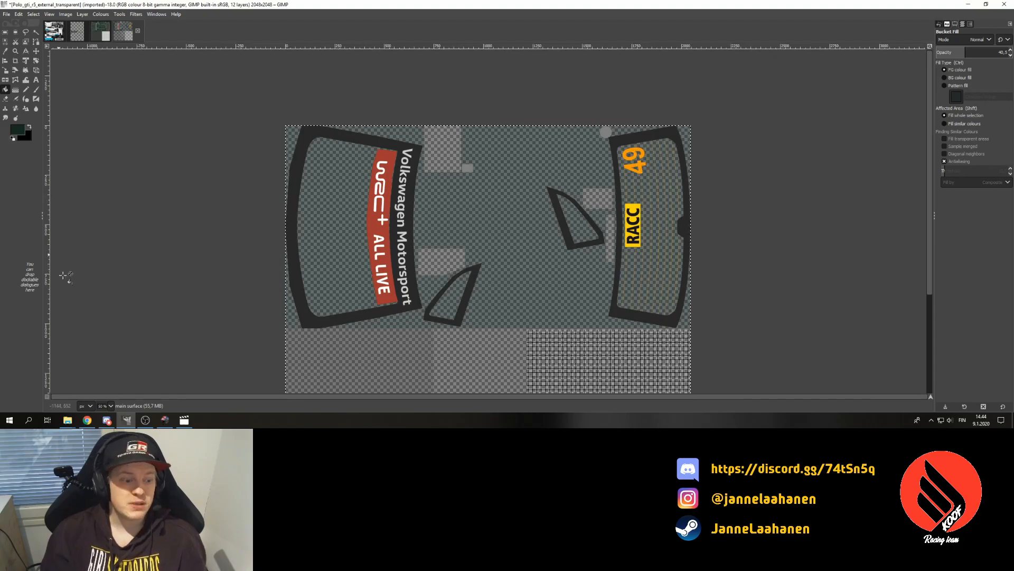
- Zoom to 200% and trace points around the red WRC+ ALL LIVE strip
click(111, 406)
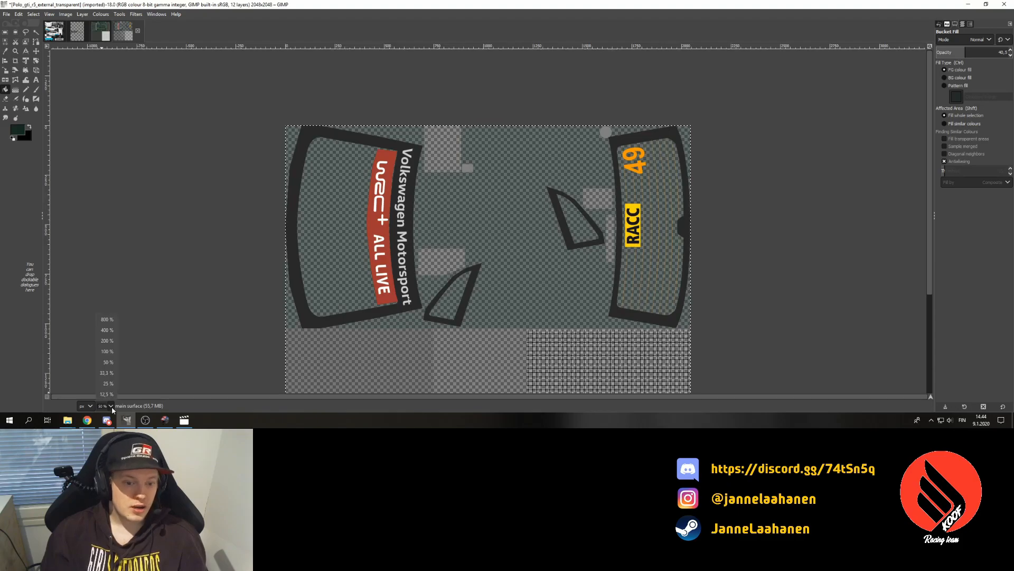
click(108, 340)
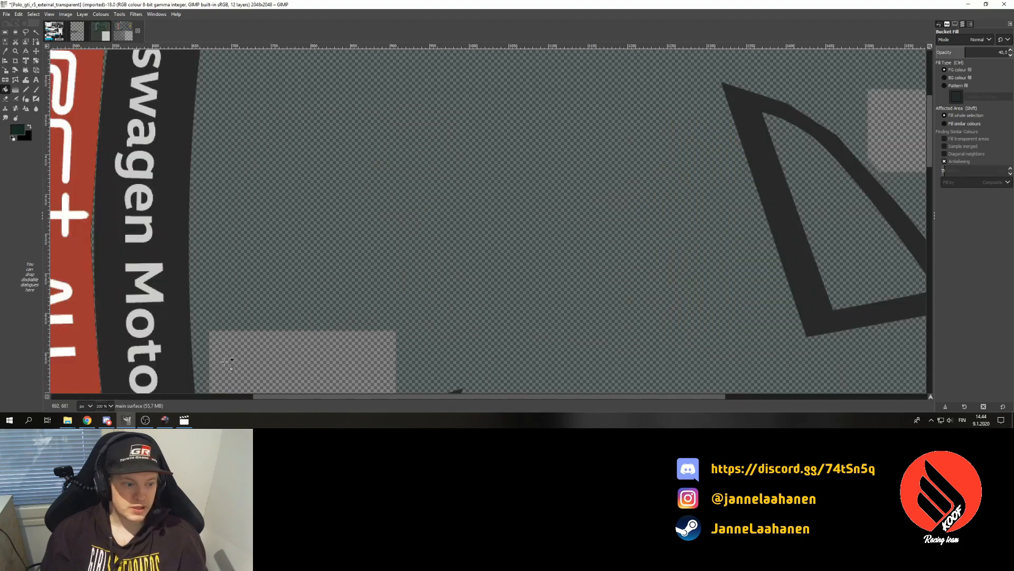
drag(280, 396, 151, 397)
scroll(231, 285, up, 4)
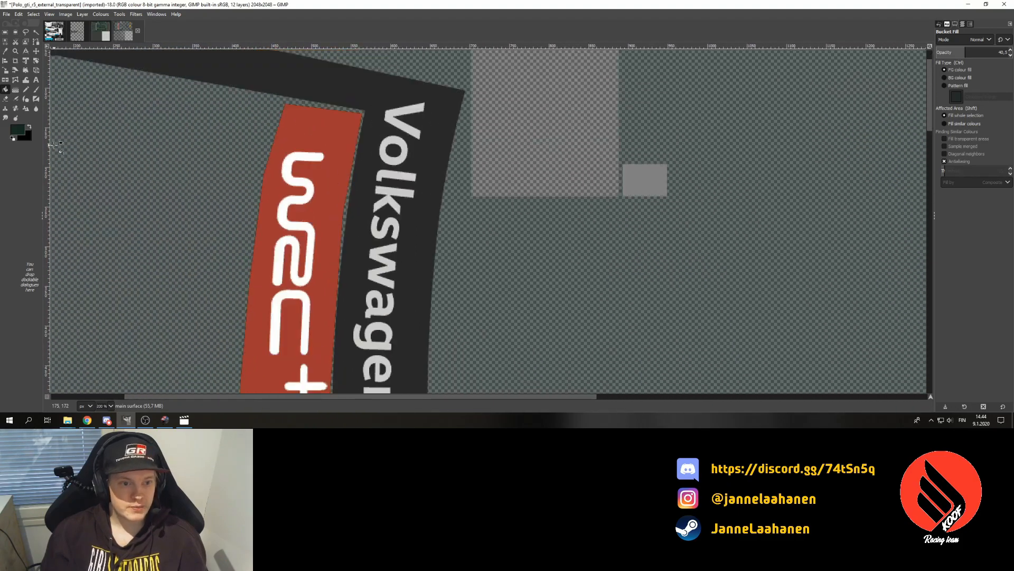
click(27, 32)
click(280, 98)
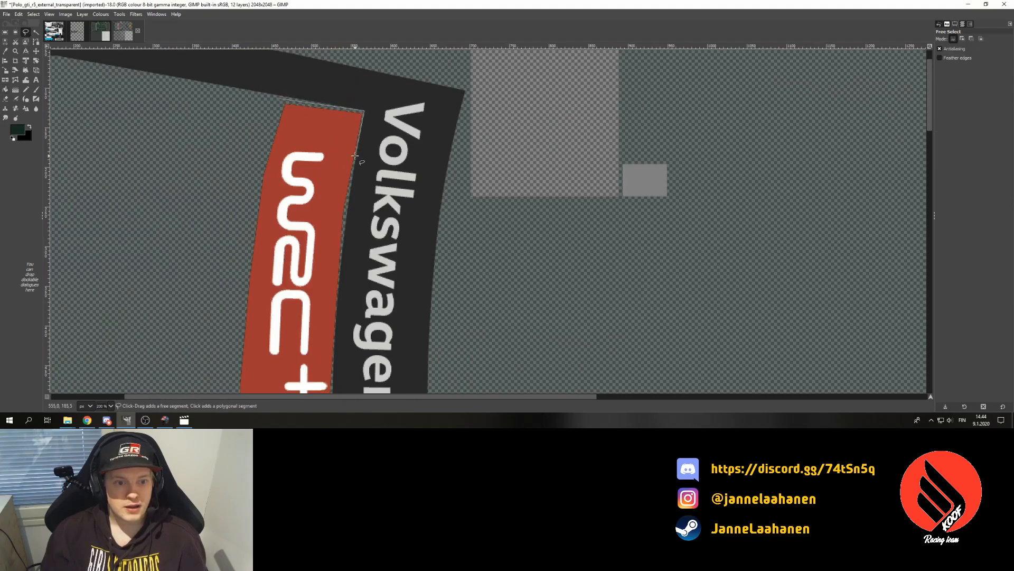
scroll(355, 158, down, 3)
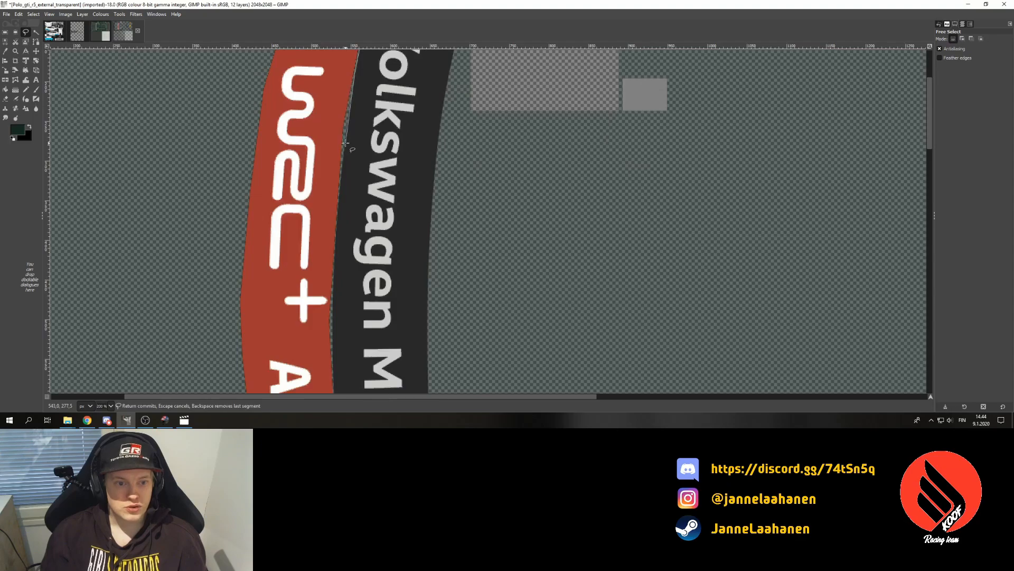
scroll(344, 144, down, 3)
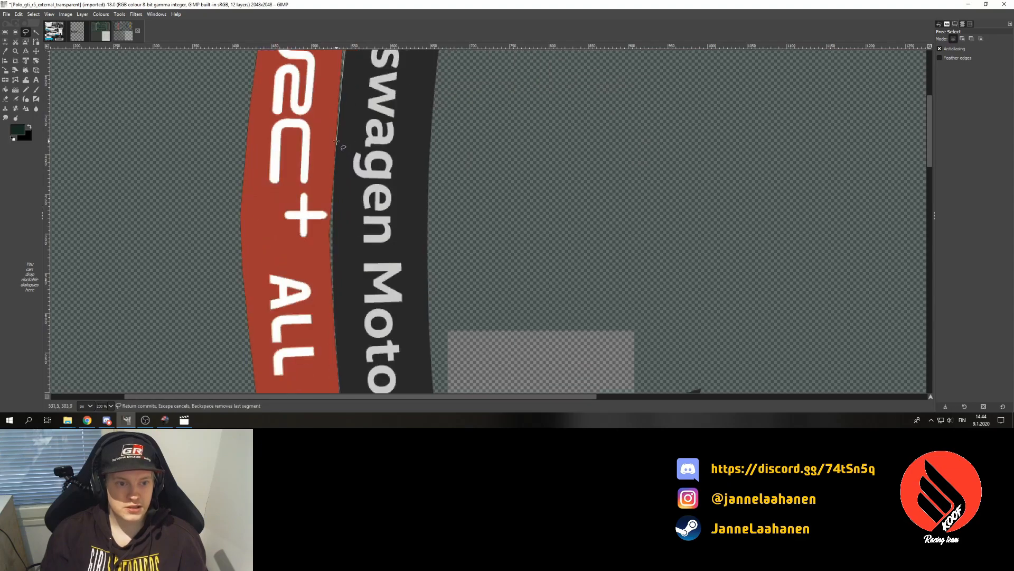
scroll(336, 142, down, 3)
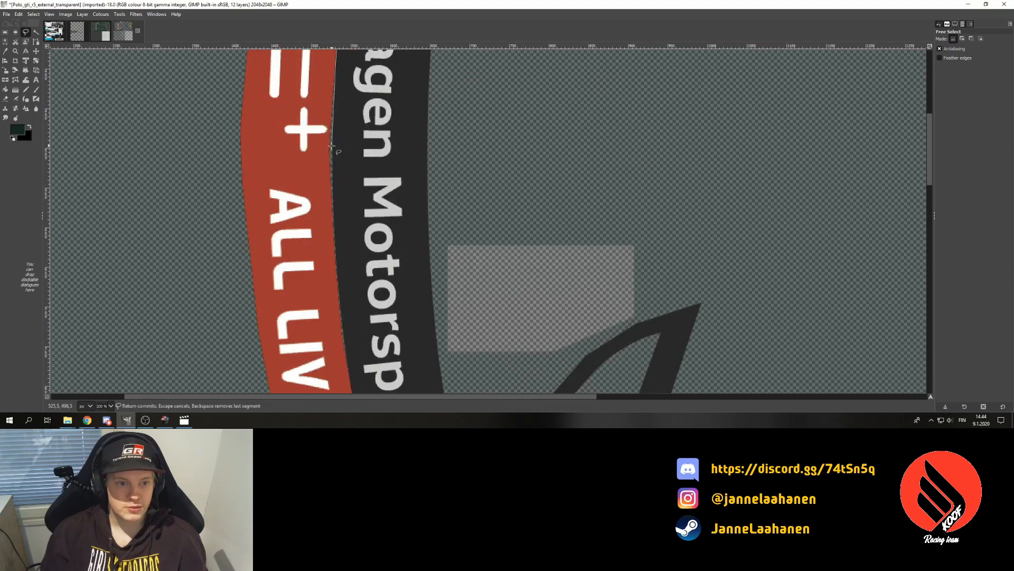
scroll(334, 177, down, 6)
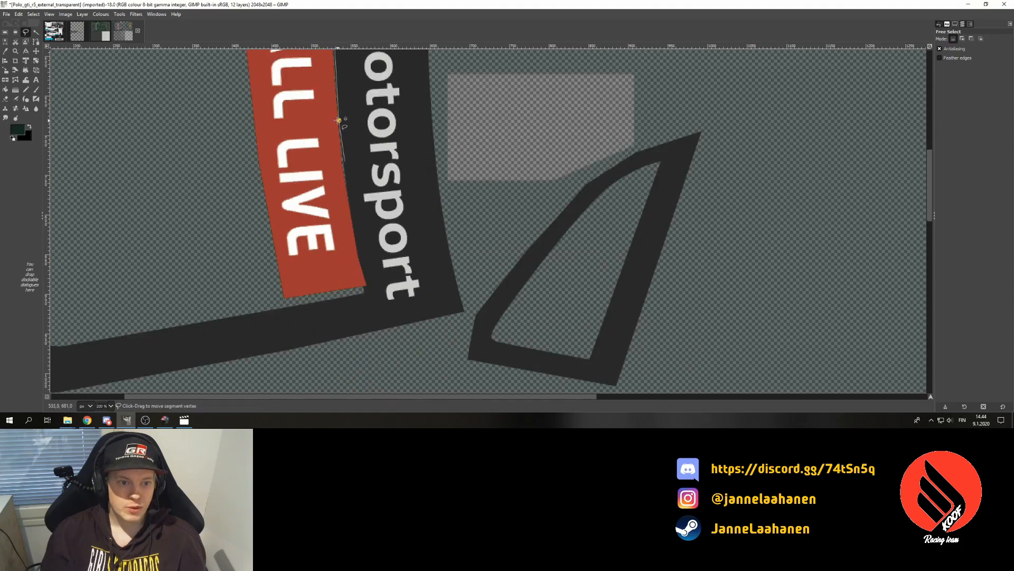
click(344, 161)
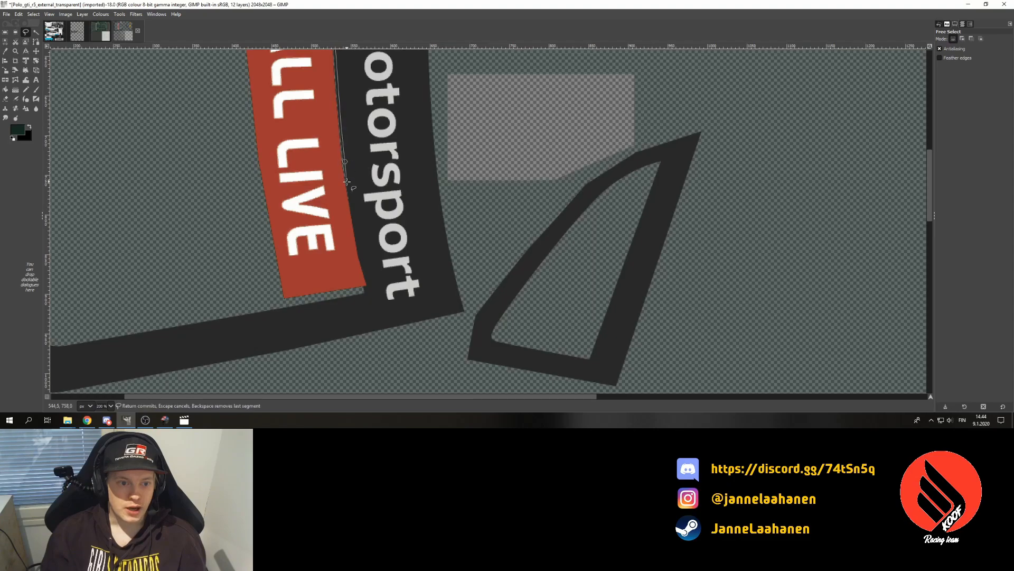
click(370, 287)
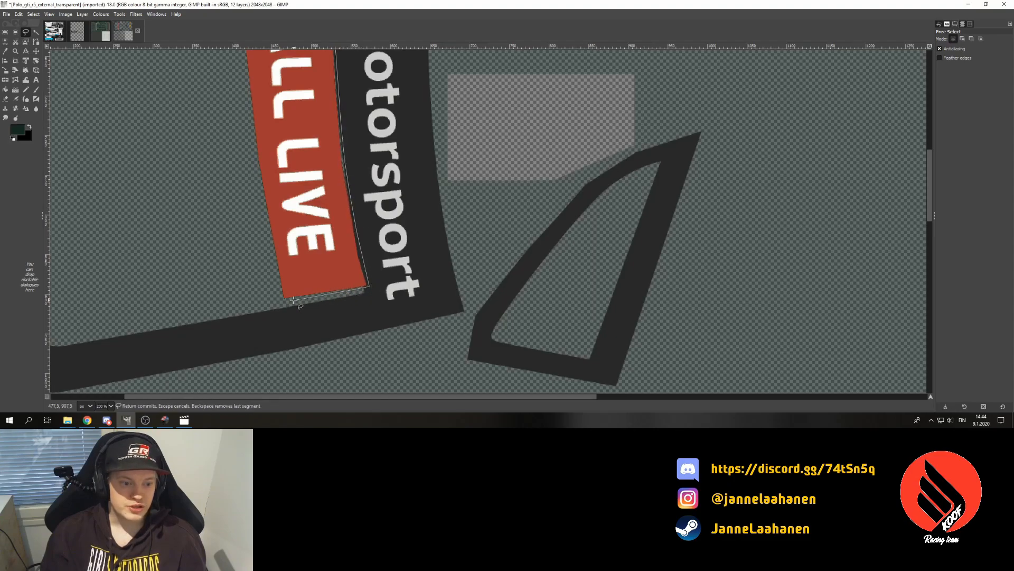
click(242, 174)
- Close the traced outline into a selection and zoom out to see the whole panel
scroll(240, 169, up, 5)
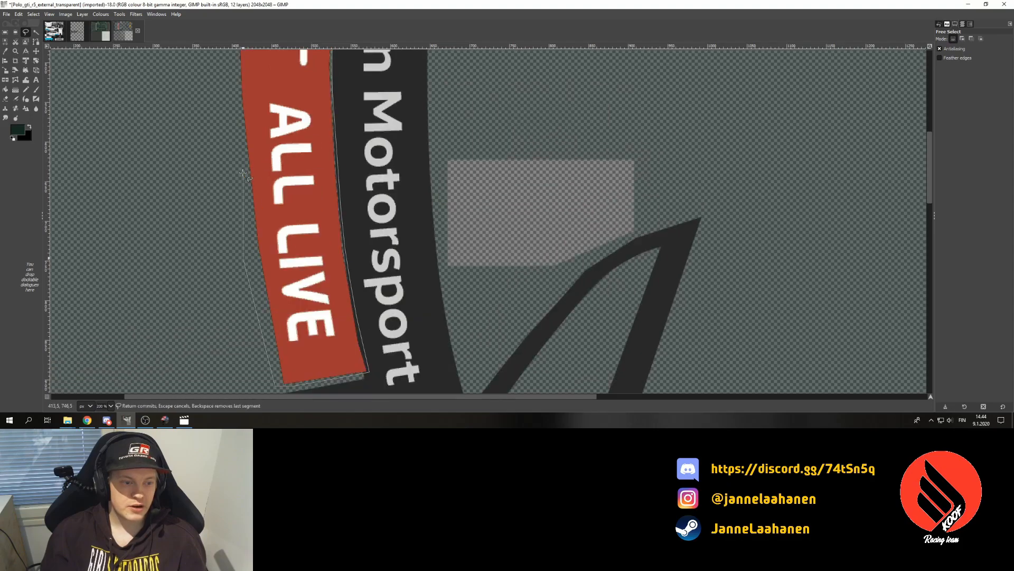
scroll(236, 161, down, 3)
scroll(235, 159, up, 4)
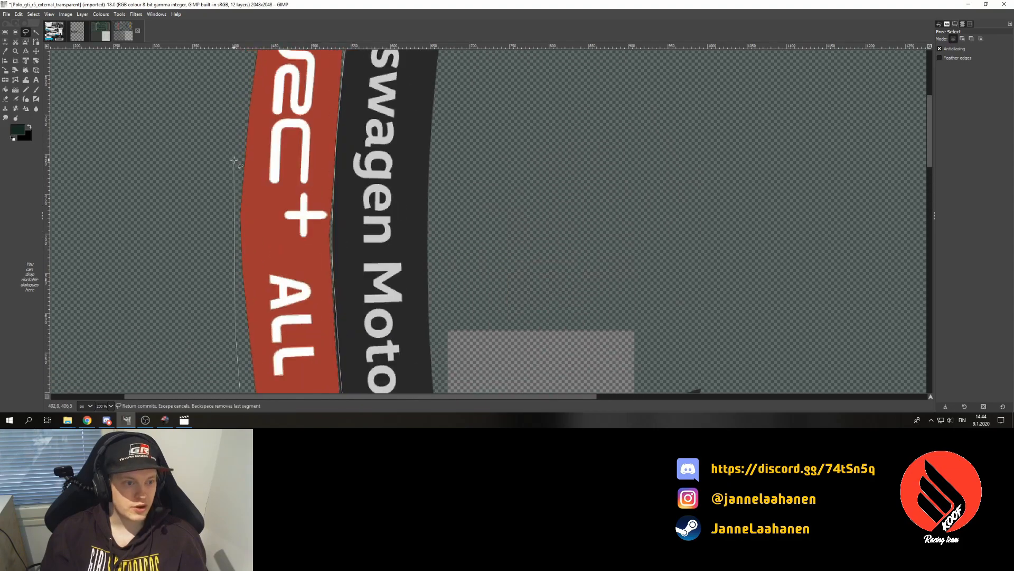
scroll(241, 180, up, 4)
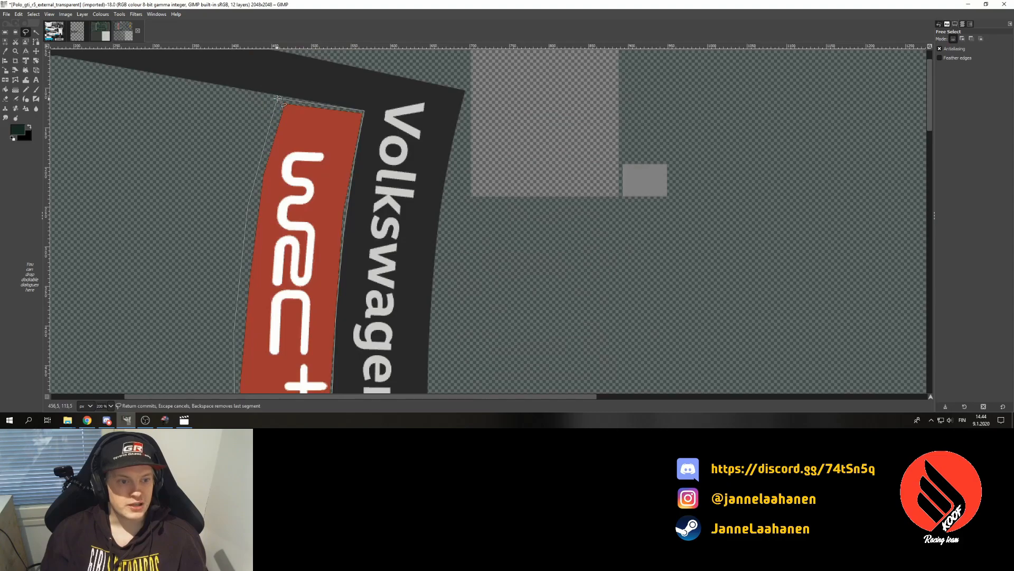
key(Return)
key(m)
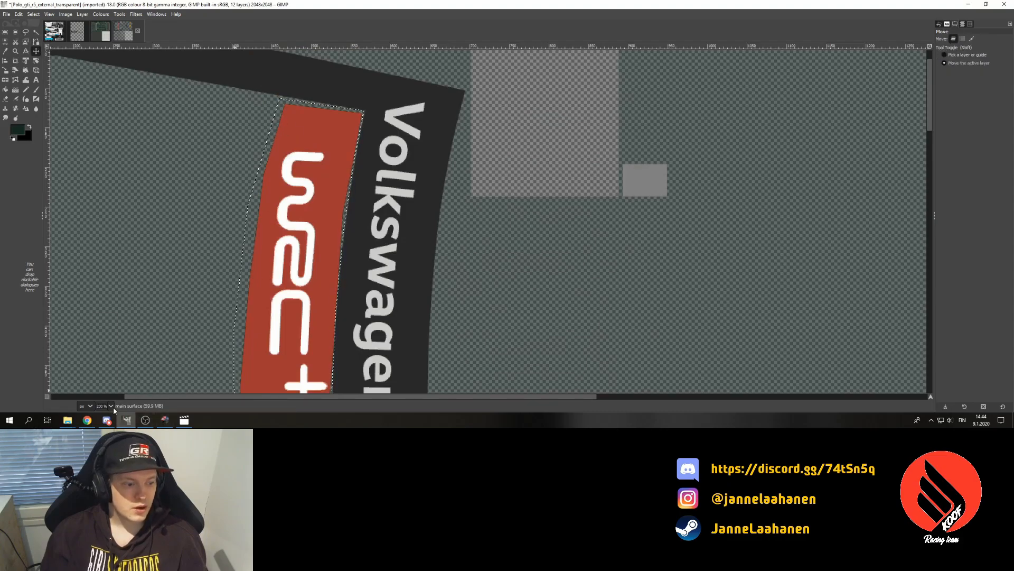
key(1)
scroll(109, 354, down, 6)
scroll(180, 295, up, 4)
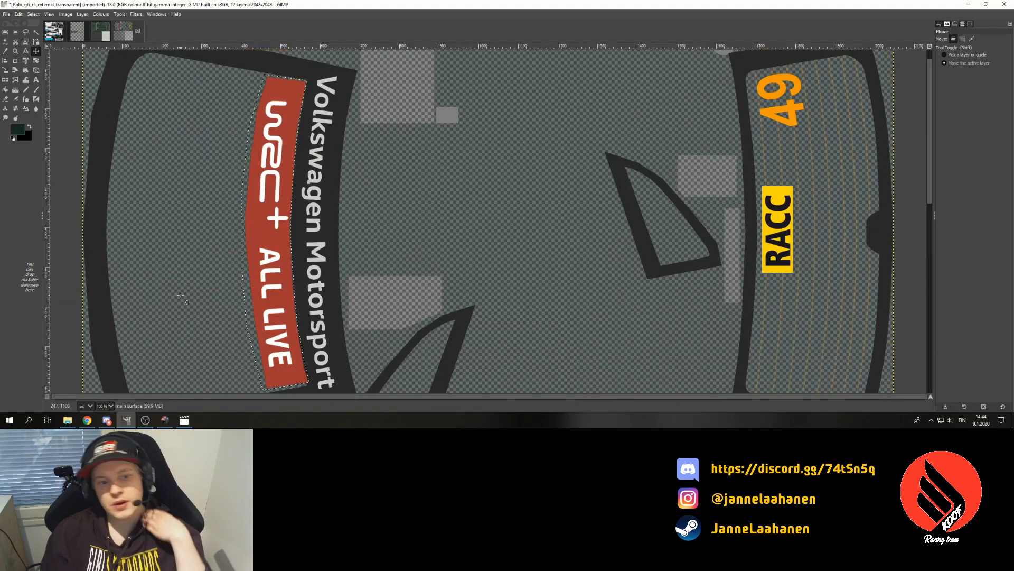
- Erase the strip, bucket-fill the gap with the matching green tint, and deselect
key(Delete)
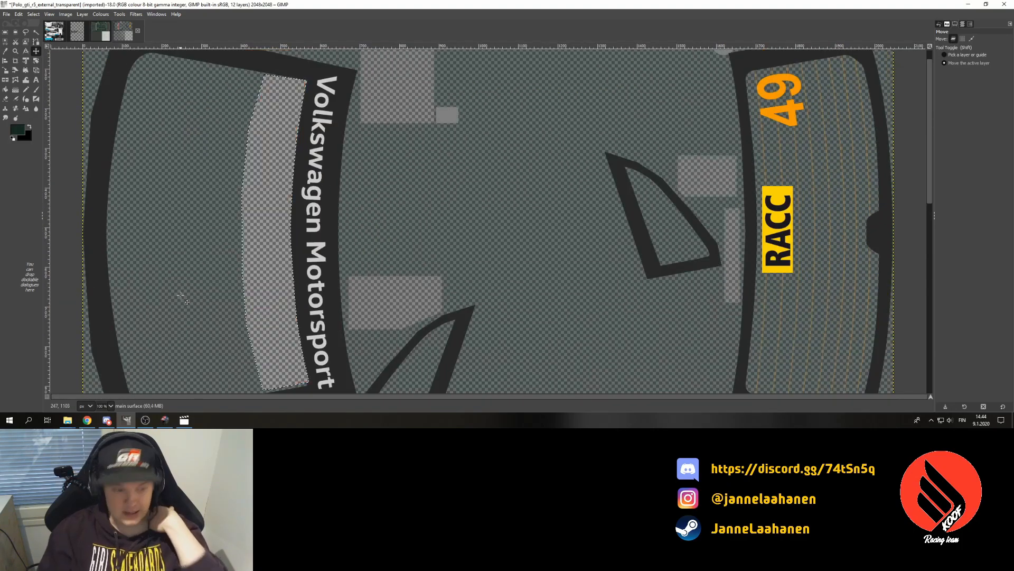
click(962, 24)
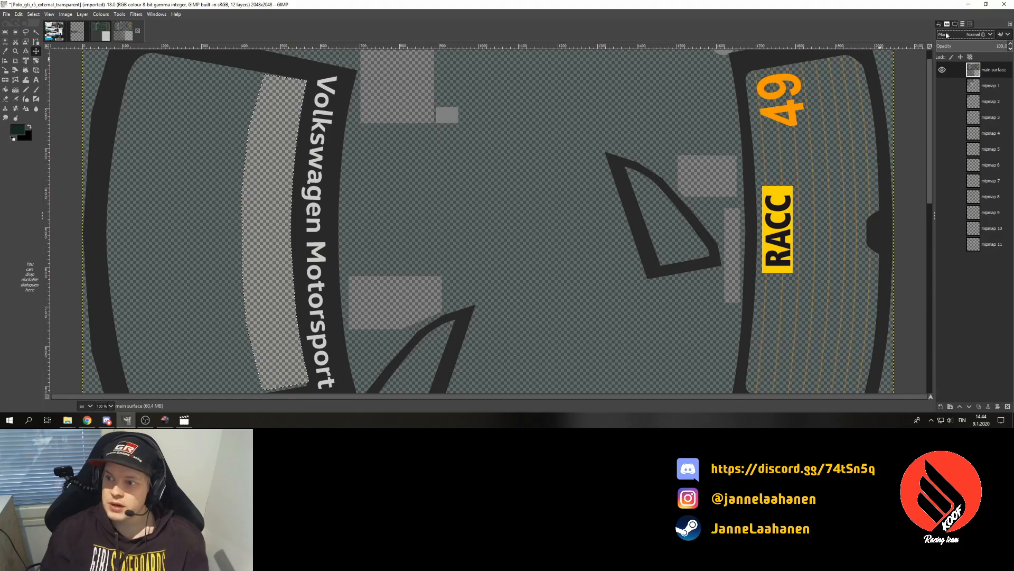
click(16, 90)
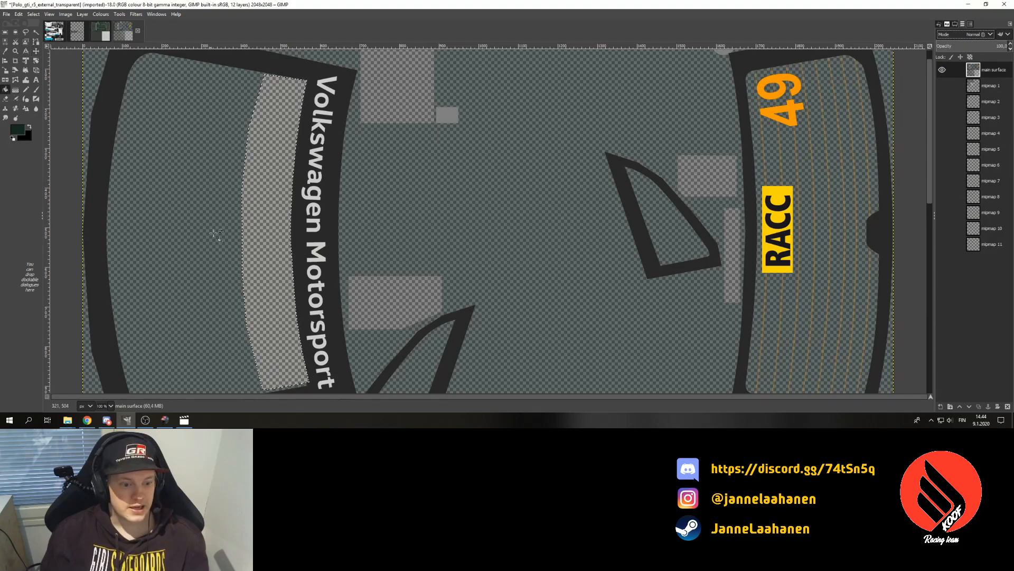
click(252, 256)
key(ctrl+a)
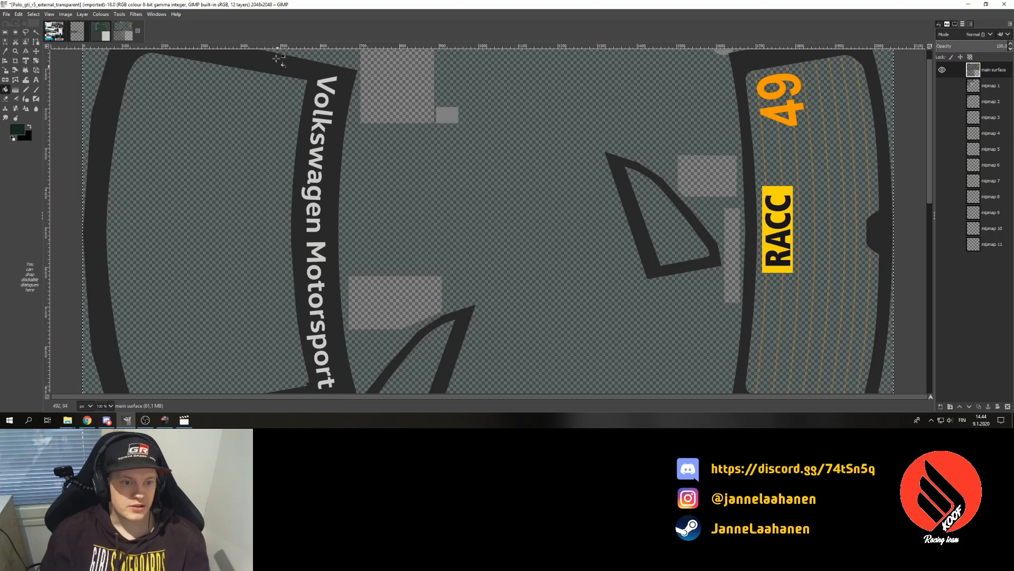
scroll(232, 159, down, 3)
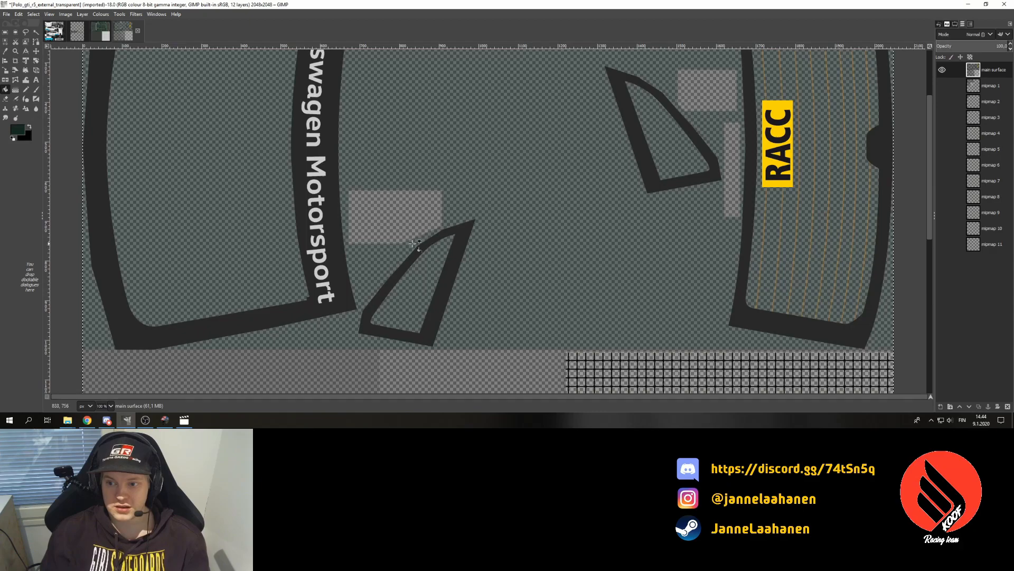
- Subtract from the selection and erase the first stripes in the rear window panel
scroll(317, 212, up, 3)
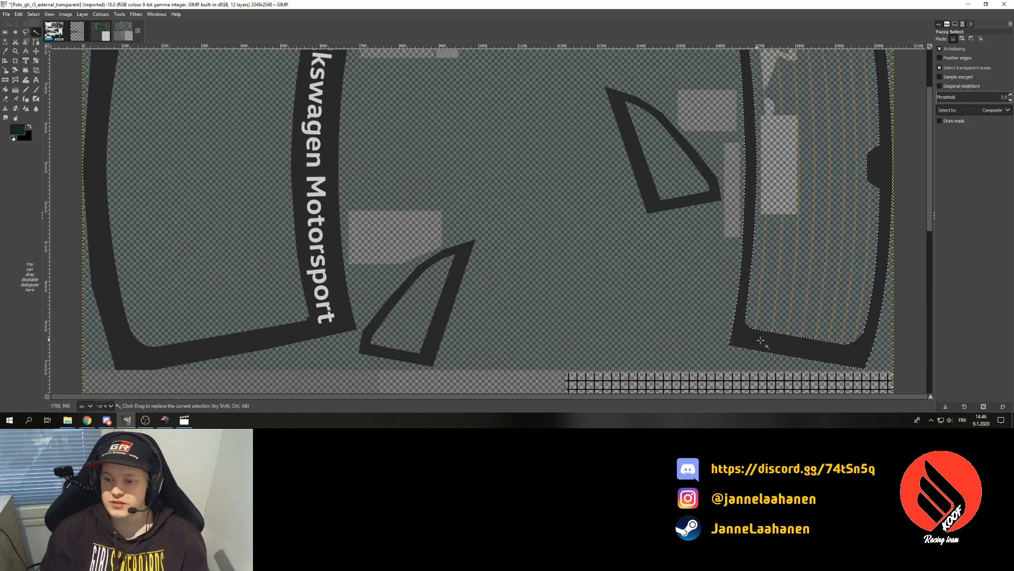
key(ctrl)
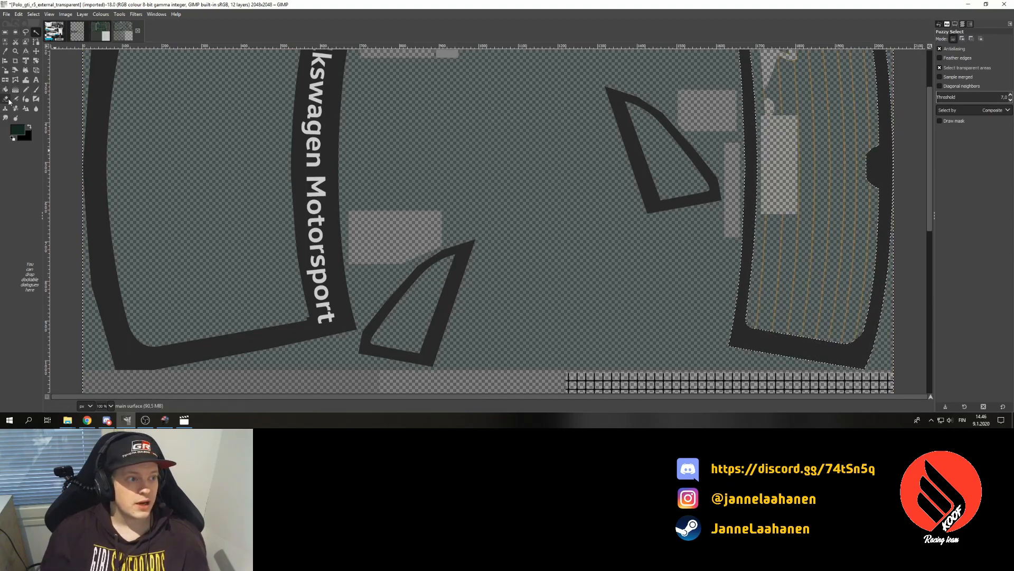
click(6, 99)
drag(820, 274, 821, 260)
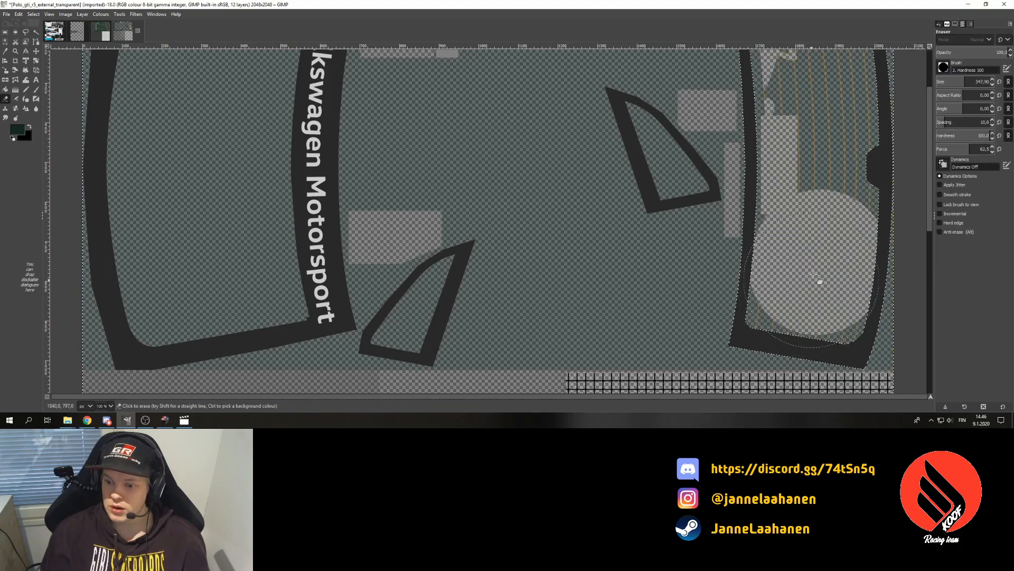
- Shrink the eraser to 275,90, clear the remaining stripes and smudge, then zoom to 50%
click(993, 85)
click(993, 85)
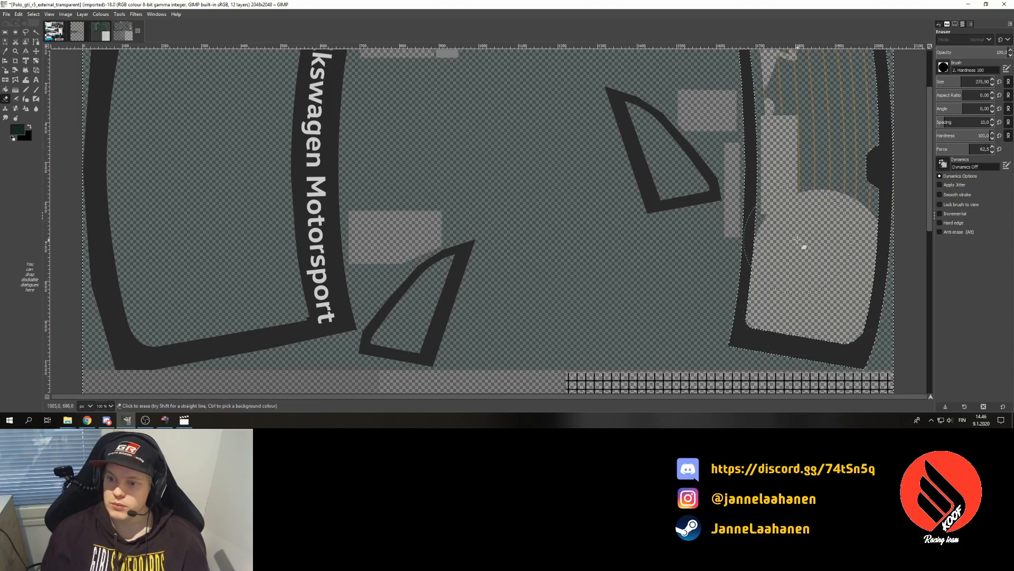
drag(811, 250, 806, 151)
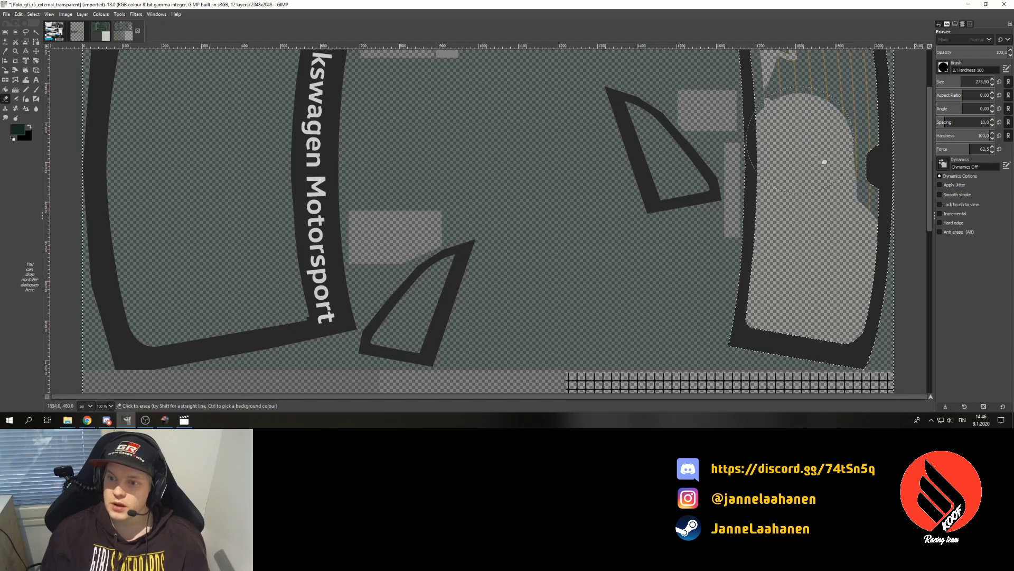
scroll(827, 151, up, 3)
mouse_move(833, 227)
mouse_down()
mouse_move(820, 191)
mouse_move(819, 168)
mouse_move(831, 221)
mouse_move(828, 128)
mouse_move(797, 122)
mouse_up()
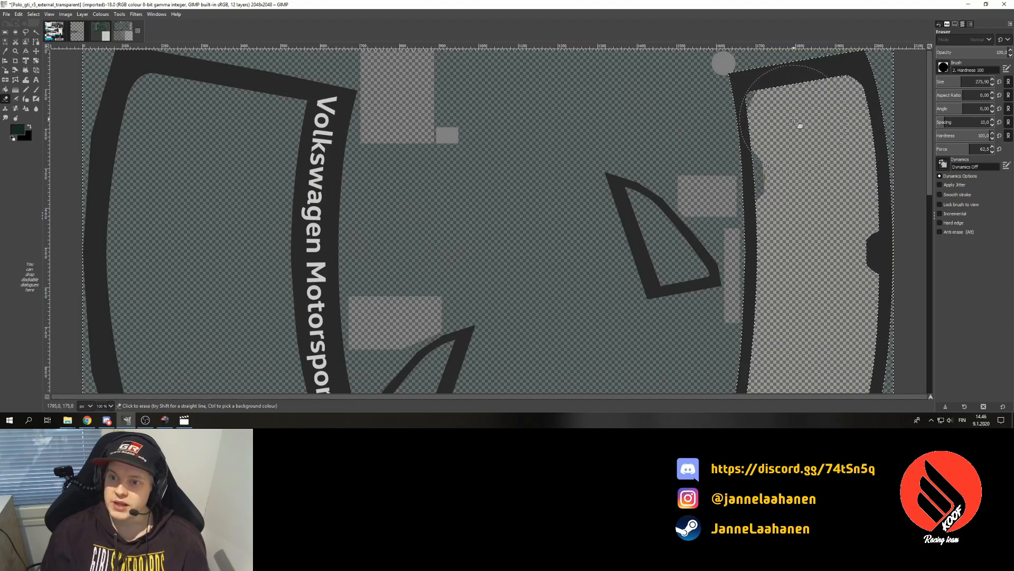
click(804, 160)
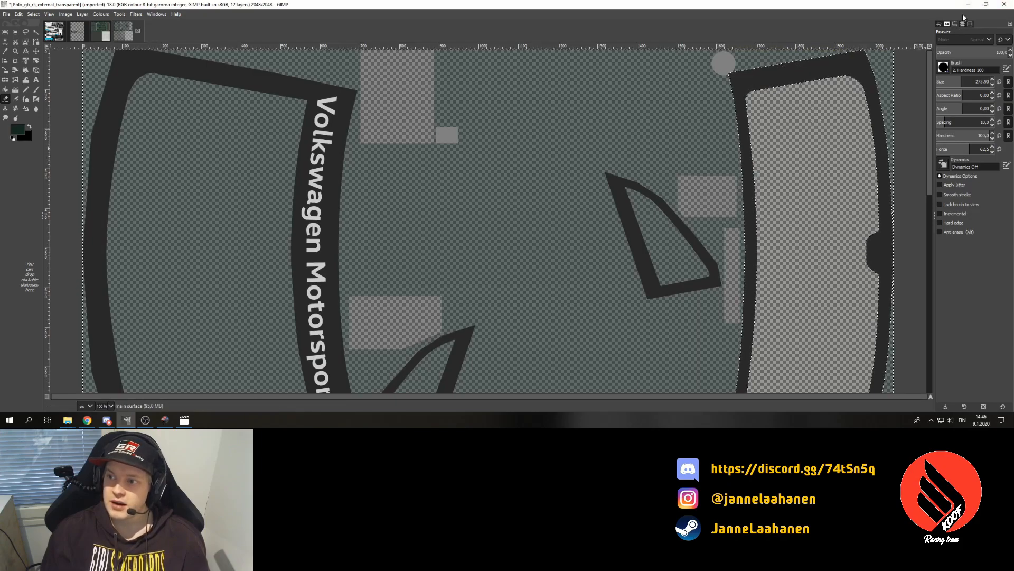
click(111, 406)
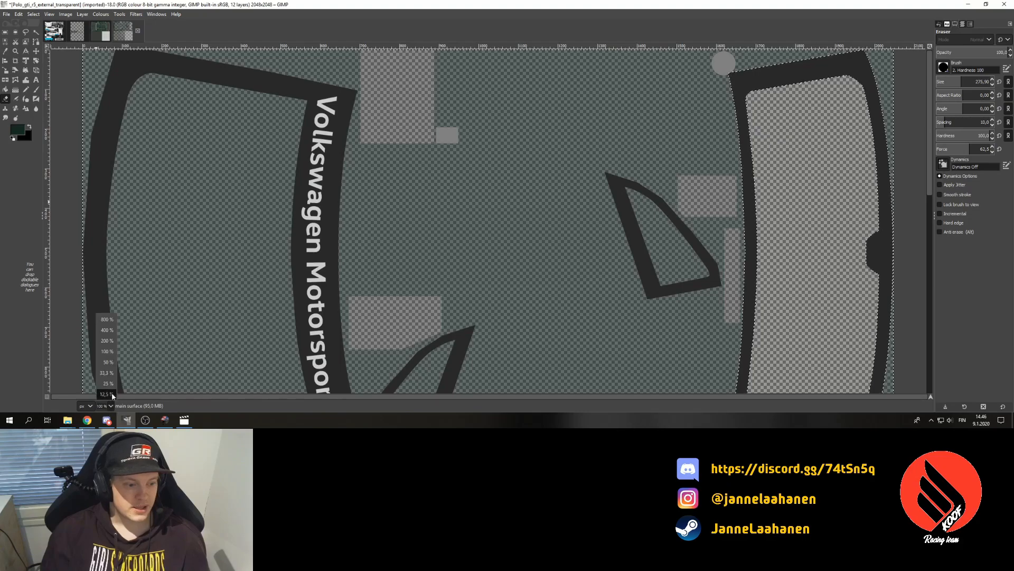
click(112, 363)
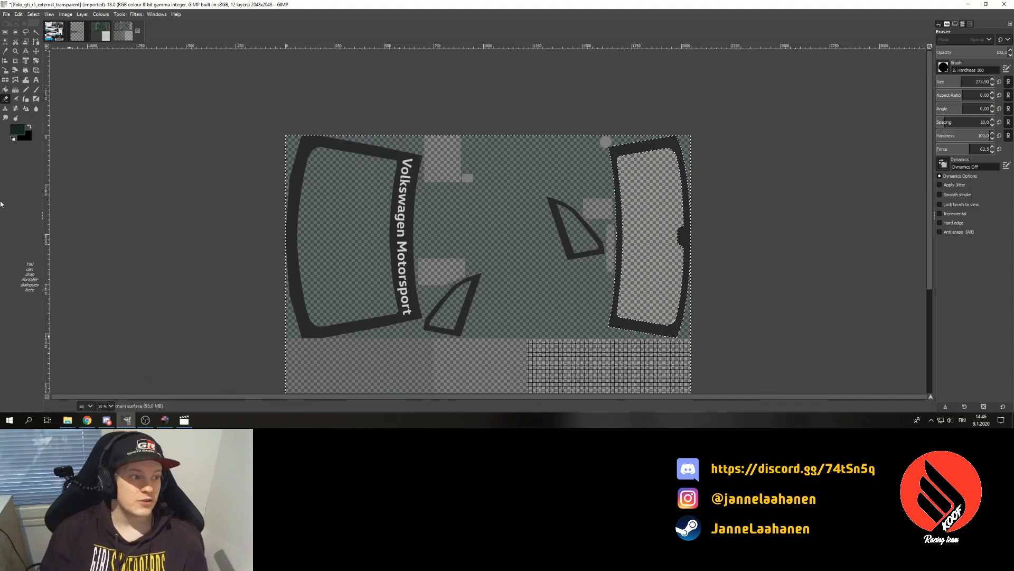
- Test and undo a green tint fill on the cleared panel, then open the windows_template image
click(5, 90)
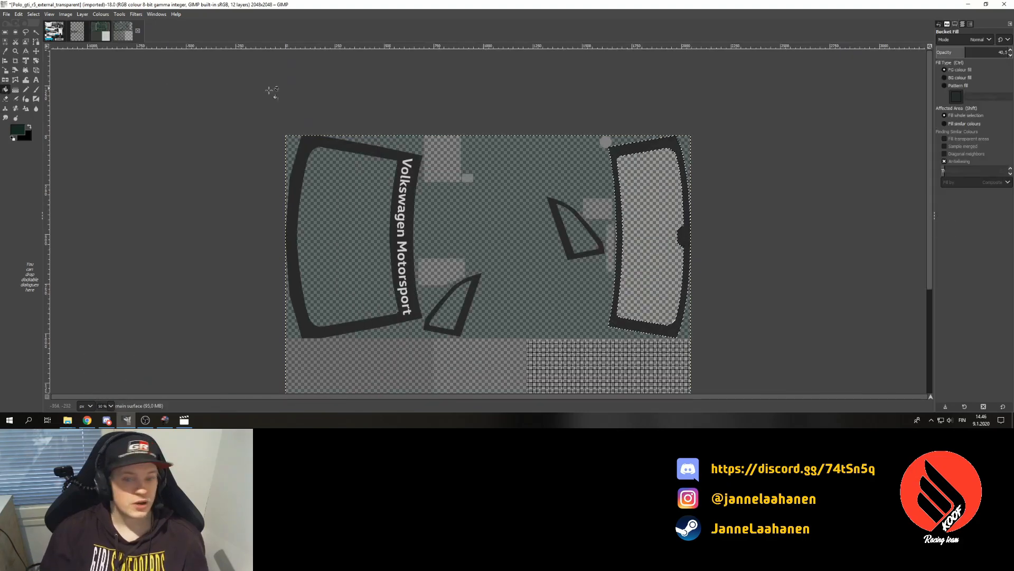
click(664, 260)
key(ctrl+z)
key(ctrl+z)
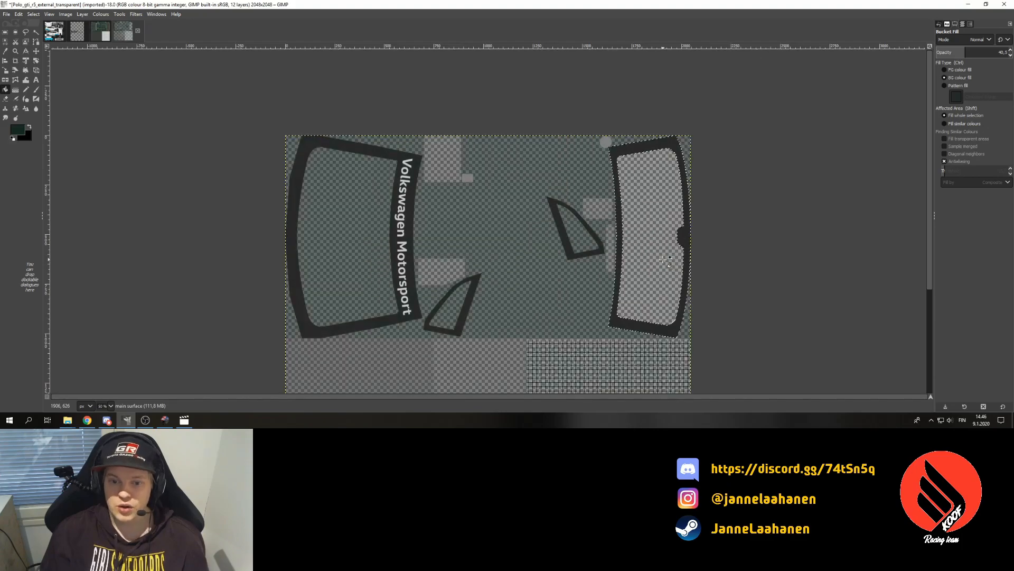
click(36, 32)
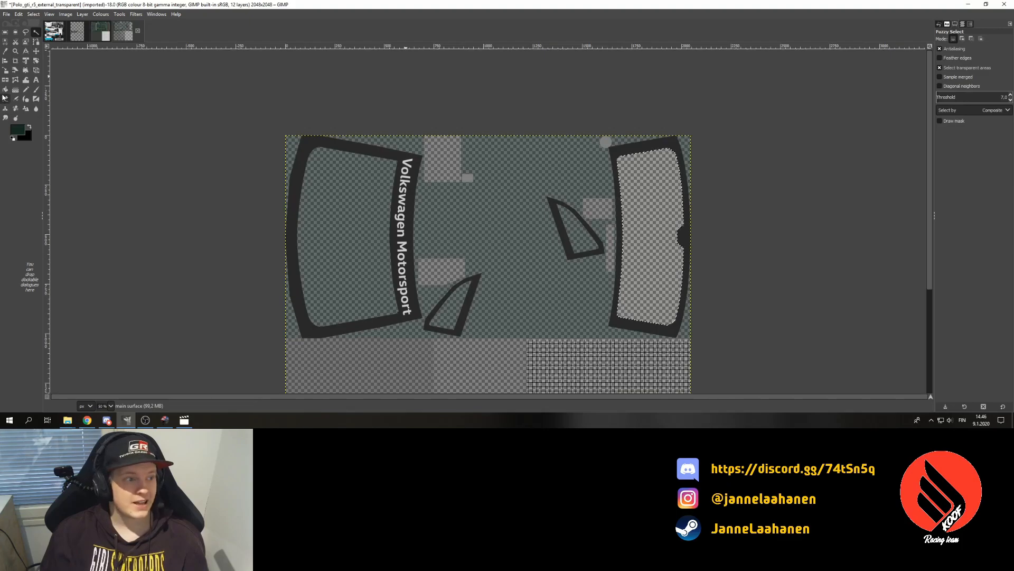
click(5, 90)
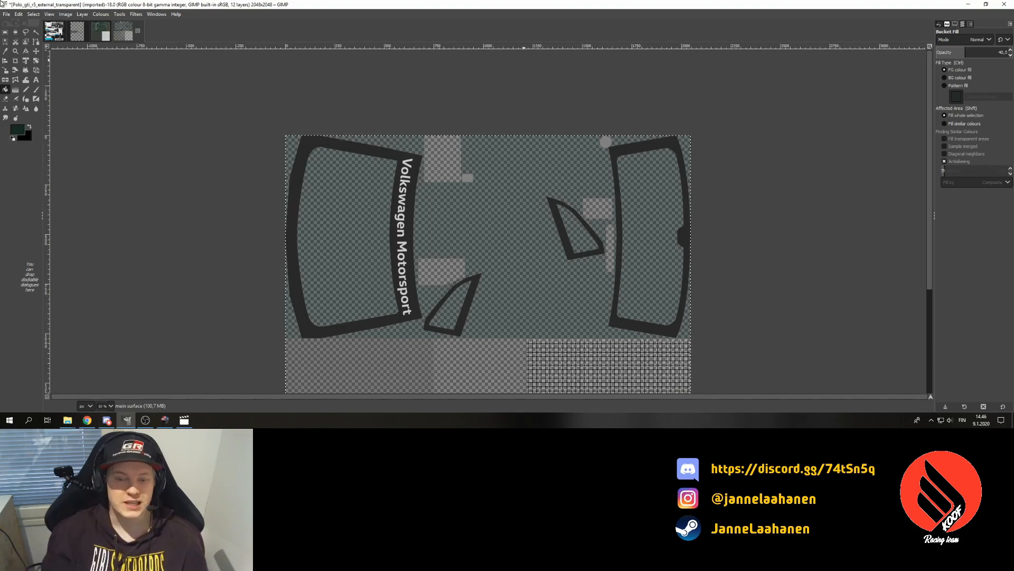
click(100, 31)
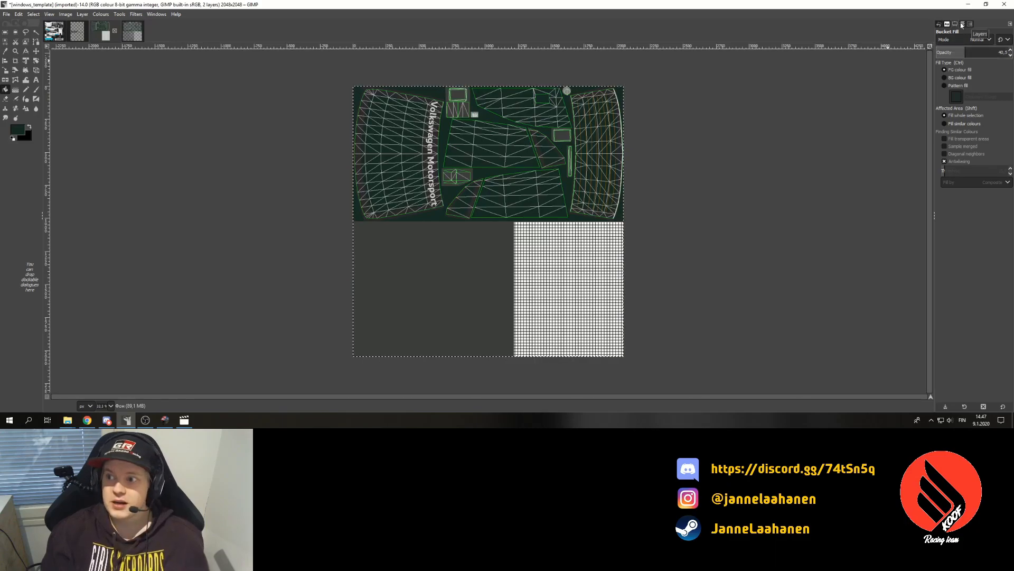
- Hide the WIRE wireframe layer on windows_template and zoom to 200% on the artwork
click(962, 24)
click(942, 69)
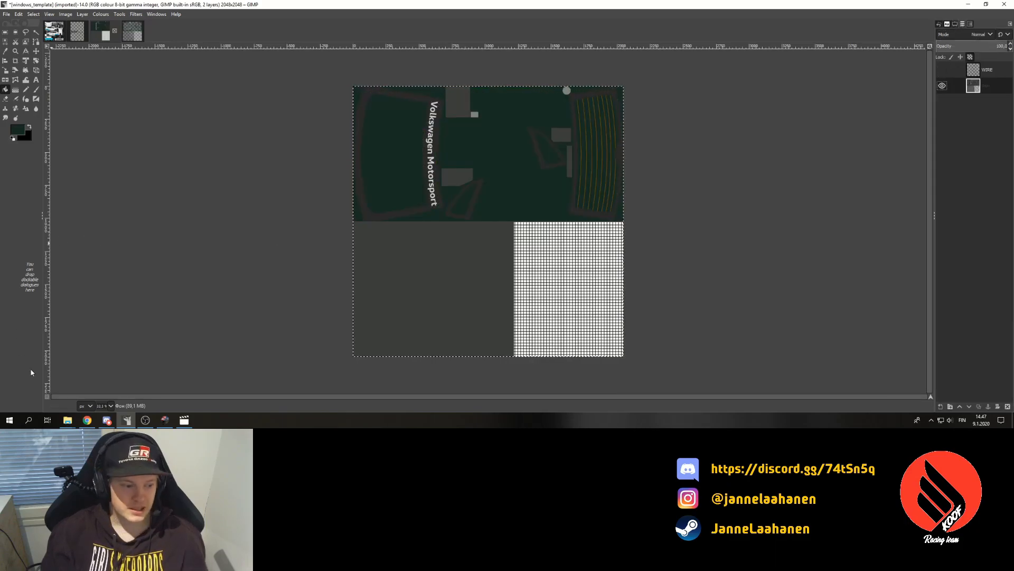
click(114, 406)
click(113, 344)
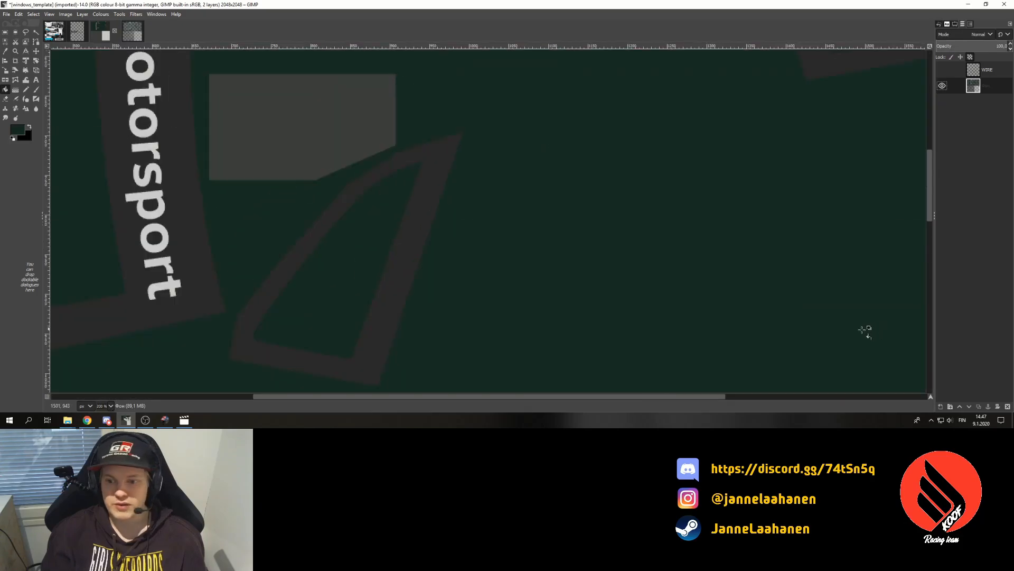
drag(689, 397, 968, 359)
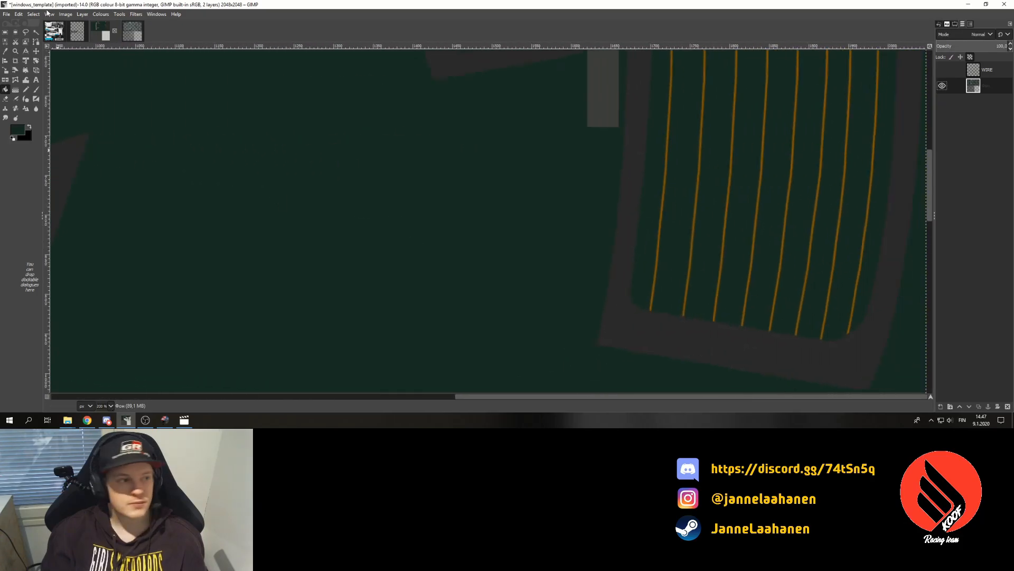
- Select all the orange rear-window heating wires by colour, raising the match threshold
click(35, 33)
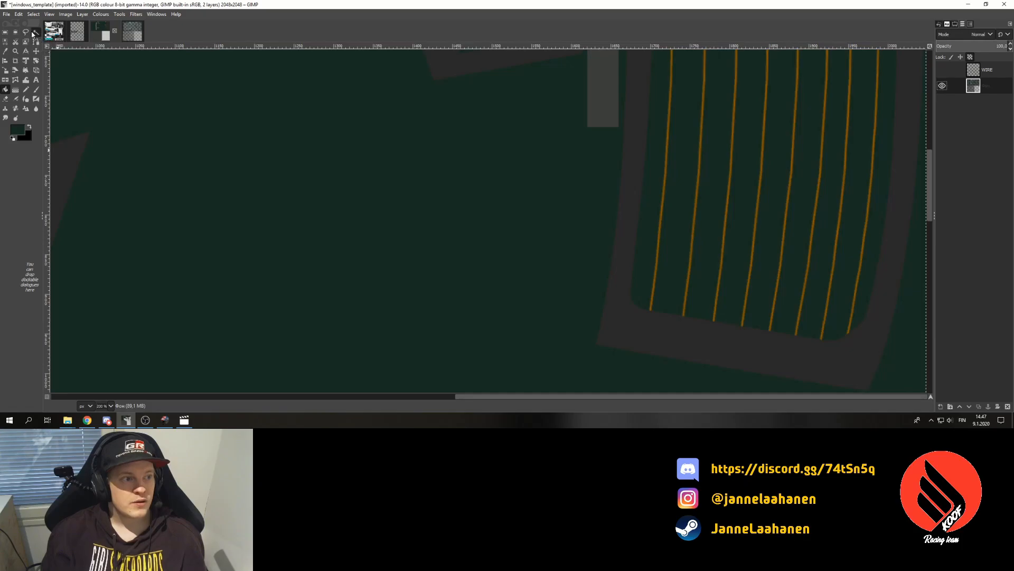
drag(656, 257, 657, 258)
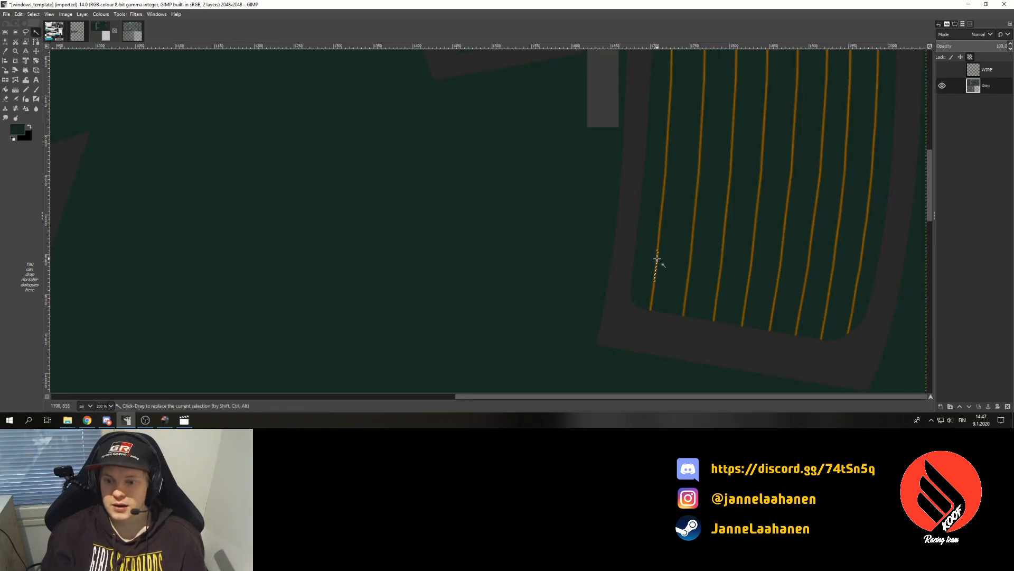
key(ctrl+z)
click(956, 24)
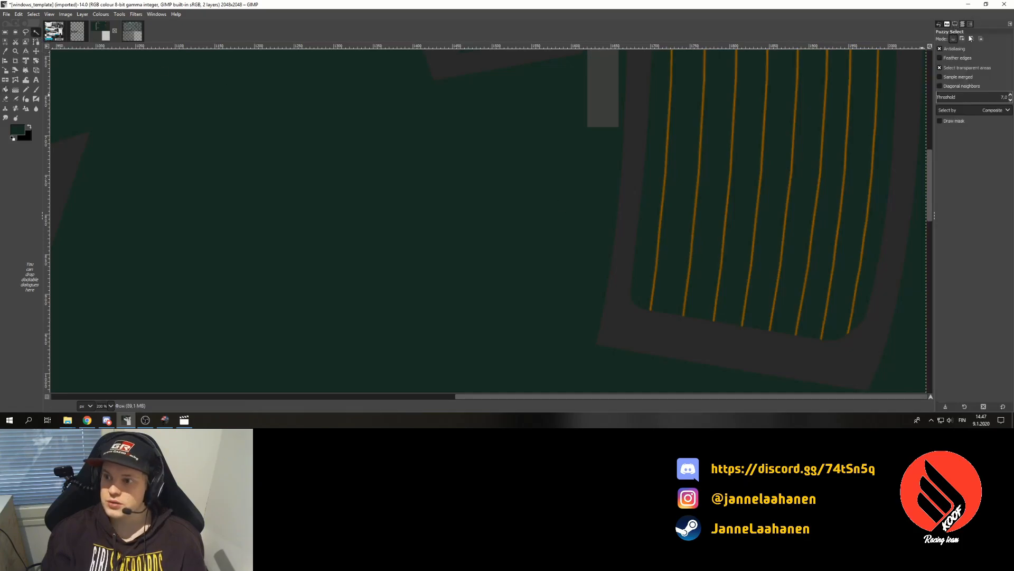
click(1010, 98)
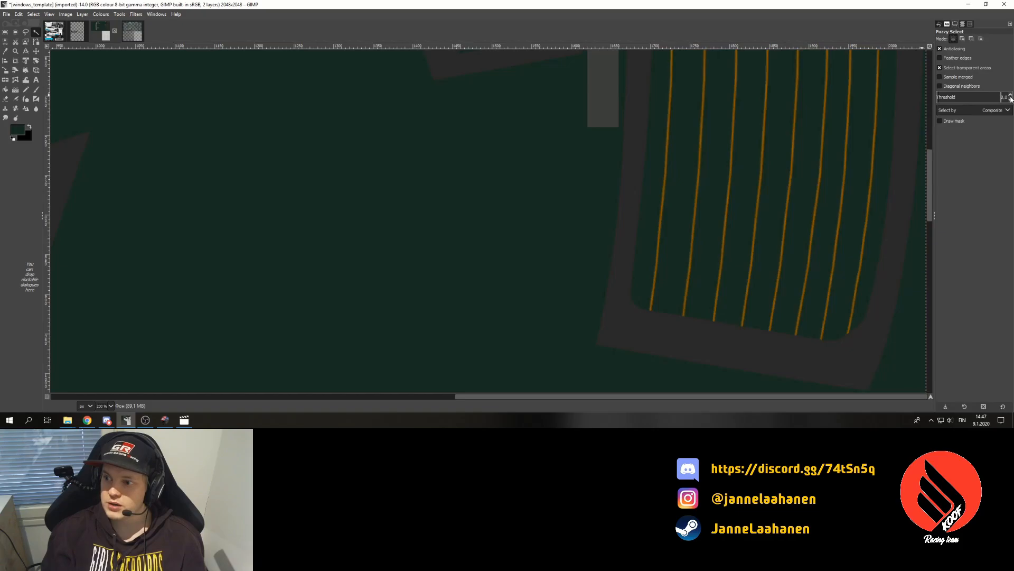
click(659, 241)
scroll(687, 248, up, 10)
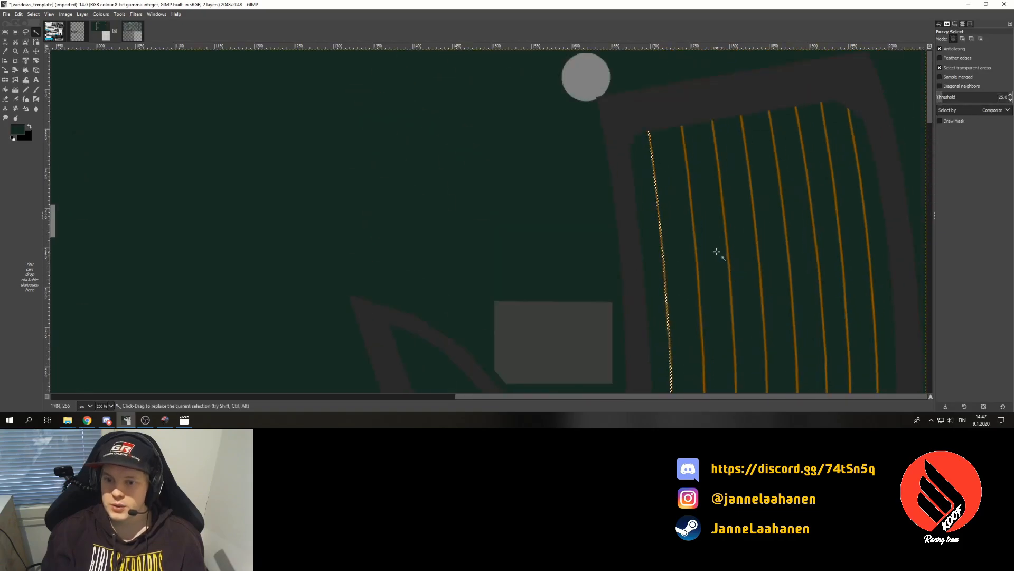
key(shift)
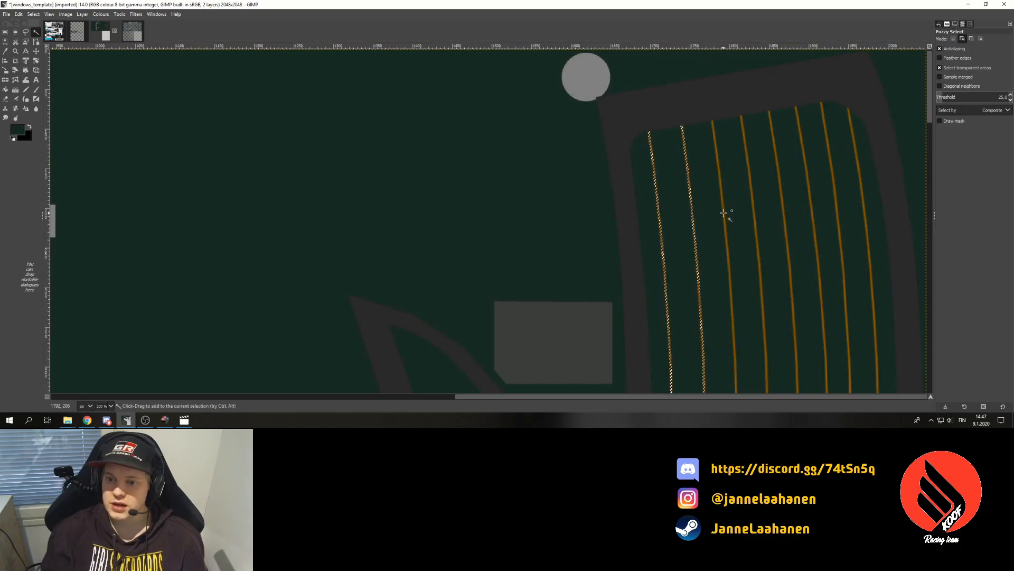
shift+click(784, 215)
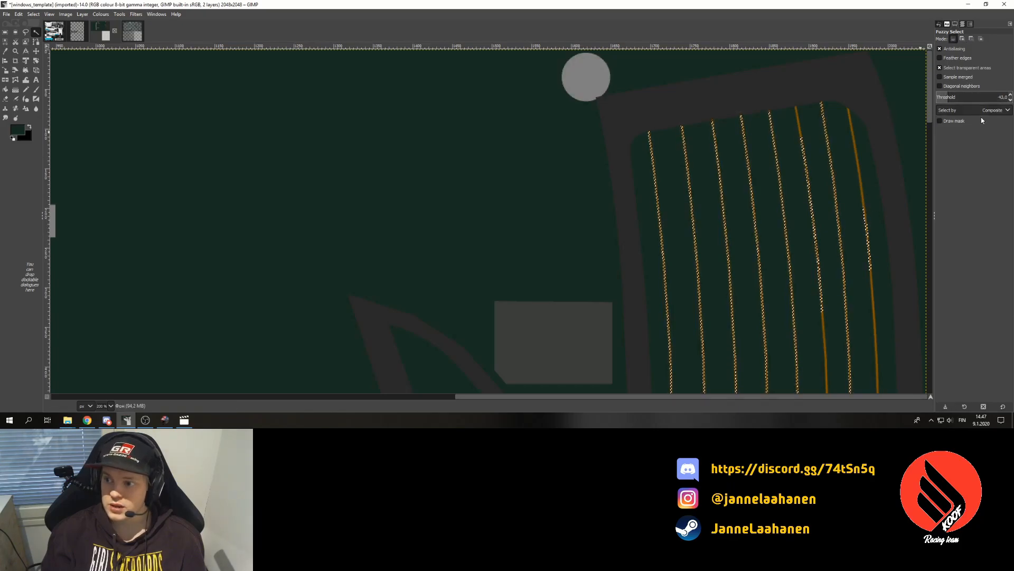
shift+click(863, 209)
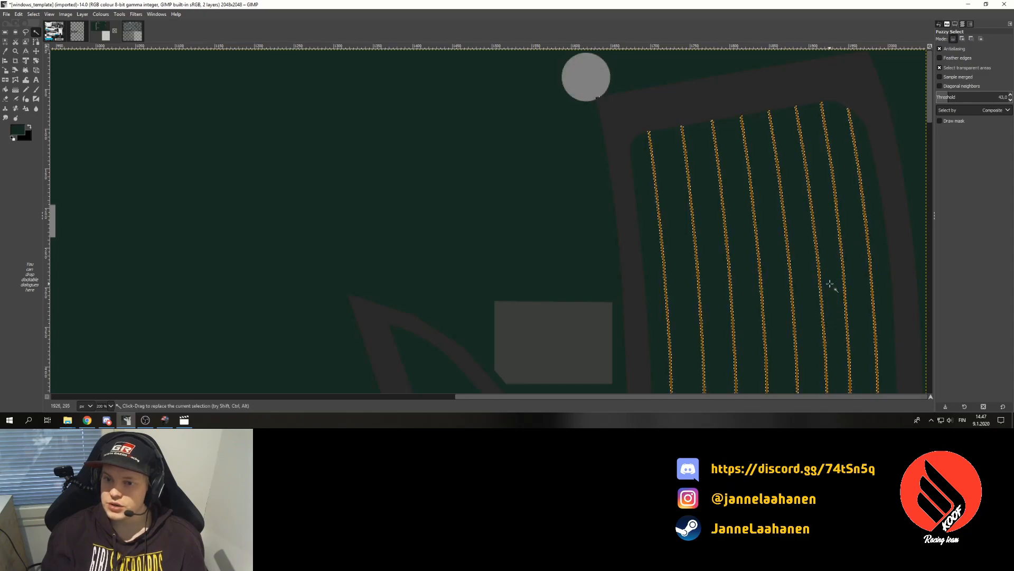
scroll(829, 286, down, 10)
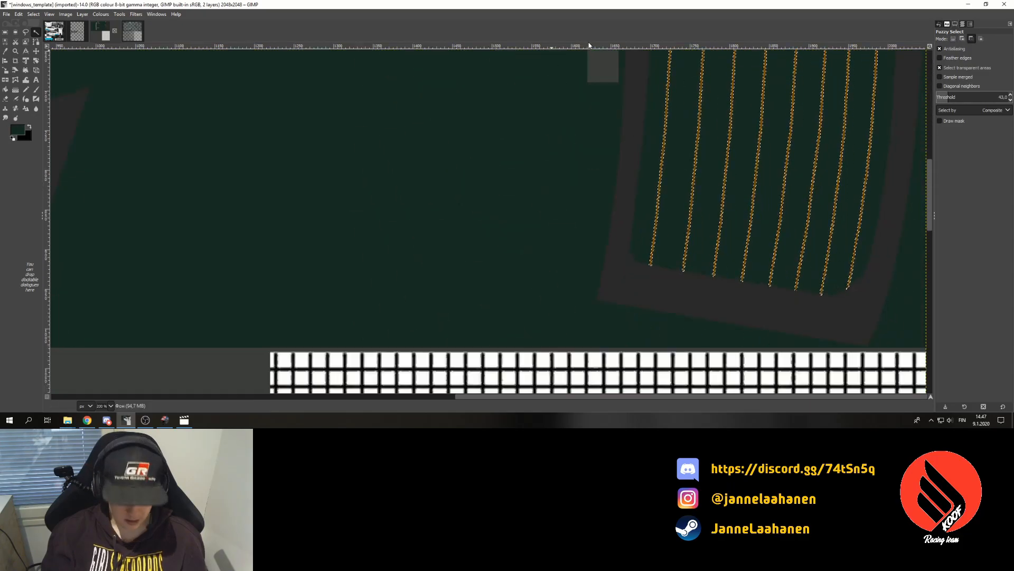
- Copy the wires and test-paste them into the Polo texture, then undo
key(ctrl+c)
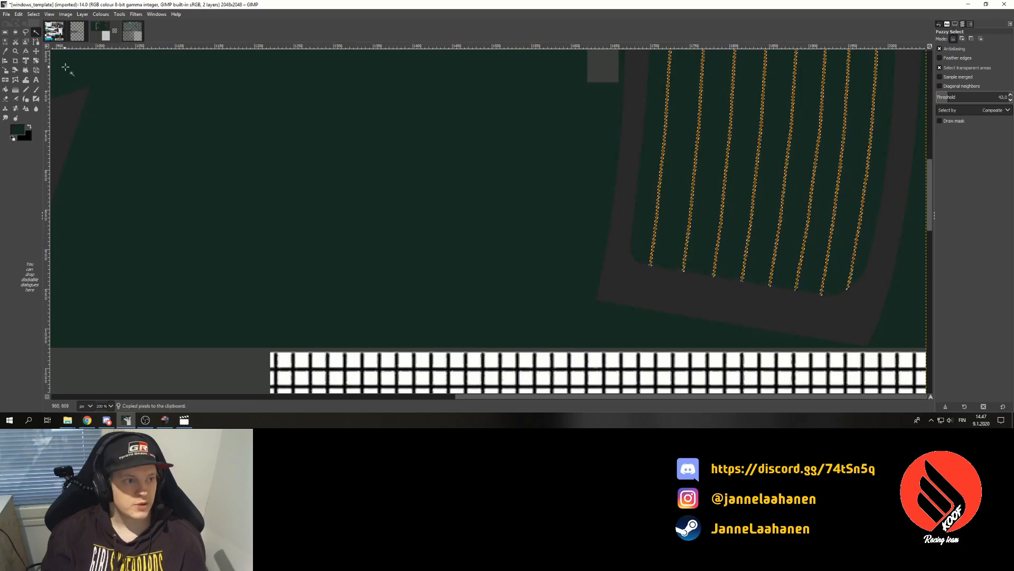
click(133, 31)
key(ctrl+v)
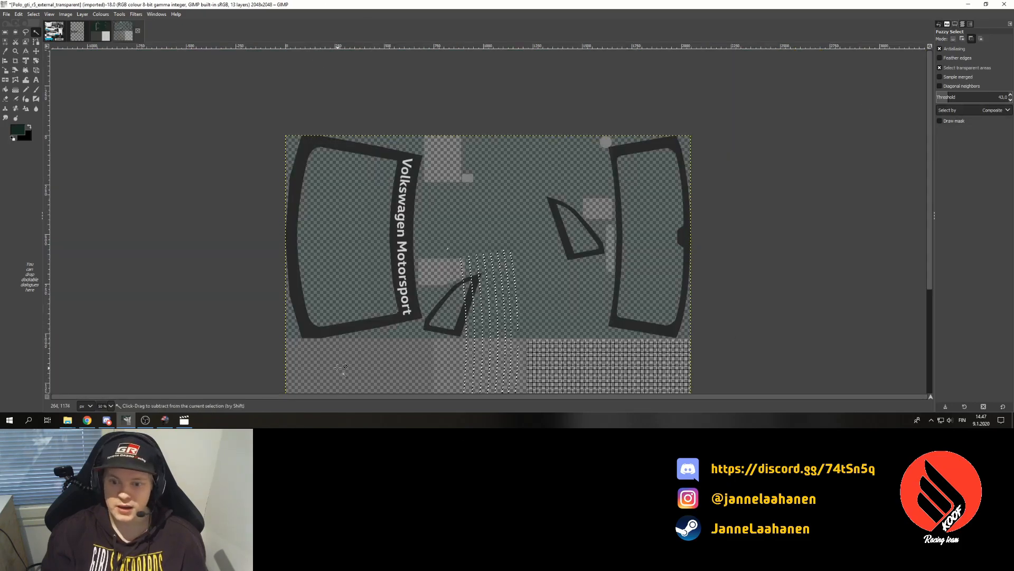
scroll(125, 259, down, 5)
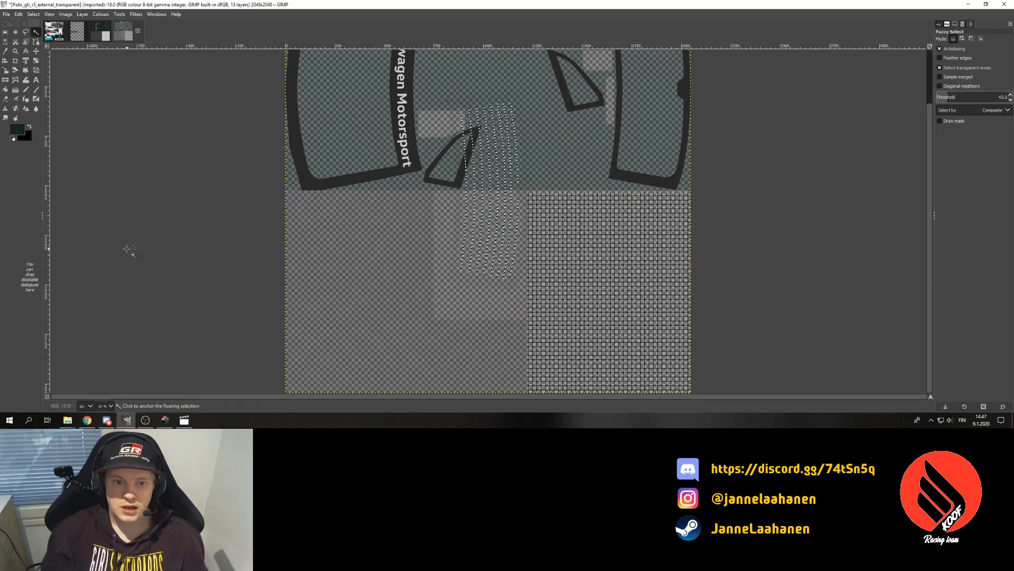
key(ctrl+z)
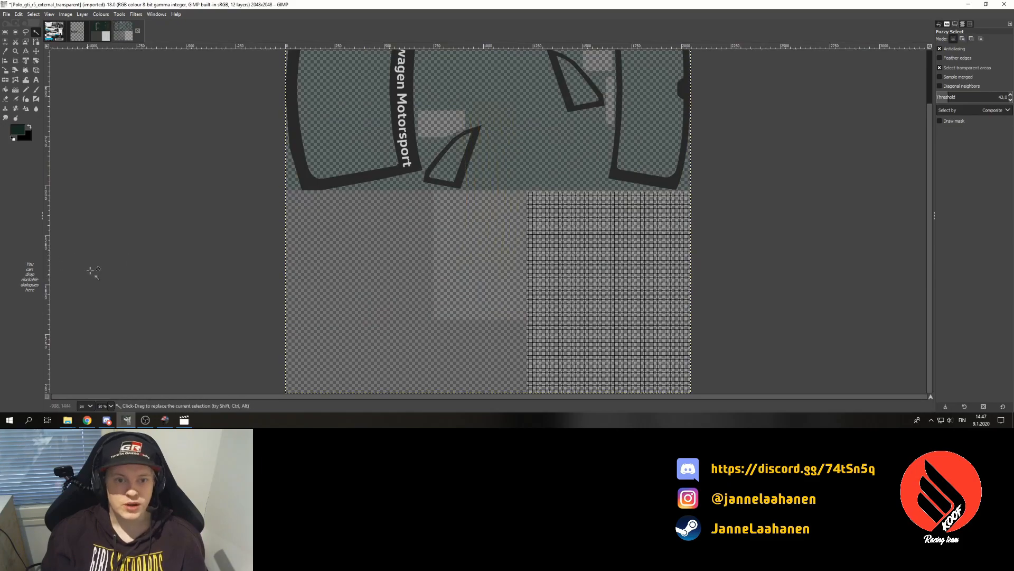
- Paste the wires into the template as a new layer and resize it to the image size
click(100, 31)
click(111, 405)
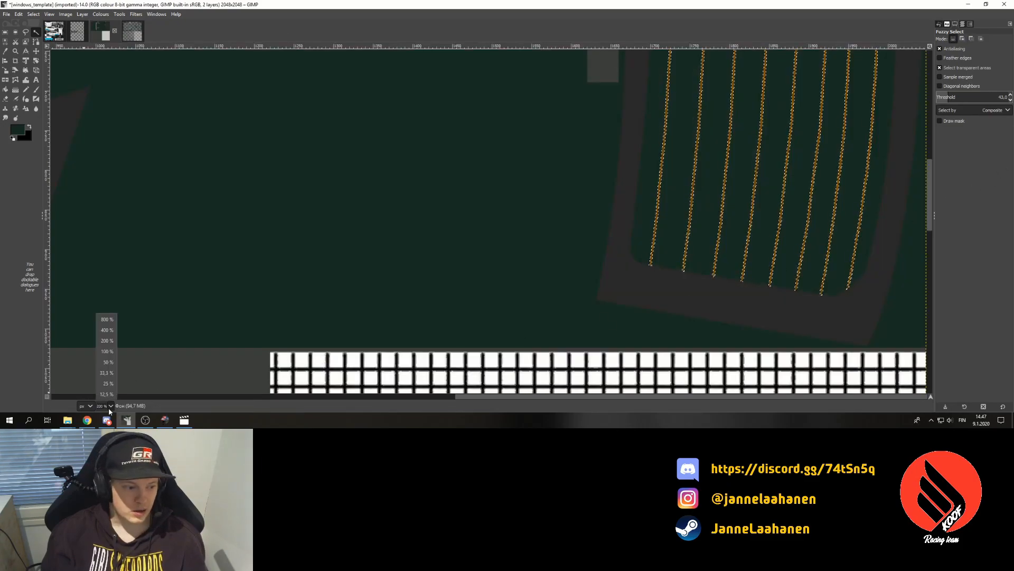
click(103, 373)
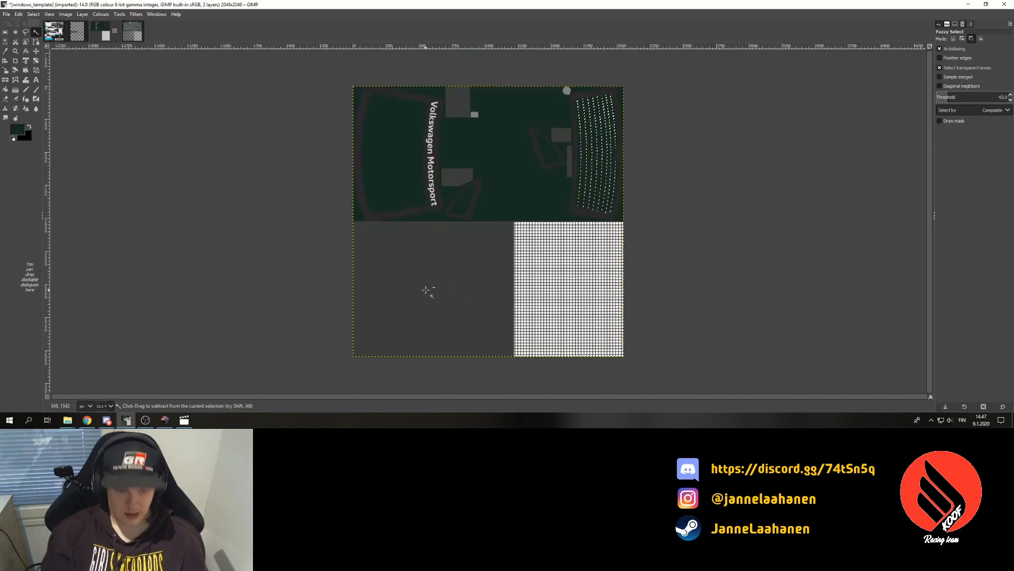
key(ctrl+c)
key(ctrl+v)
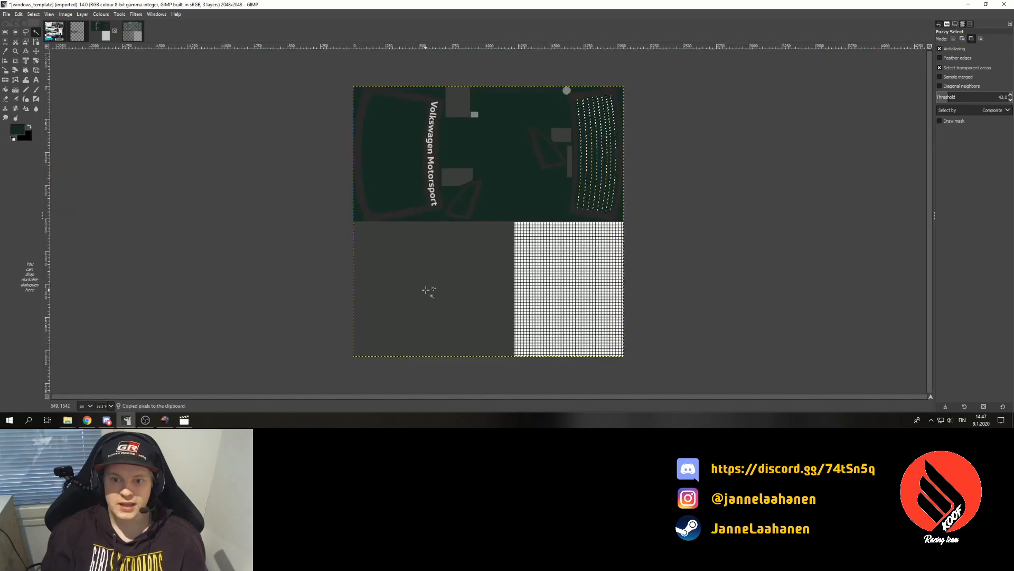
click(962, 24)
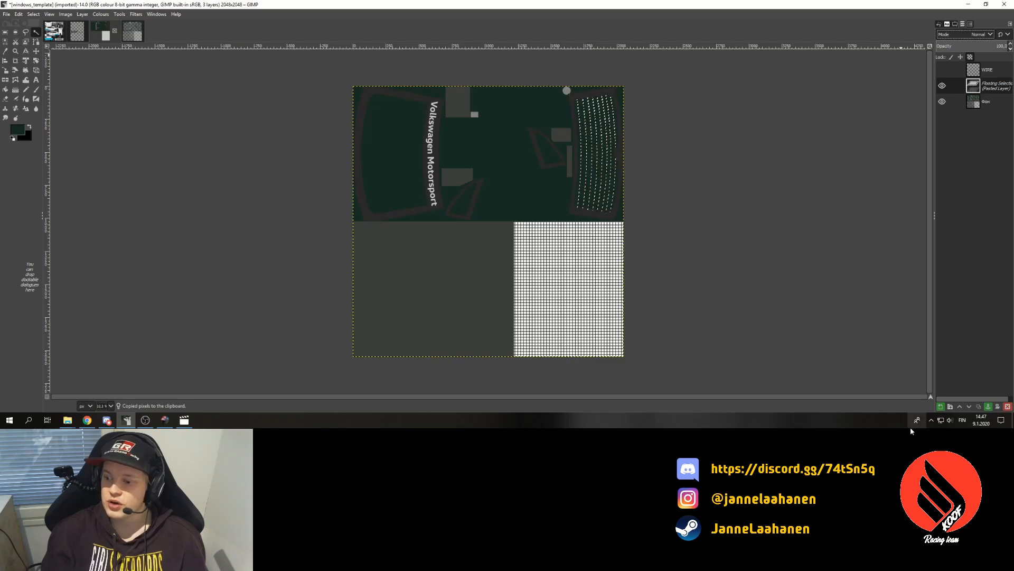
click(940, 406)
click(1000, 86)
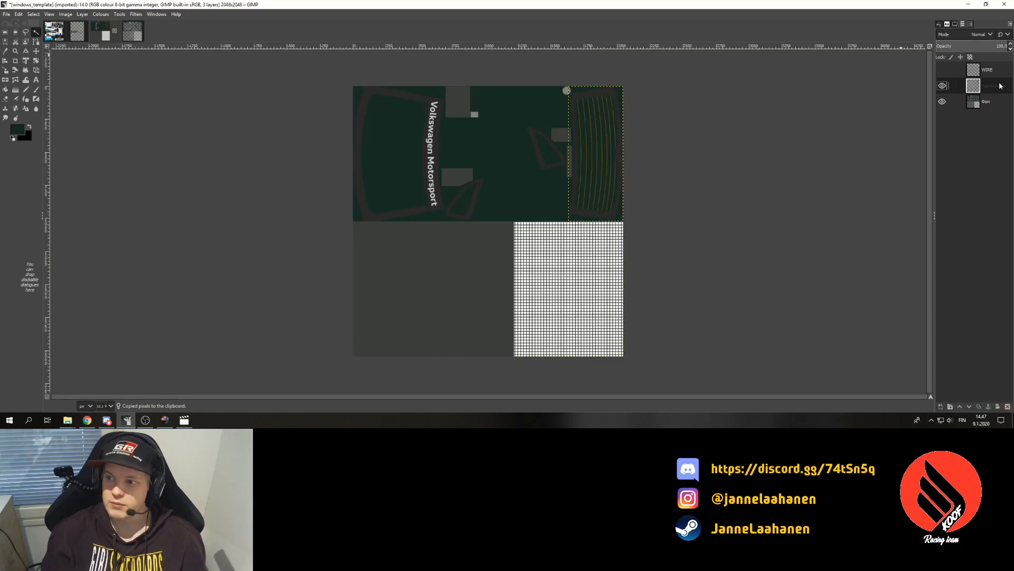
right_click(1001, 86)
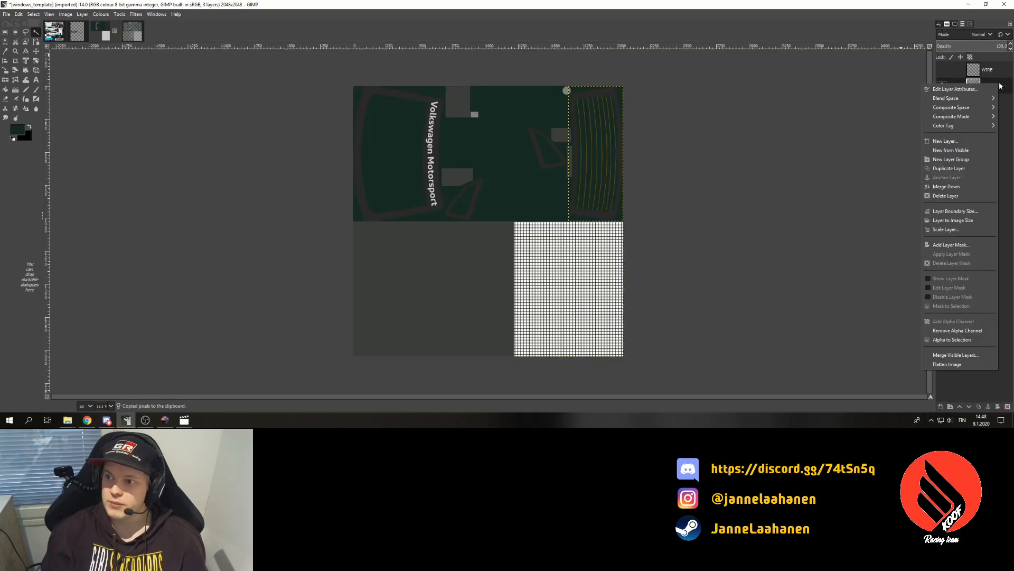
click(966, 220)
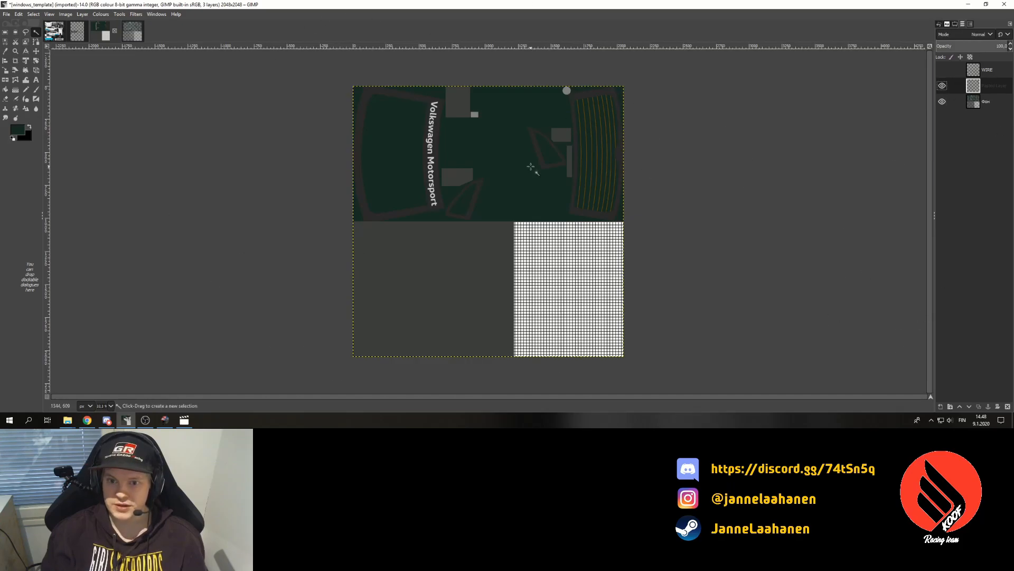
- Copy the wire layer, paste it onto the Polo_gti_r5_external_transparent texture and anchor it
key(ctrl+c)
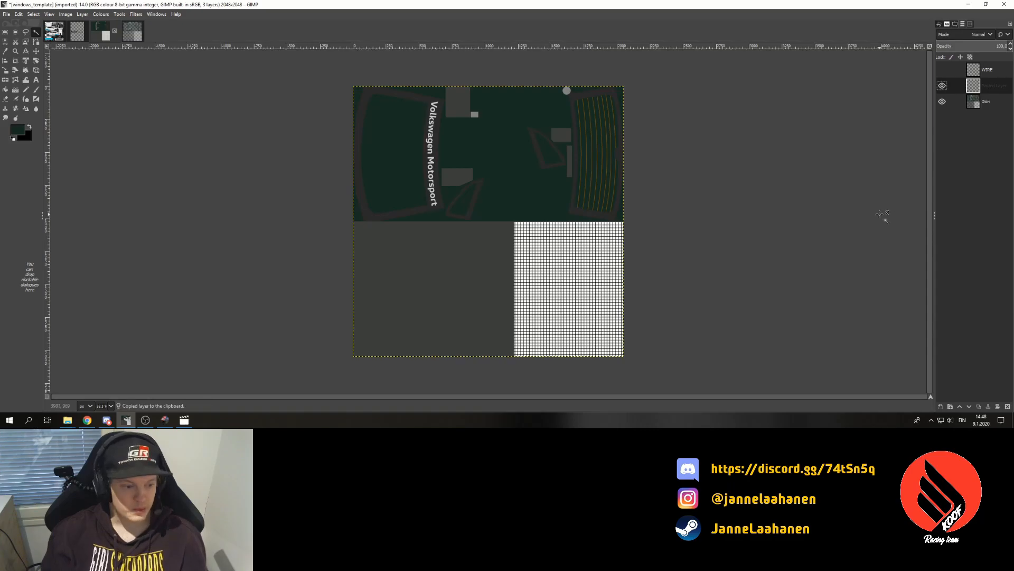
click(132, 31)
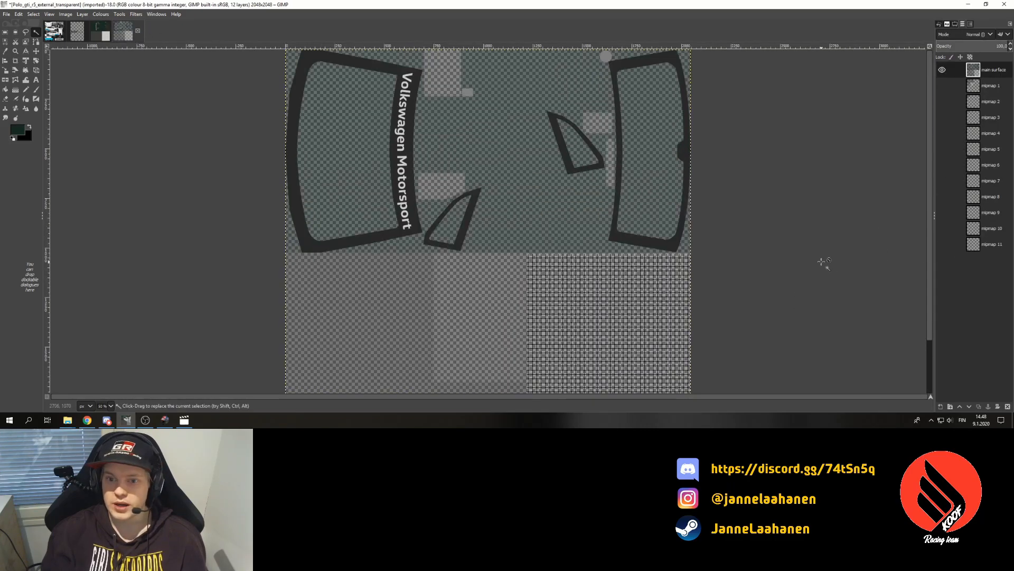
key(ctrl+v)
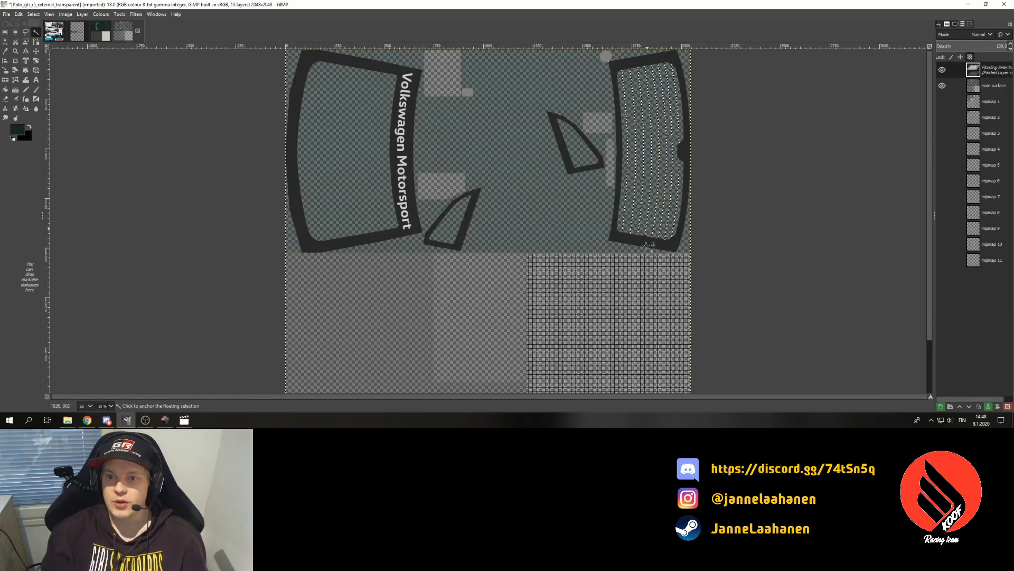
click(990, 408)
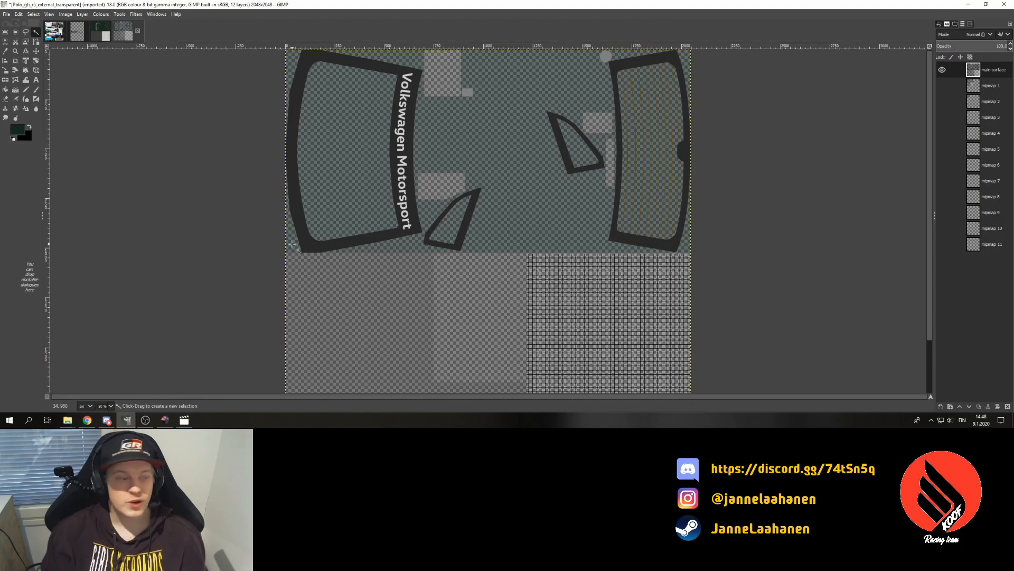
- On the template's Фон background layer, select the dark Volkswagen Motorsport window band at threshold about 5
click(104, 30)
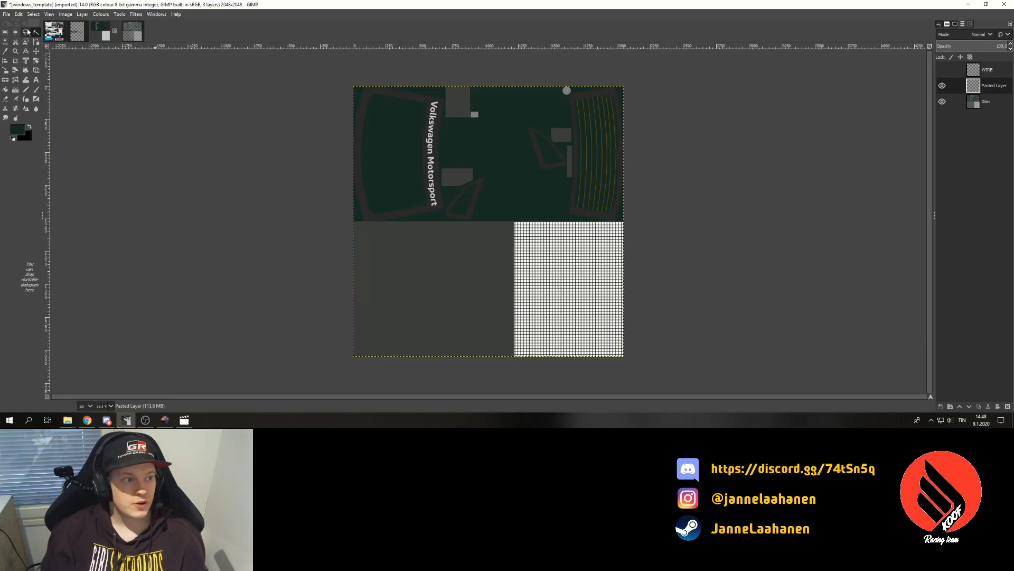
click(986, 101)
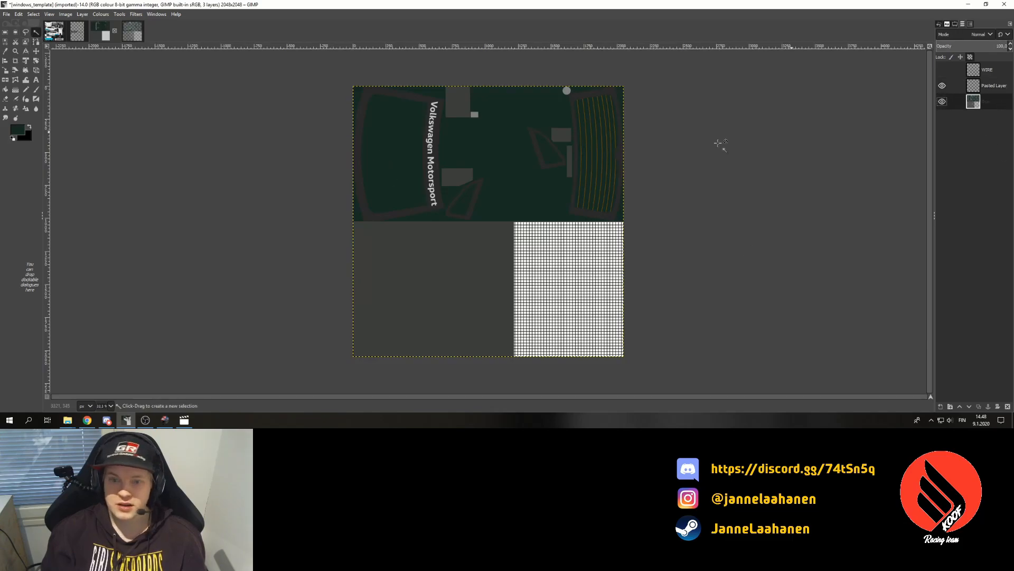
click(424, 208)
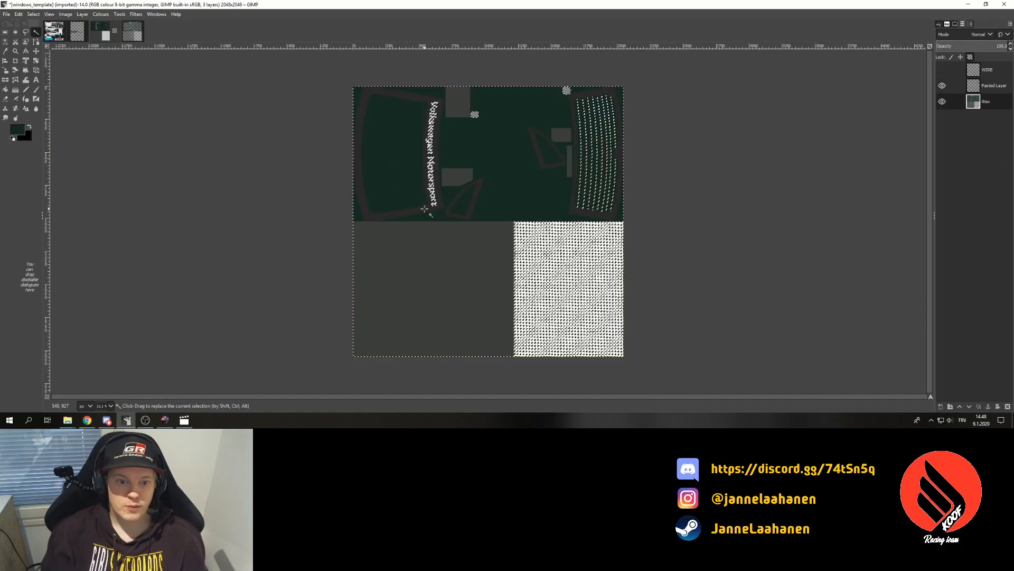
click(111, 406)
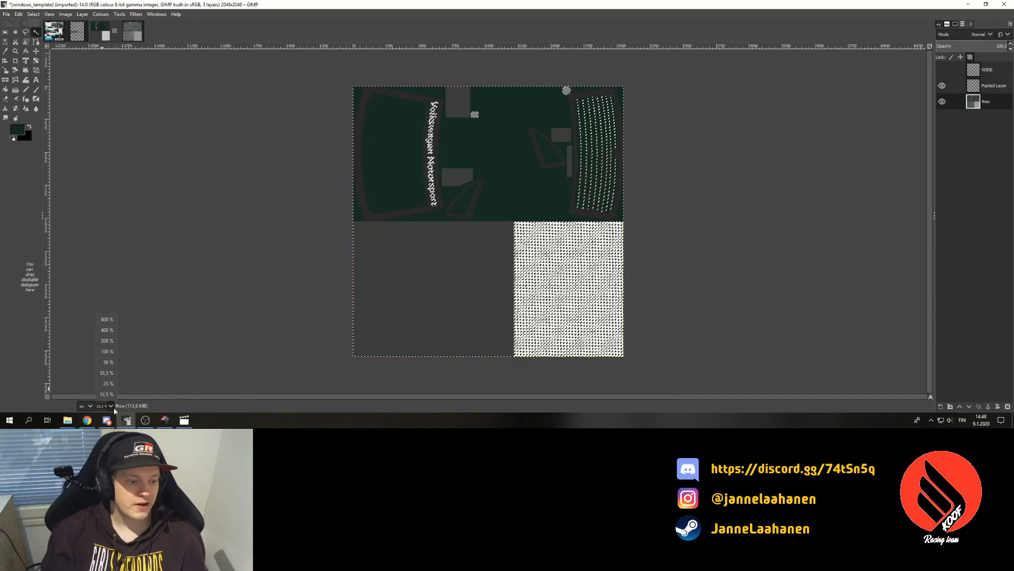
click(103, 340)
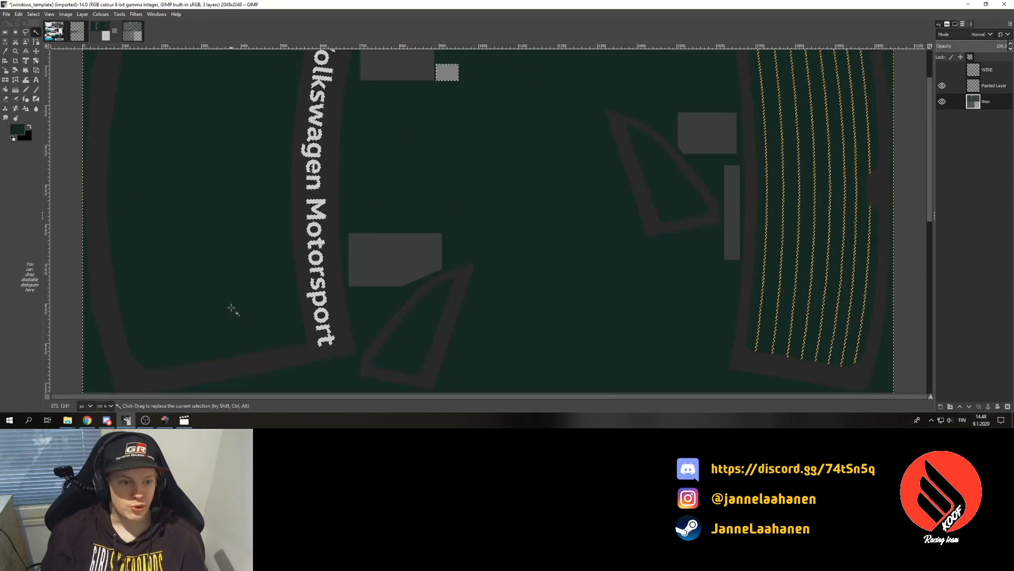
click(955, 24)
click(1011, 100)
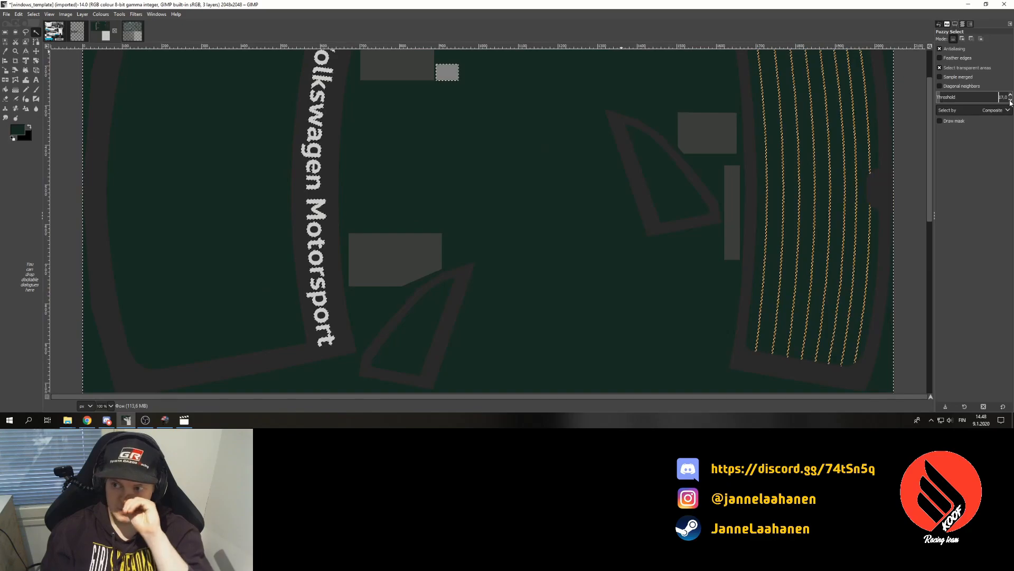
click(303, 253)
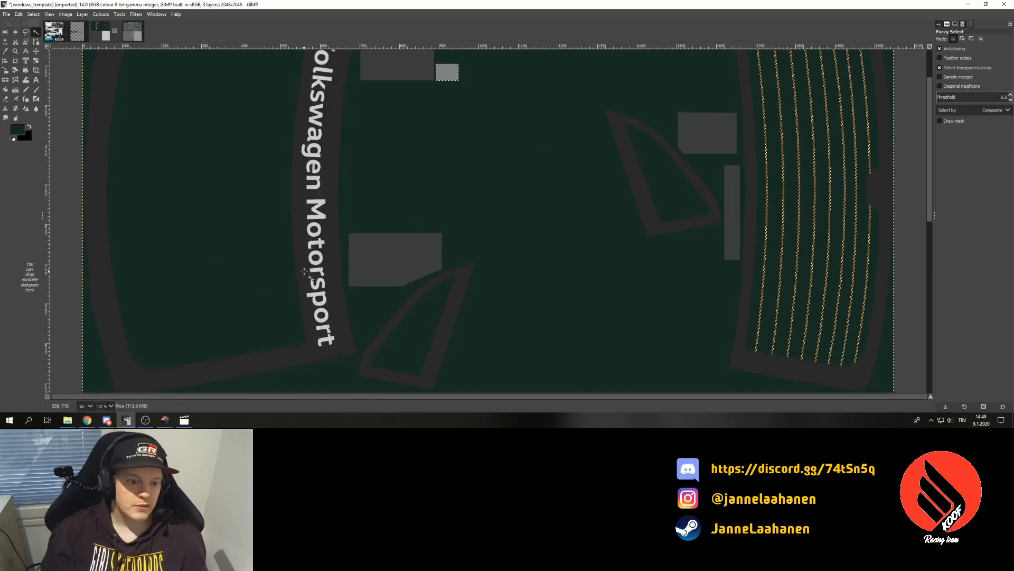
scroll(308, 270, up, 2)
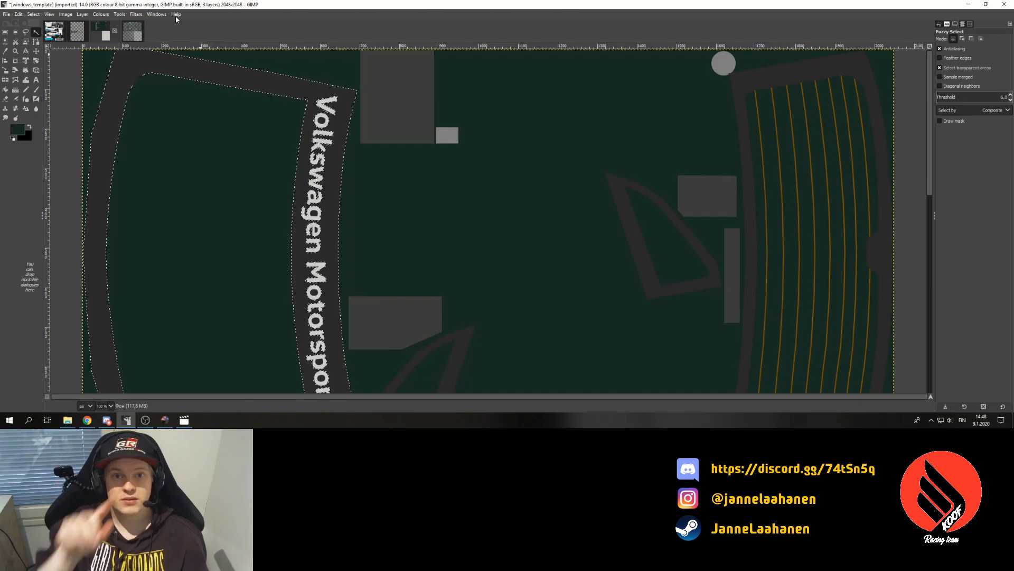
scroll(507, 250, down, 8)
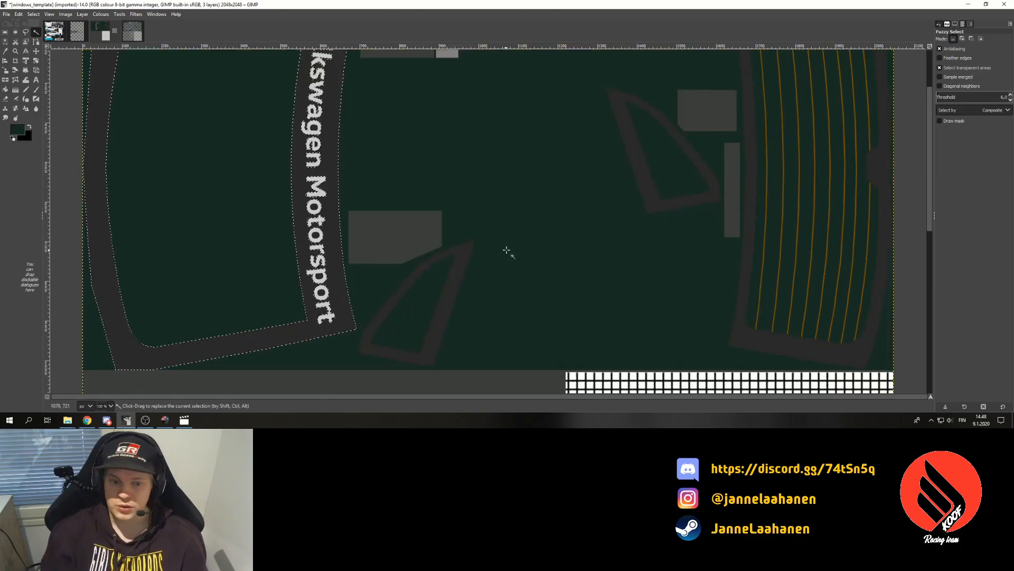
- Paste the selected strip as a new layer, expand it to image size, and copy it
key(ctrl+c)
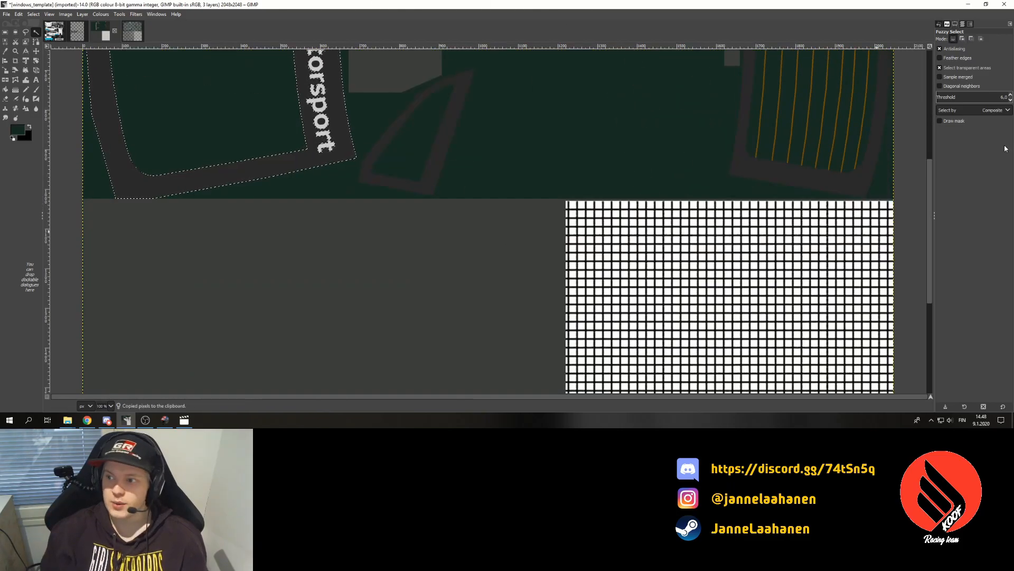
key(ctrl+v)
click(962, 26)
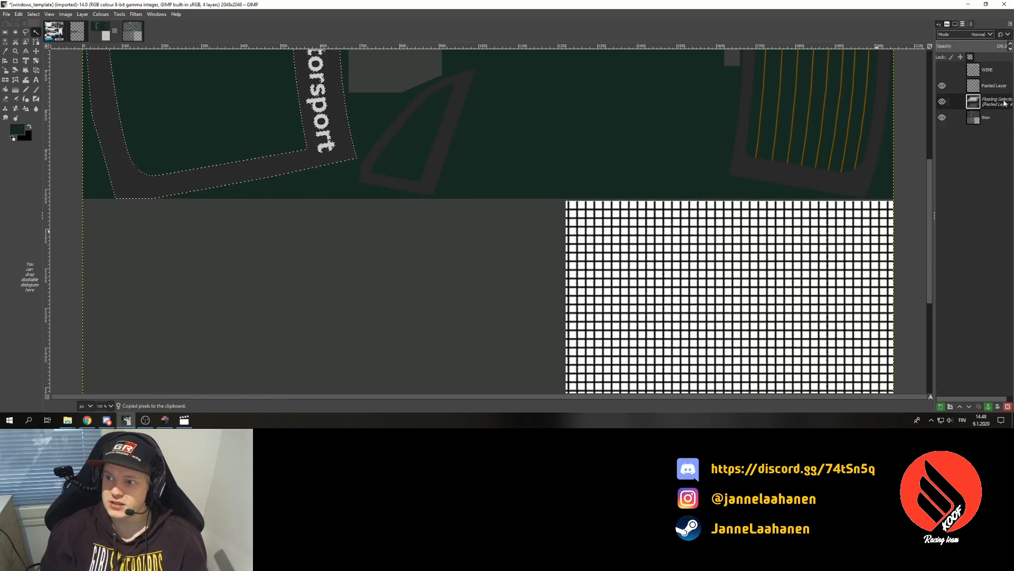
right_click(1003, 101)
click(993, 159)
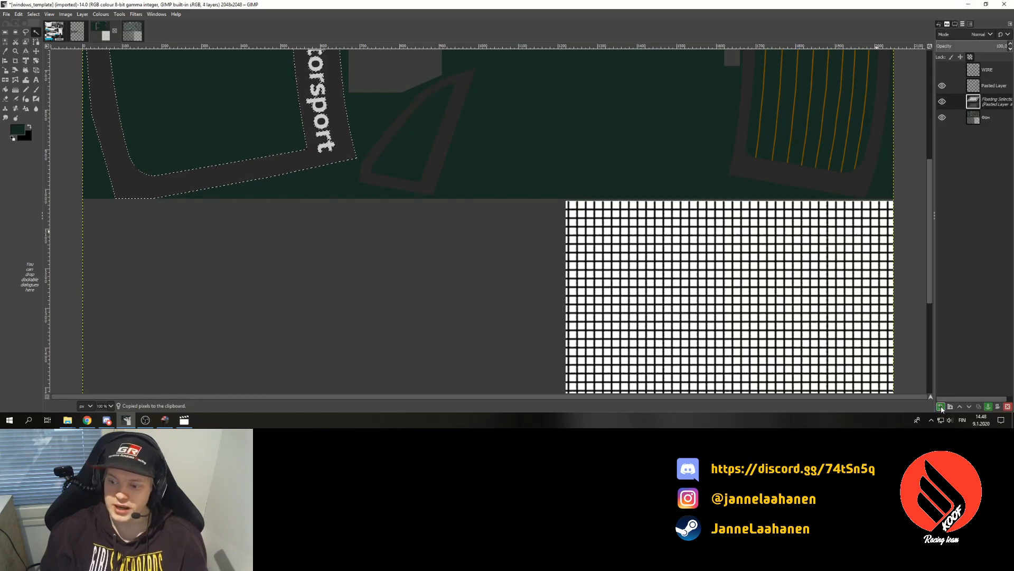
right_click(985, 109)
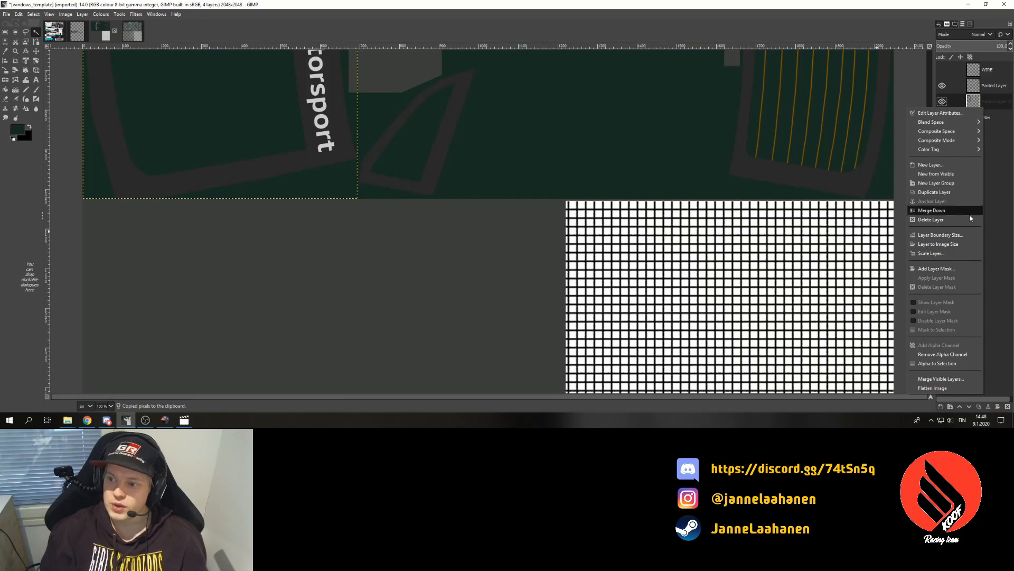
click(949, 247)
key(ctrl+c)
- Paste the strip into the Polo GTI window texture and anchor it onto main surface
click(132, 31)
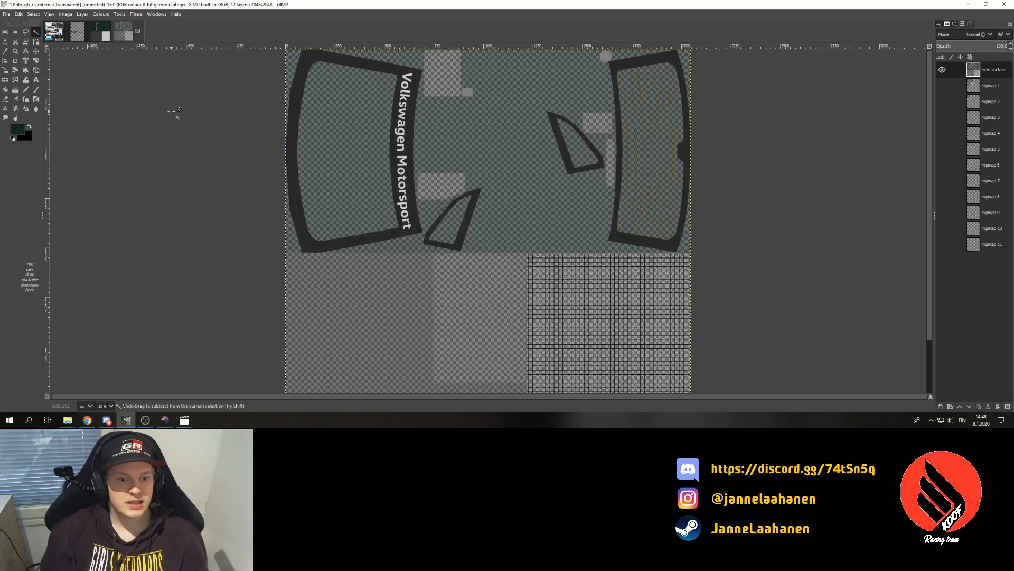
key(ctrl+v)
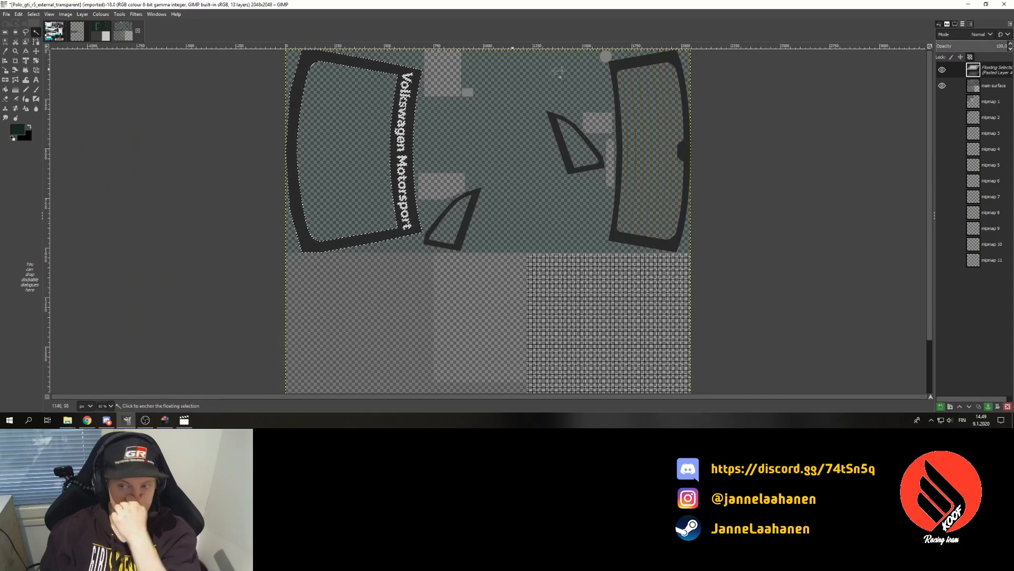
click(989, 407)
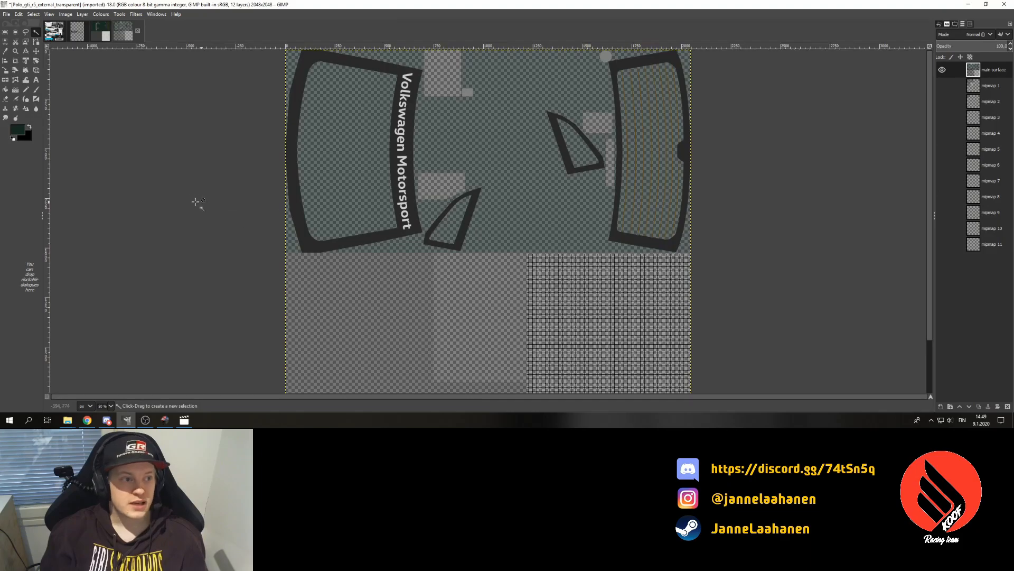
click(101, 37)
click(132, 32)
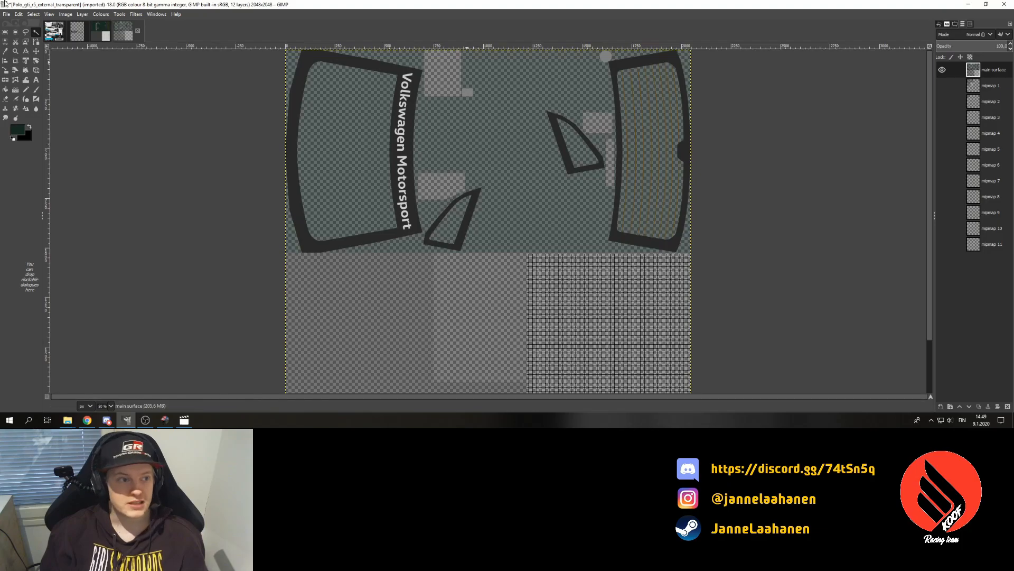
- Copy the template's full-size WIRE layer and paste it into the Polo texture as a new WIRE copy layer
click(96, 30)
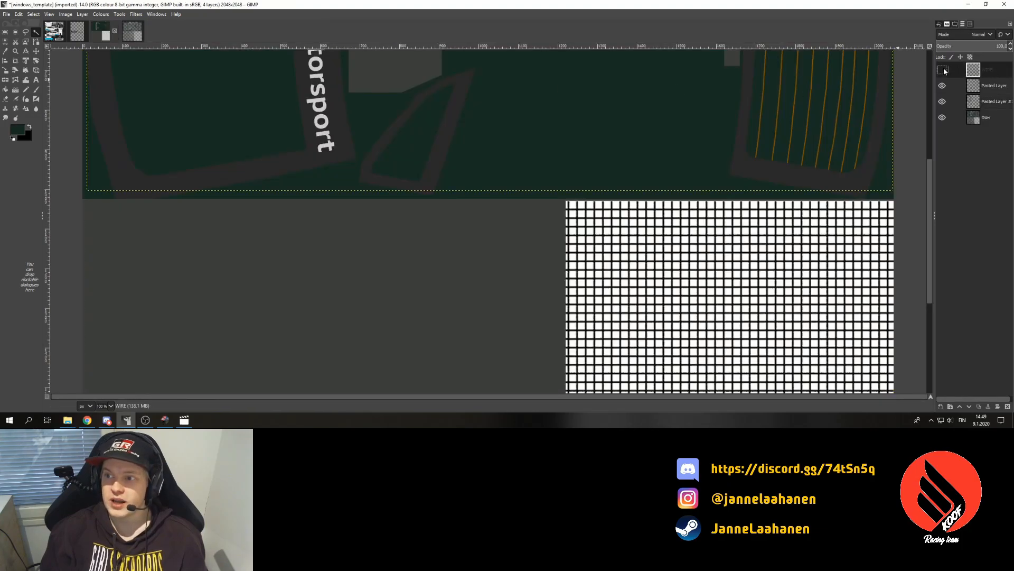
right_click(980, 114)
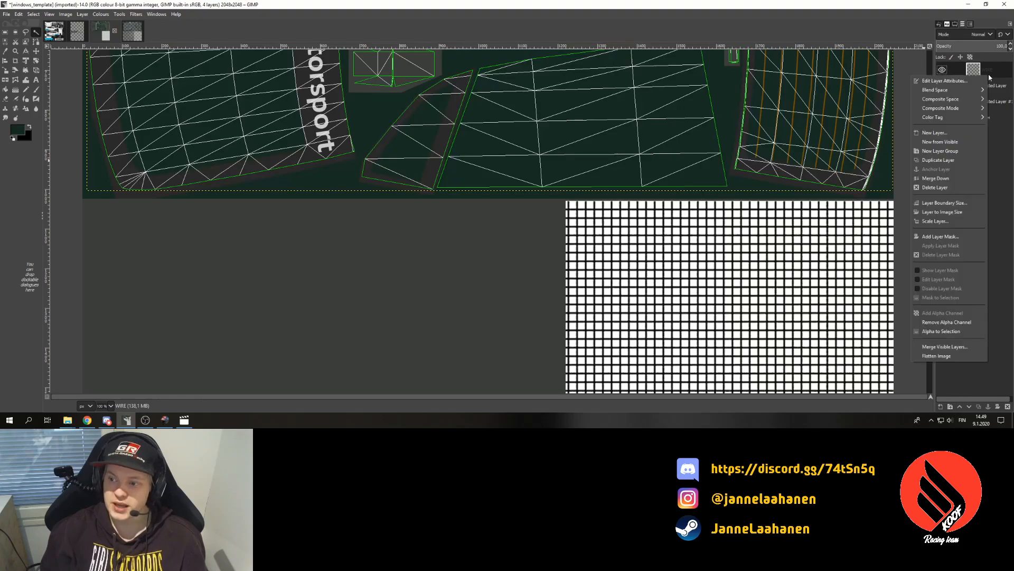
click(961, 212)
key(ctrl+c)
click(124, 35)
key(ctrl+v)
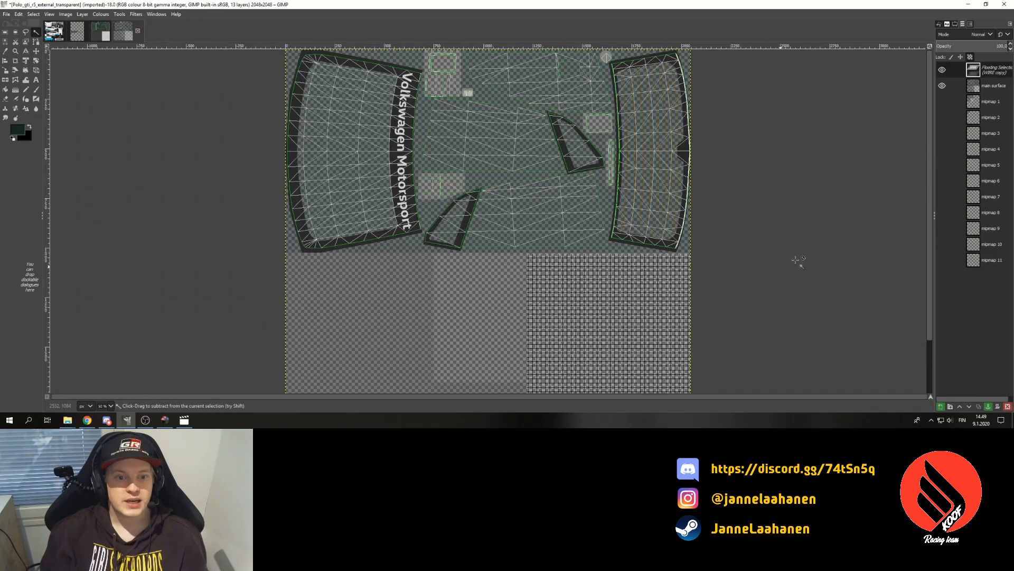
key(shift+ctrl+n)
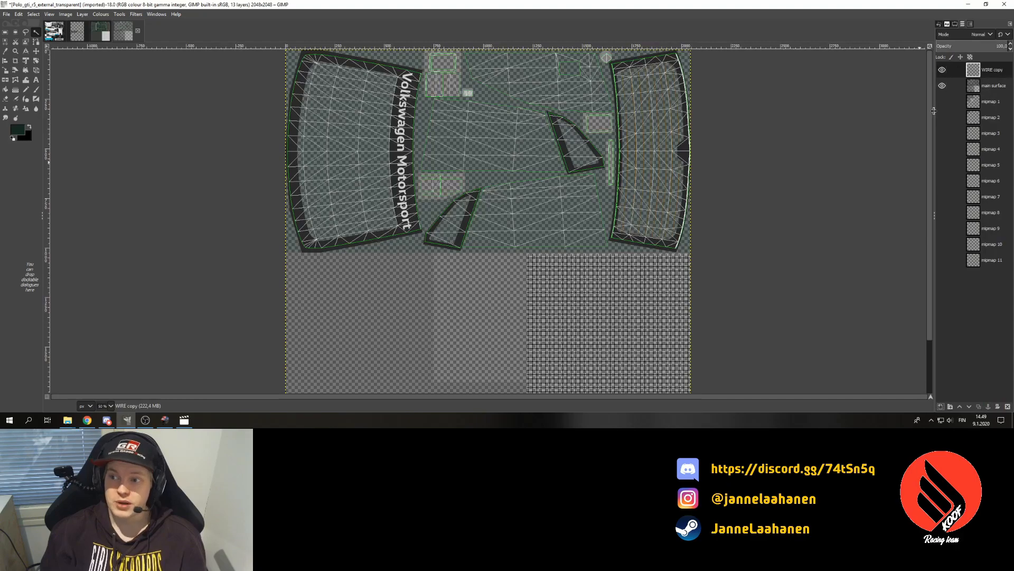
click(942, 70)
click(942, 70)
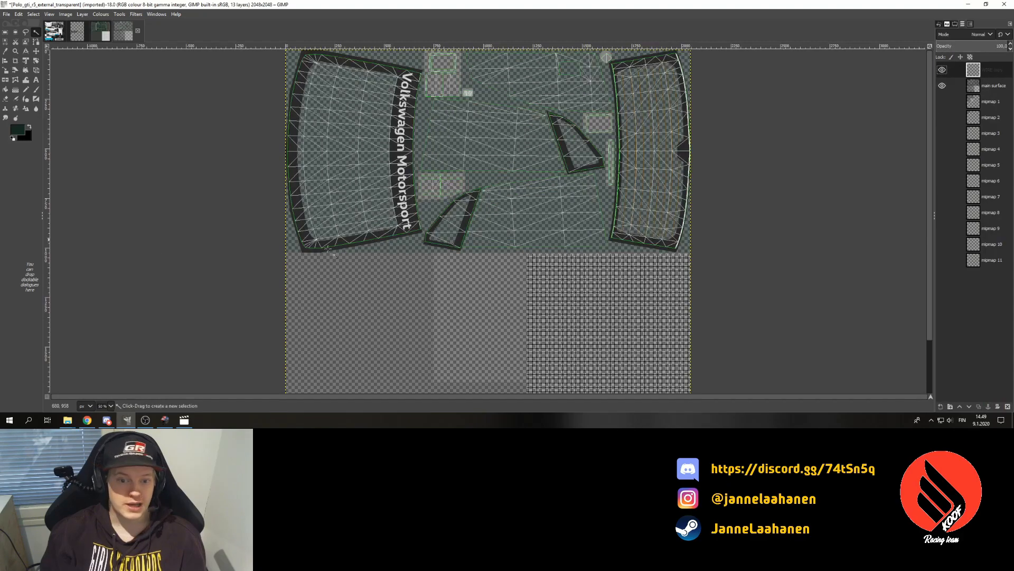
- At 100% zoom, add white 'Laahanen' text on the lower middle window panel and shift it down
click(109, 405)
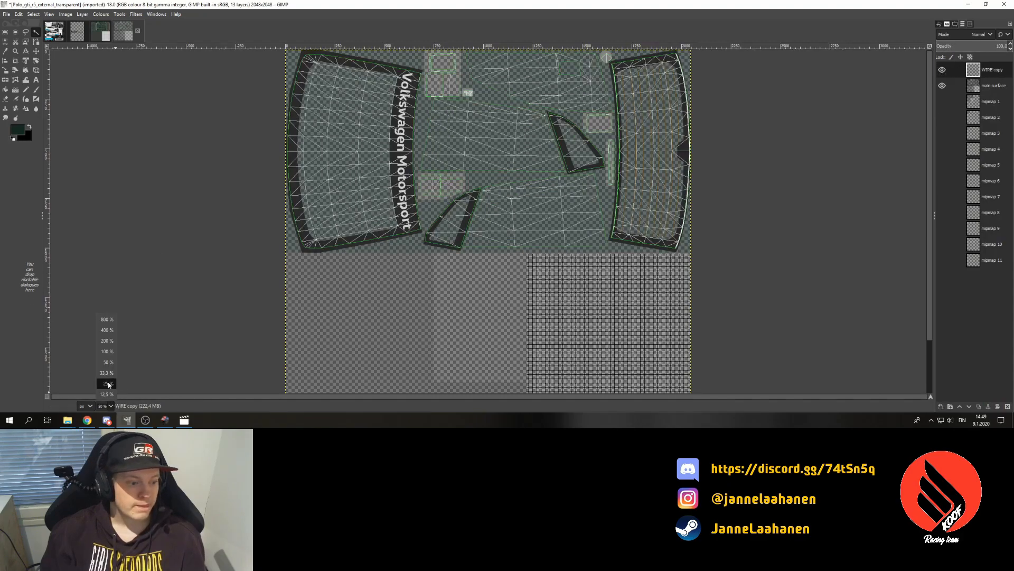
click(108, 338)
click(37, 80)
click(18, 128)
drag(20, 125, 1, 15)
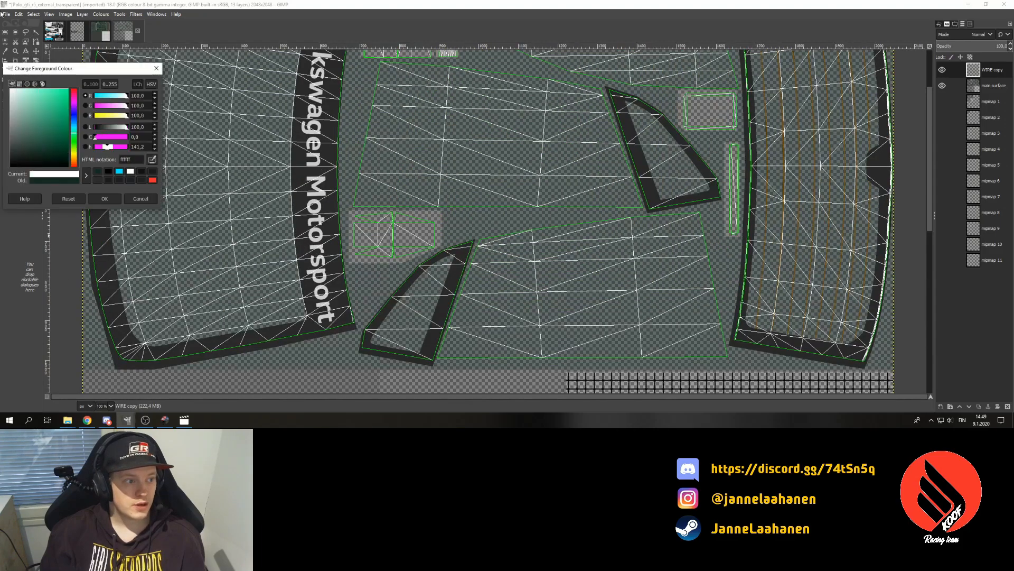
click(104, 199)
drag(432, 246, 739, 364)
text(Laahanen)
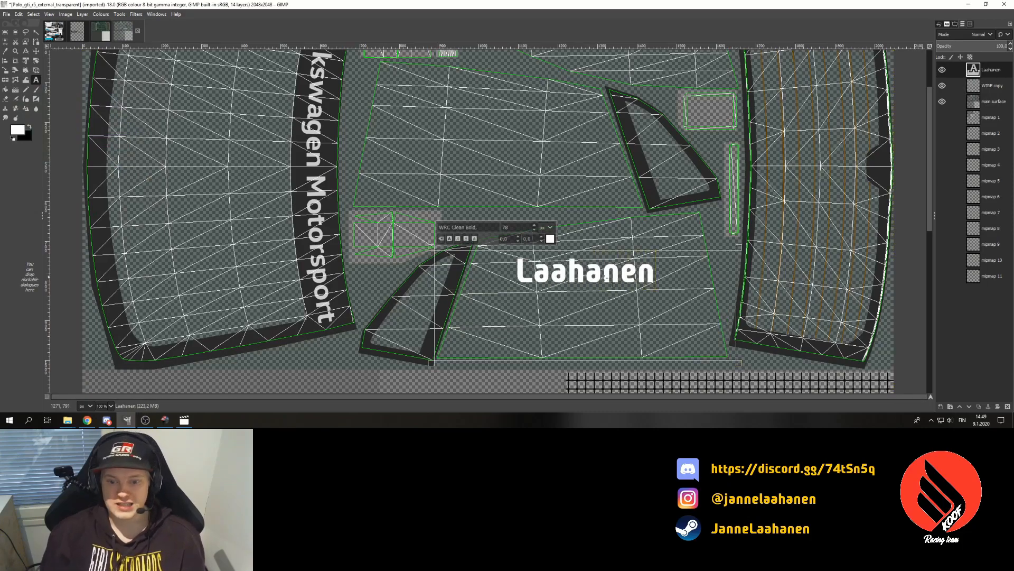
key(Escape)
key(m)
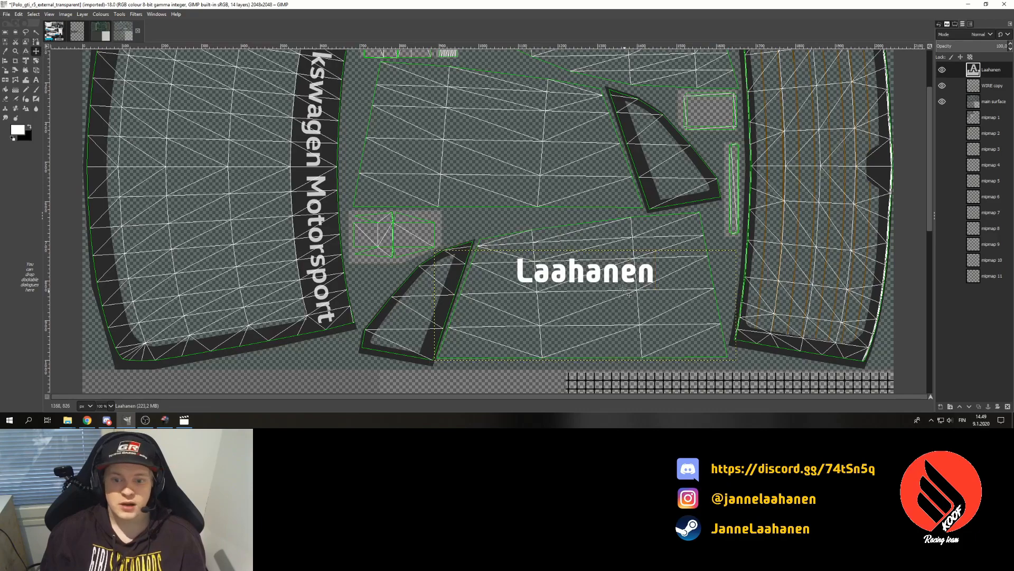
drag(638, 277, 638, 329)
- Place a second 'Laahanen' copy higher and left as its own layer, zoom to 33.3%, hide the wireframe
key(ctrl+c)
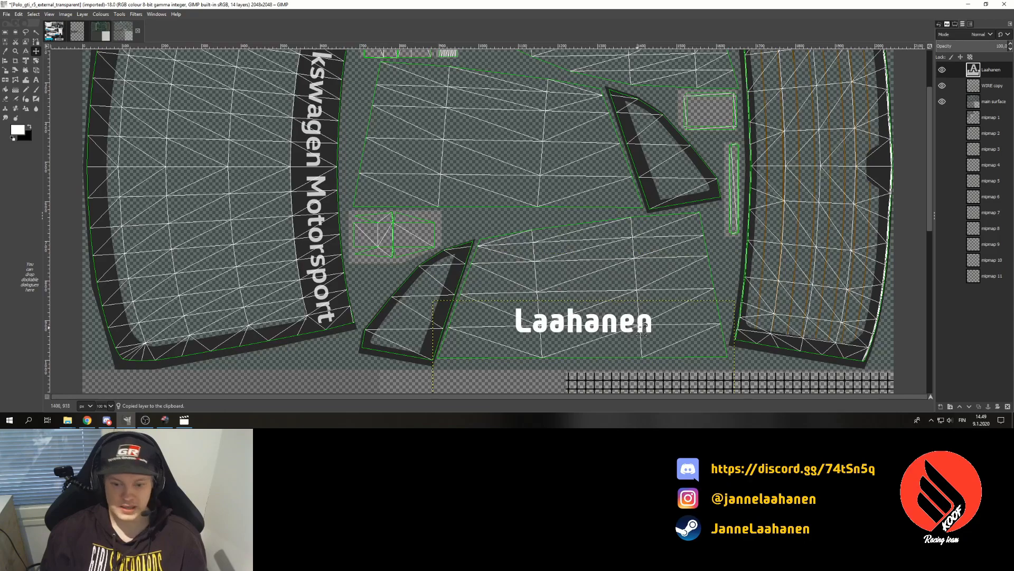
key(ctrl+v)
drag(606, 227, 552, 166)
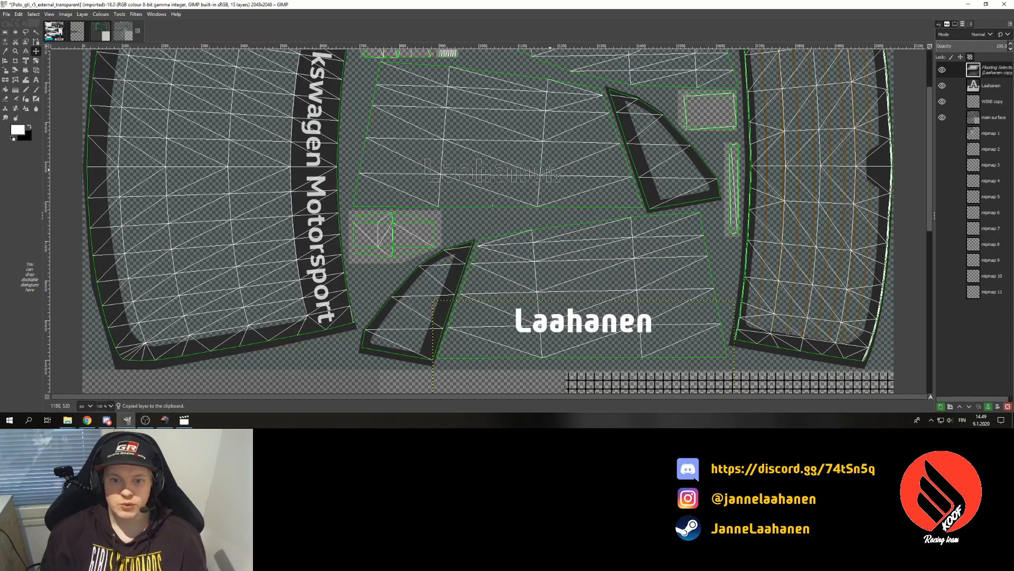
click(940, 406)
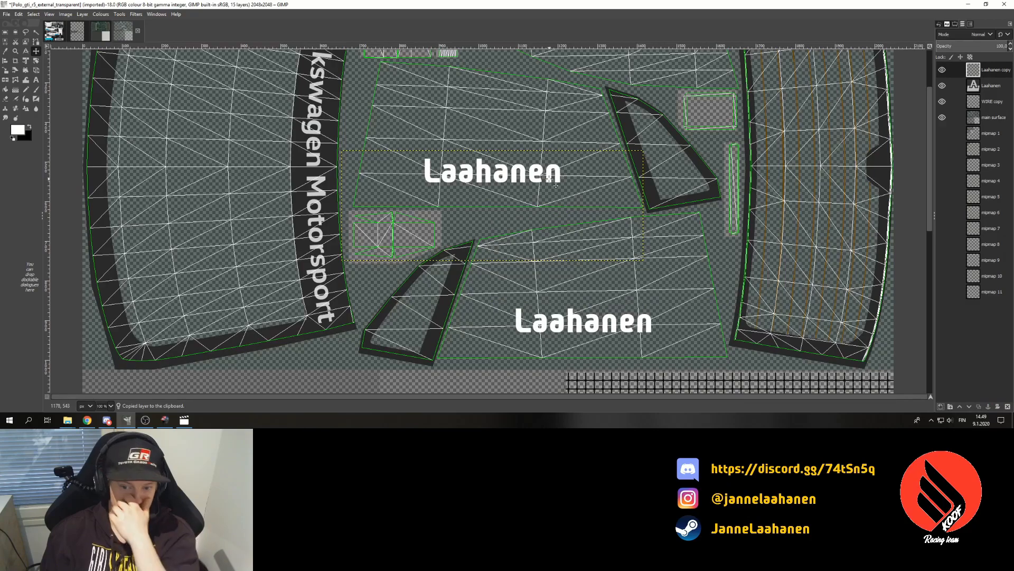
click(110, 406)
click(106, 375)
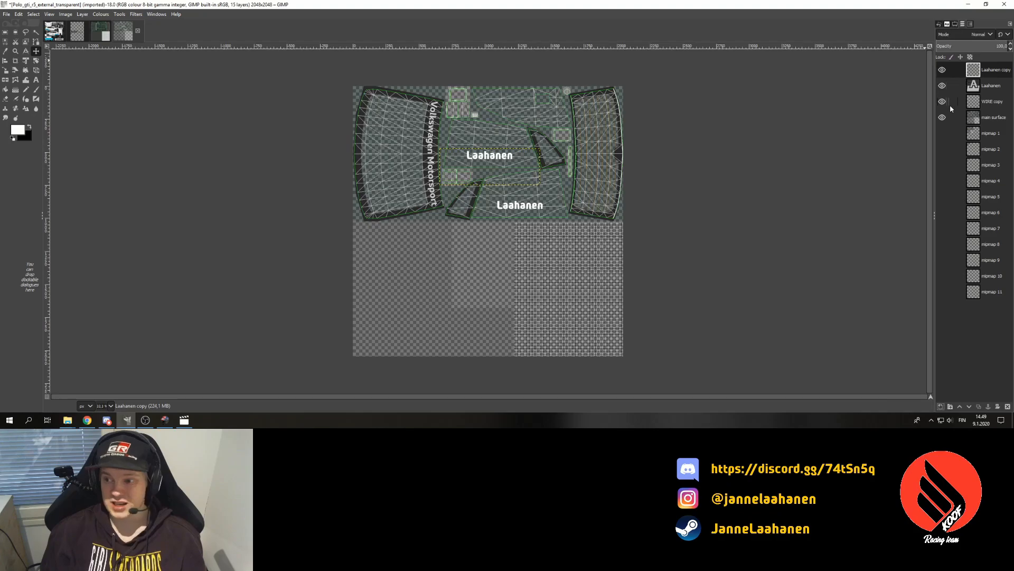
click(942, 102)
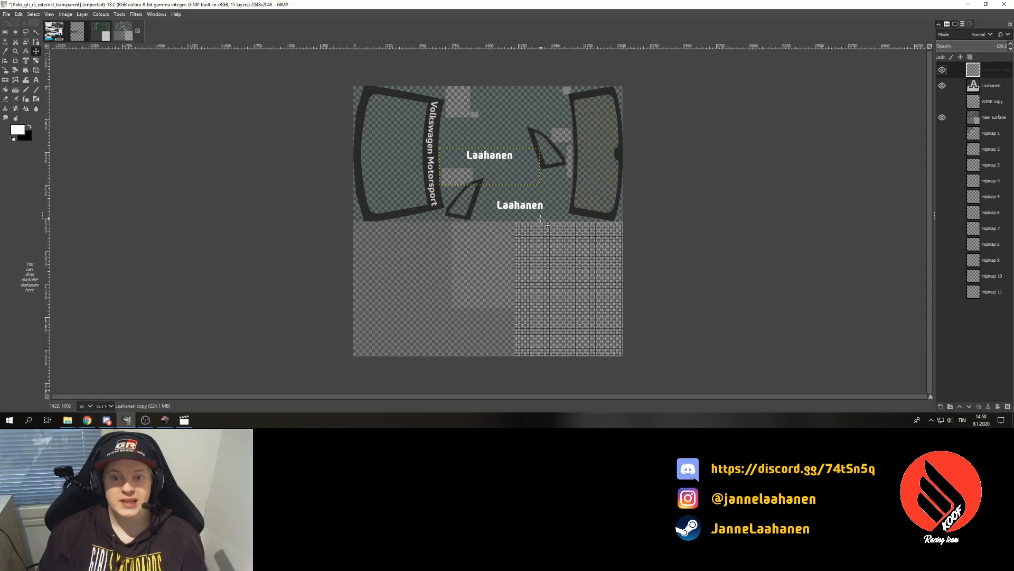
- Merge the visible layers into main surface and overwrite Polo_gti_r5_external_transparent.dds
right_click(999, 119)
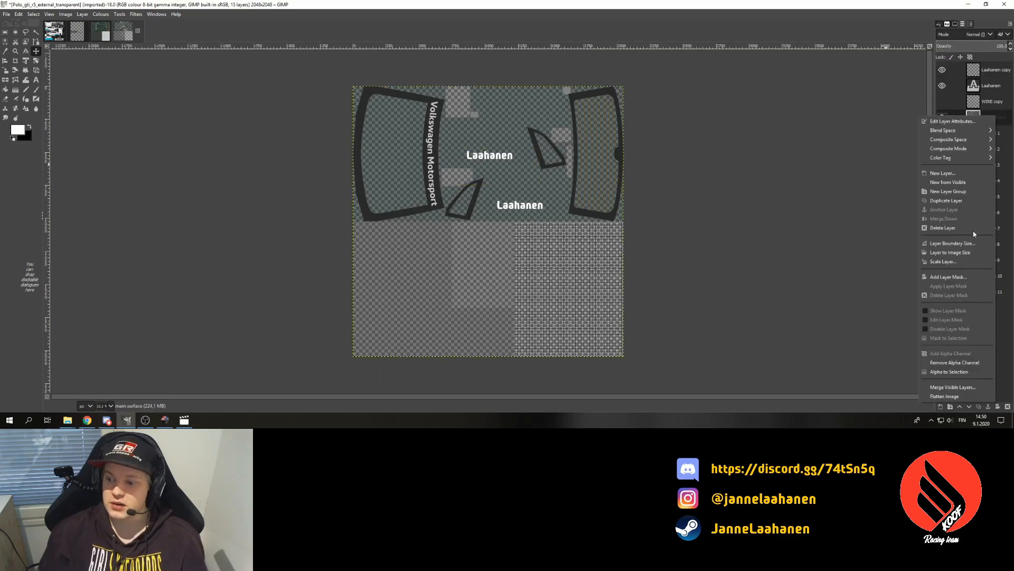
click(957, 391)
click(955, 401)
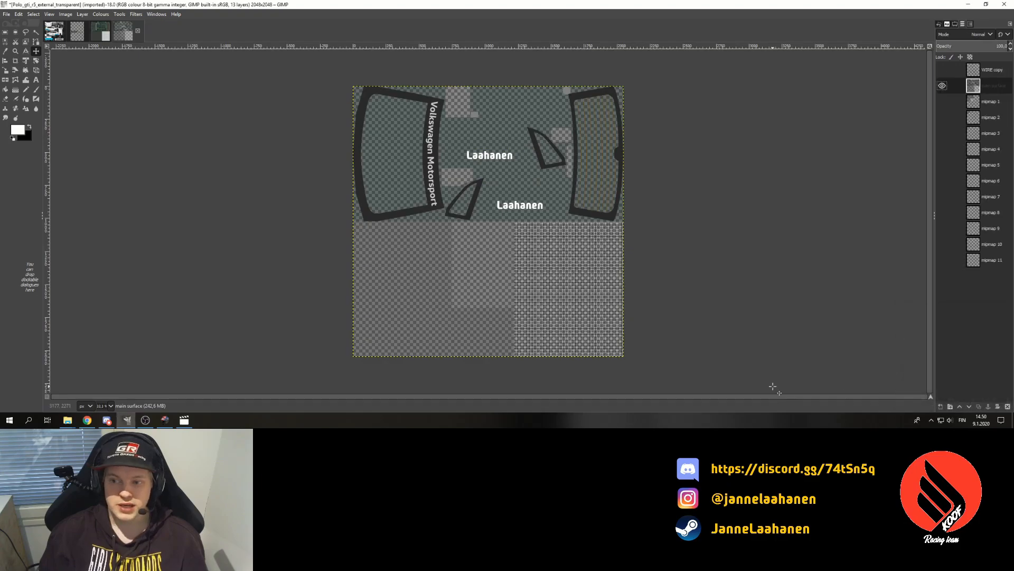
click(5, 15)
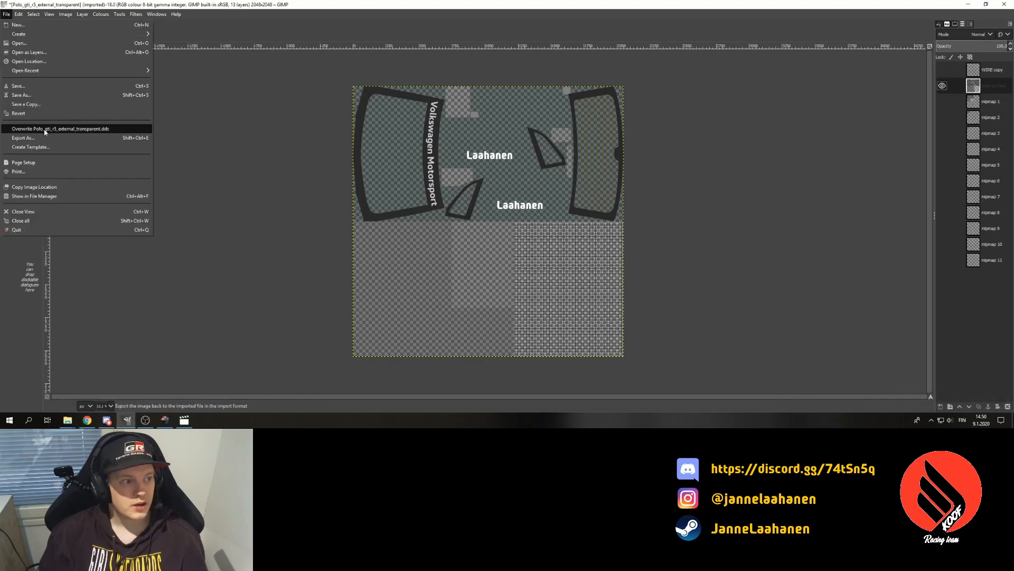
click(47, 130)
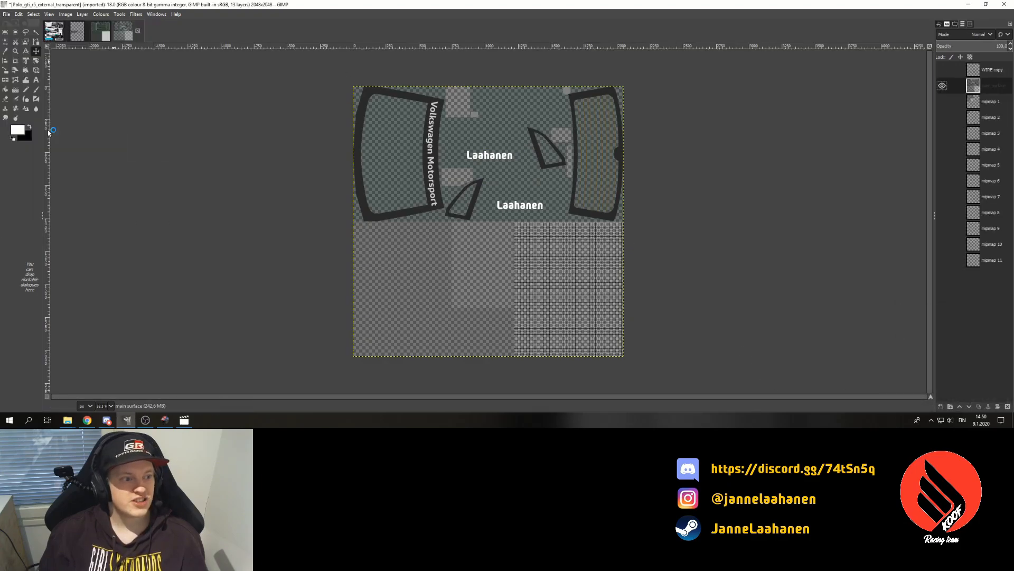
click(167, 421)
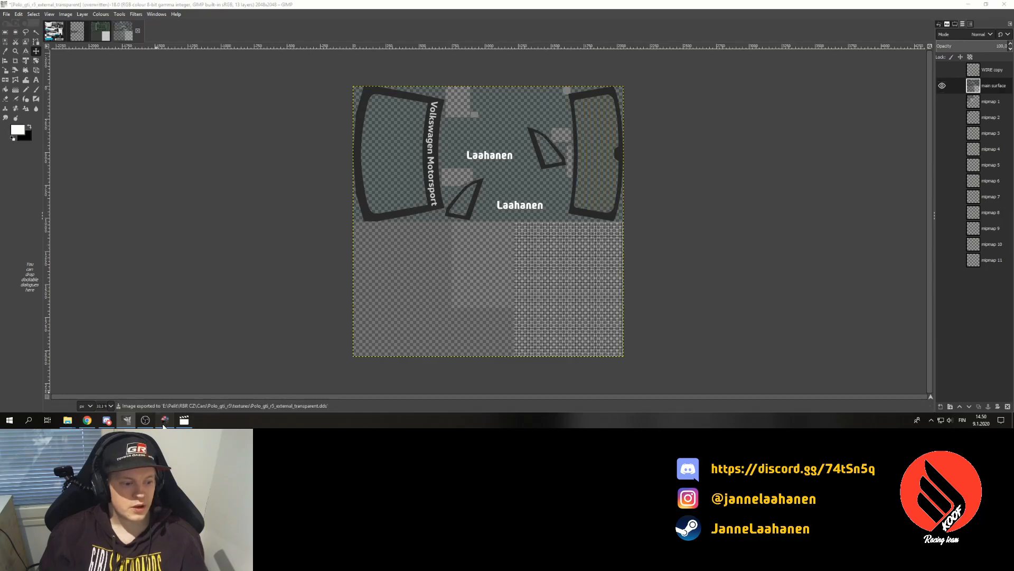
- Restart the stage to reload the car textures, then briefly hide the car exterior to view the interior
key(Escape)
key(Up)
key(Up)
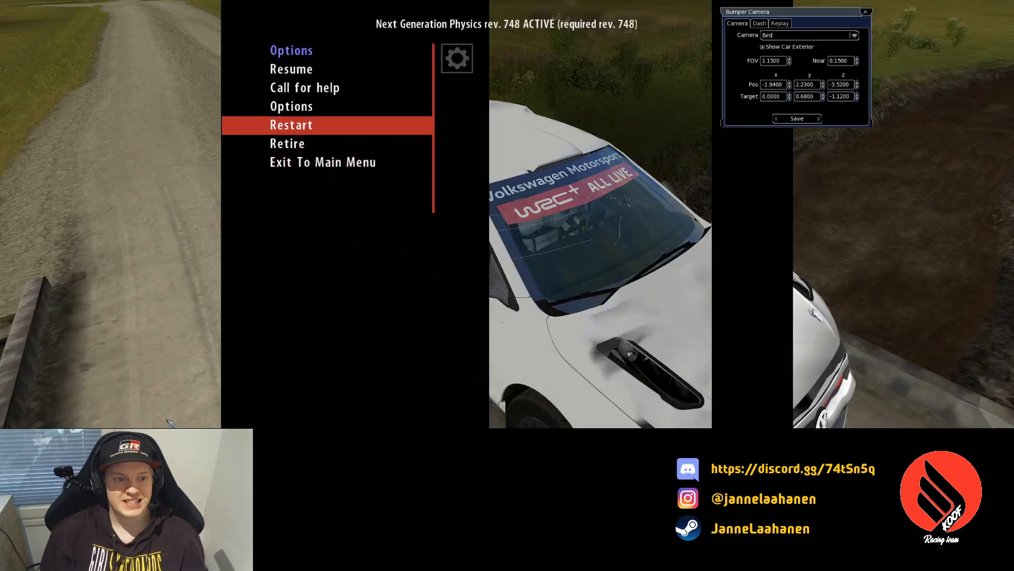
key(Return)
key(Return)
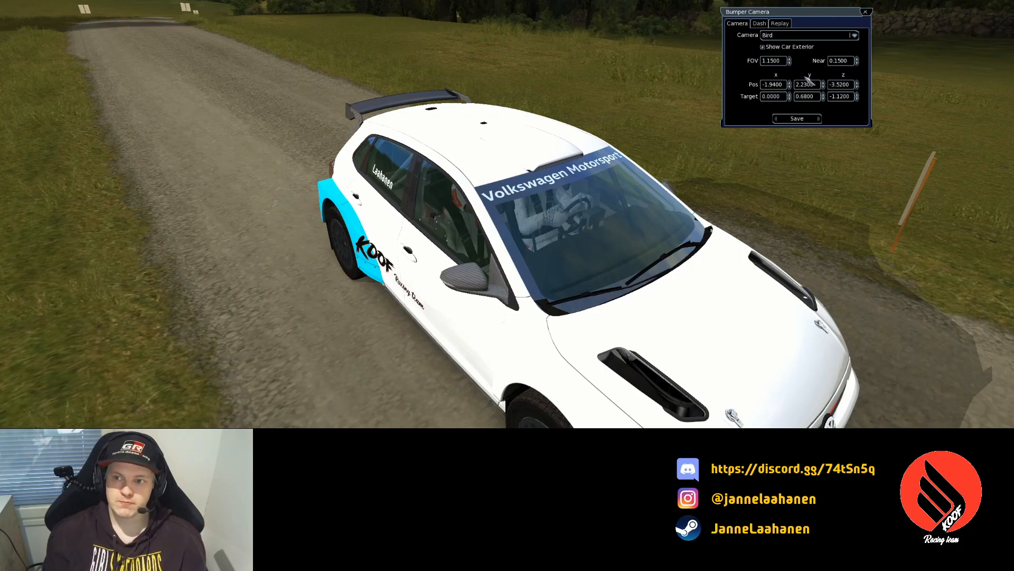
click(797, 50)
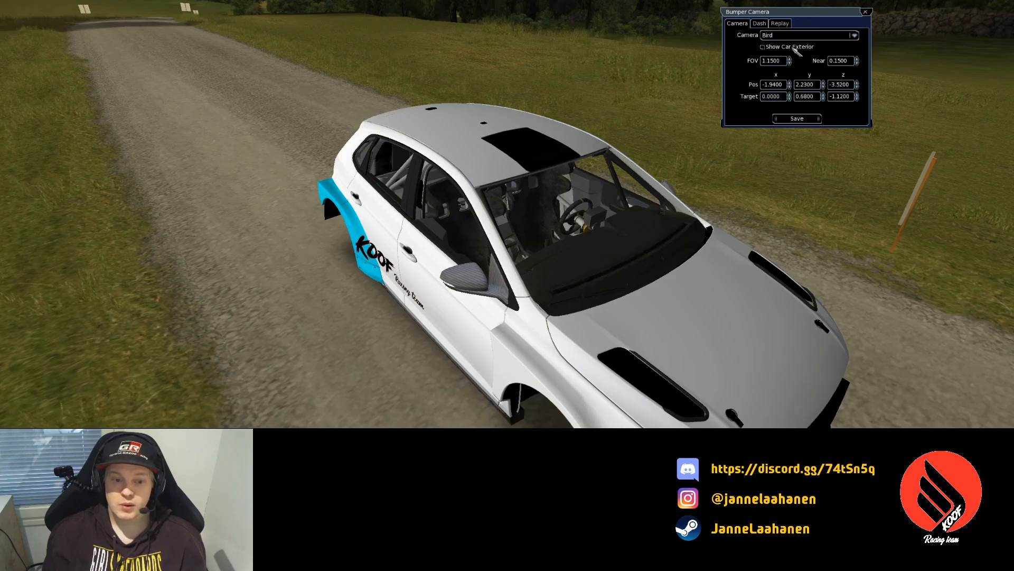
click(799, 51)
- Reposition the bird camera along the car and lower it to view the window lettering
click(857, 88)
click(858, 83)
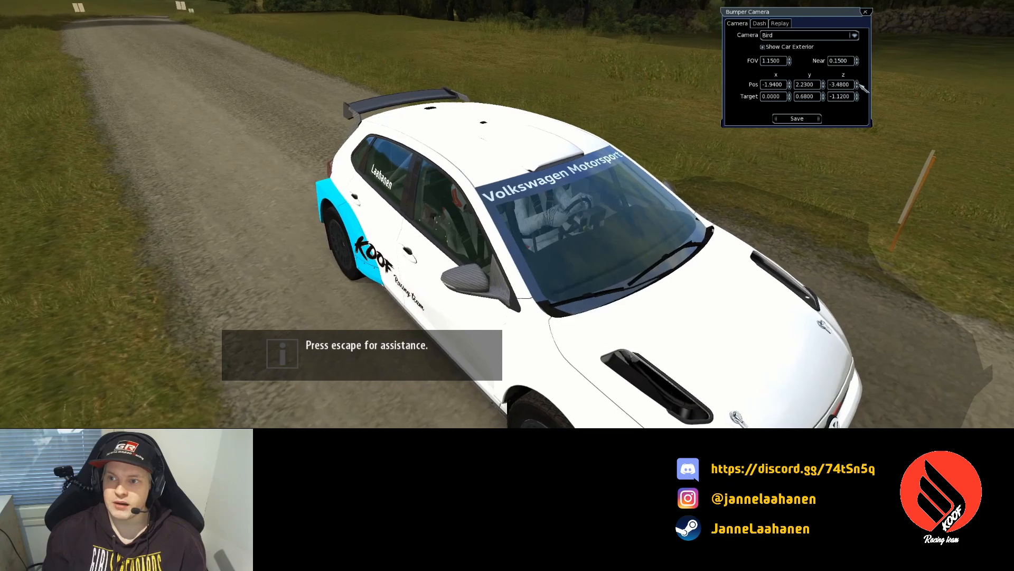
click(858, 83)
click(824, 87)
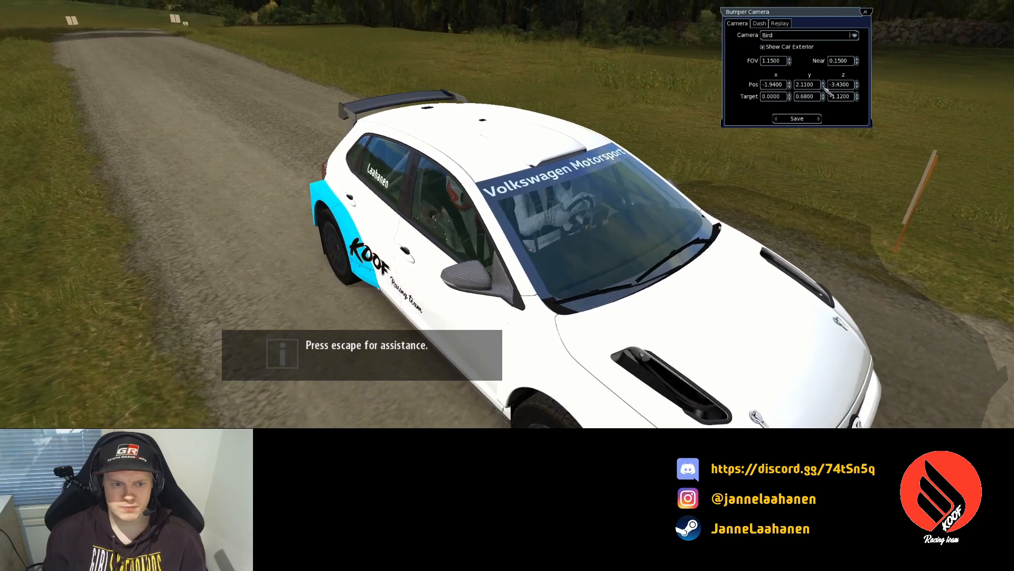
click(824, 86)
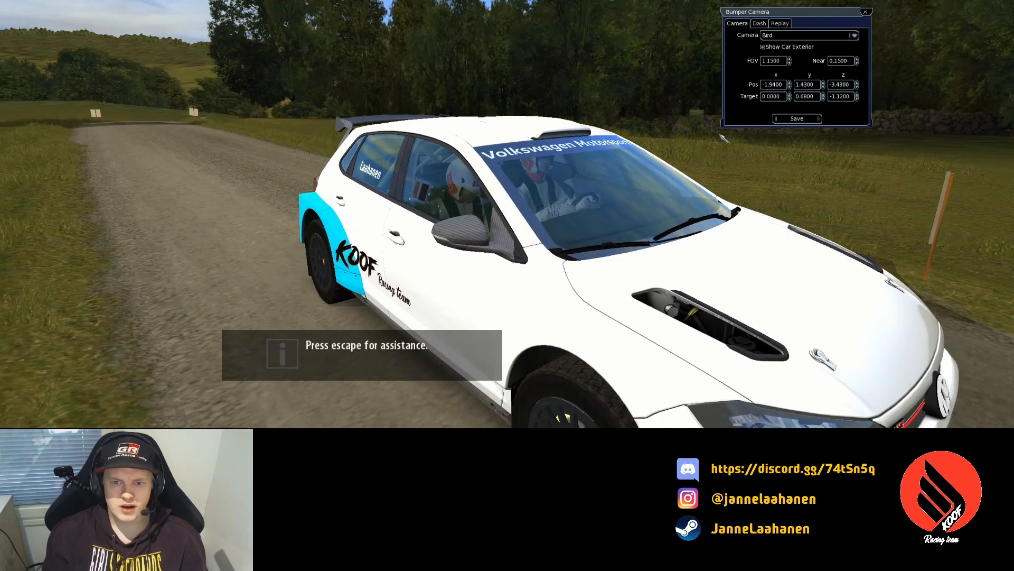
- Switch to the cockpit camera and view it with the car exterior shown, then hidden
click(854, 35)
click(847, 57)
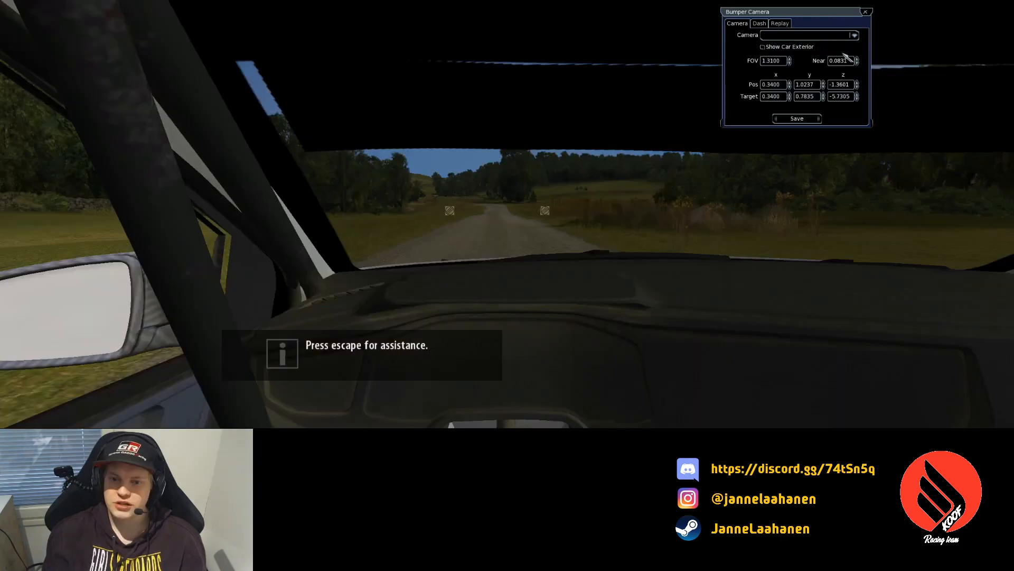
click(801, 48)
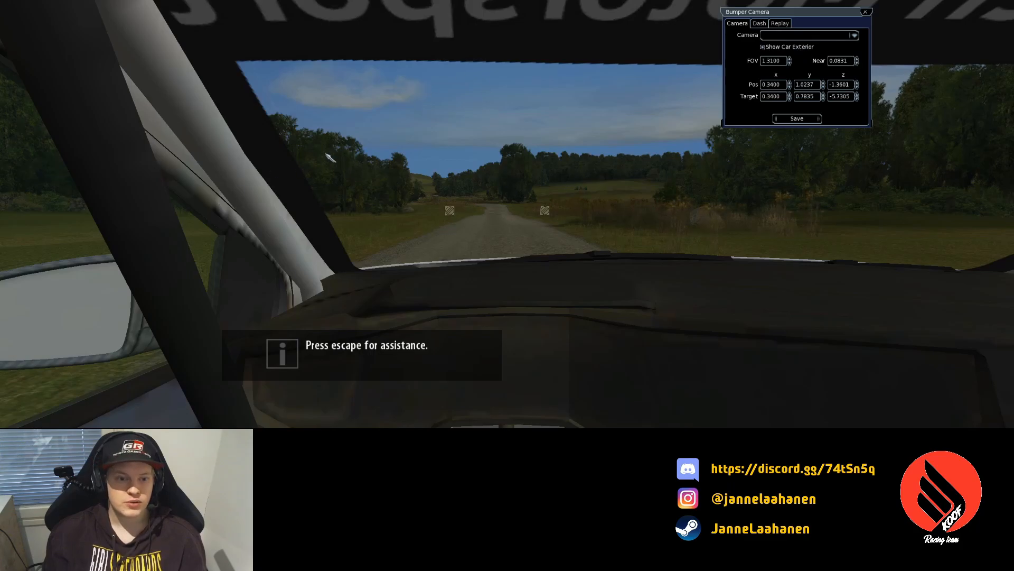
click(779, 48)
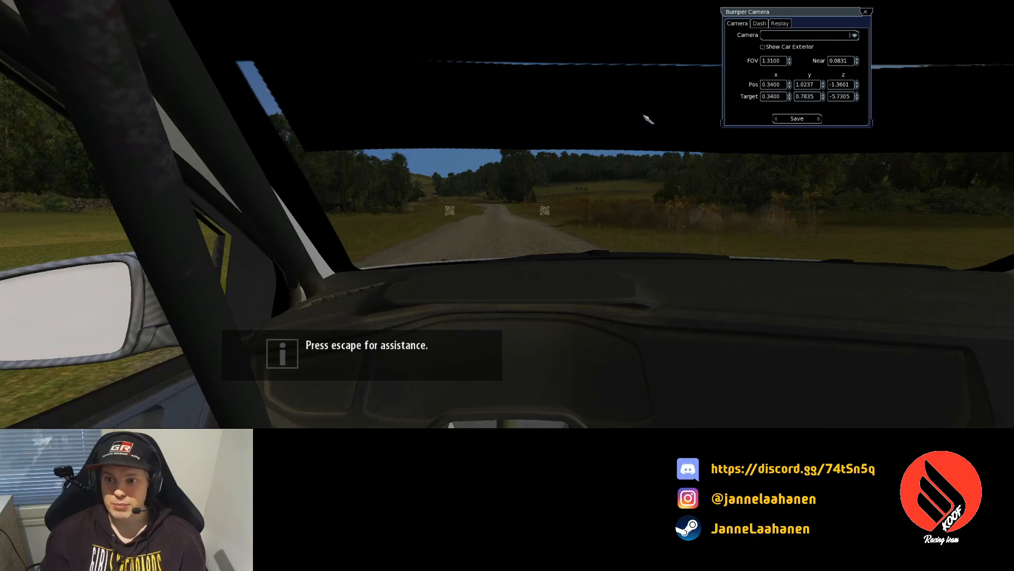
- Export the window texture over Polo_gti_r5_internal_transparent.dds, replacing the file and accepting the DDS options
click(368, 145)
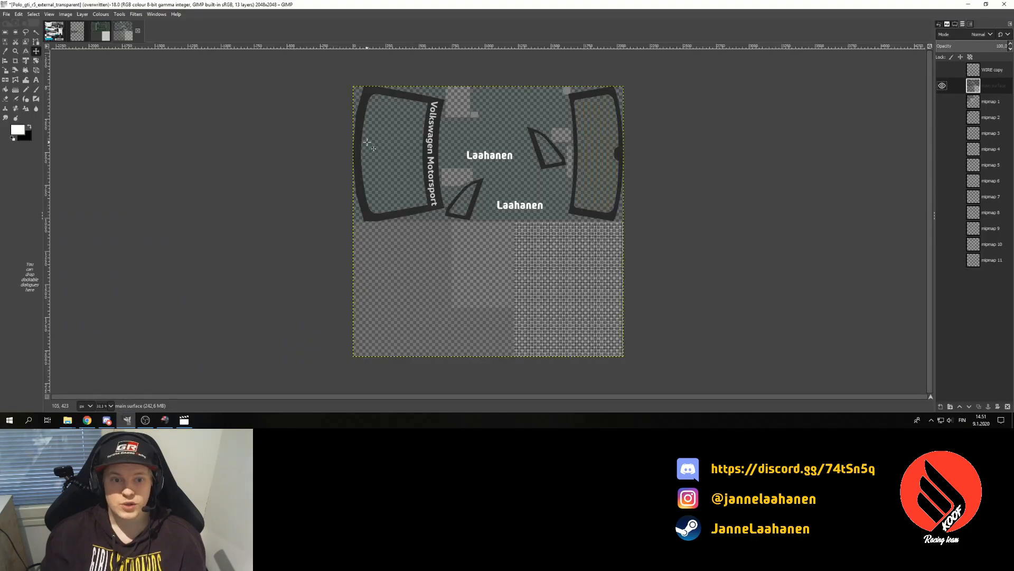
click(9, 15)
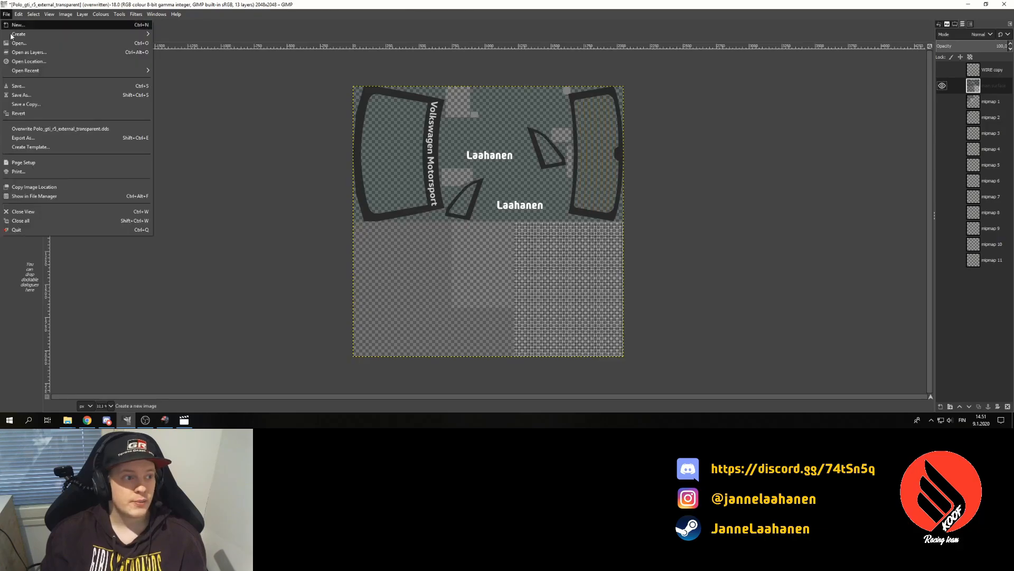
click(37, 142)
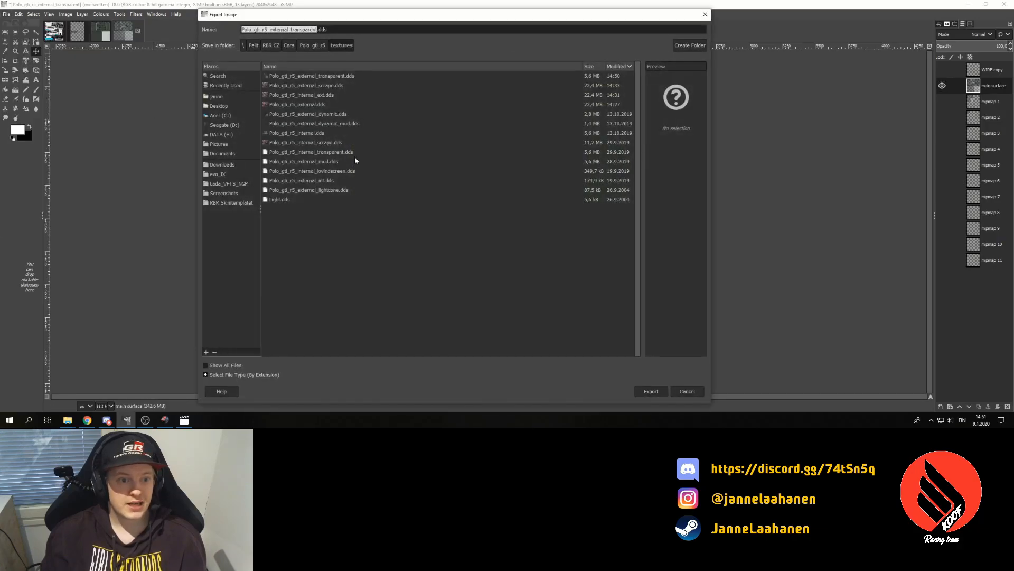
click(335, 153)
click(682, 95)
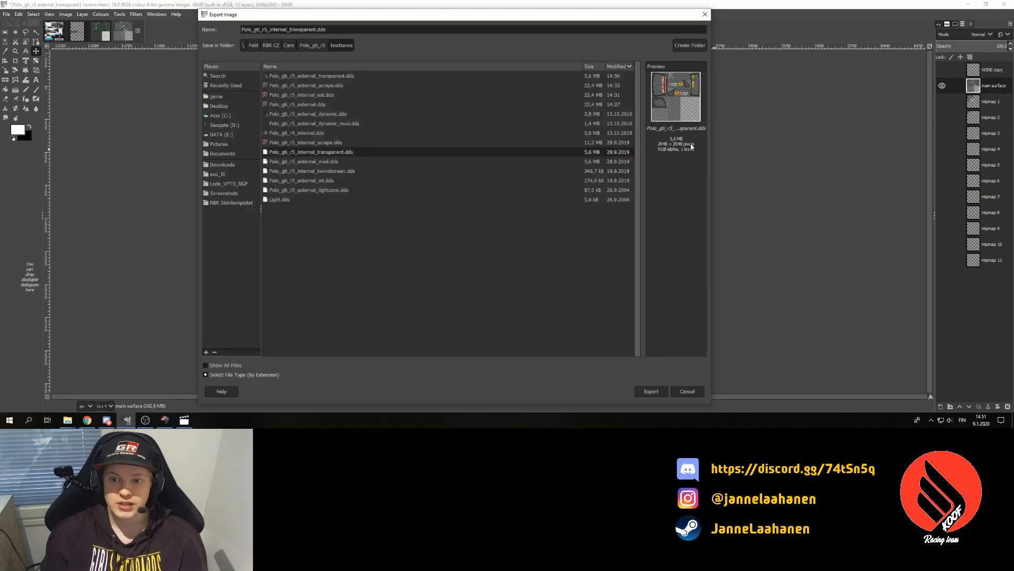
click(652, 391)
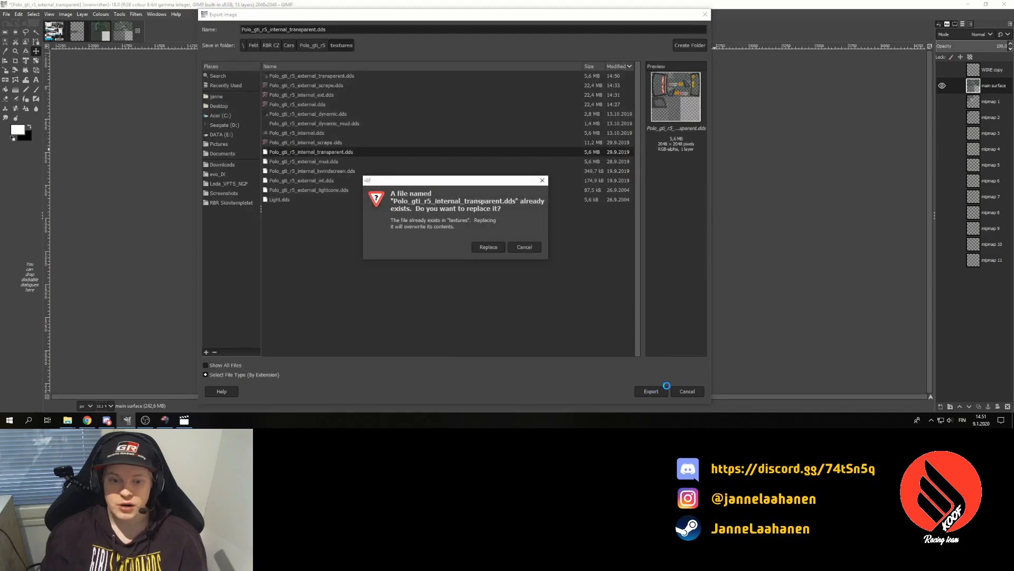
click(487, 247)
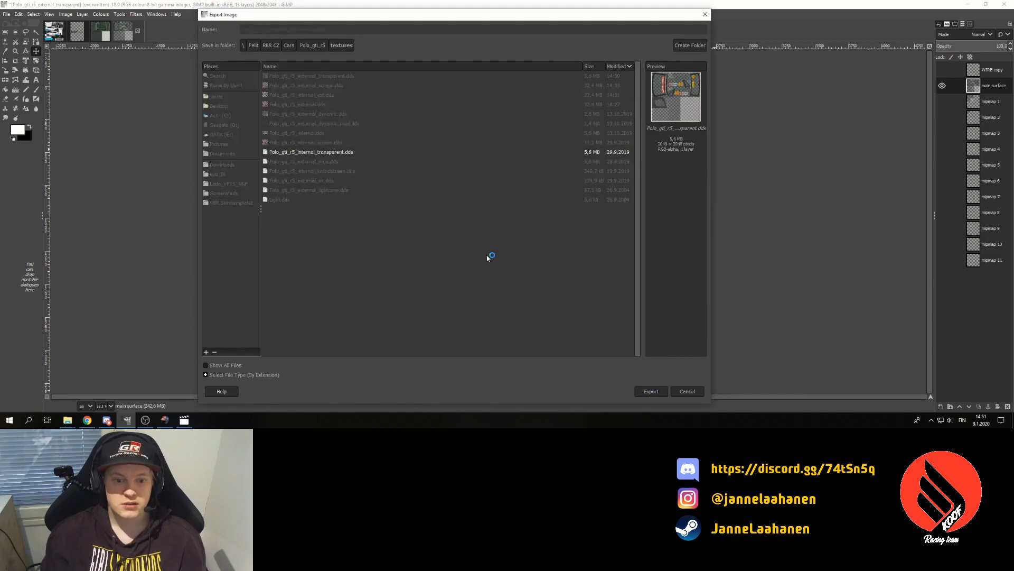
click(167, 171)
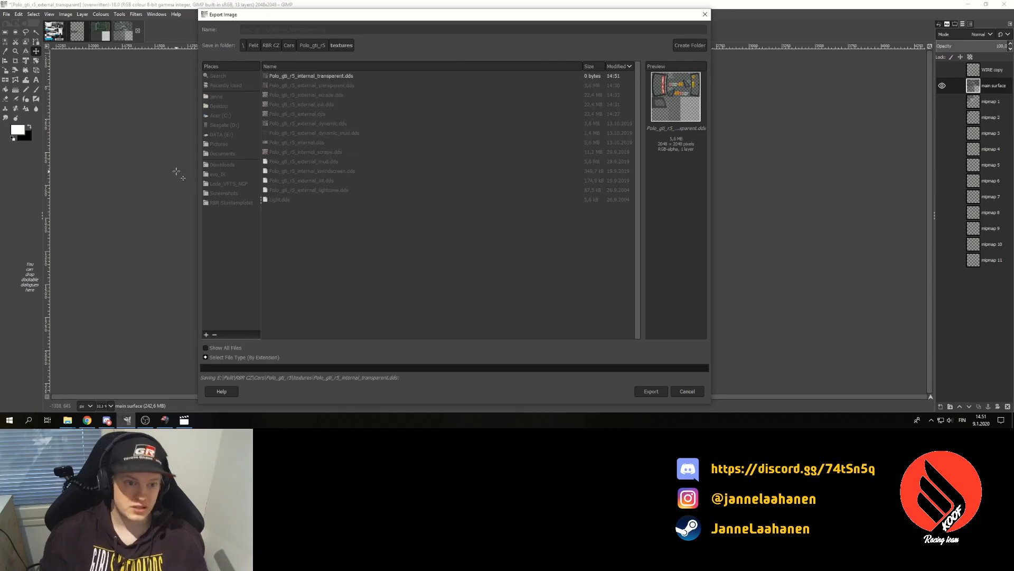
- Cancel a second export and bring up the Polo_gti_r5_external_scrape image
click(7, 14)
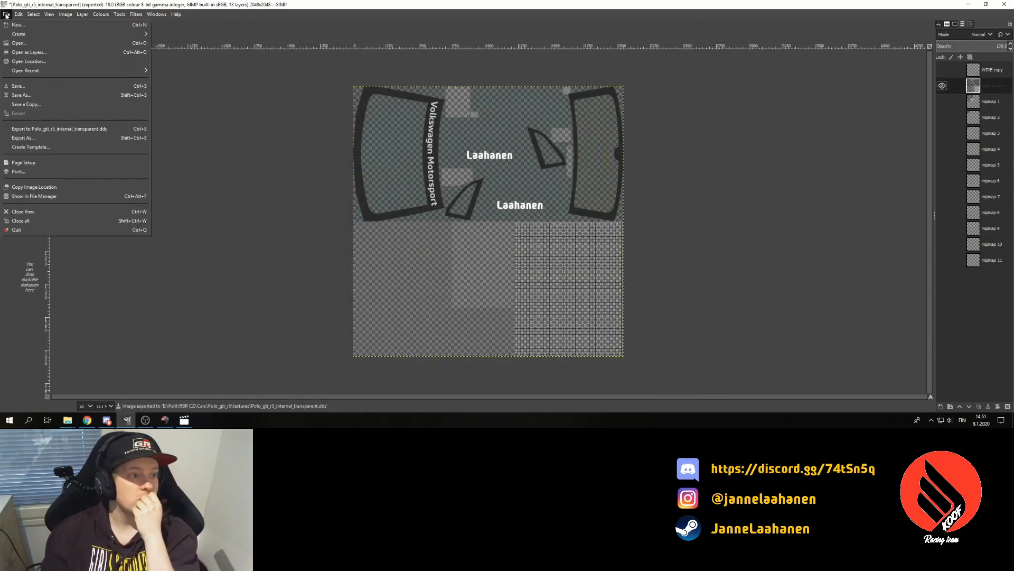
click(41, 139)
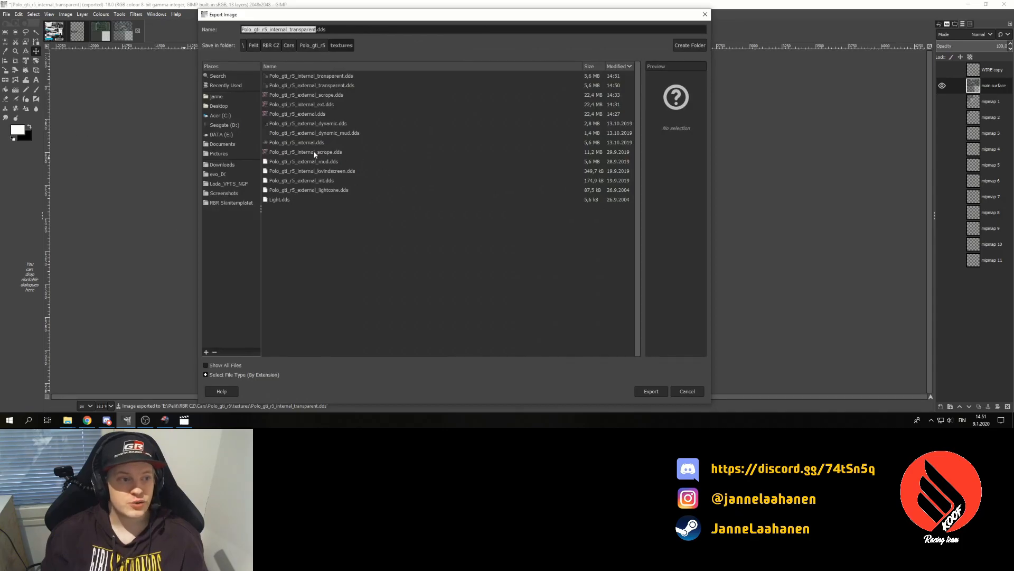
click(687, 391)
click(46, 31)
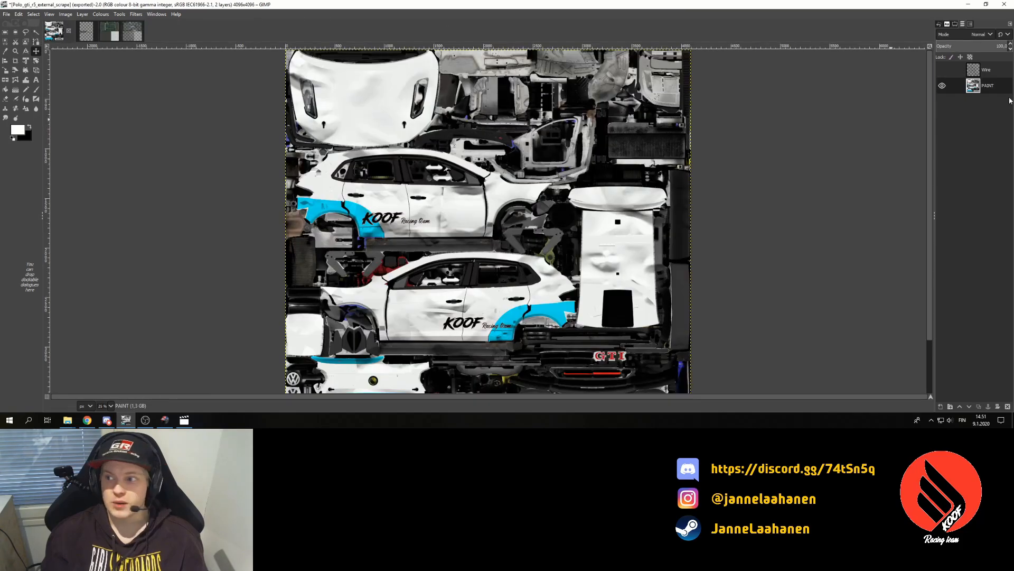
- Export the livery over Polo_gti_r5_internal_scrape.dds, replacing the existing file, then bring the game forward
click(7, 14)
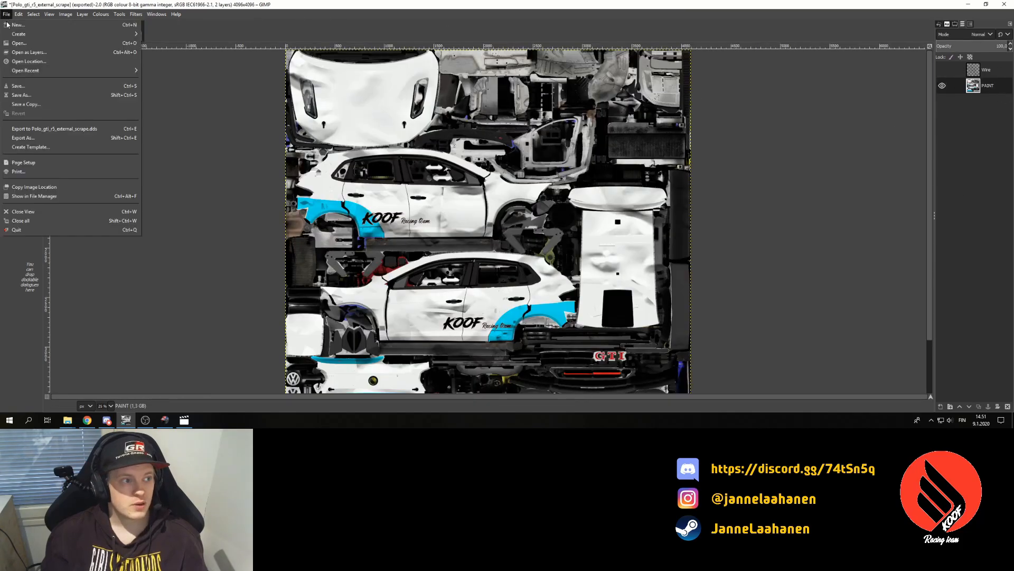
click(42, 149)
click(96, 169)
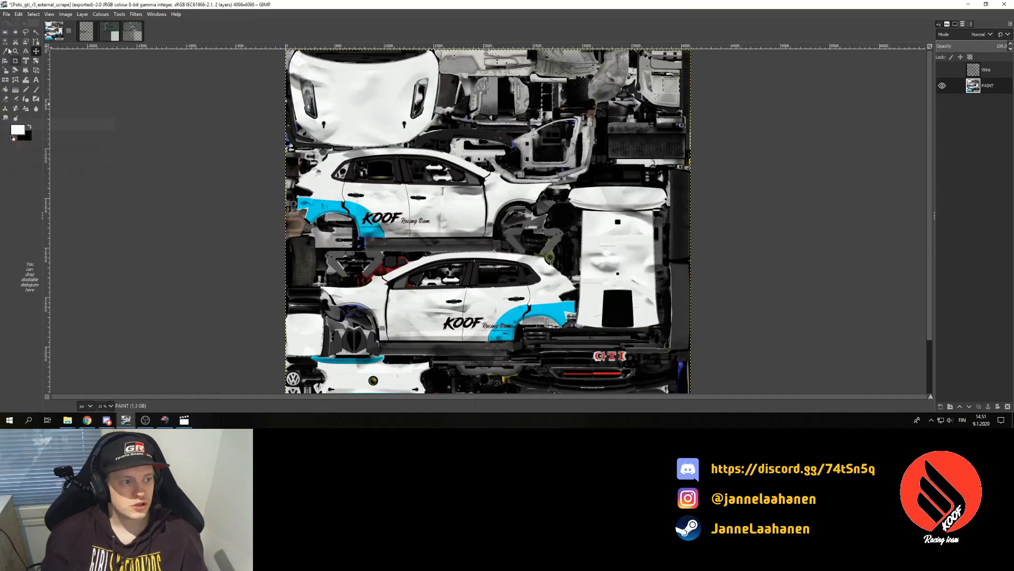
click(6, 14)
click(23, 138)
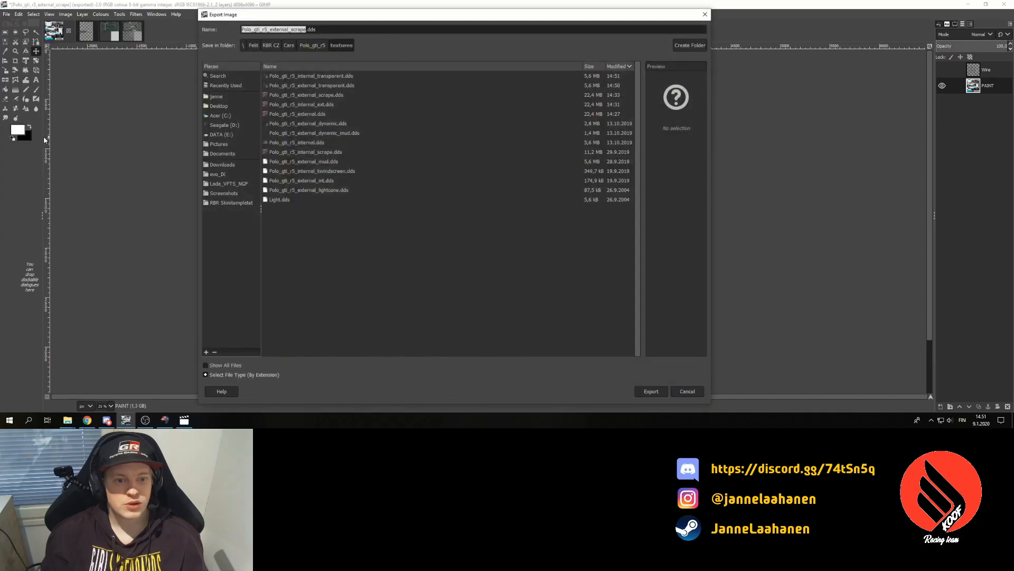
click(334, 153)
click(651, 390)
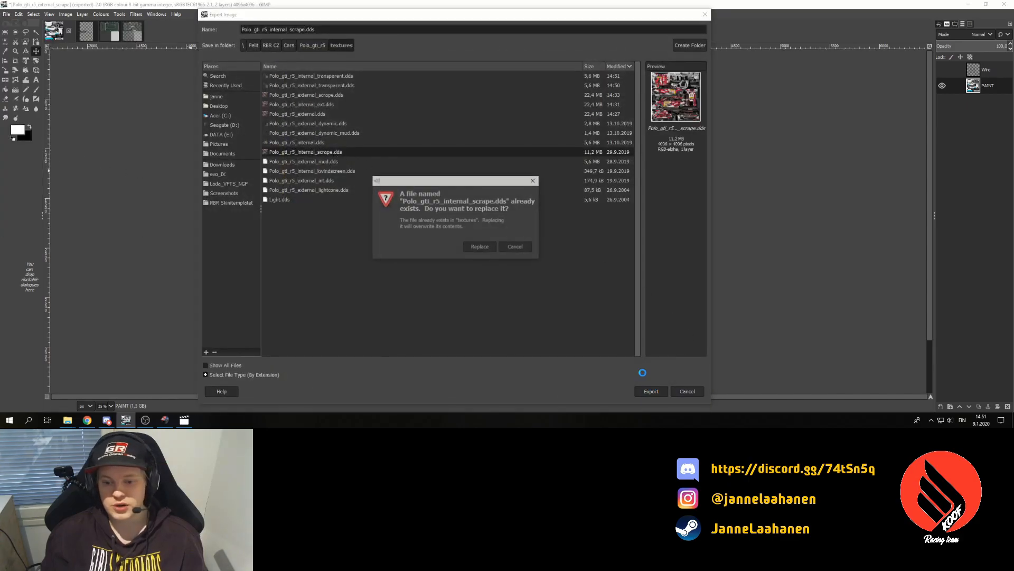
click(481, 248)
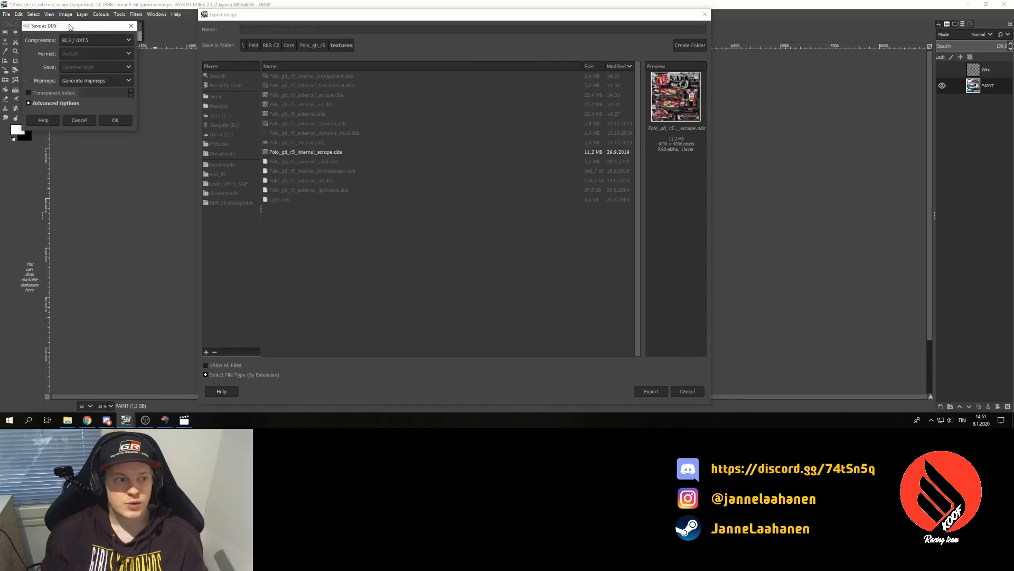
click(115, 122)
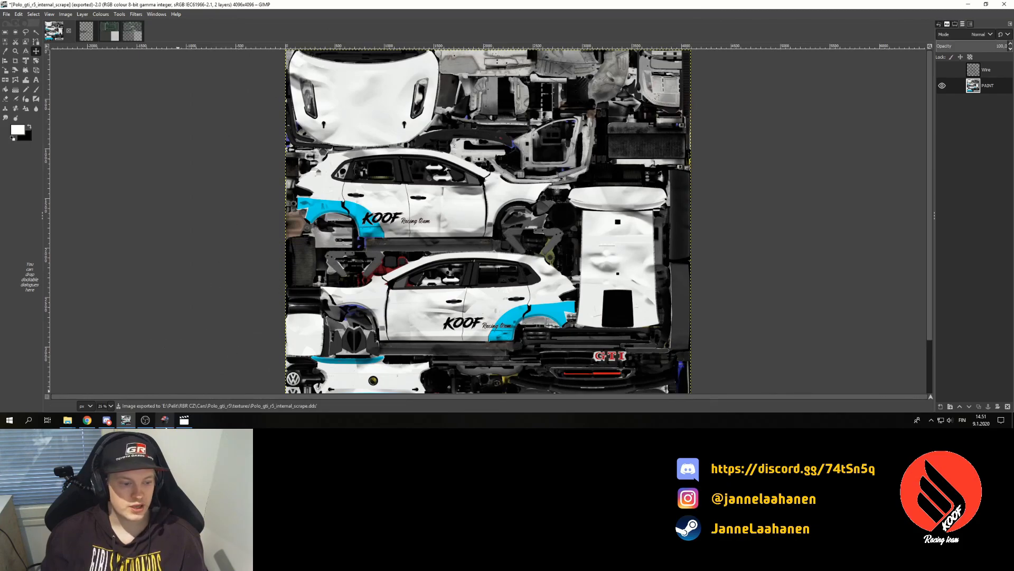
click(166, 426)
- Restart the stage from the pause menu so the new textures load, and start driving
key(Escape)
key(Up)
key(Up)
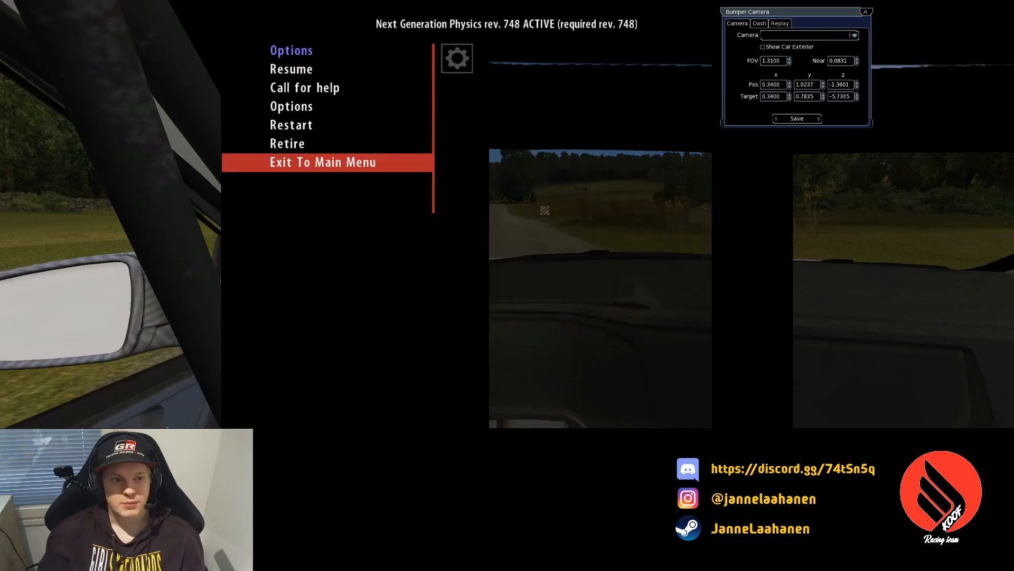
key(Up)
key(Return)
key(Return)
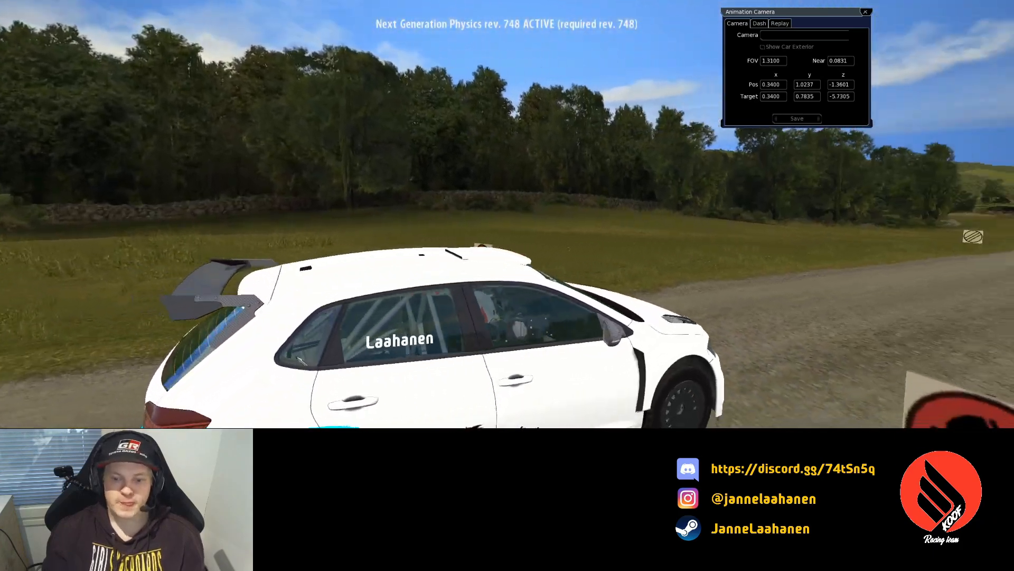
key(Return)
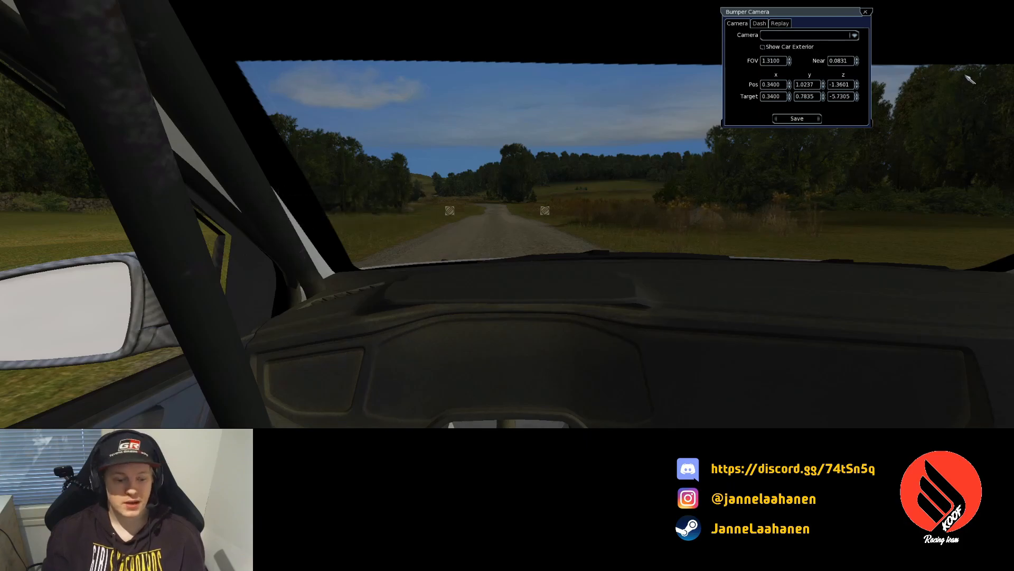
- Switch to the Bird camera with car exterior hidden and move it into the Polo's cockpit
click(828, 35)
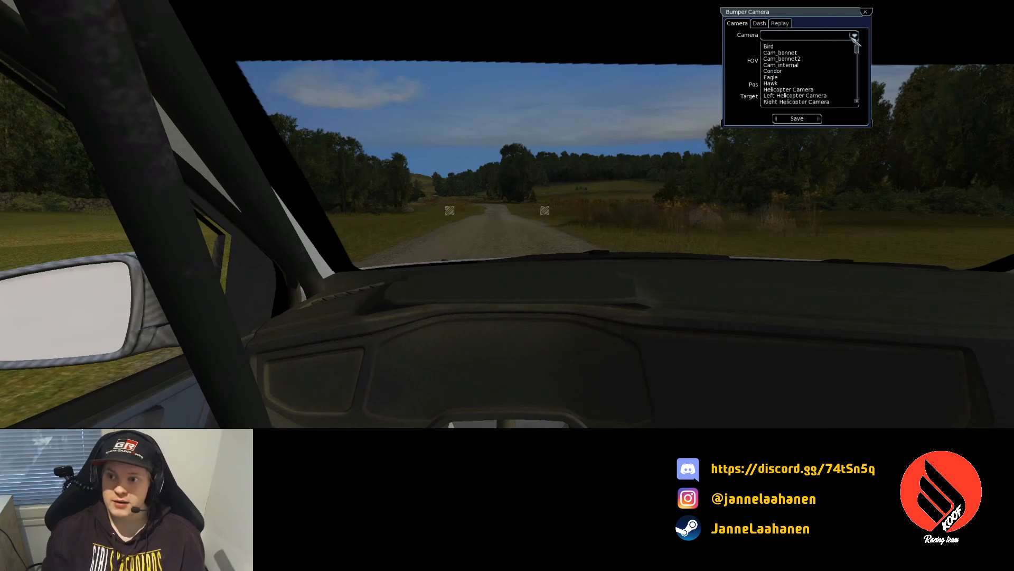
click(835, 44)
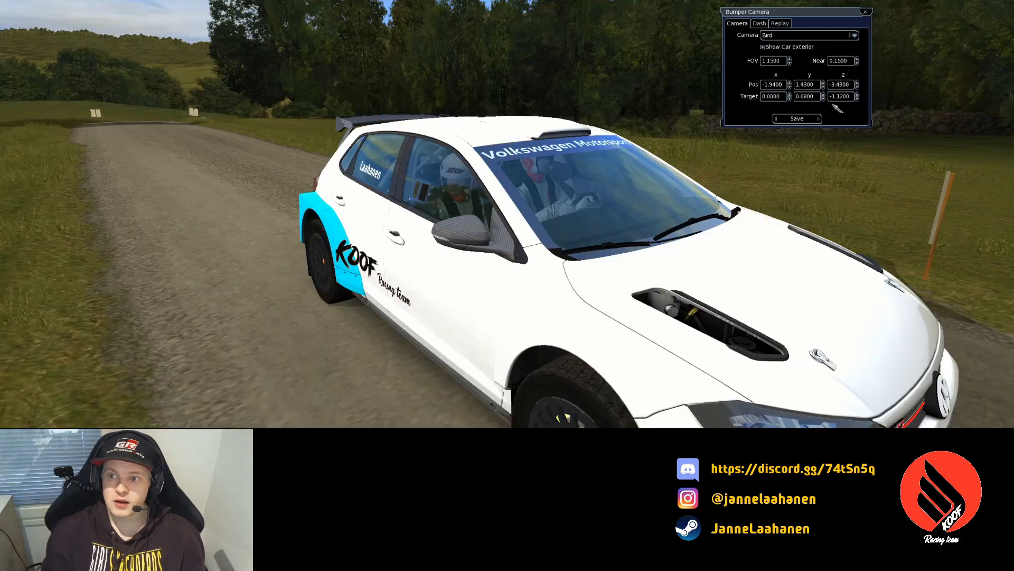
click(773, 47)
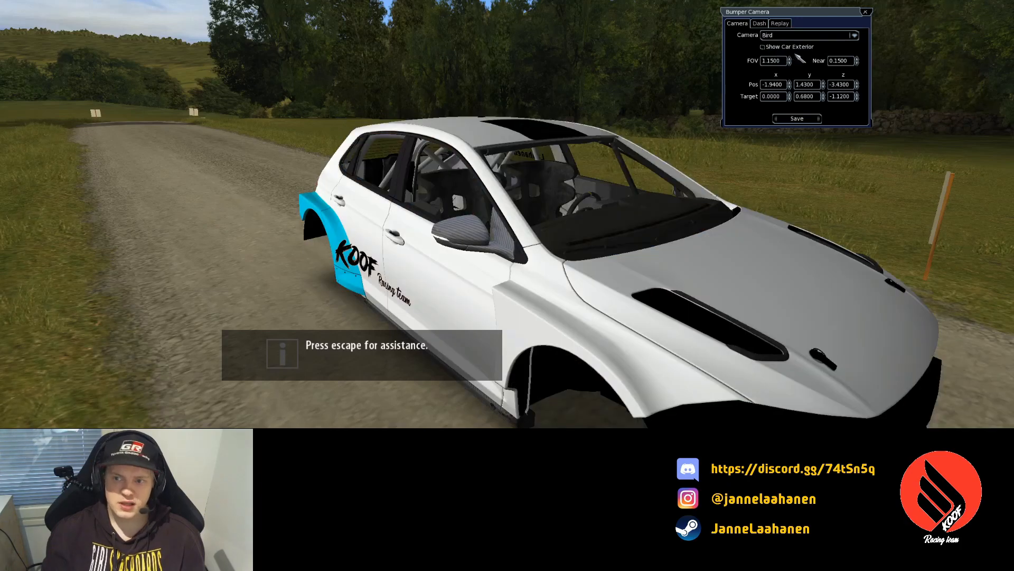
click(857, 82)
drag(857, 83, 857, 83)
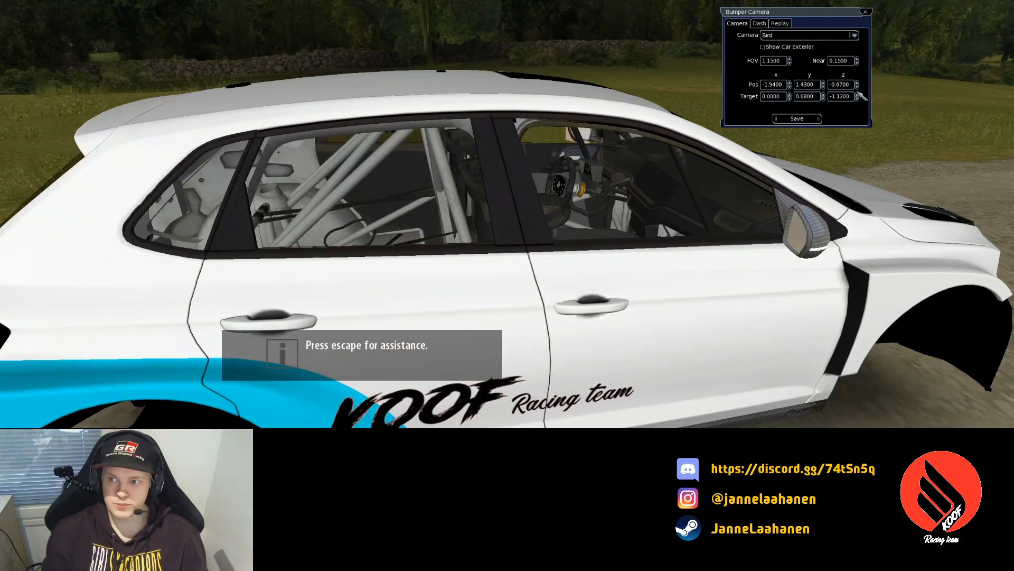
click(790, 83)
click(790, 83)
click(790, 83)
click(790, 83)
drag(790, 83, 824, 86)
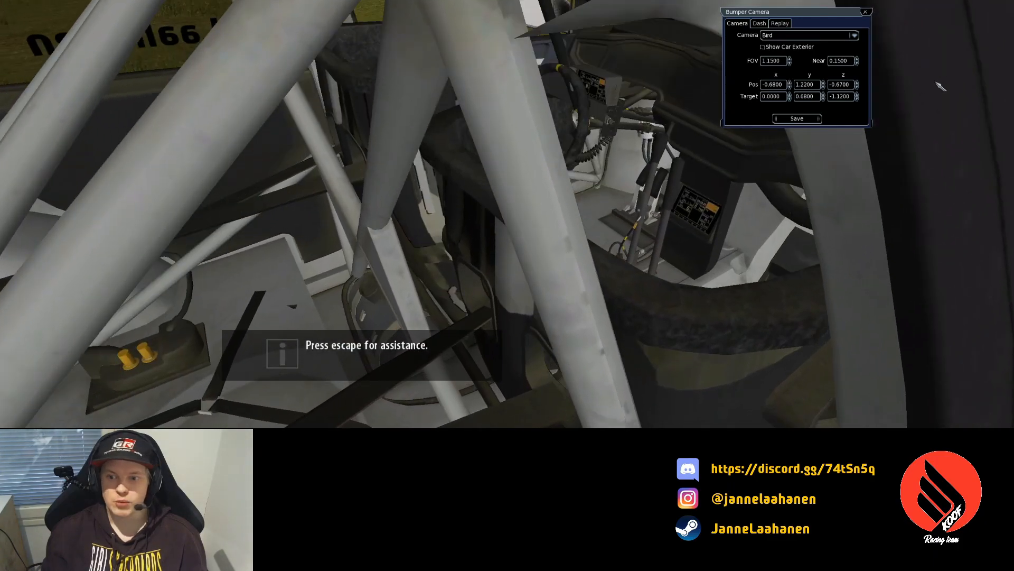
drag(858, 82, 858, 82)
drag(789, 86, 786, 100)
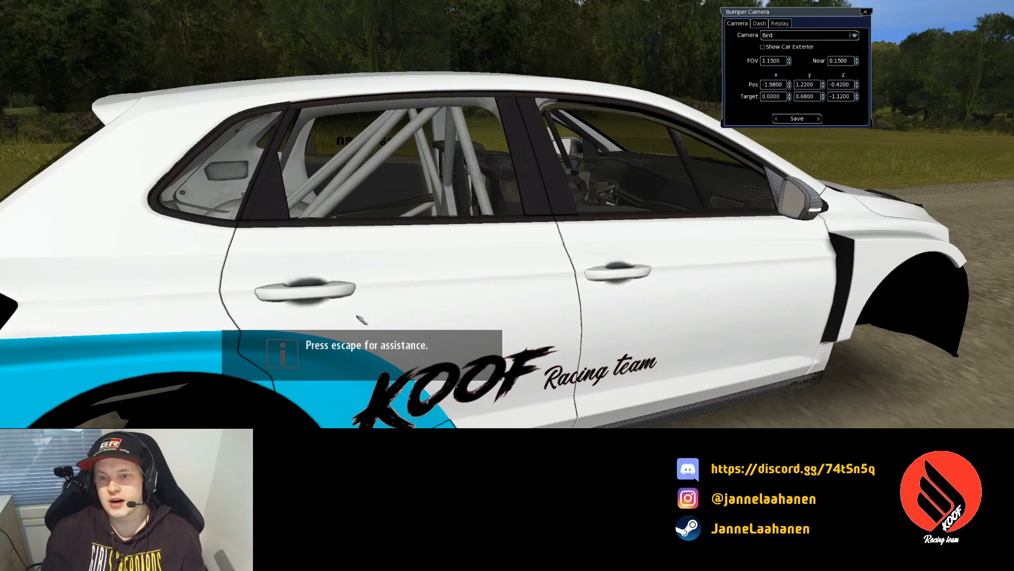